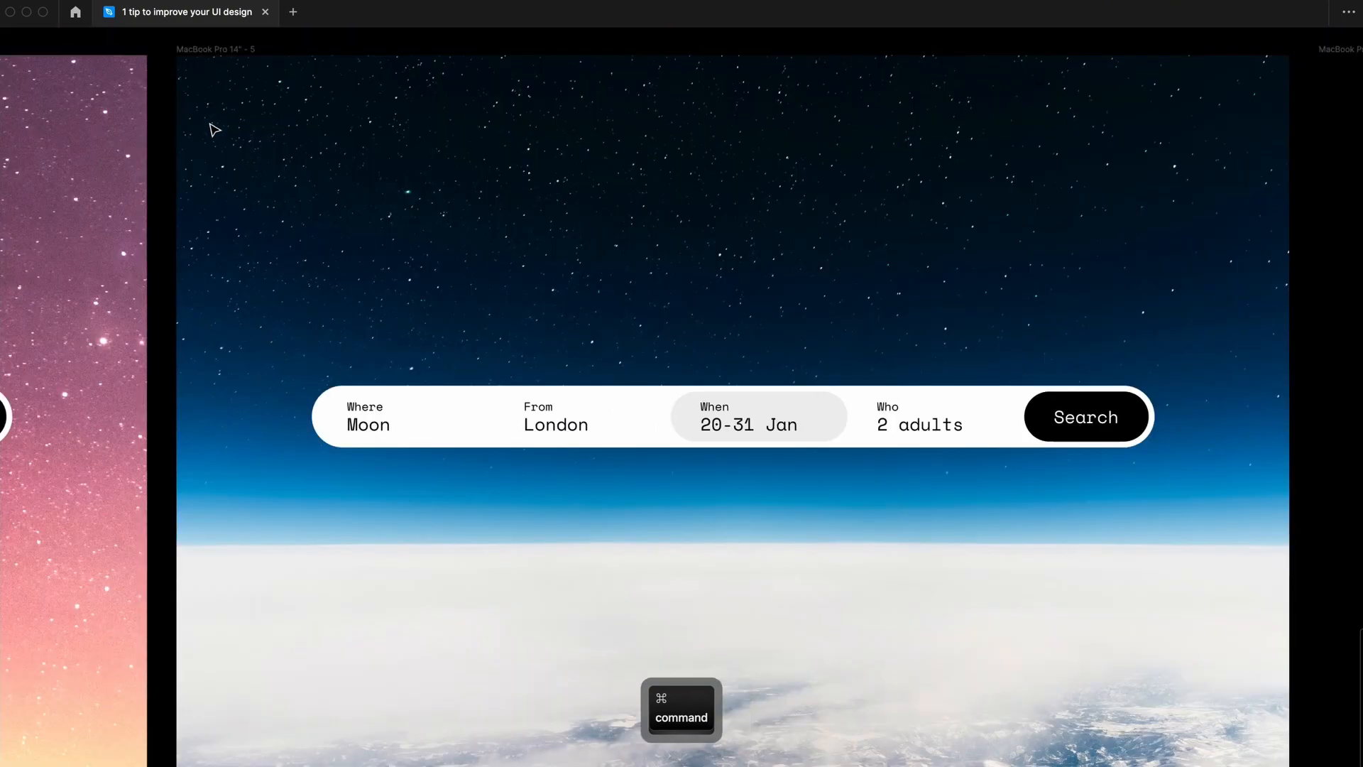
- Examine the example search bar over the space background and the Virgin Atlantic booking page's flight search form
key("super+equal")
key("super+equal")
scroll(213, 130, "right", 10)
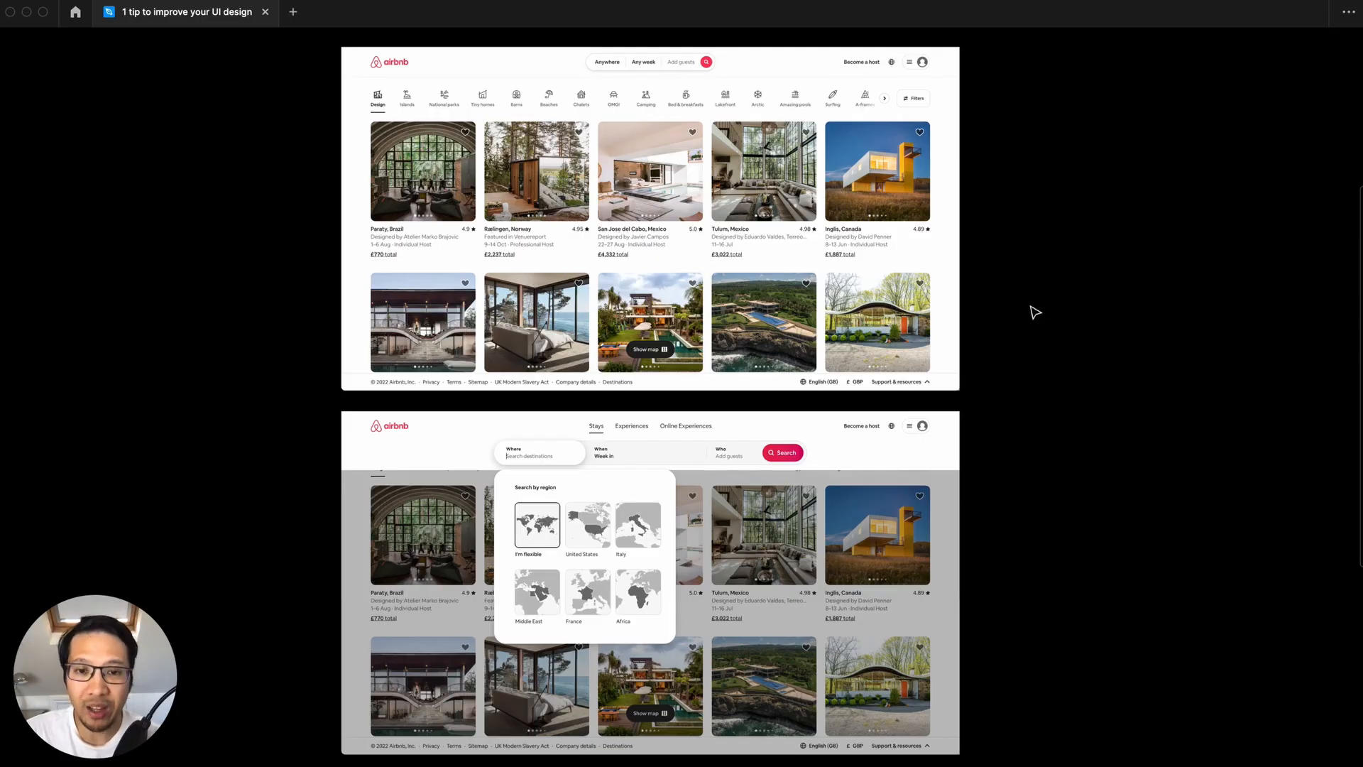
scroll(1035, 313, "up", 10)
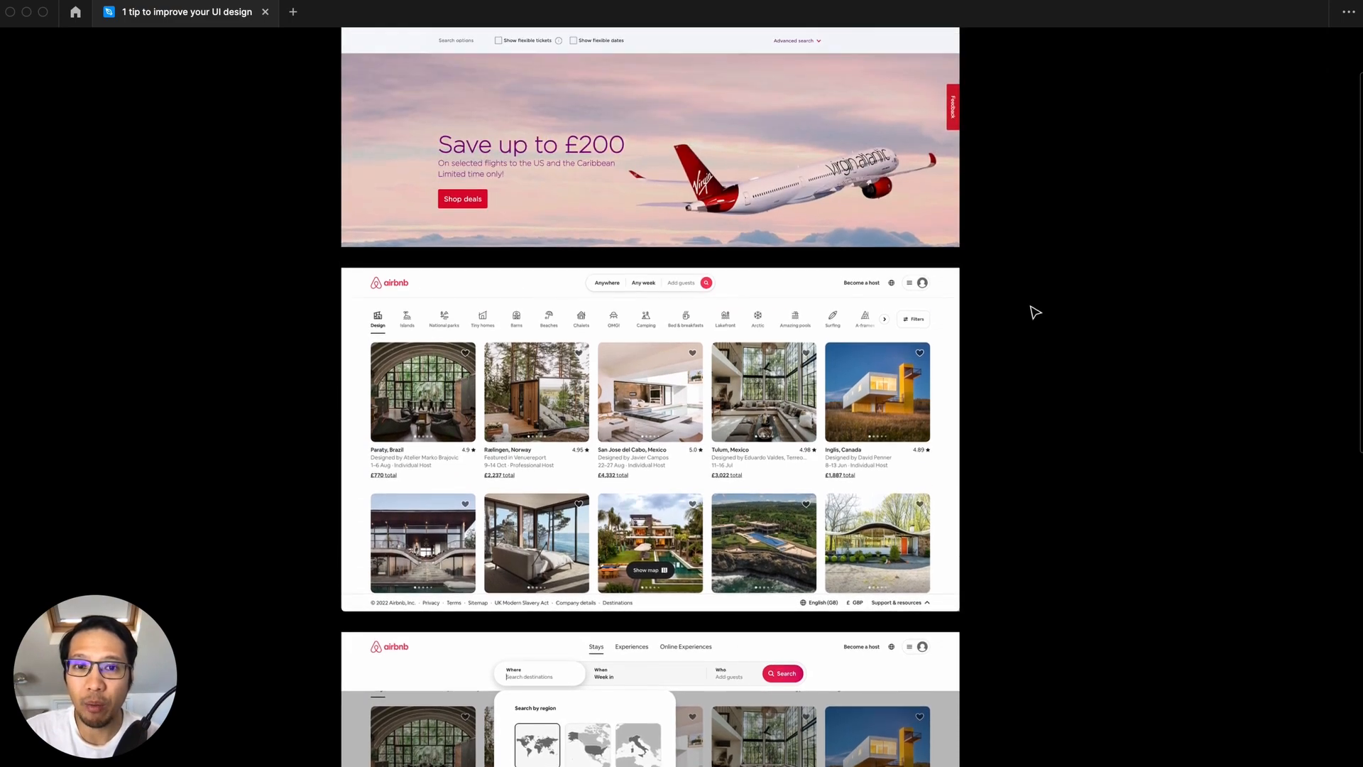
key("super+plus")
scroll(1035, 312, "up", 5)
scroll(1035, 313, "left", 1)
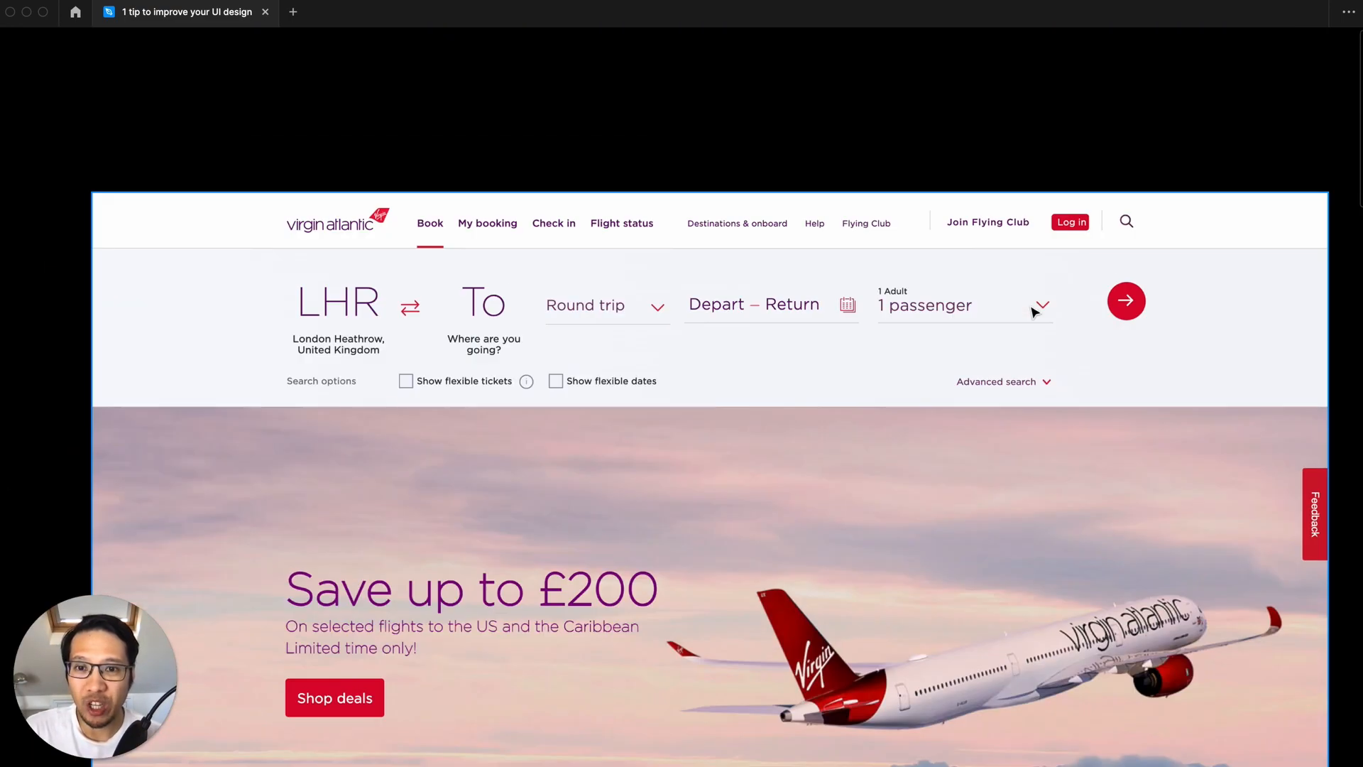
scroll(1035, 312, "down", 2)
scroll(1035, 312, "left", 1)
left_click(1030, 312)
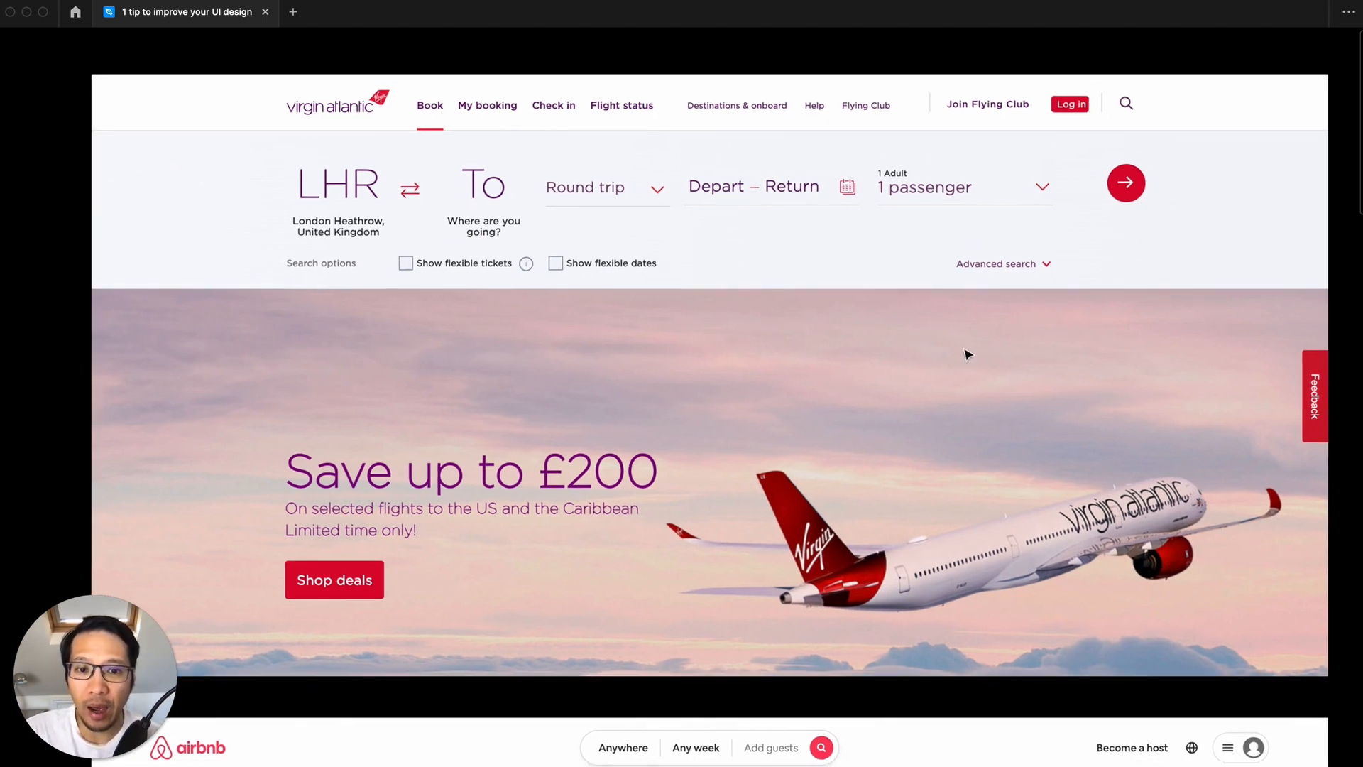
- Examine the spacing and layout of the search bar in the Airbnb reference screenshots
key("super+minus")
scroll(968, 354, "down", 5)
key("super+plus")
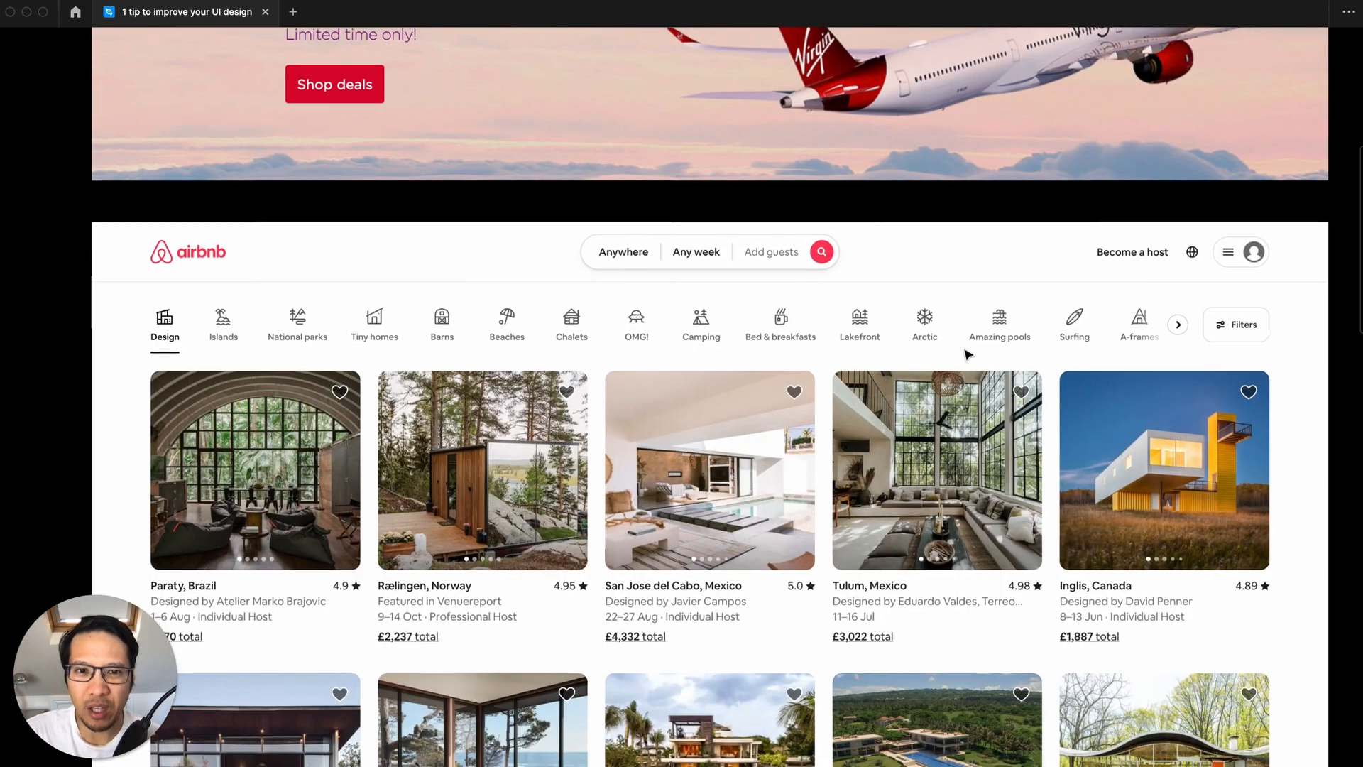
scroll(968, 353, "down", 2)
left_click(963, 352)
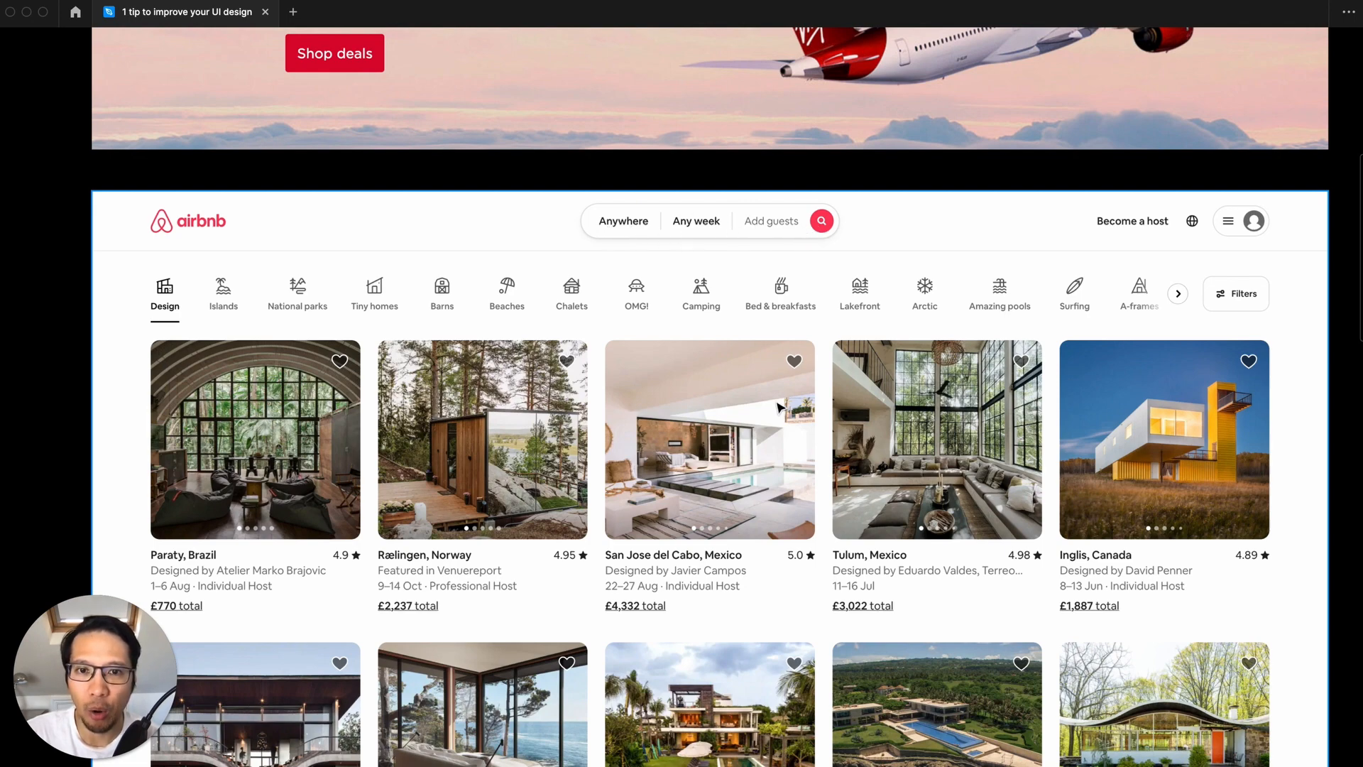
key("super+minus")
scroll(681, 364, "down", 5)
key("super+plus")
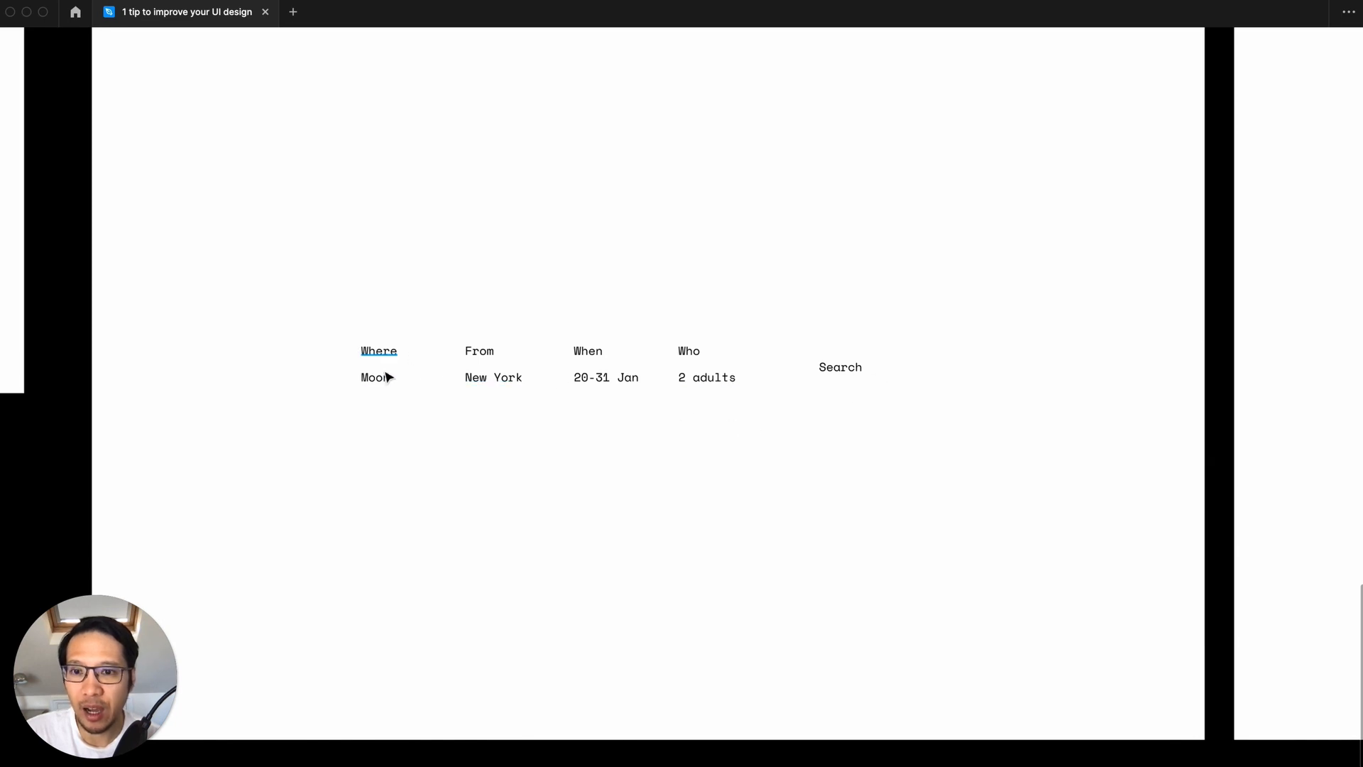
- Review the reference frame's search bar texts and the spacing scale instructions beside it
scroll(884, 454, "up", 1)
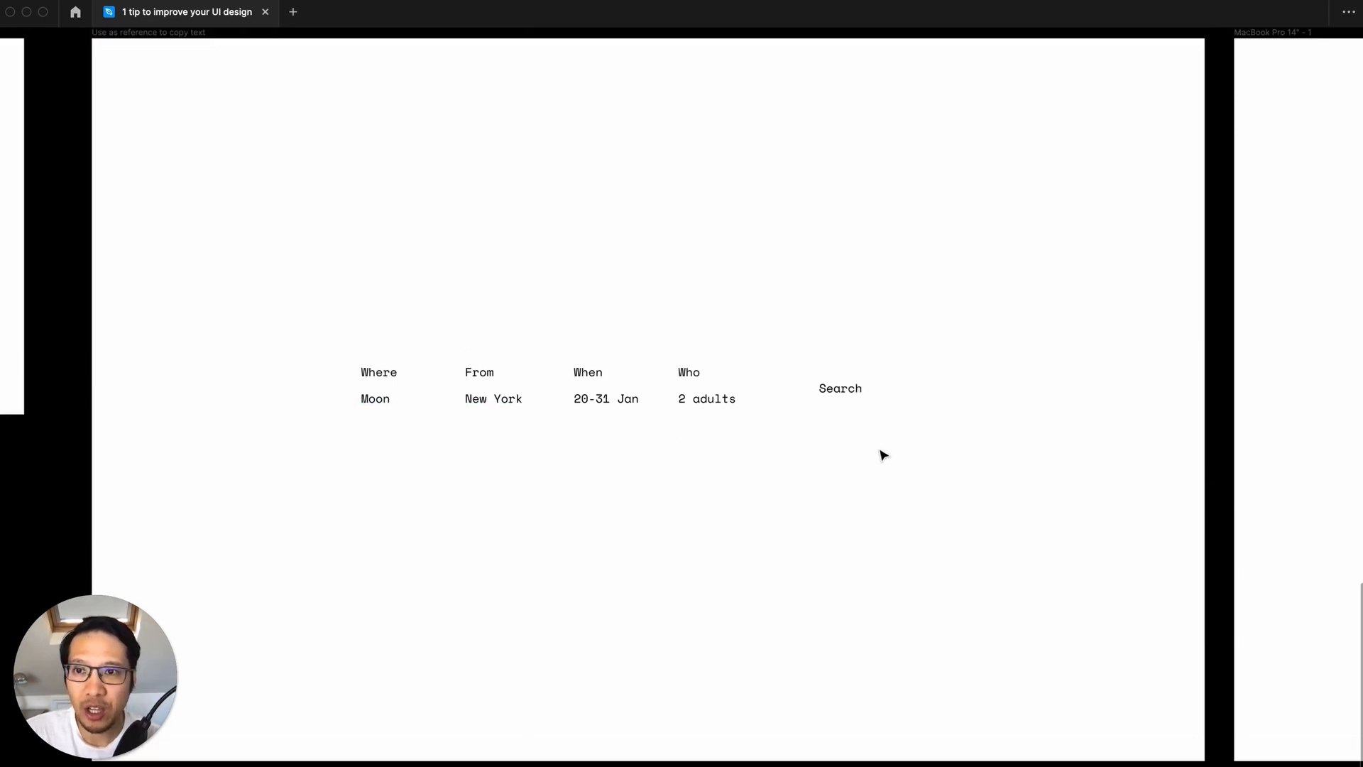
scroll(855, 372, "right", 10)
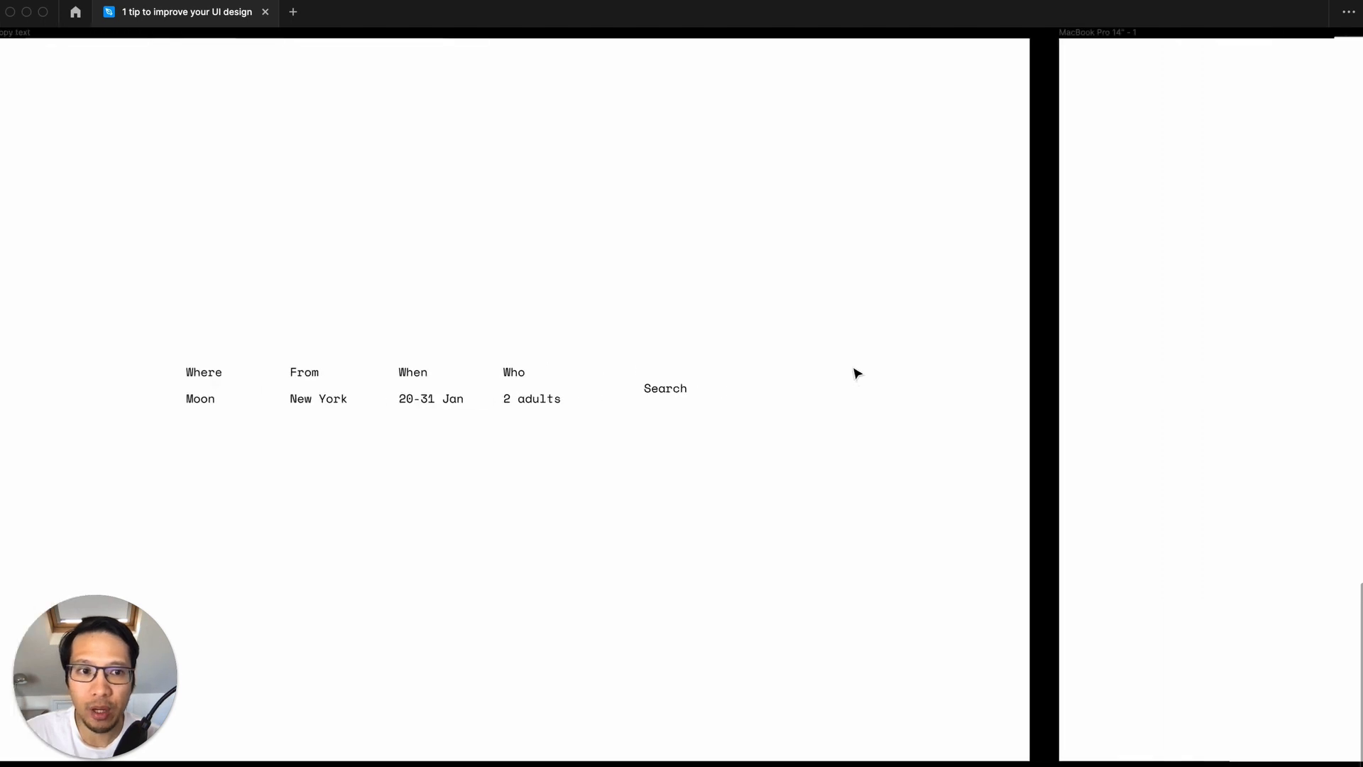
scroll(637, 343, "left", 10)
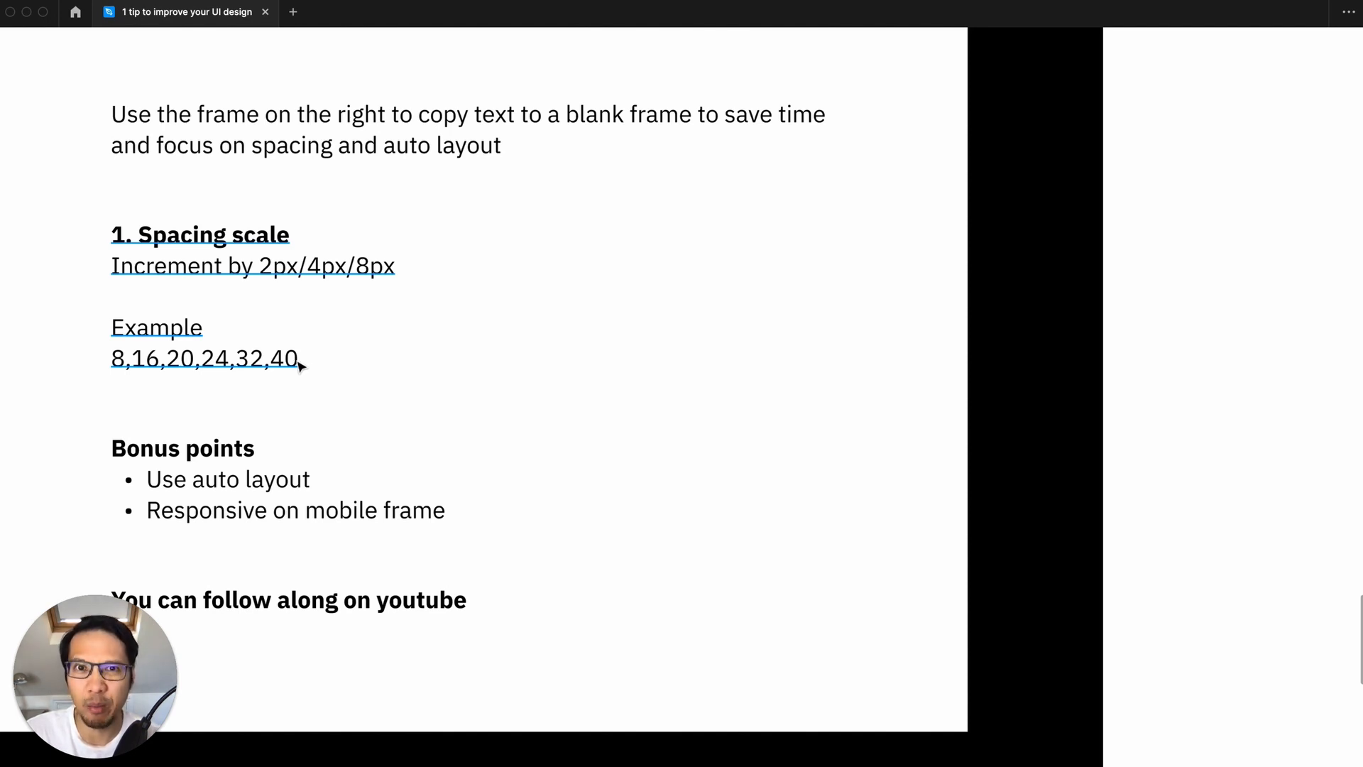
scroll(730, 363, "down", 5)
scroll(730, 362, "right", 9)
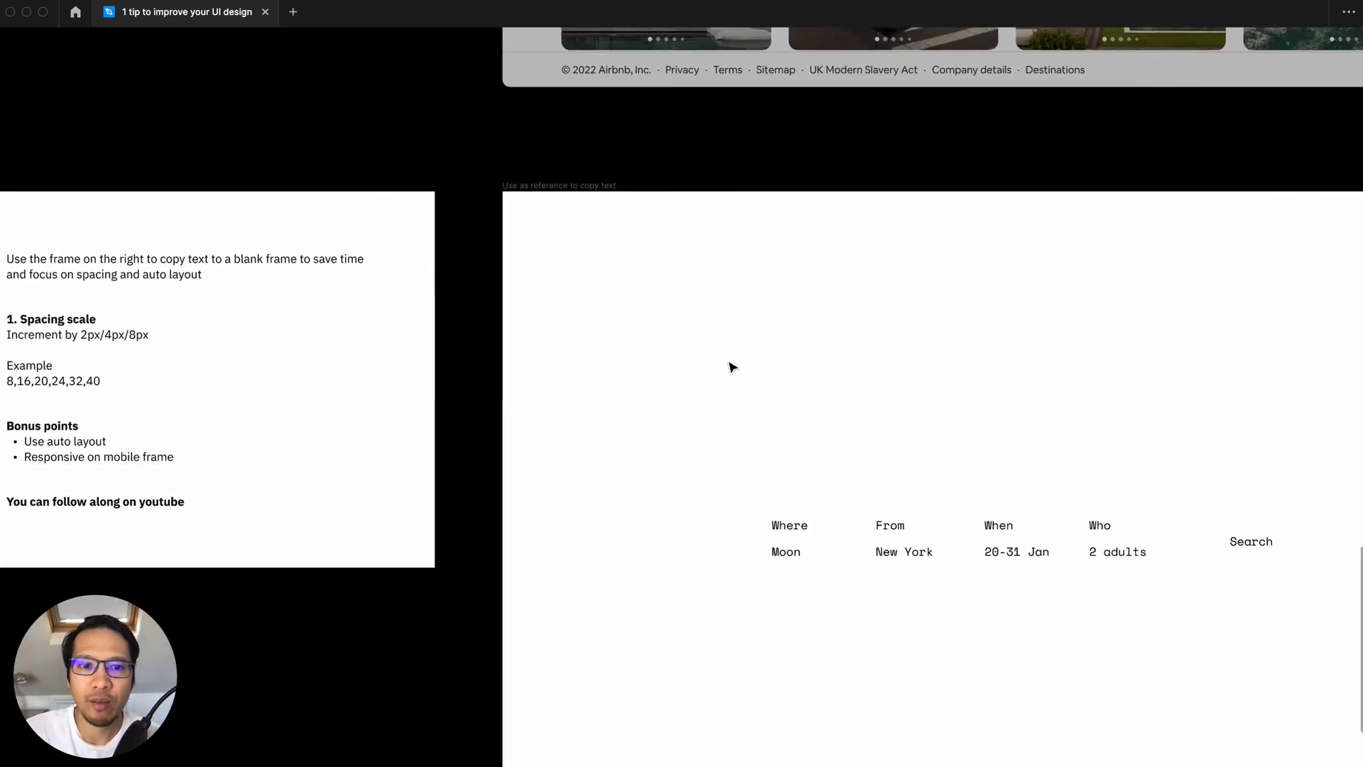
- Copy the "Where" and "Moon" texts from the reference frame into the blank "MacBook Pro 14" - 1" frame
scroll(730, 365, "down", 5)
scroll(730, 365, "right", 5)
left_click_drag(330, 305, 395, 410)
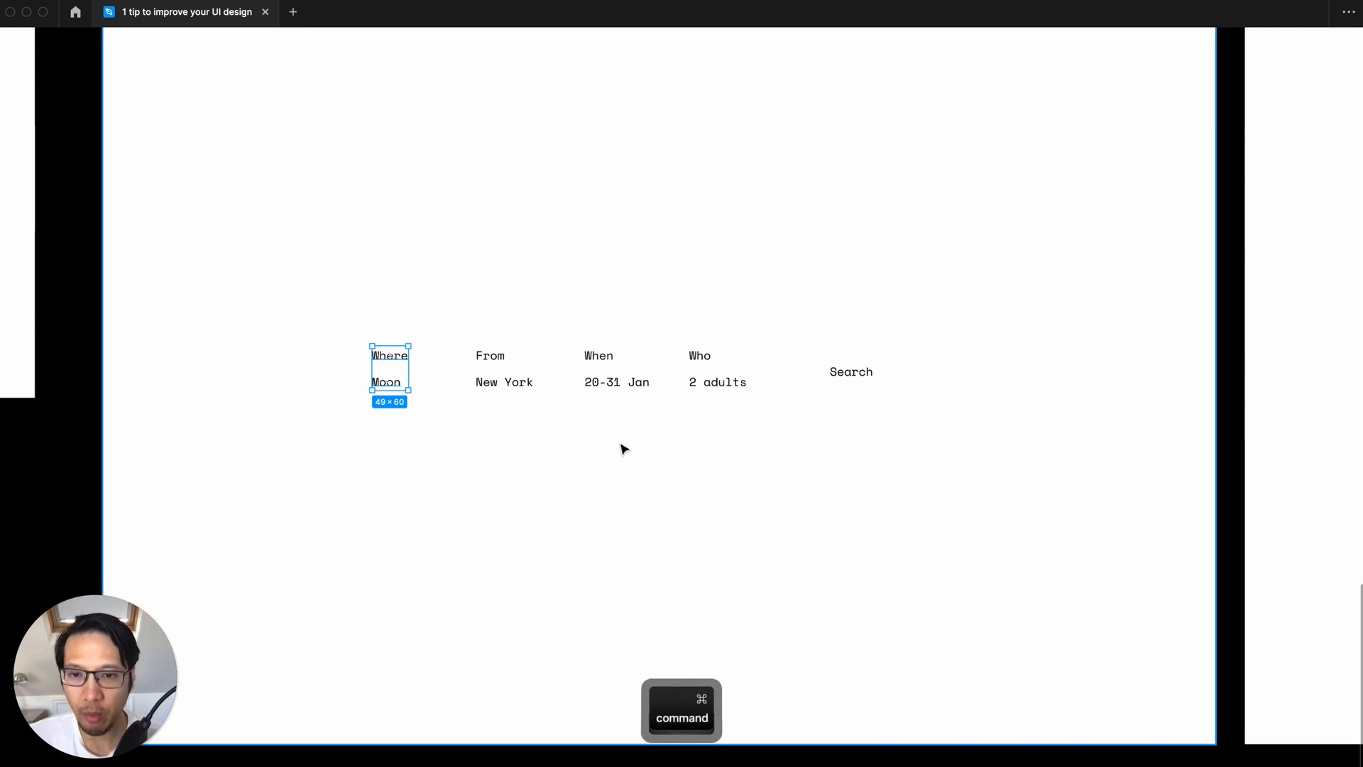
key("super+c")
scroll(623, 447, "right", 10)
left_click(852, 383)
scroll(852, 383, "right", 6)
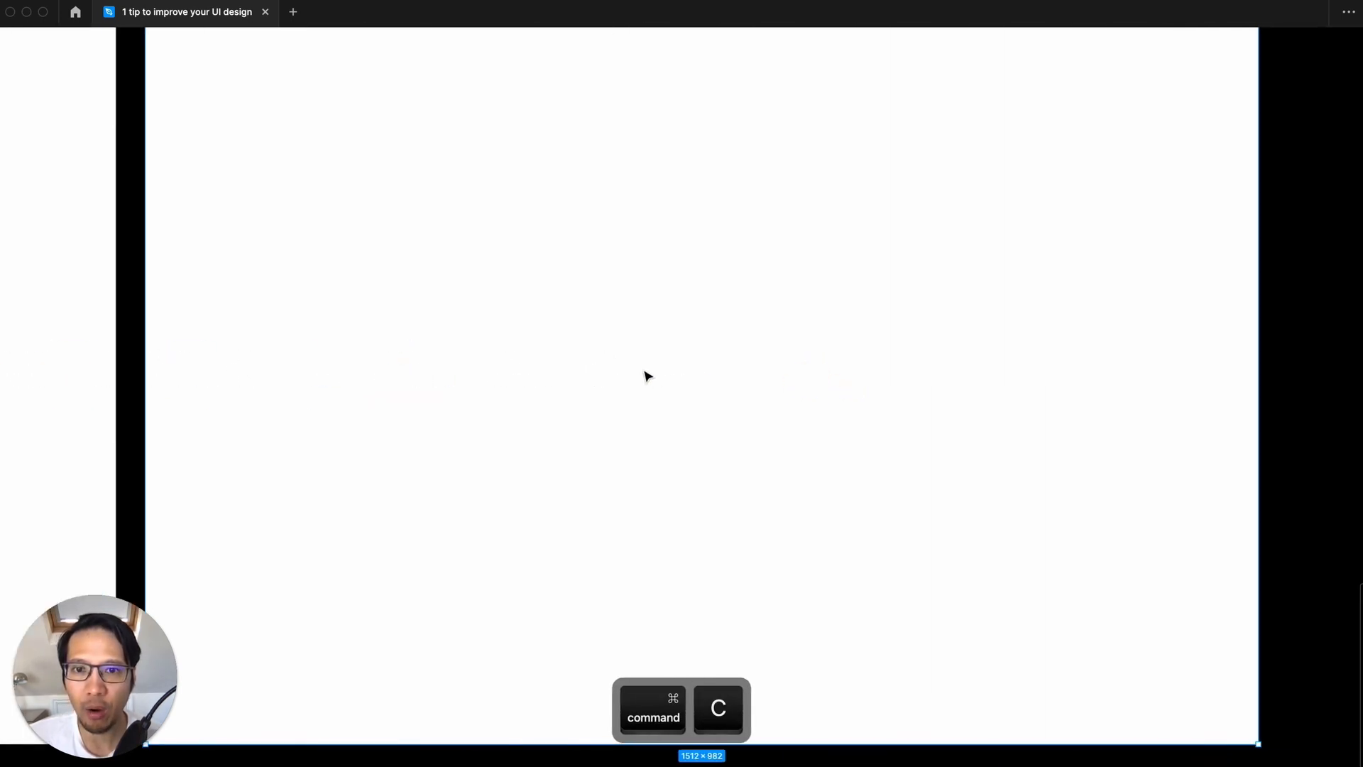
key("super+v")
left_click(533, 365)
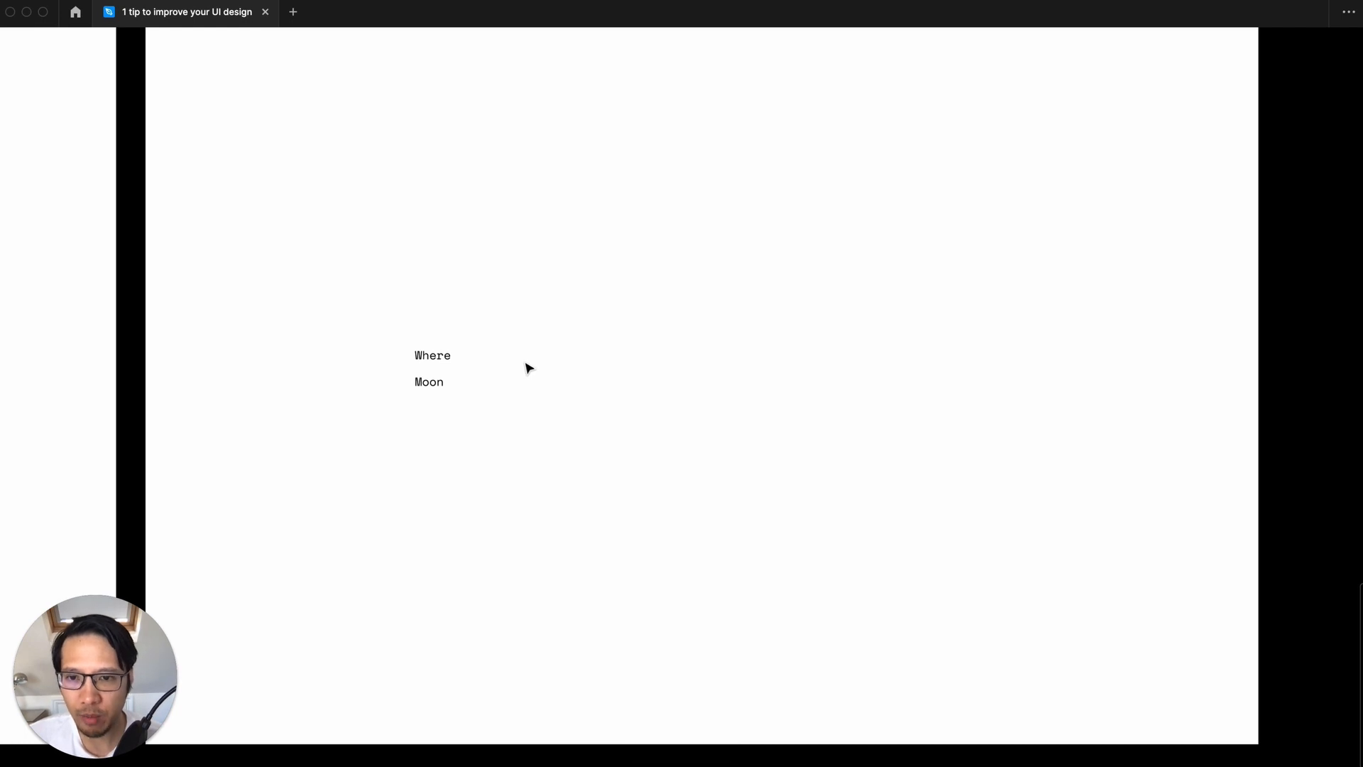
- Show the hidden interface panels and check the text properties of the copied "Where" label
left_click_drag(360, 321, 506, 456)
left_click(664, 417)
key("super+period")
key("super+period")
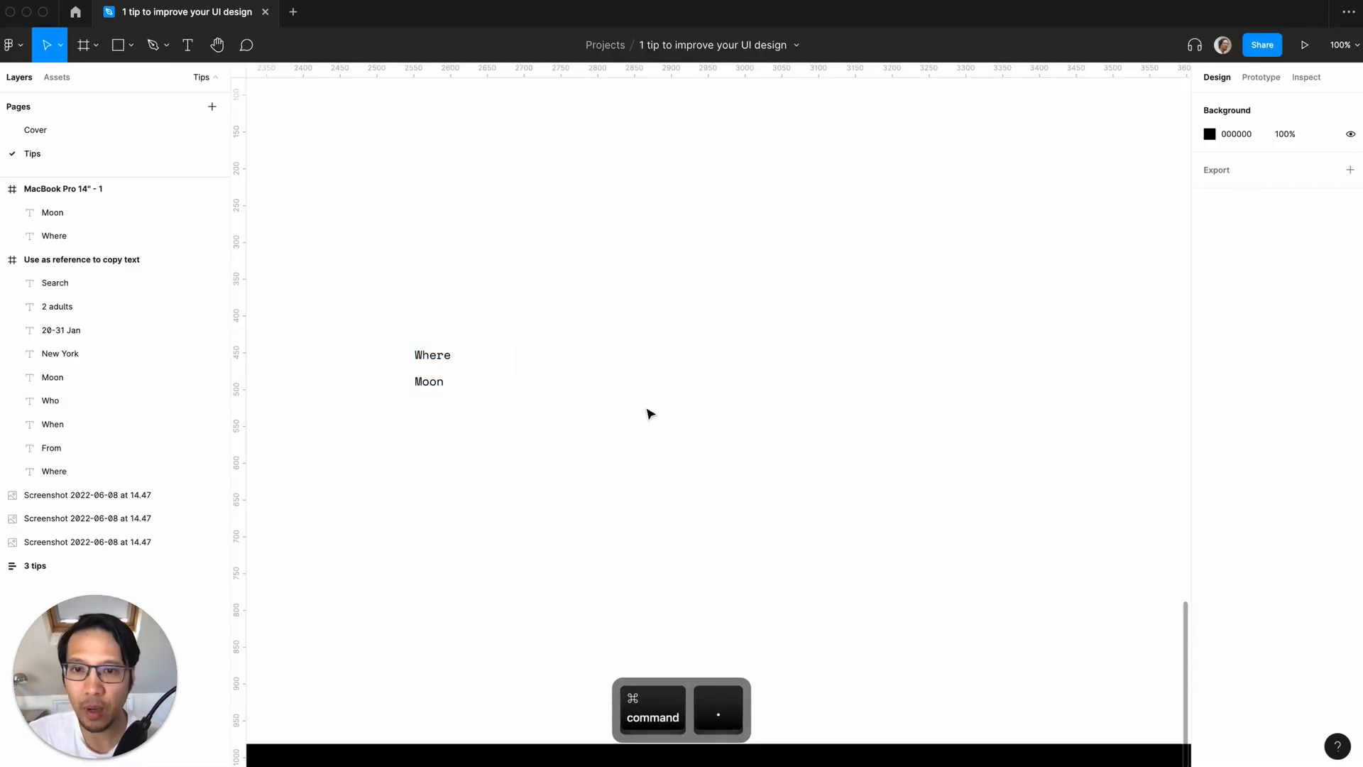
left_click(431, 357)
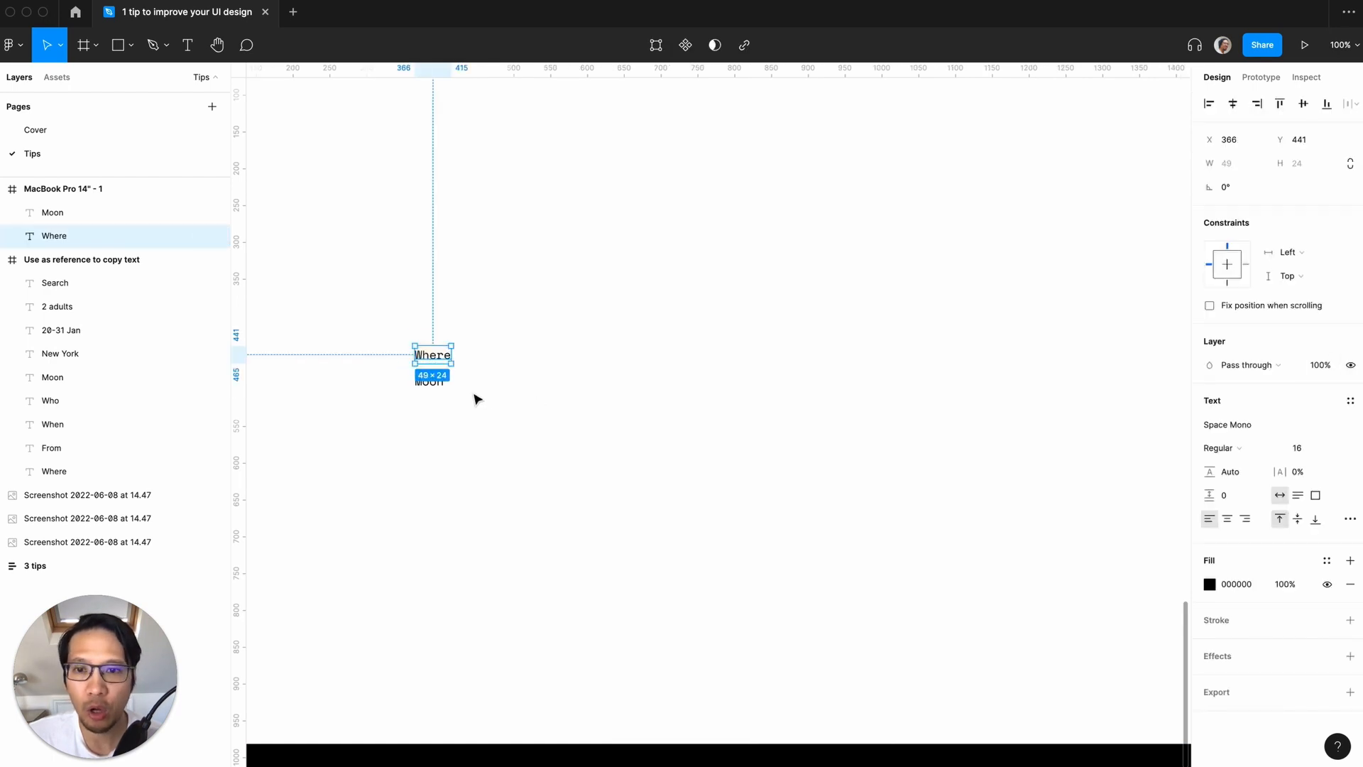
left_click(513, 362)
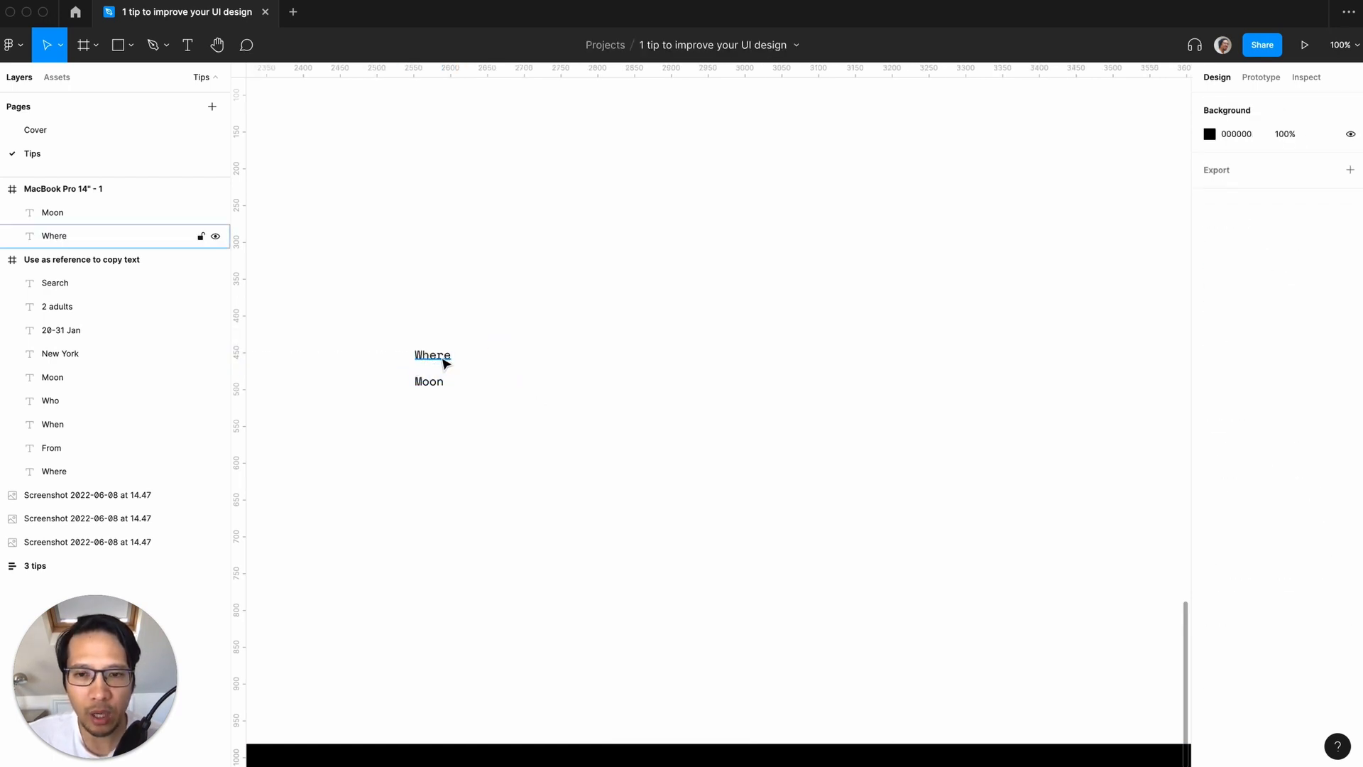
- Try font size 20 on the copied "Moon" text and settle on 24
left_click(440, 385)
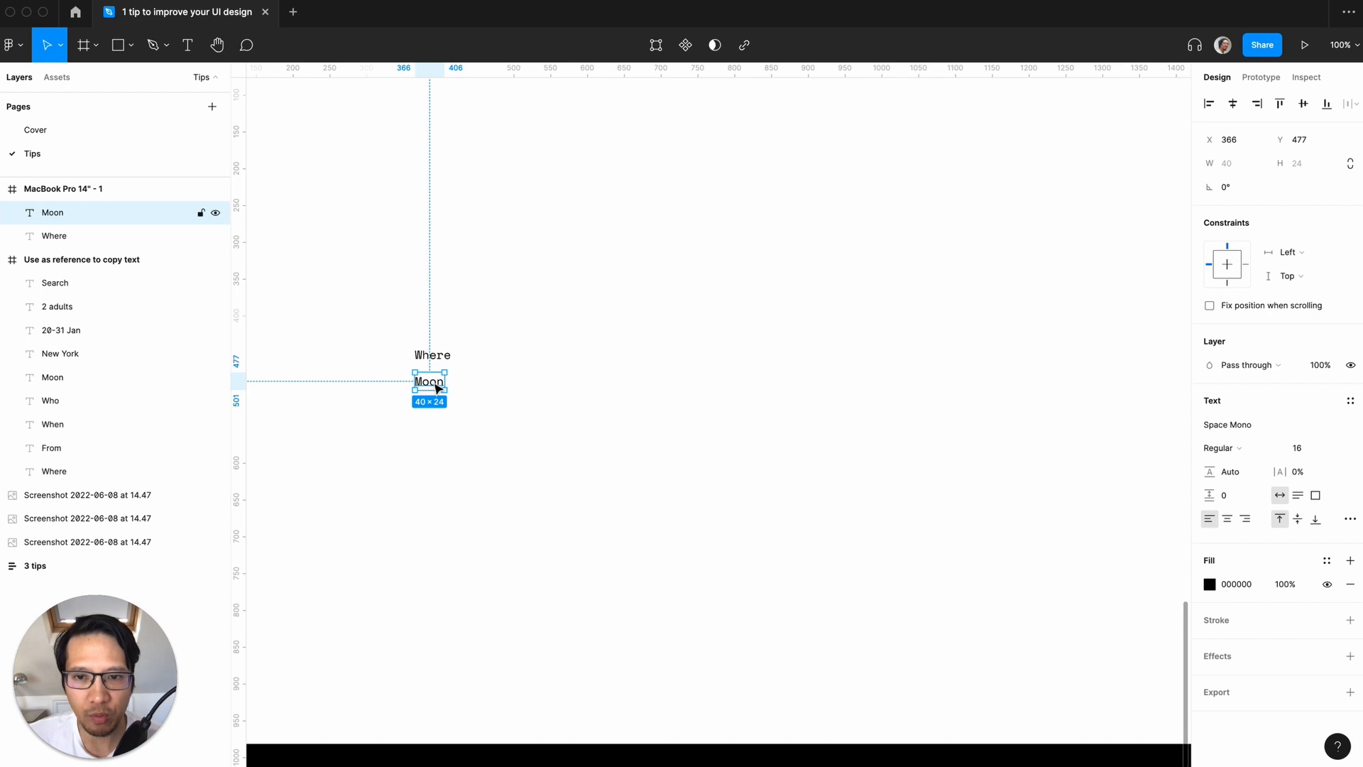
left_click(1301, 448)
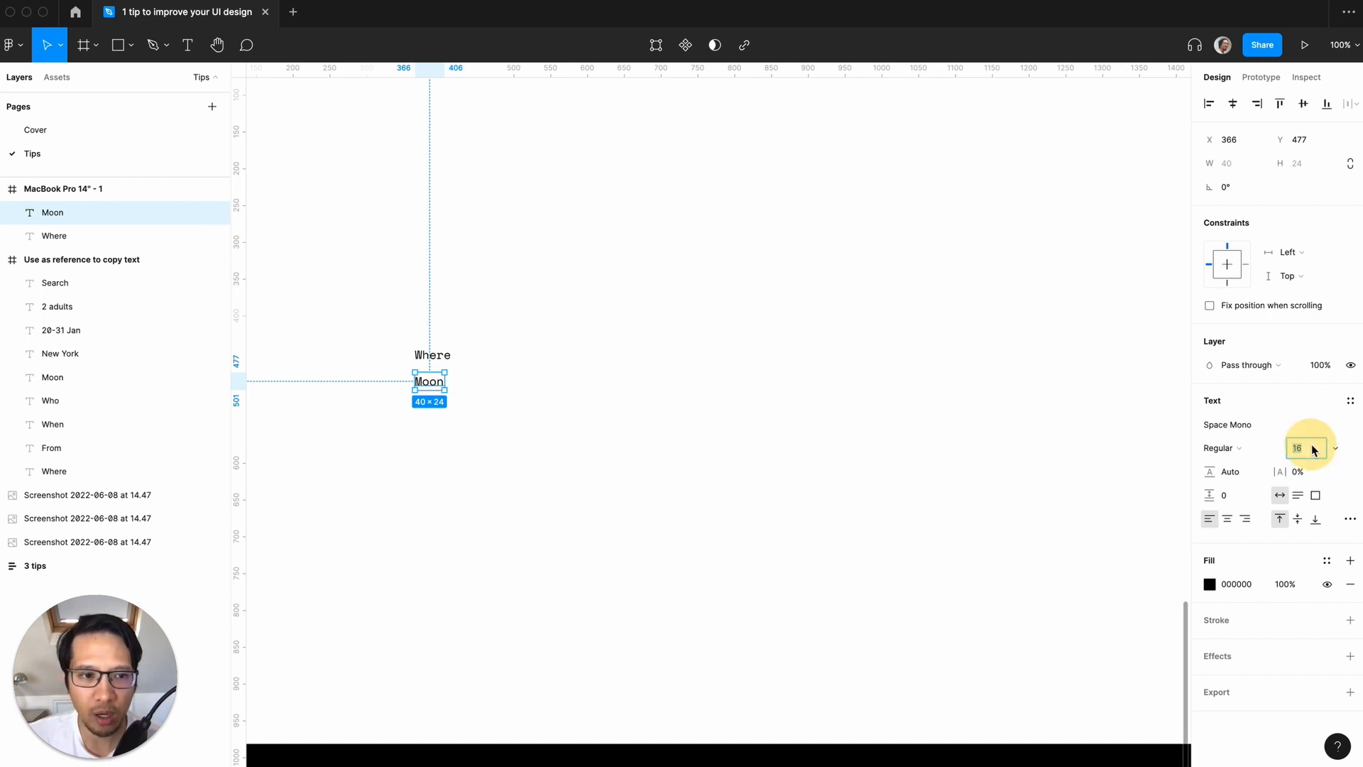
type("20")
key("Return")
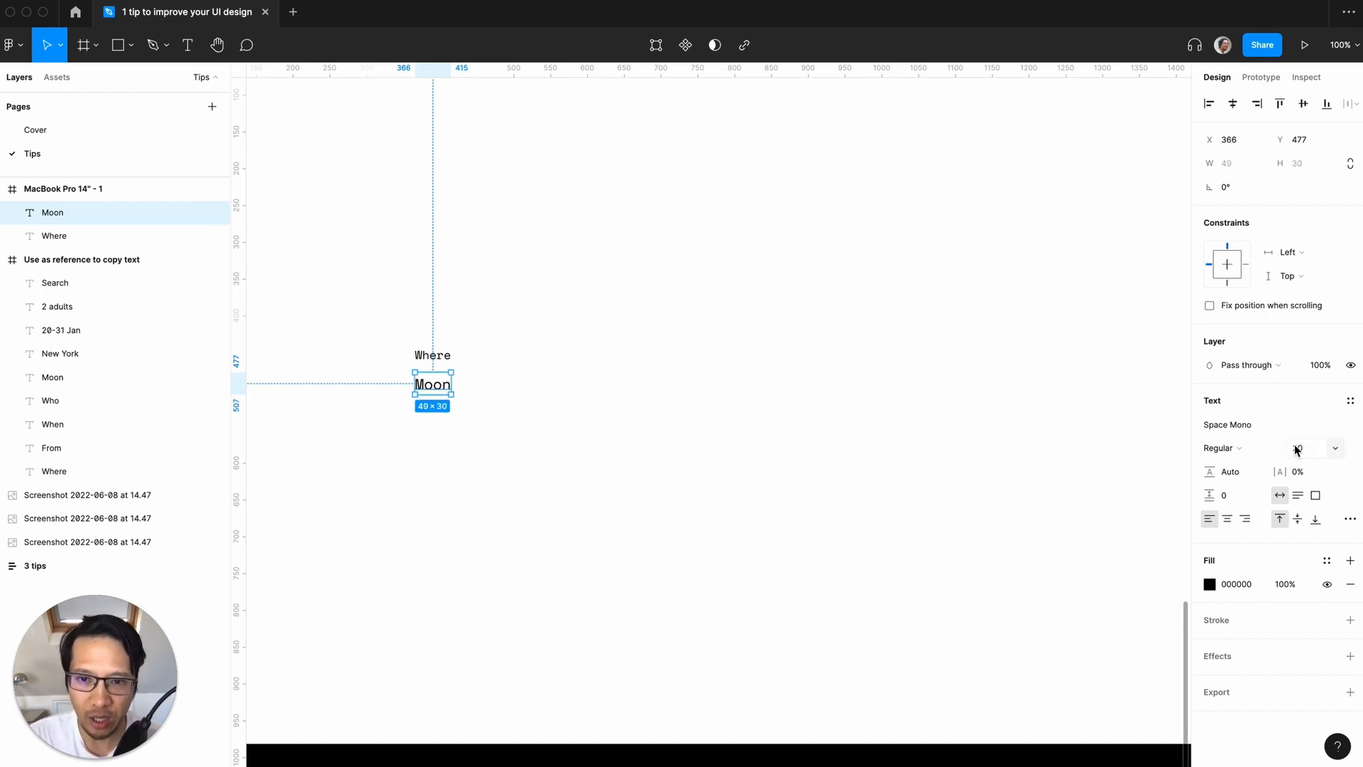
left_click(1309, 449)
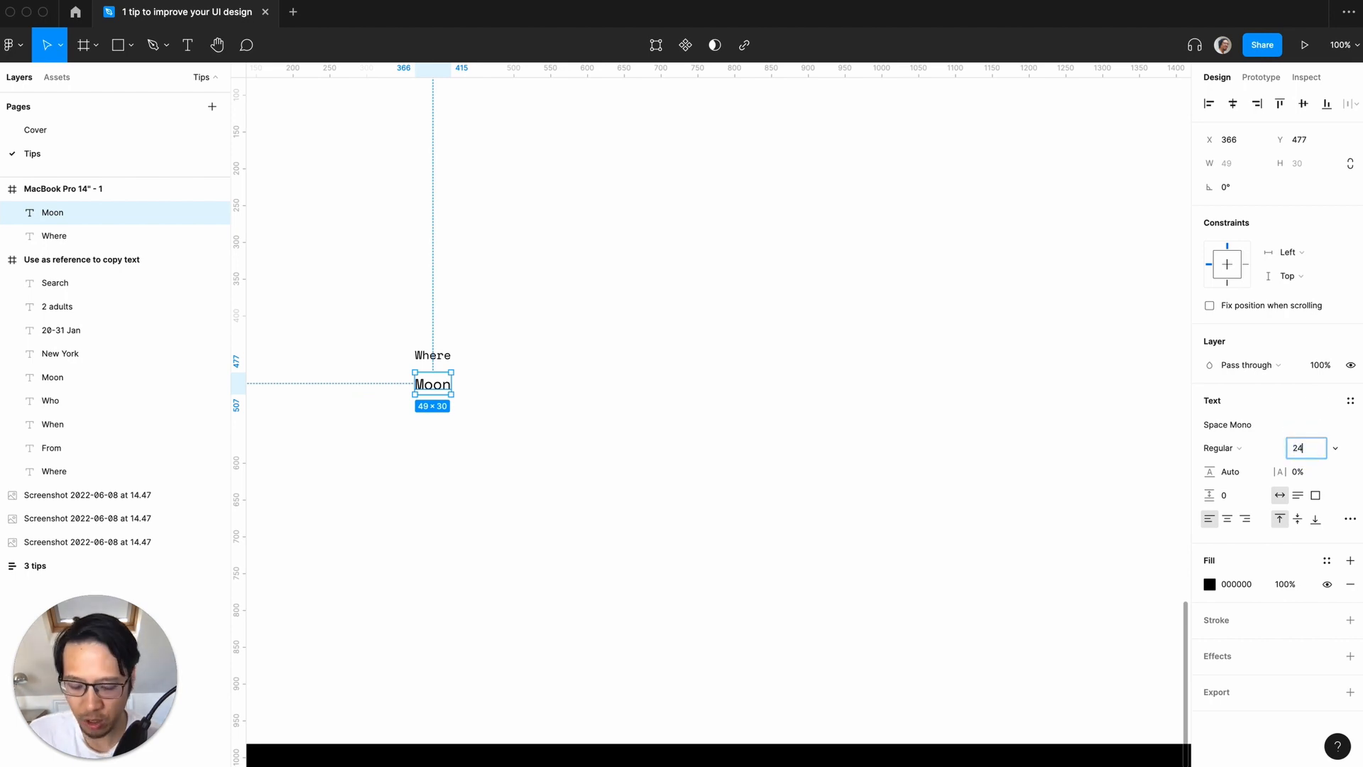
type("24")
key("Return")
left_click(668, 402)
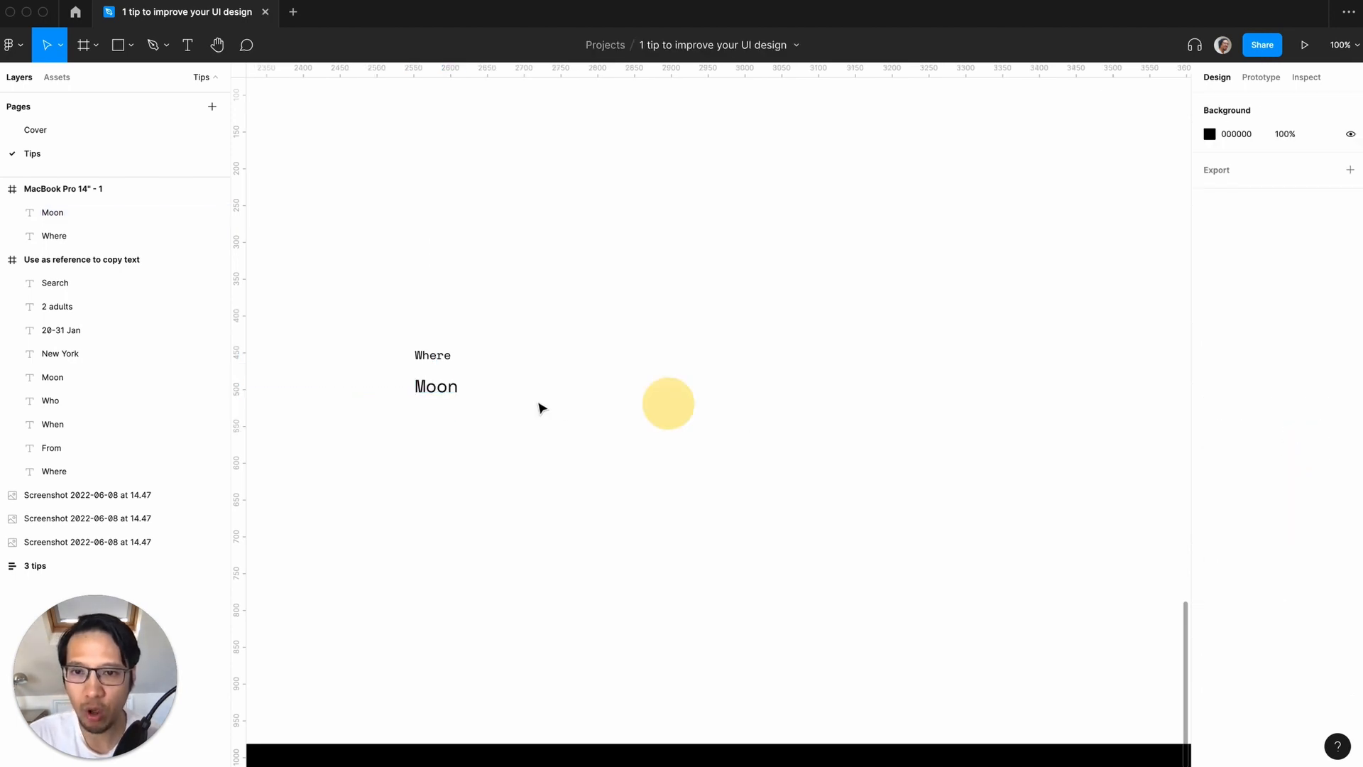
- Move the "Moon" text up directly beneath "Where" and wrap both texts in a vertical auto layout
left_click(453, 390)
left_click(500, 403)
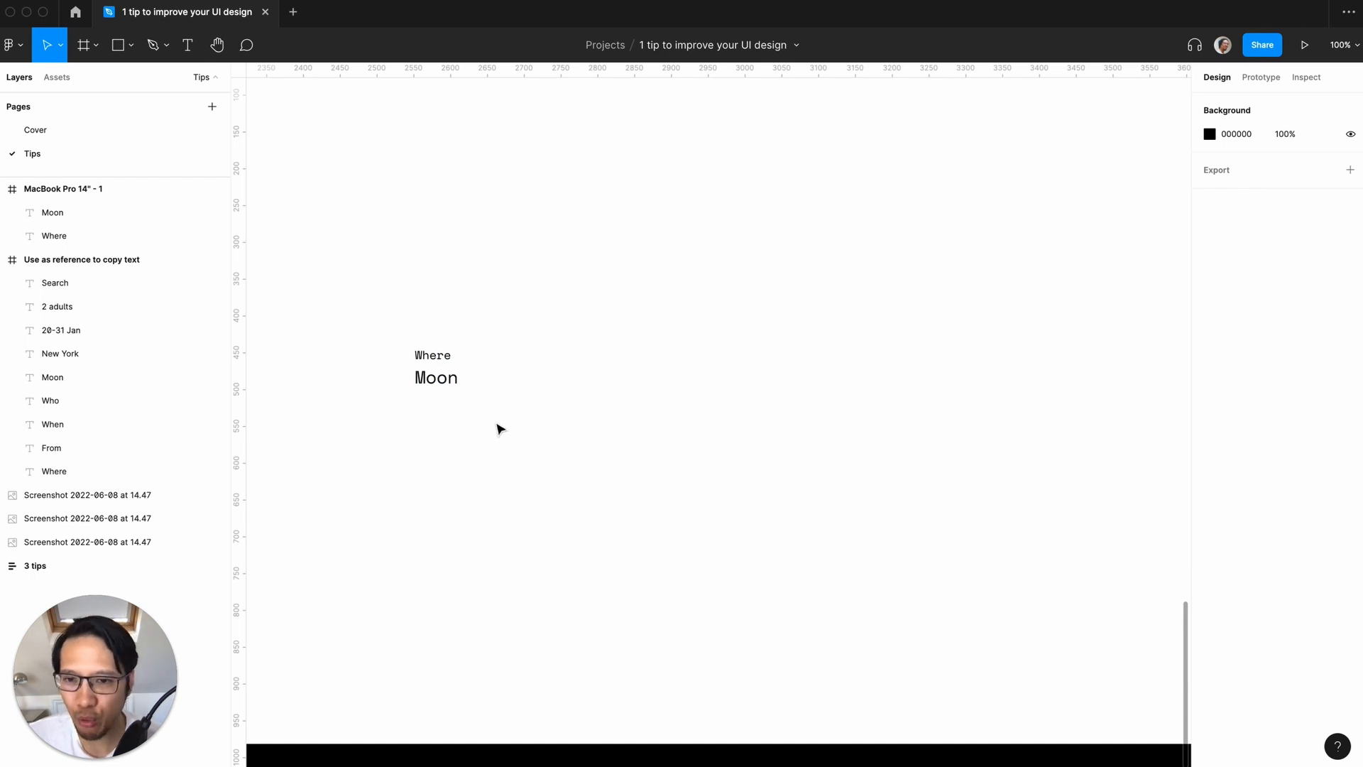
left_click_drag(505, 417, 347, 322)
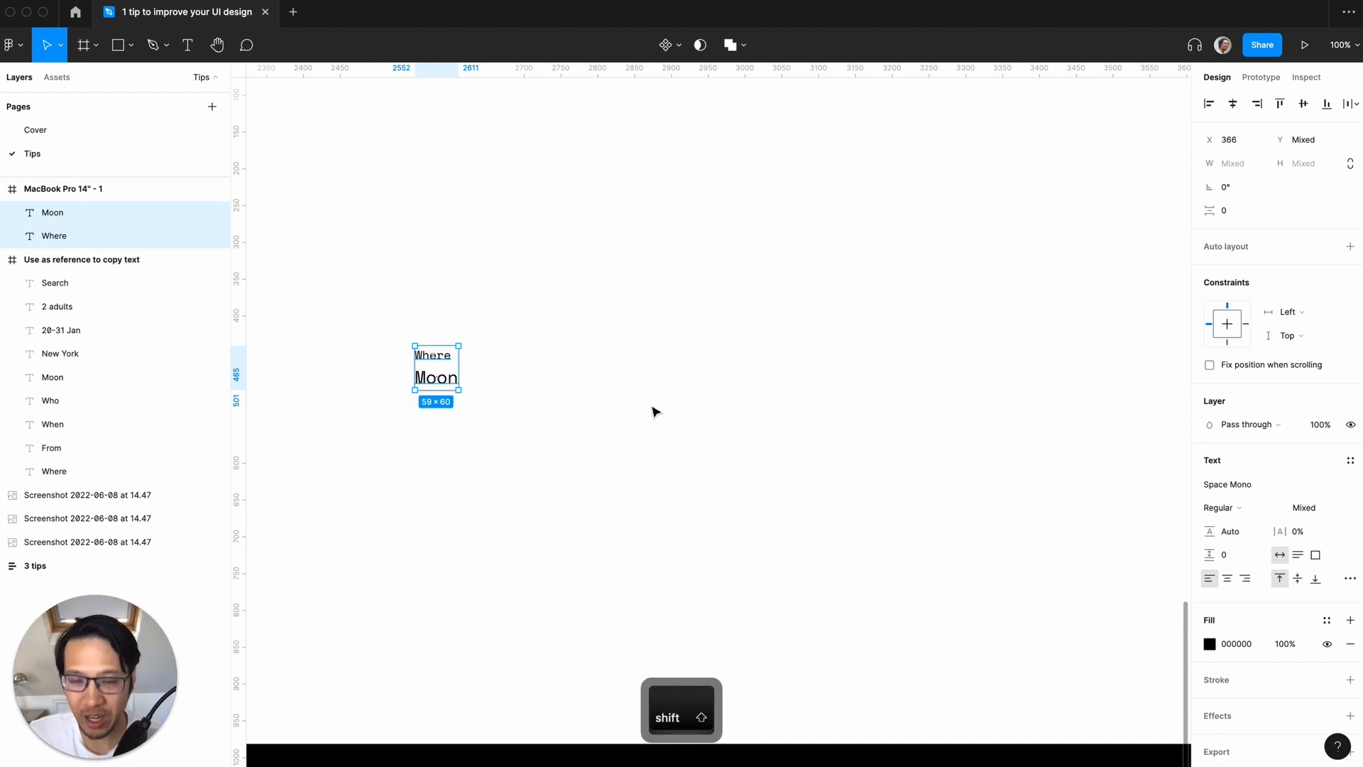
key("shift+a")
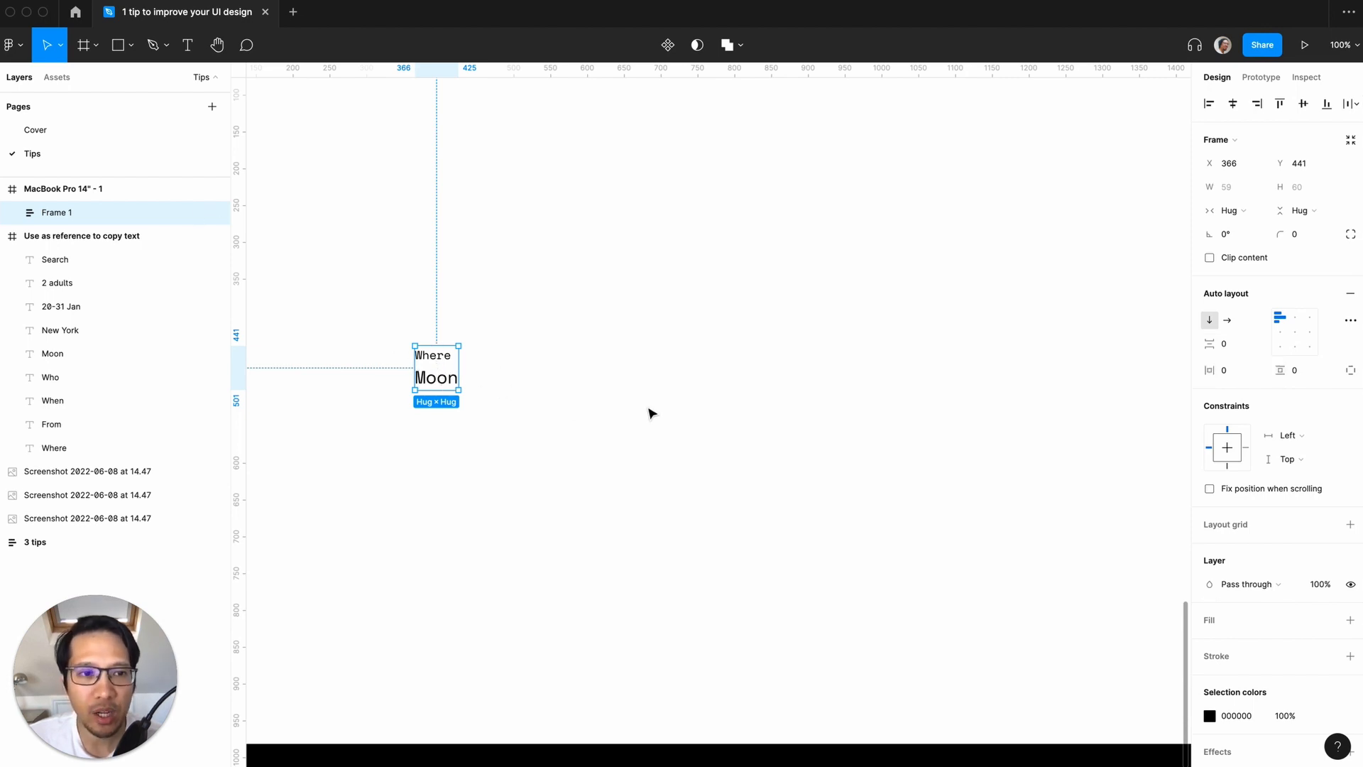
left_click(584, 395)
left_click(440, 355)
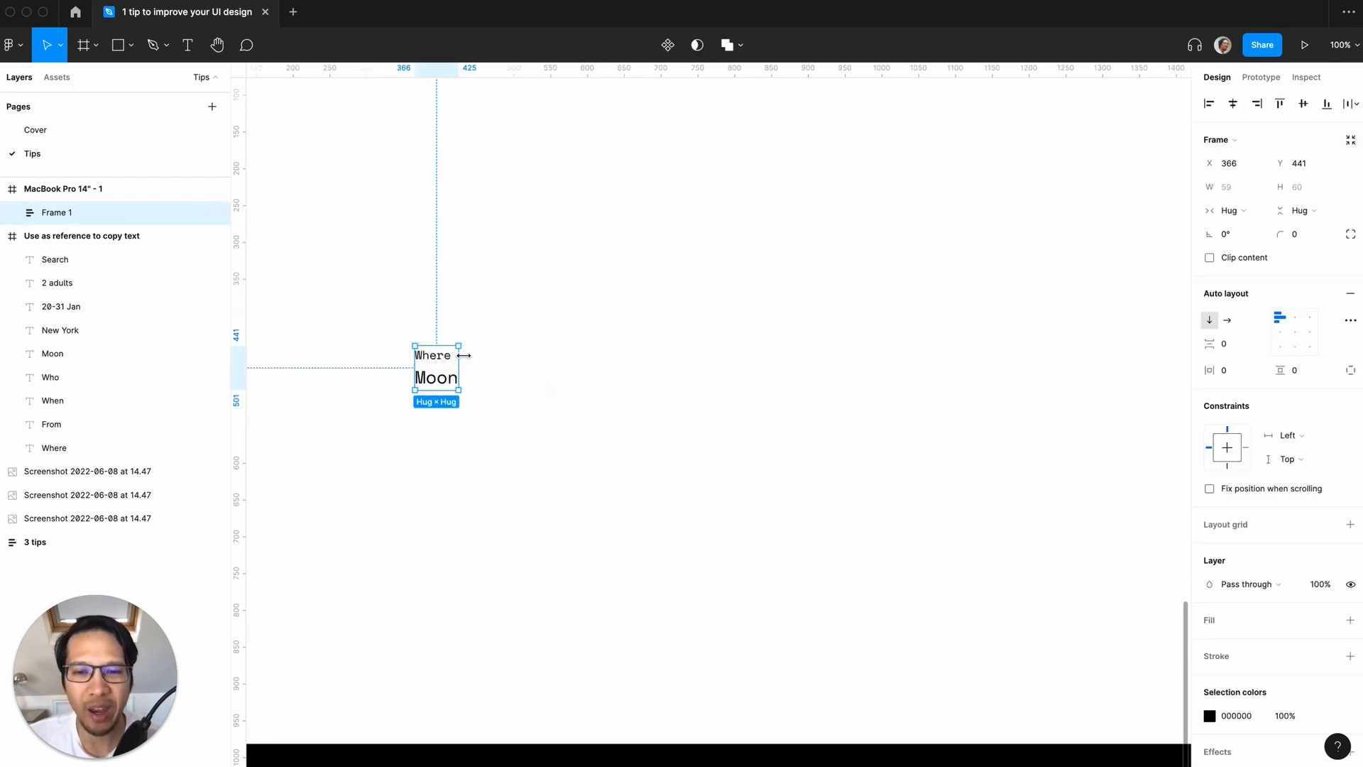
left_click(741, 372)
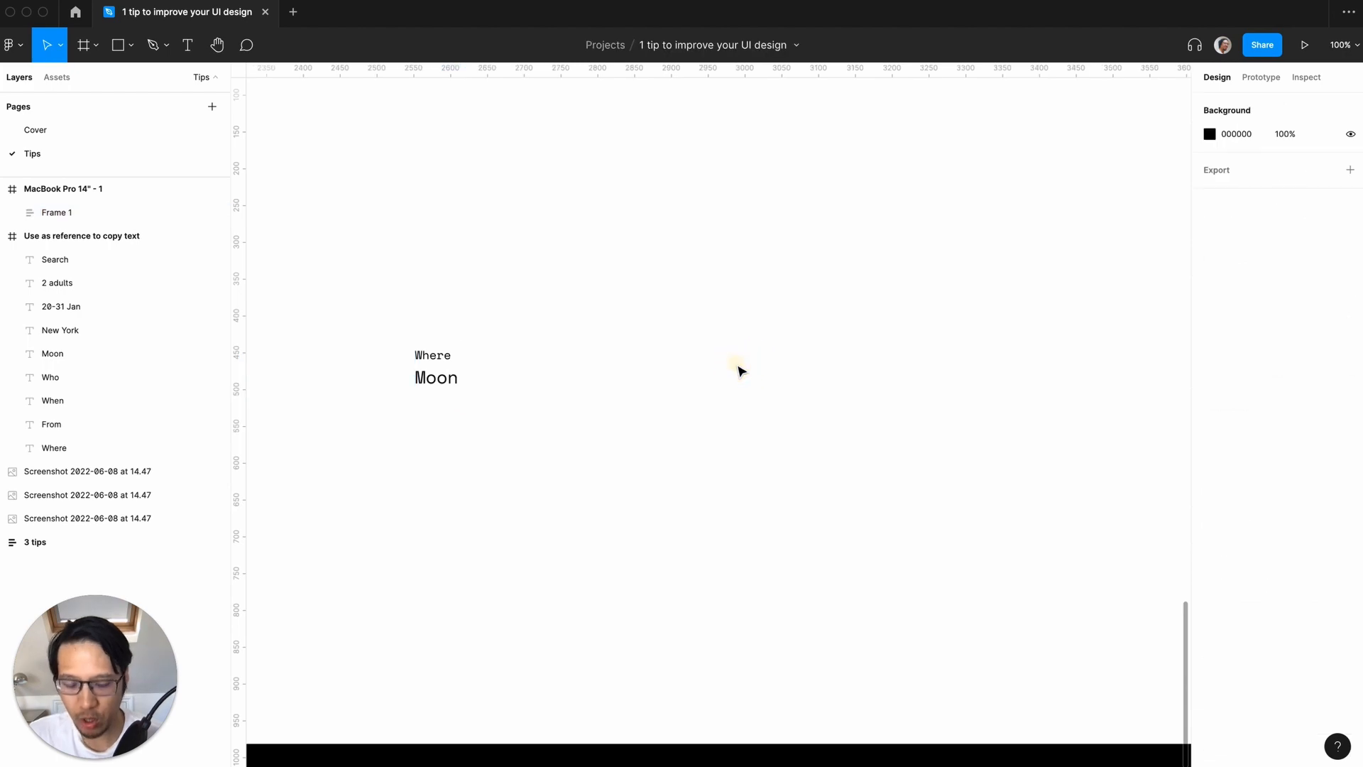
- Examine the label and value hierarchy of the Where and When fields in the expanded Airbnb search bar
key("super+minus")
scroll(741, 371, "up", 6)
scroll(741, 372, "left", 6)
key("super+equal")
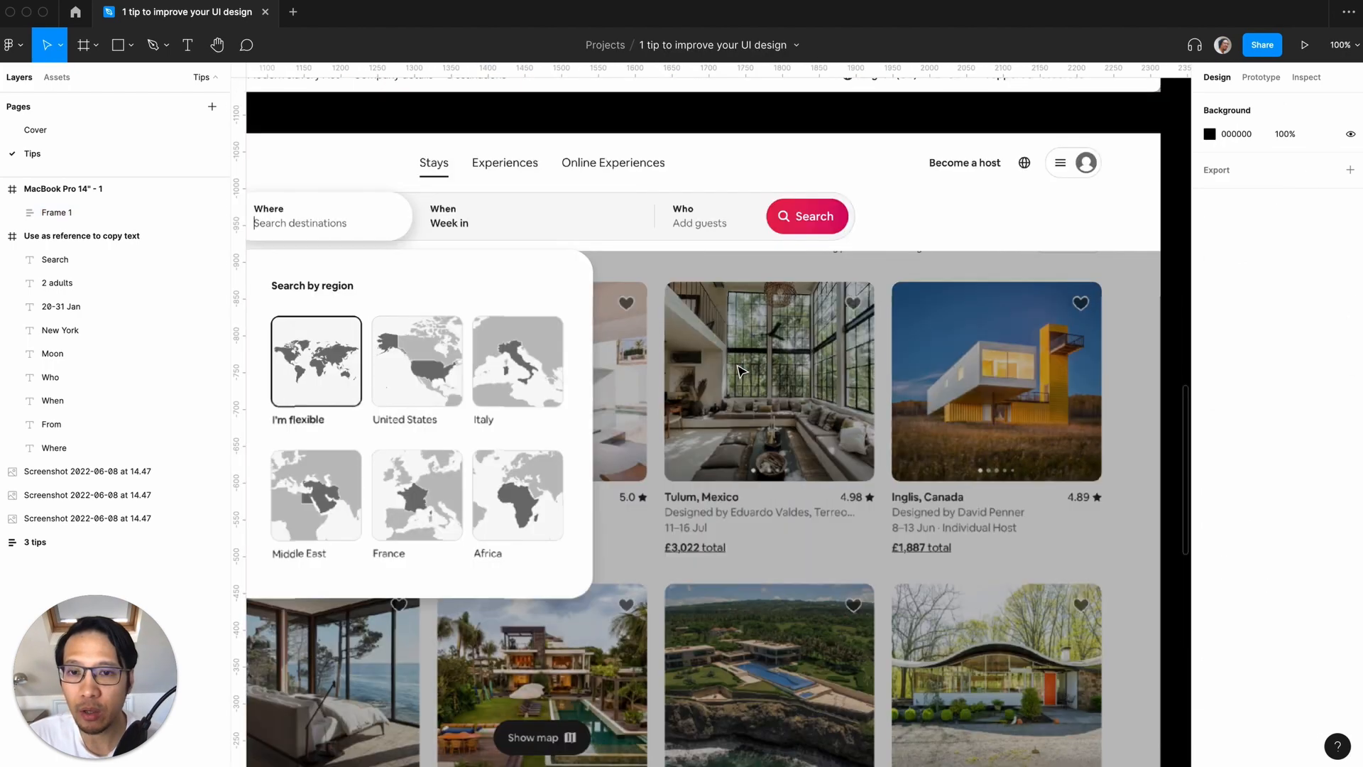
scroll(741, 371, "up", 2)
key("super+equal")
scroll(741, 371, "left", 4)
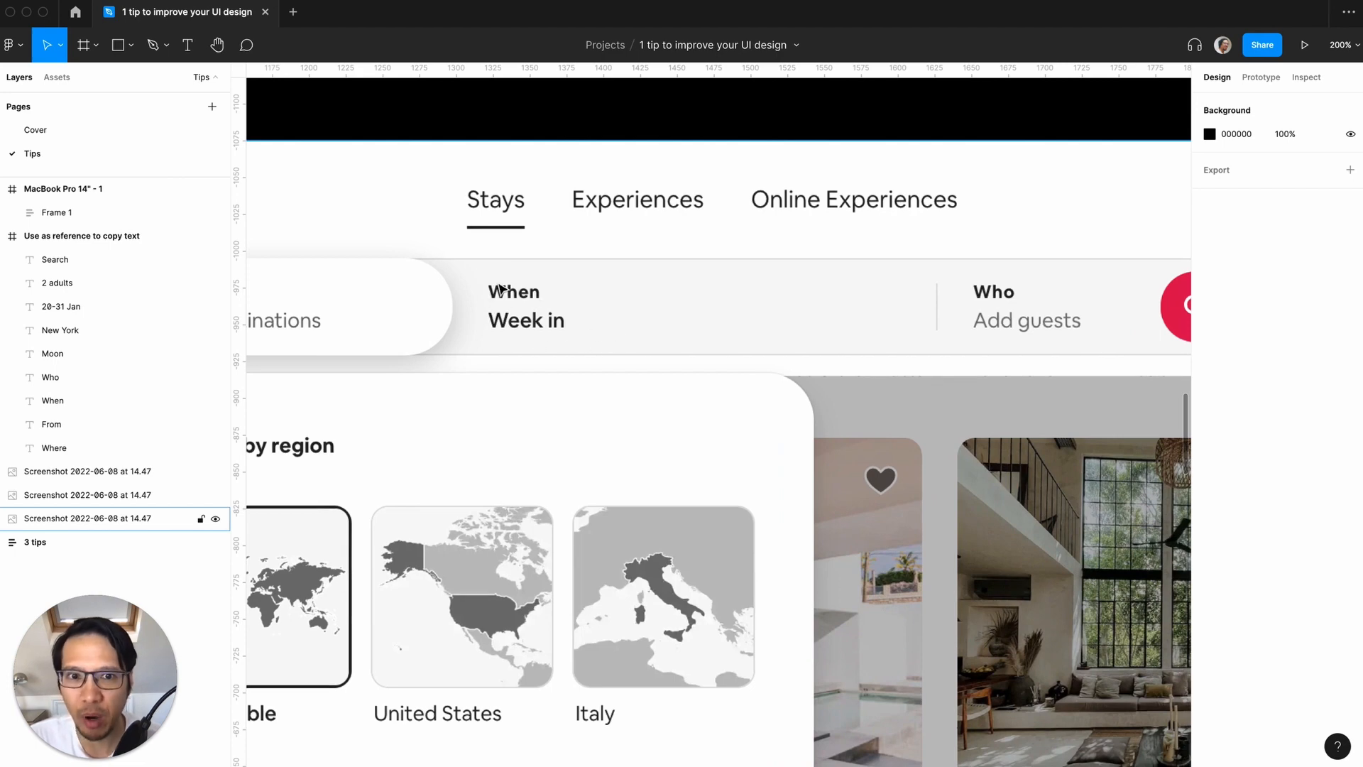
scroll(551, 323, "left", 6)
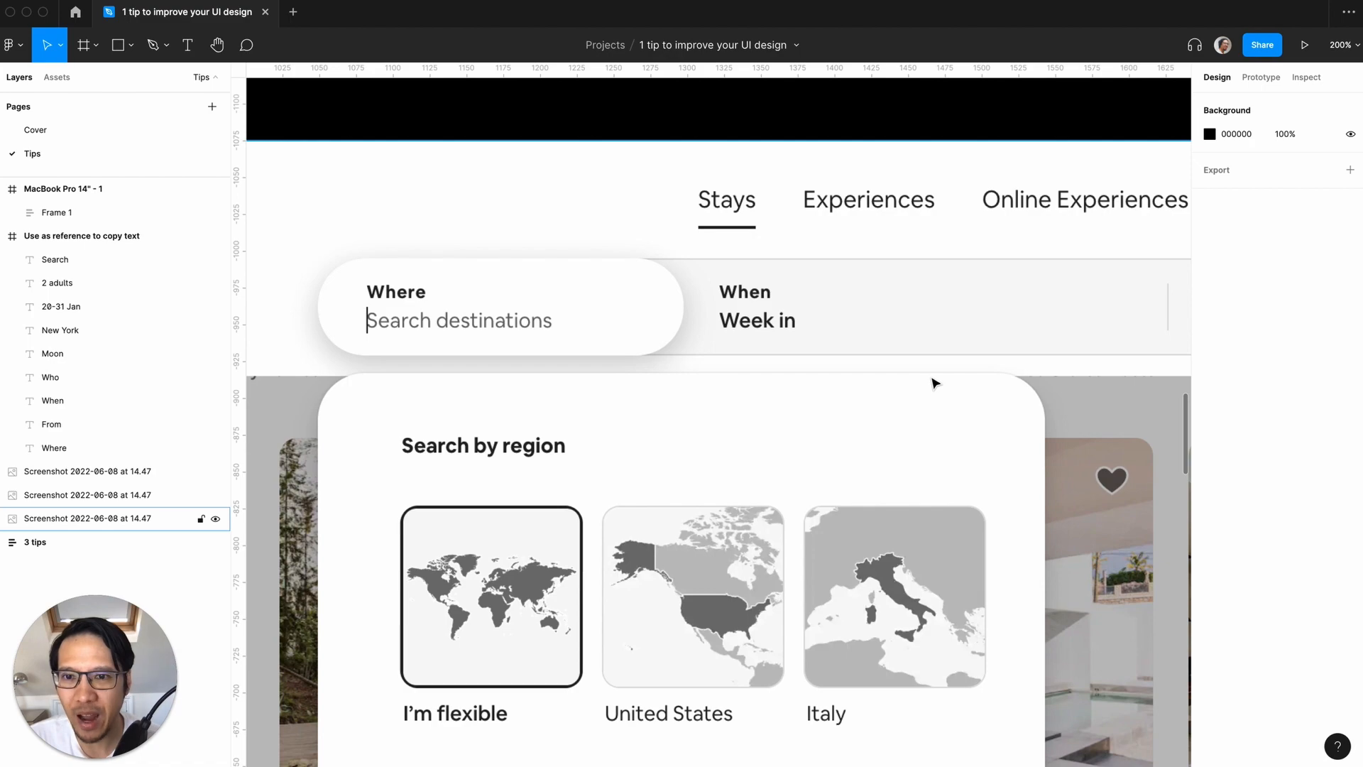
- Add a light grey E4E4E4 fill to the auto layout frame containing the "Where" and "Moon" texts
key("shift+0")
scroll(932, 383, "right", 3)
scroll(932, 384, "down", 2)
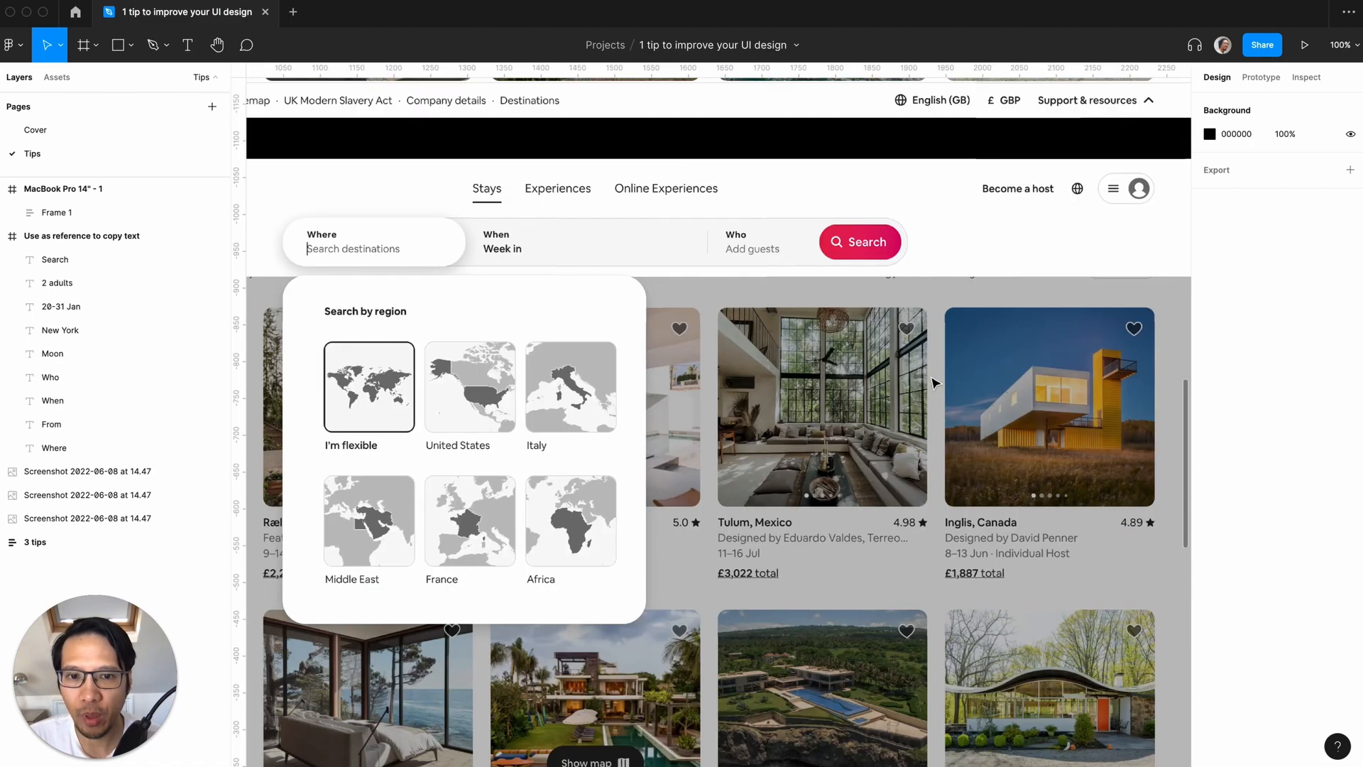
key("minus")
scroll(932, 383, "down", 5)
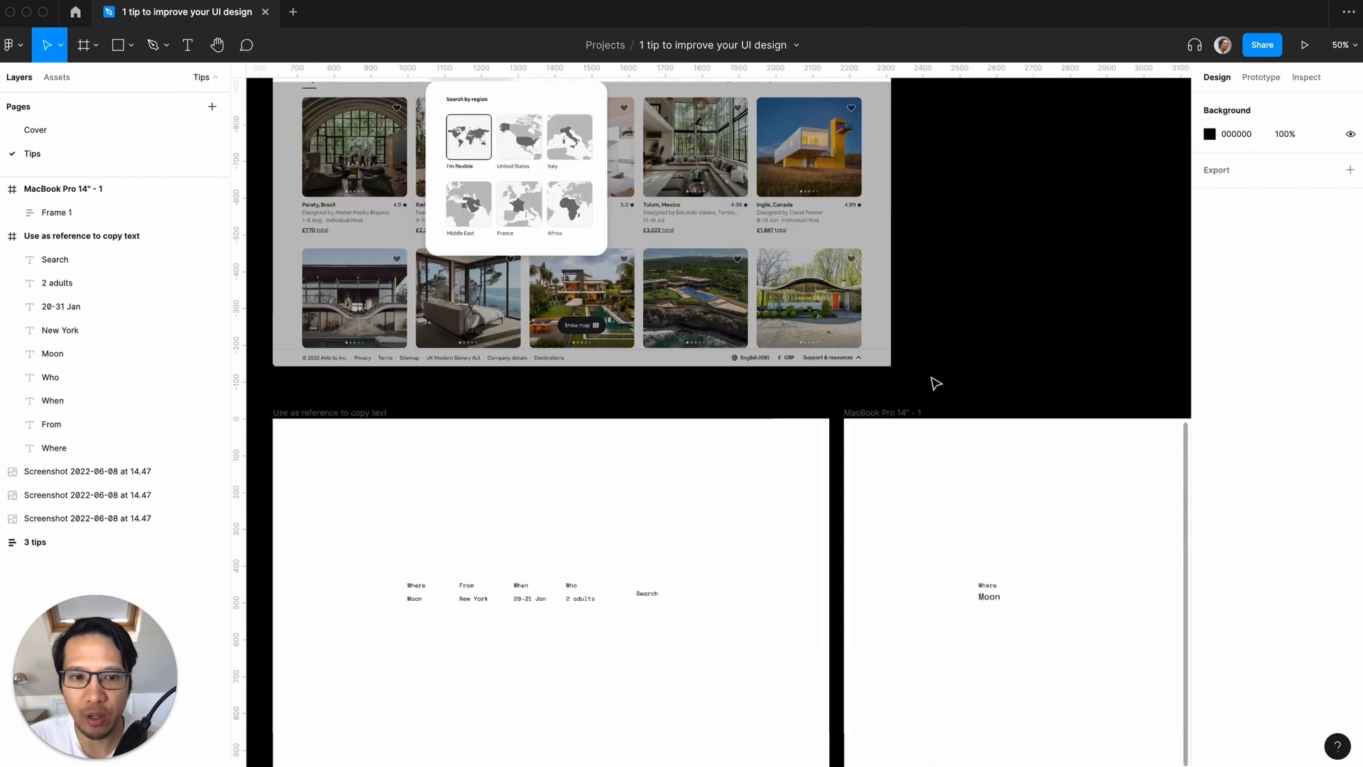
scroll(935, 383, "down", 4)
scroll(936, 383, "right", 5)
key("shift+0")
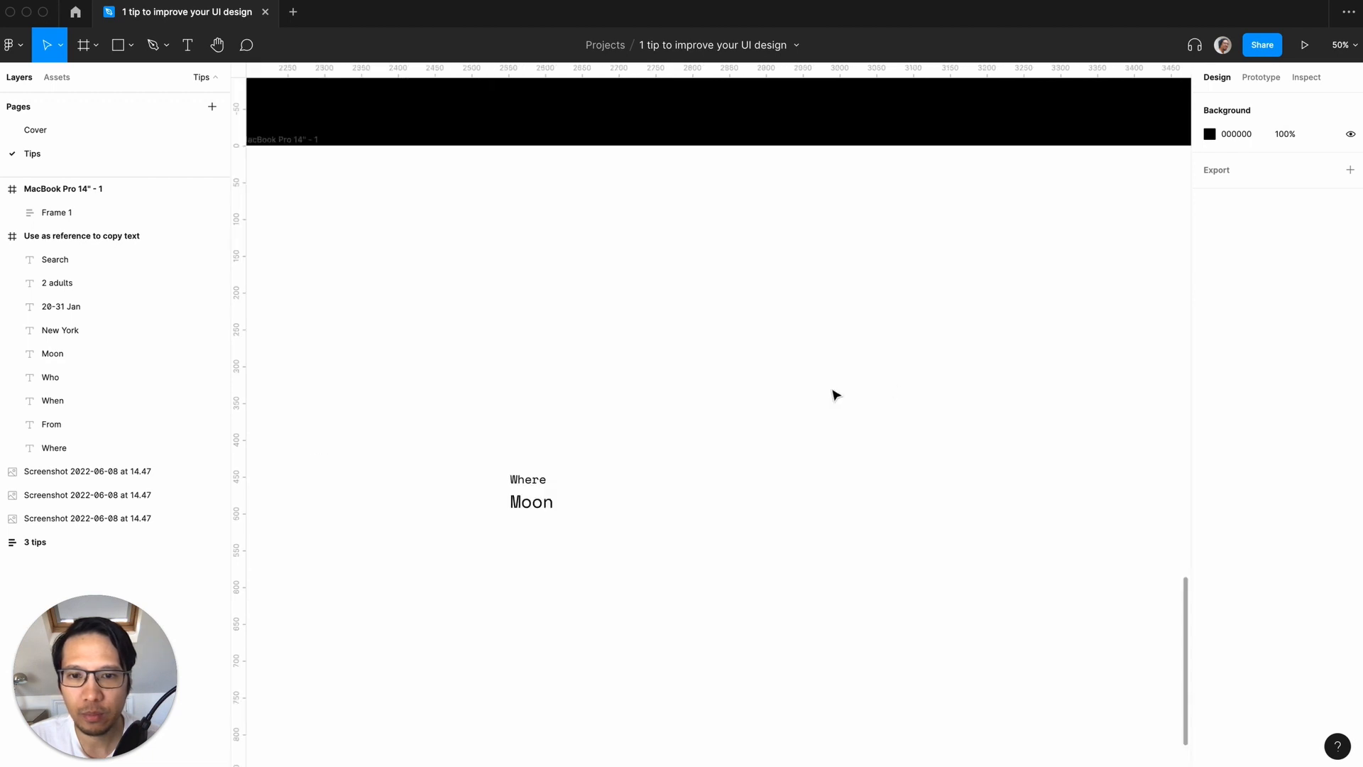
scroll(639, 454, "down", 2)
scroll(639, 454, "left", 1)
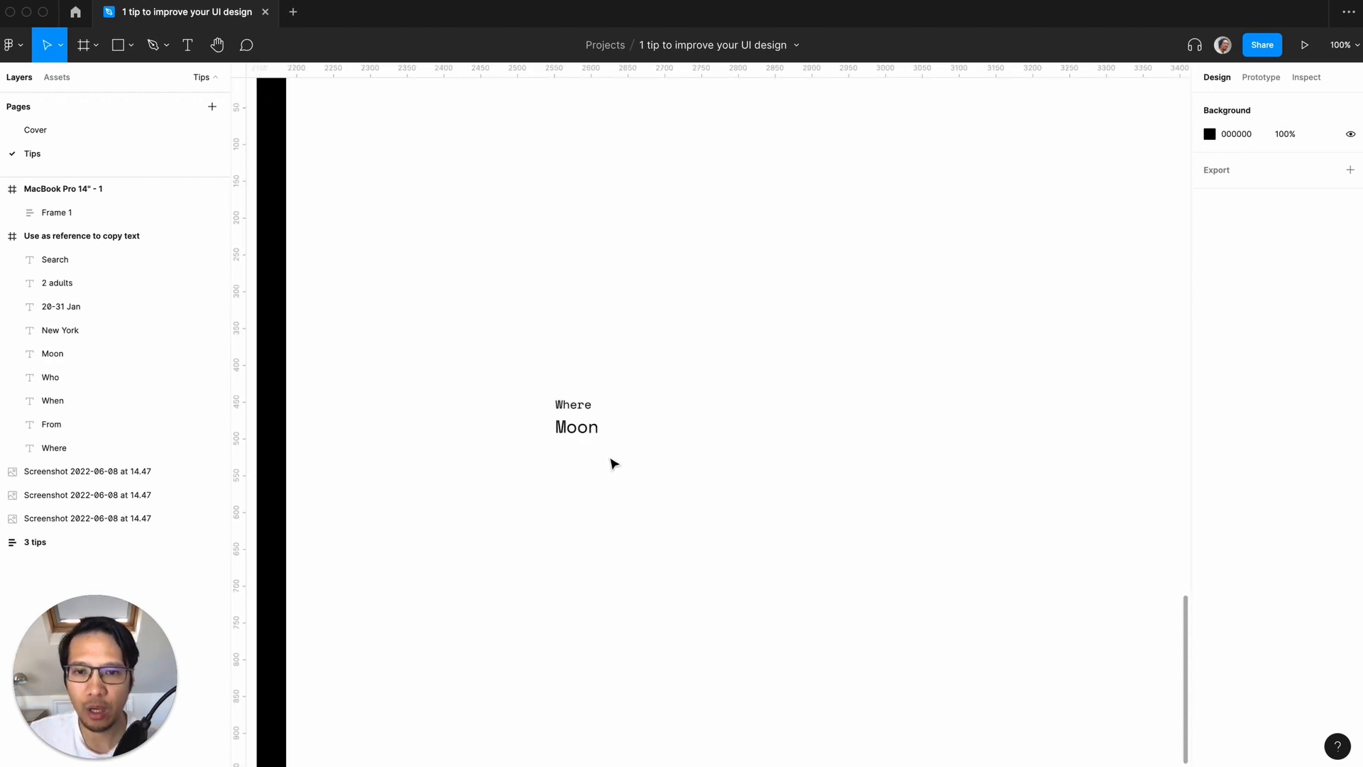
left_click(595, 425)
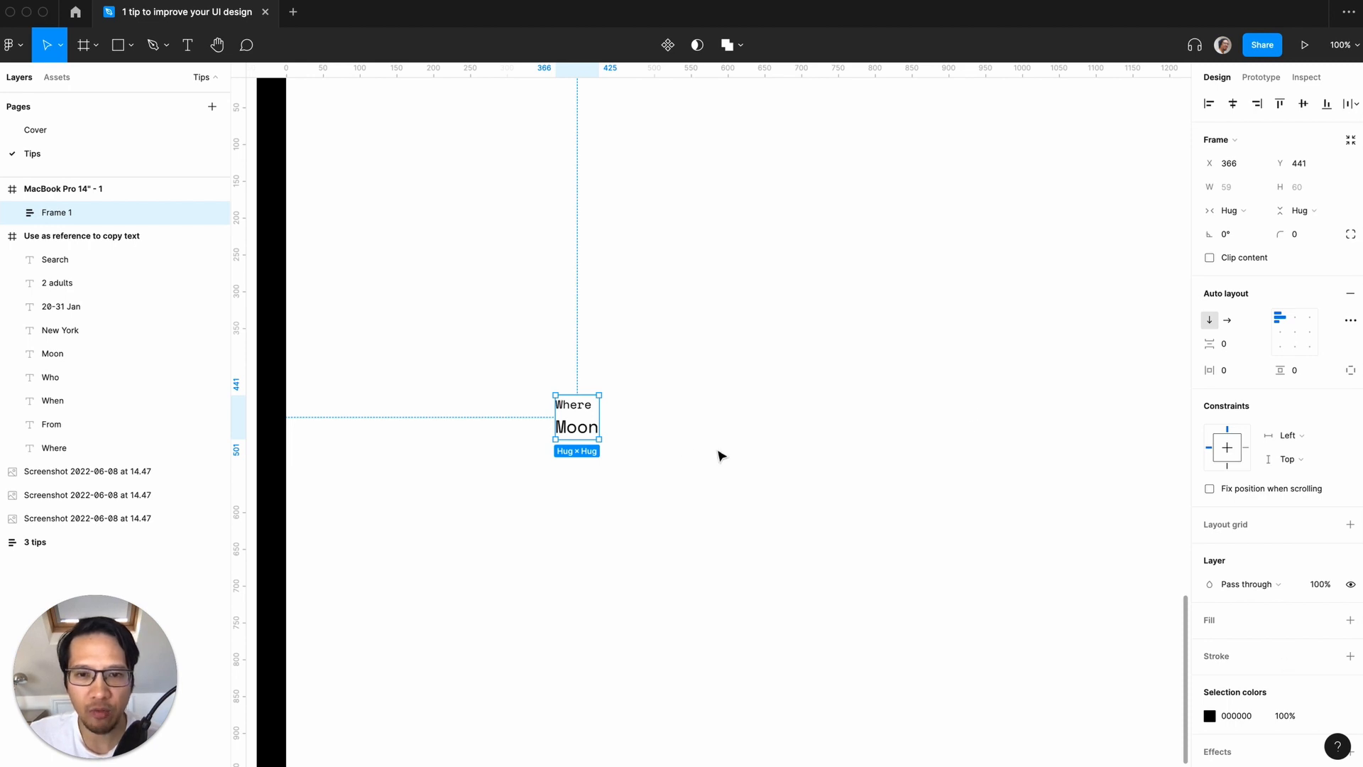
left_click(1349, 620)
left_click(1216, 648)
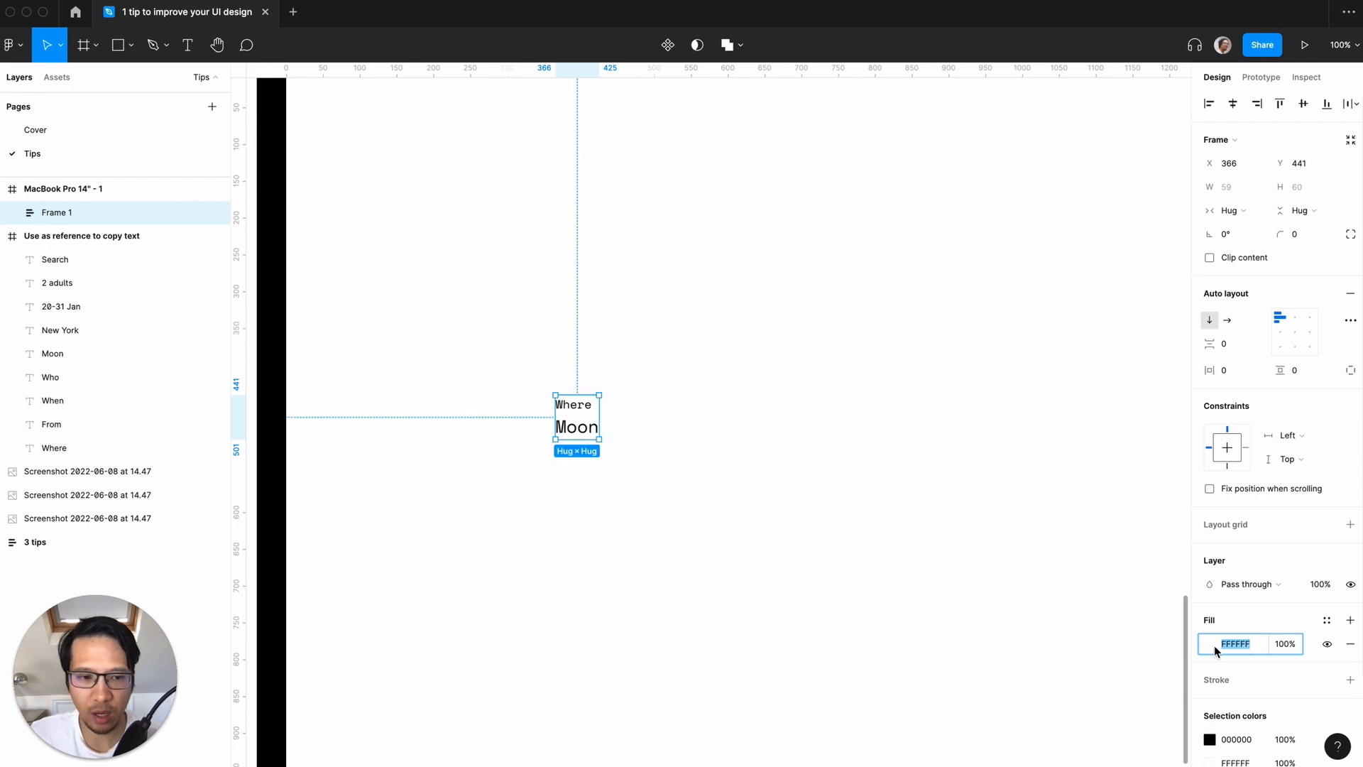
left_click(1209, 644)
left_click_drag(1015, 415, 1015, 429)
left_click(1177, 393)
left_click(826, 401)
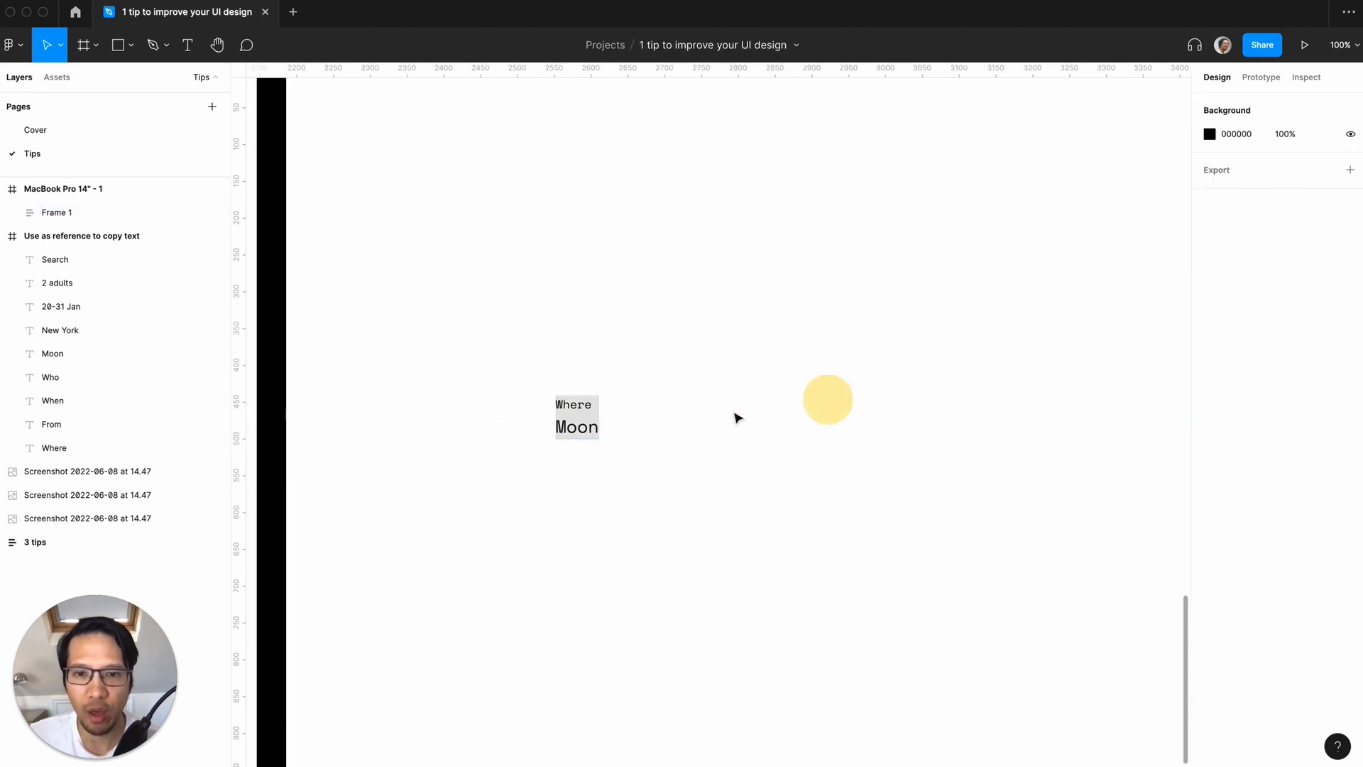
- Set the "Where"/"Moon" frame's horizontal padding to 24 and its vertical padding to 8
left_click(590, 424)
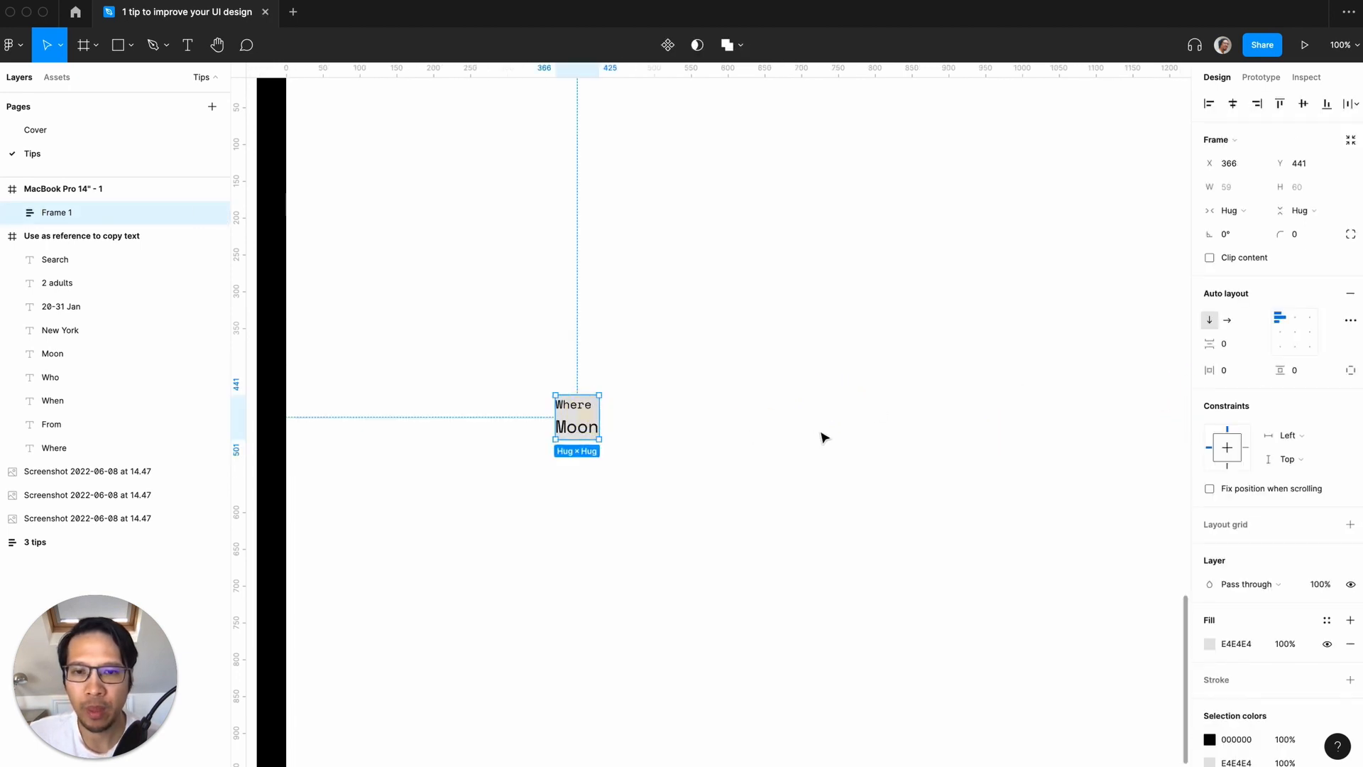
left_click(1235, 371)
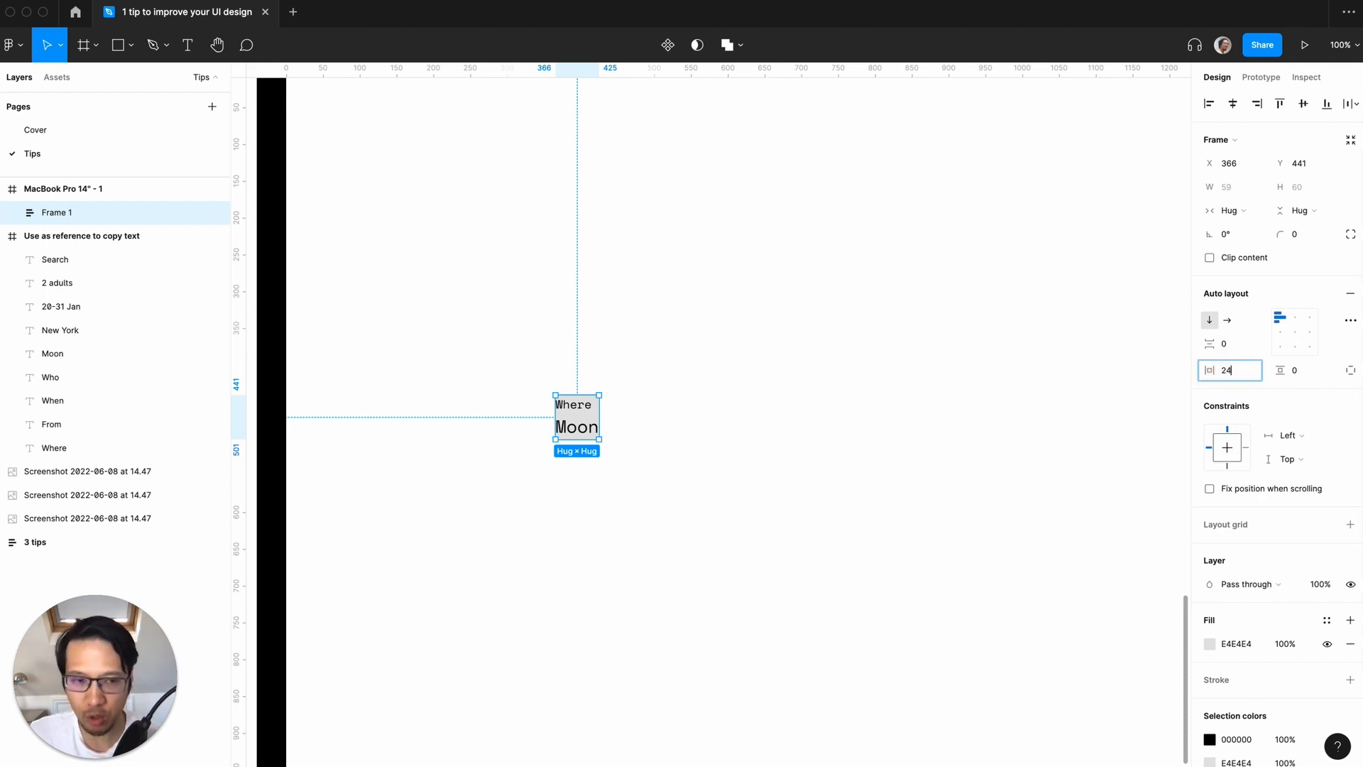
type("24")
key("Return")
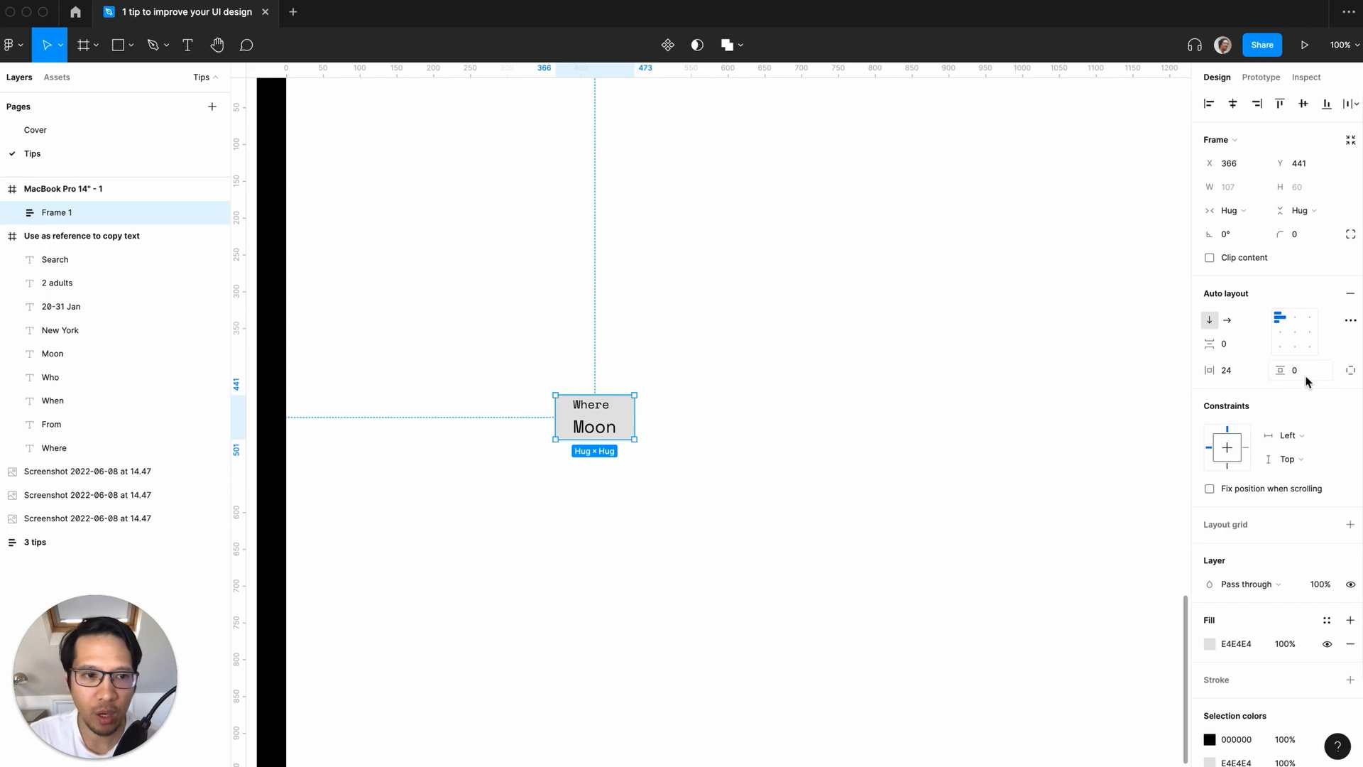
type("8")
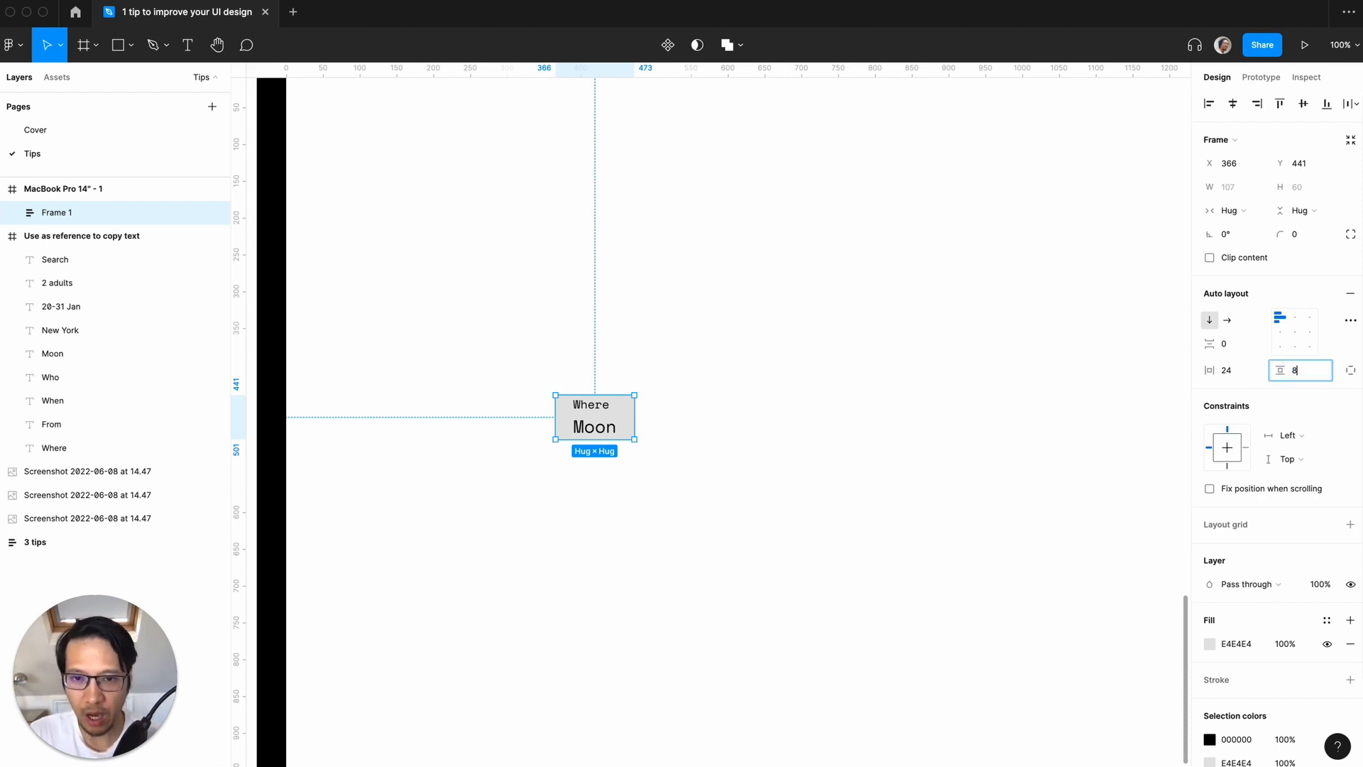
key("Return")
left_click(937, 412)
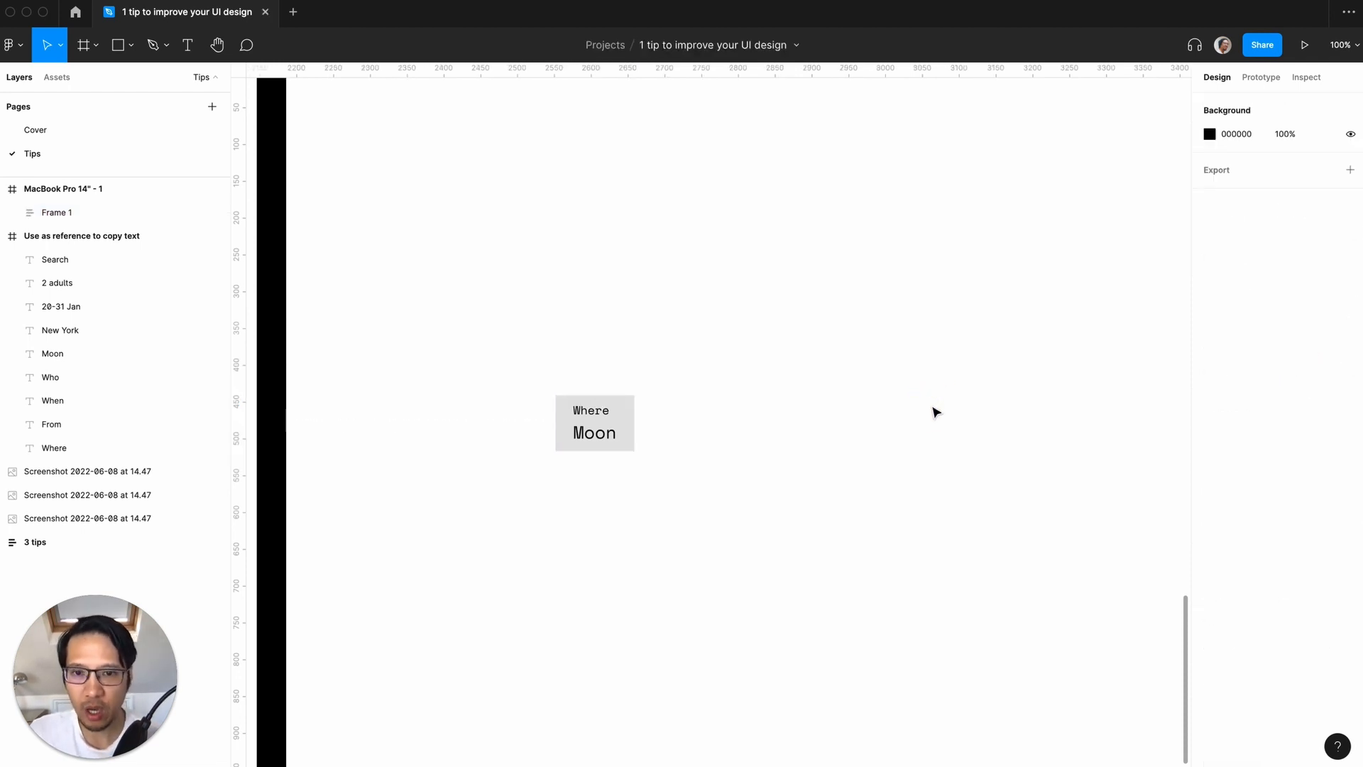
- Examine the rounded shape of the Where field in the expanded Airbnb search bar reference
left_click(617, 423)
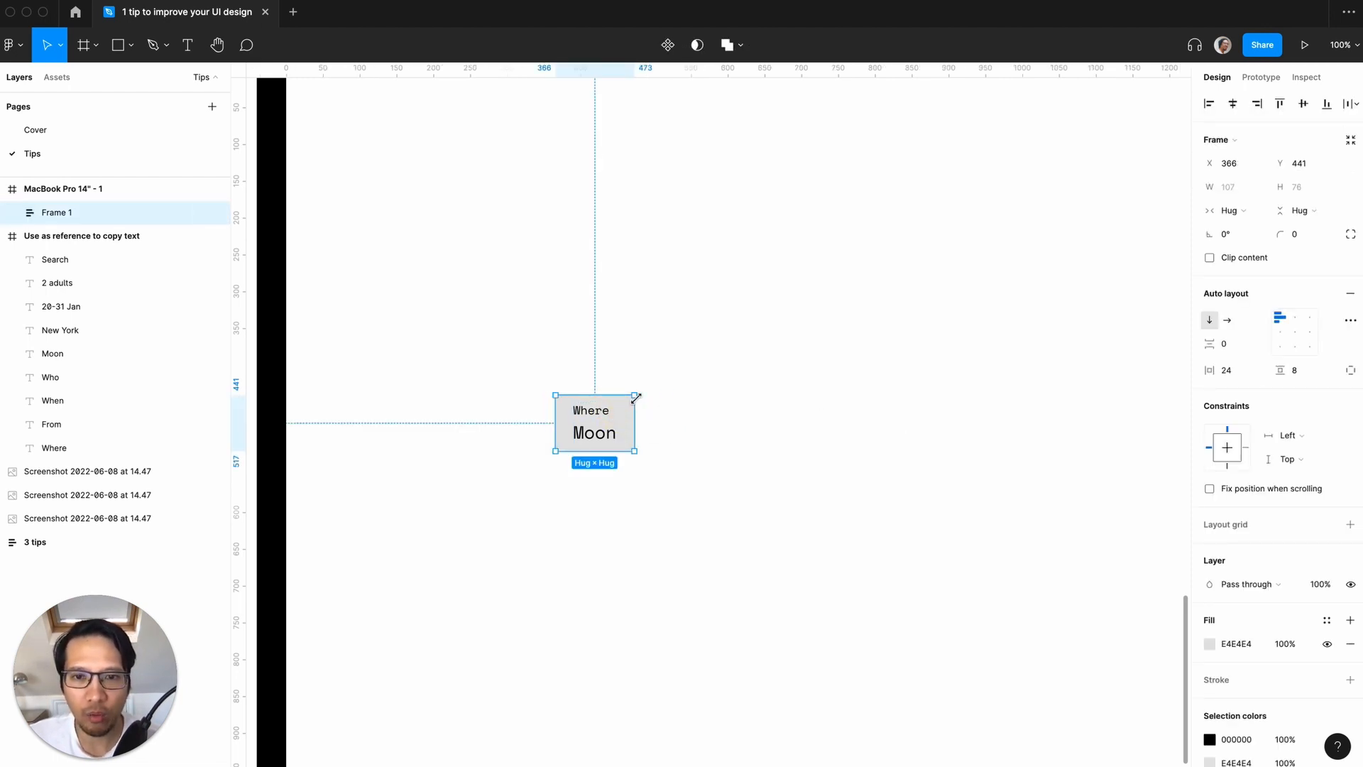
left_click(842, 373)
key("minus")
scroll(843, 372, "up", 6)
scroll(842, 372, "left", 6)
key("plus")
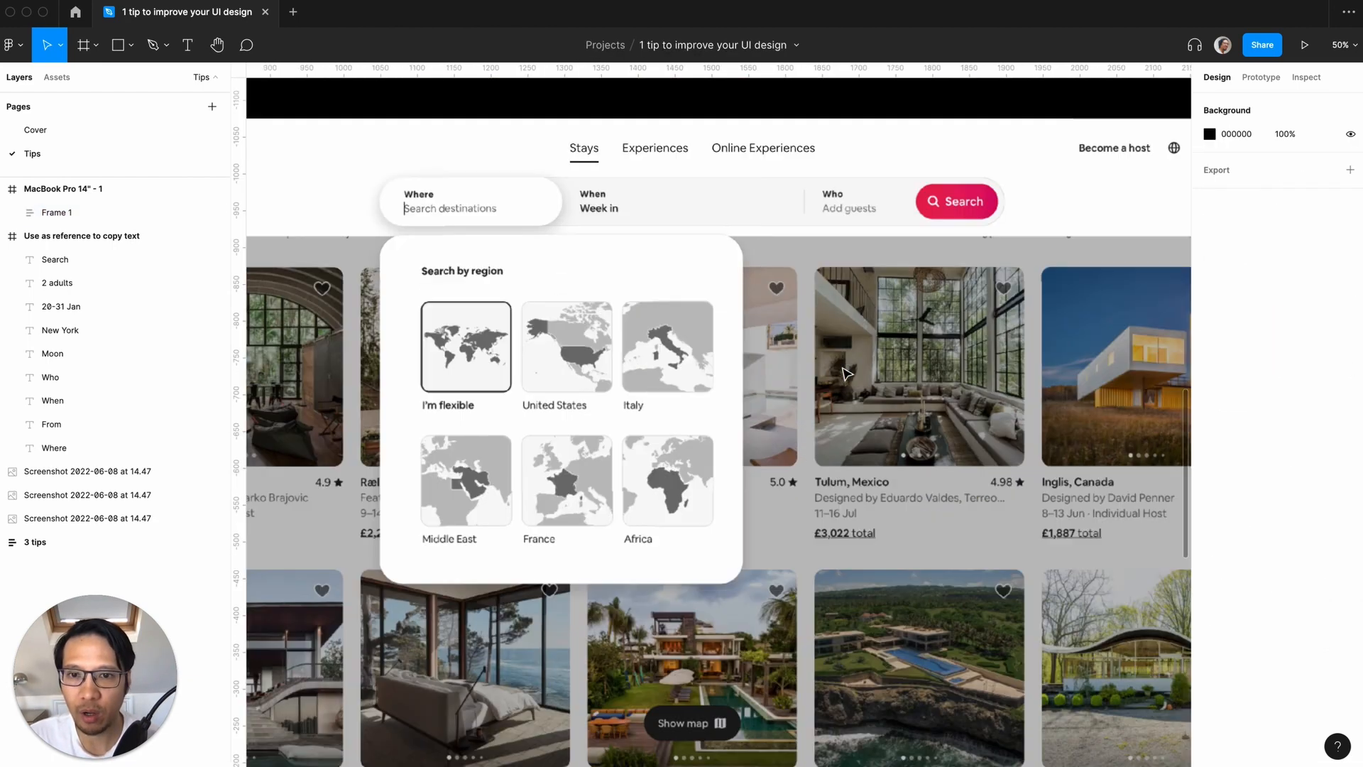
scroll(843, 373, "up", 2)
scroll(842, 372, "left", 1)
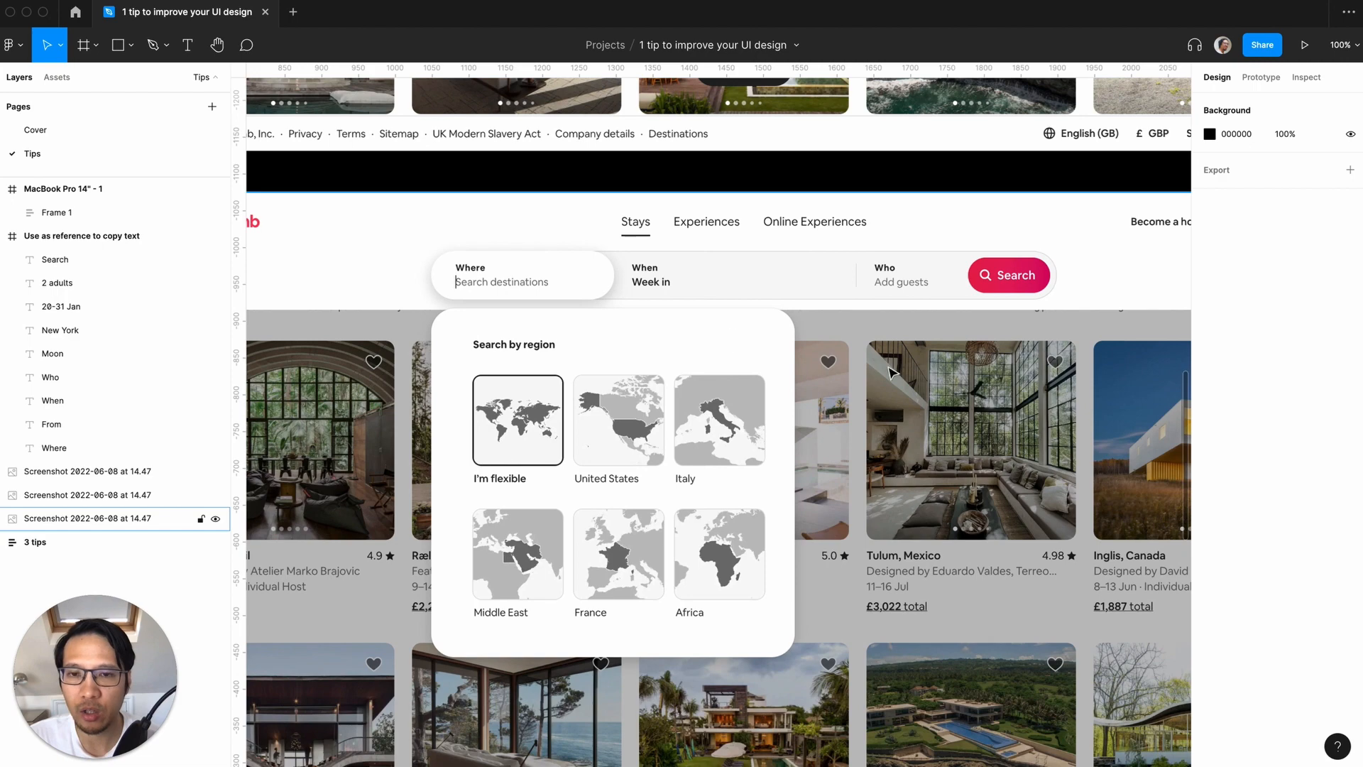
- Give the grey "Where"/"Moon" frame fully rounded ends with a corner radius of 9999
key("minus")
scroll(892, 372, "down", 7)
scroll(892, 373, "right", 8)
key("plus")
scroll(892, 373, "left", 2)
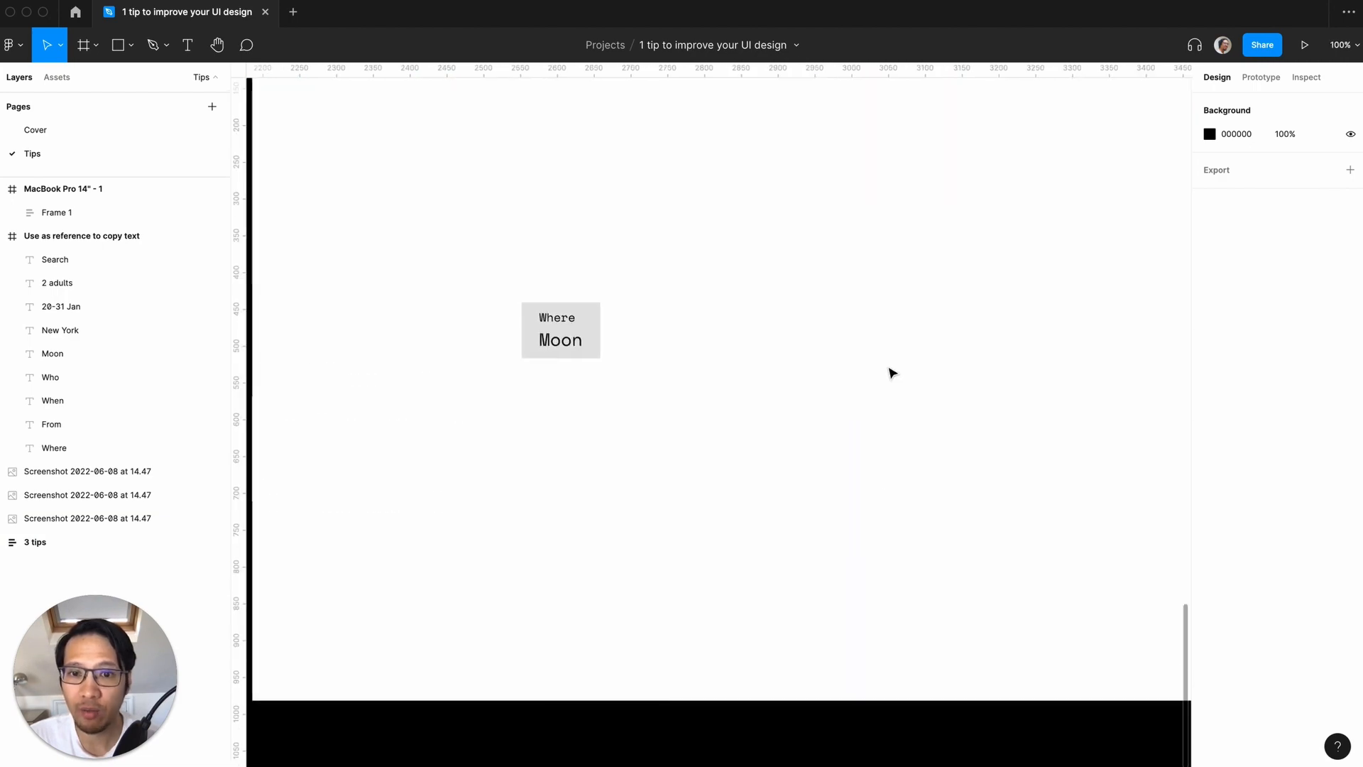
key("plus")
scroll(892, 373, "up", 4)
scroll(892, 372, "left", 5)
key("minus")
key("plus")
left_click(663, 365)
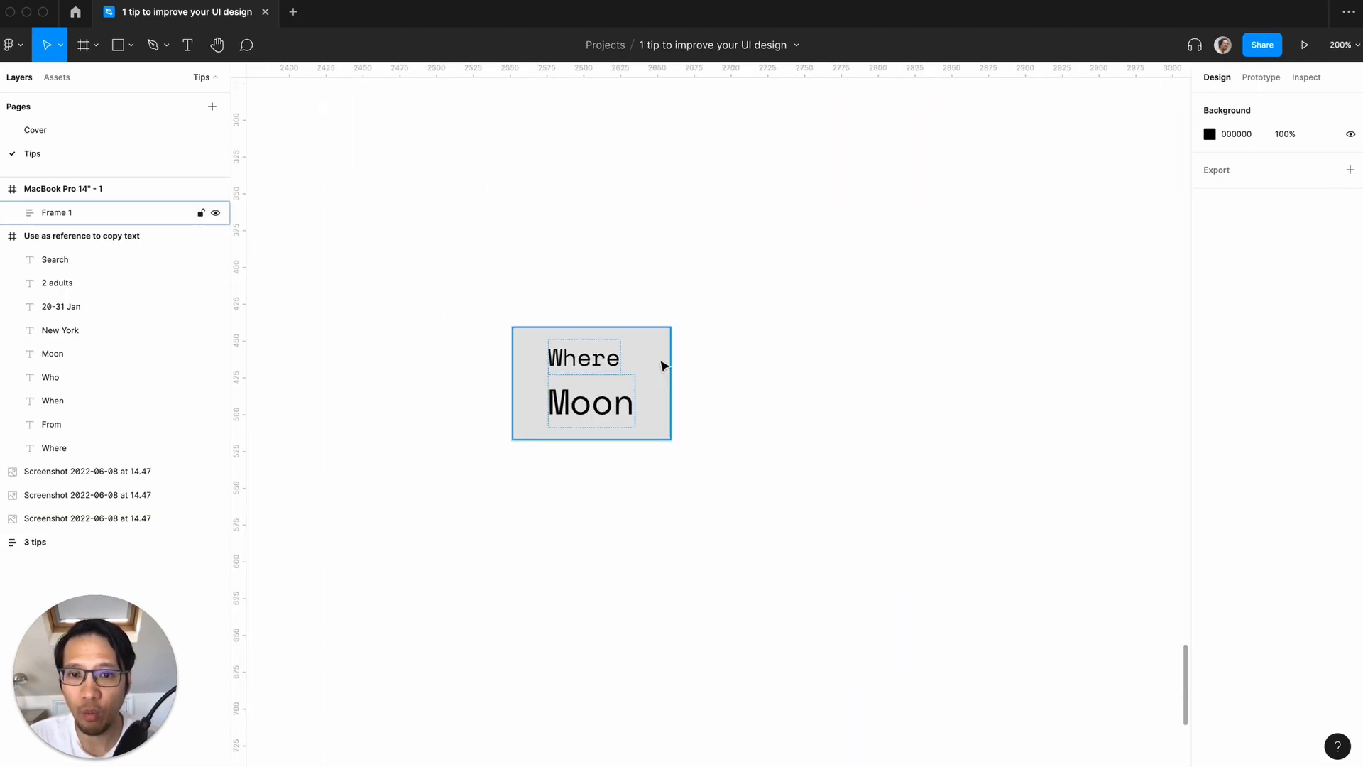
left_click(663, 365)
left_click(1299, 235)
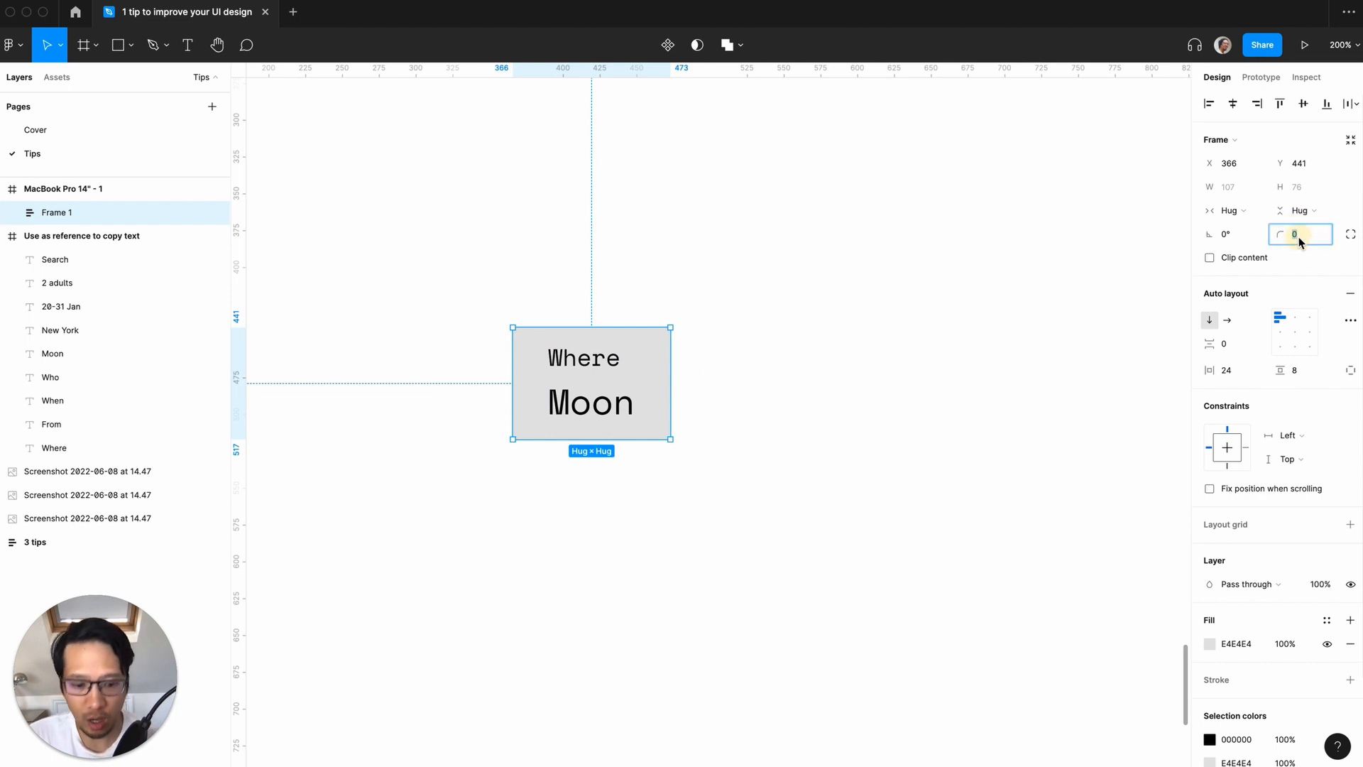
type("9999")
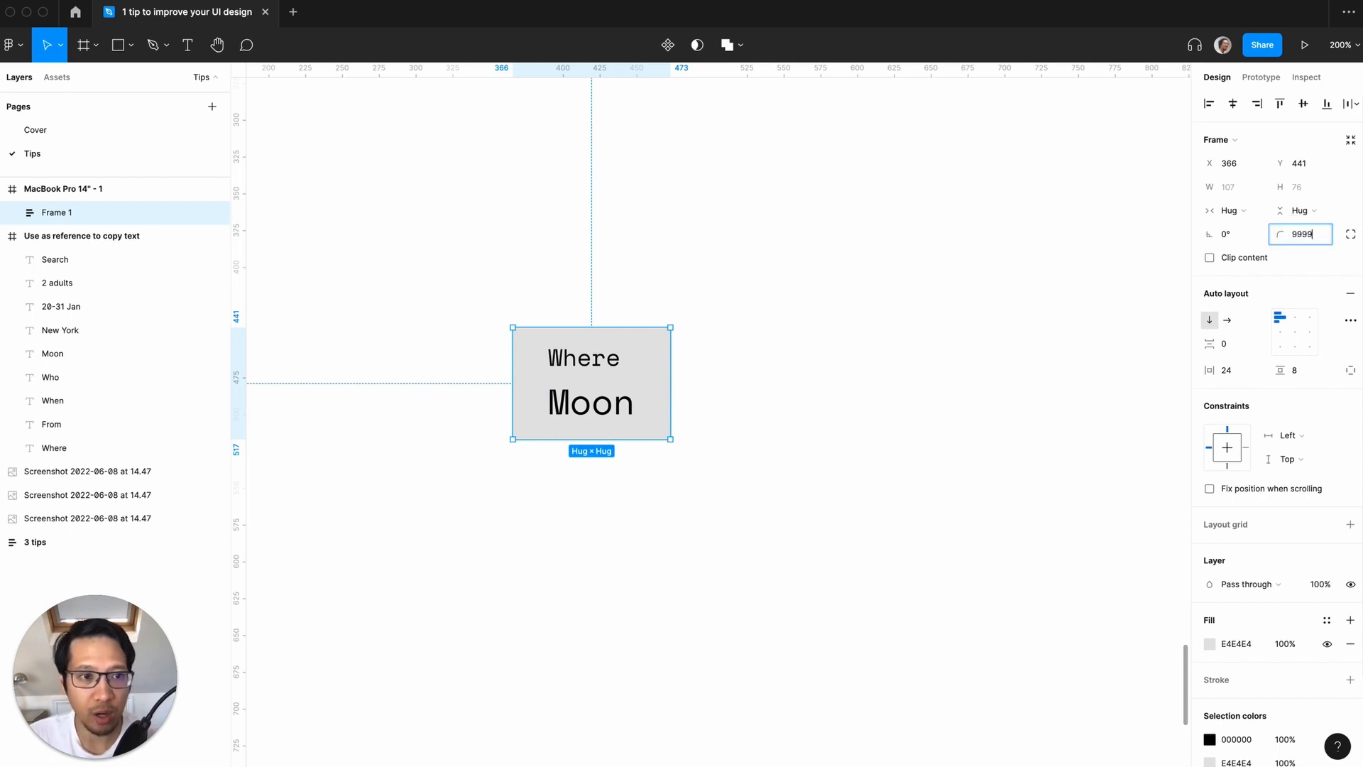
key("Return")
left_click(862, 402)
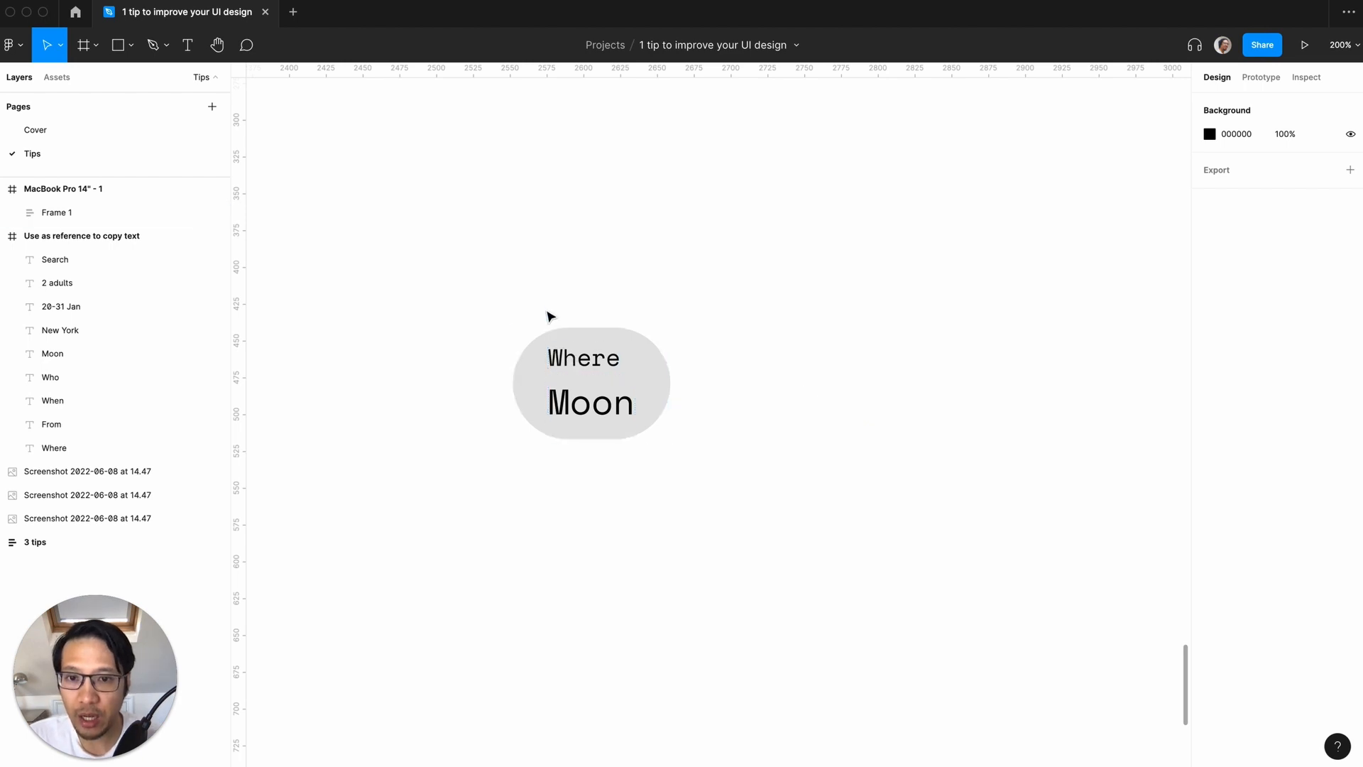
- Set the rounded frame's horizontal padding to 40 and its vertical padding to 12
left_click(646, 387)
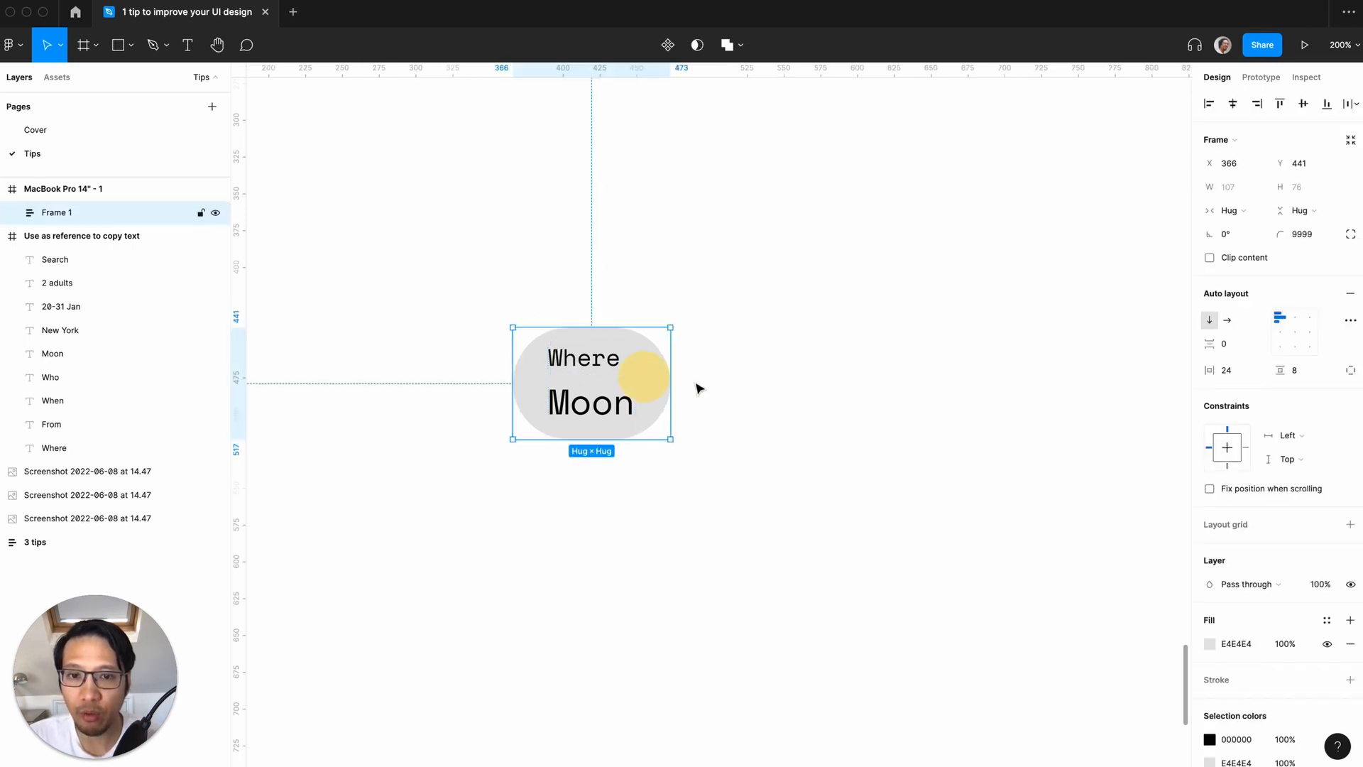
left_click(1233, 377)
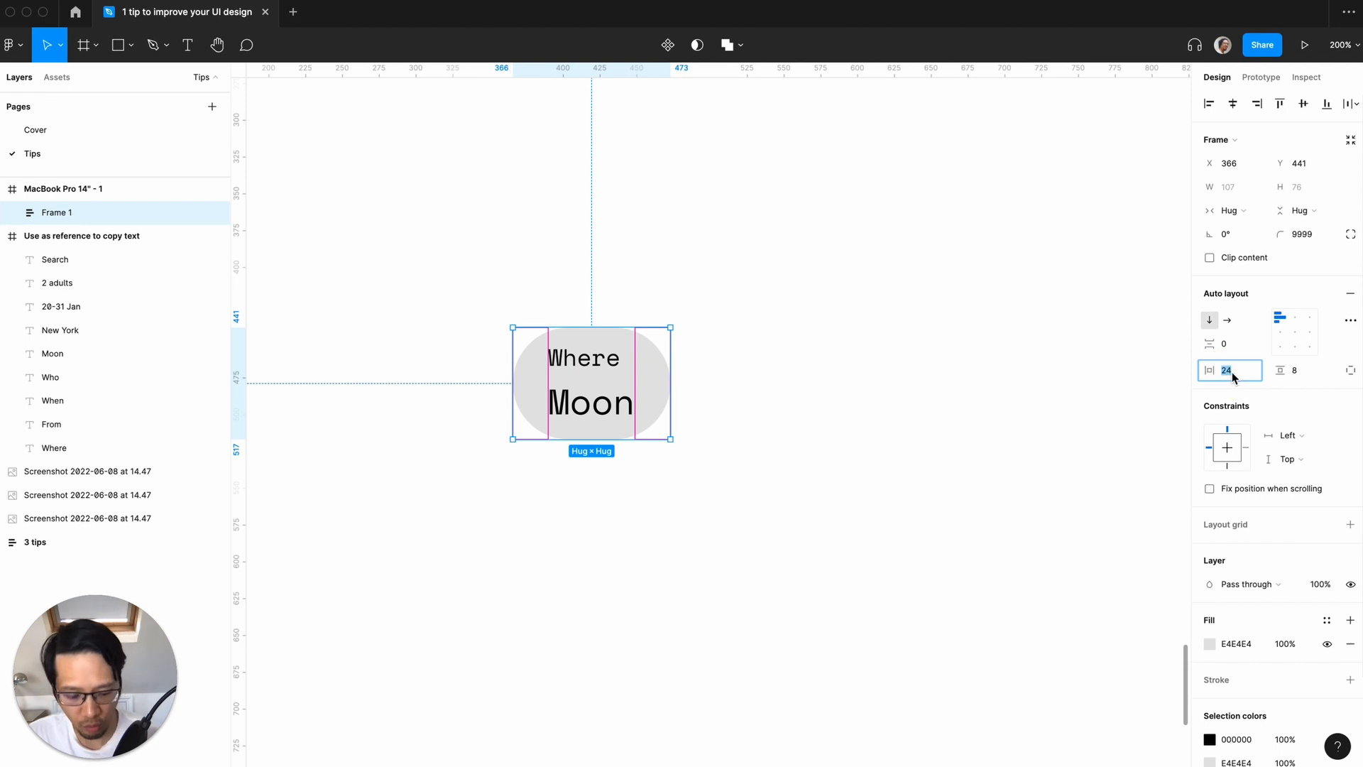
type("40")
key("Return")
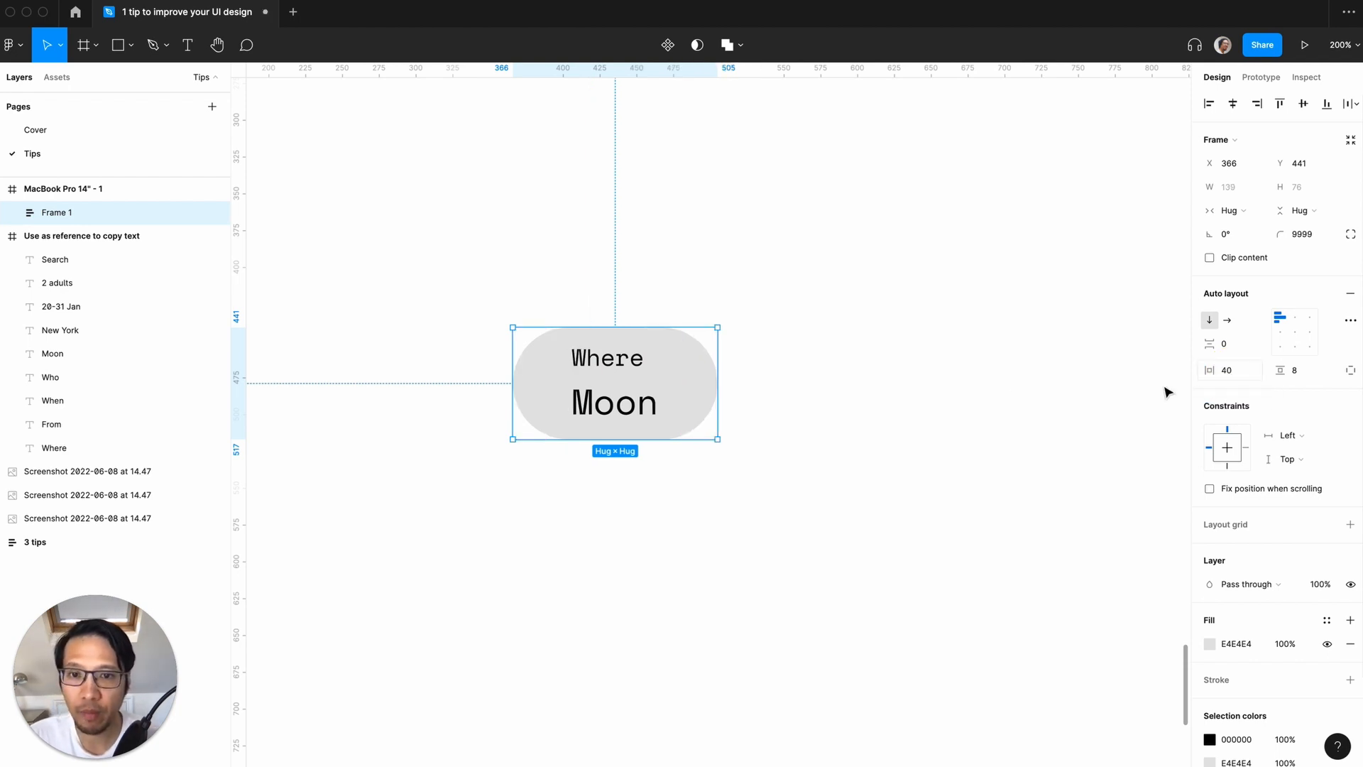
left_click(994, 392)
left_click(674, 369)
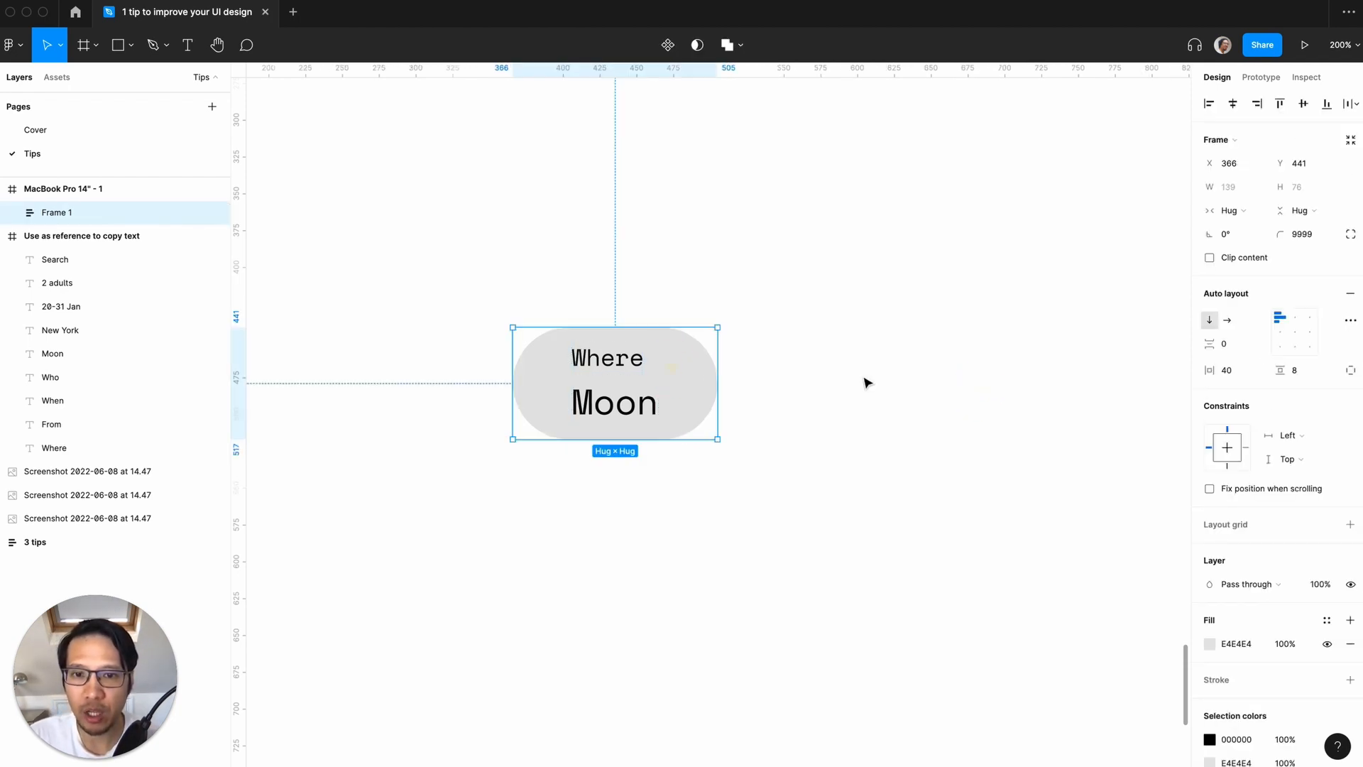
left_click(1306, 373)
type("12")
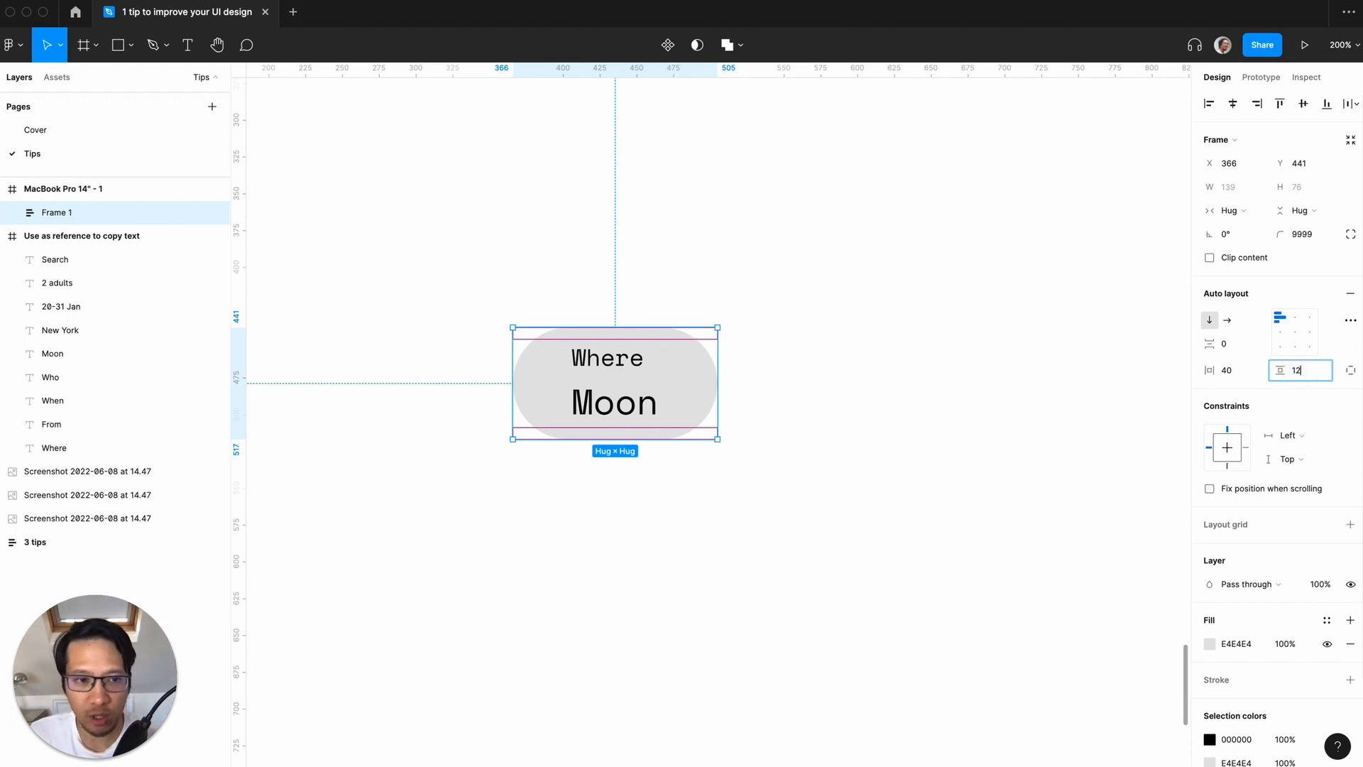
key("Return")
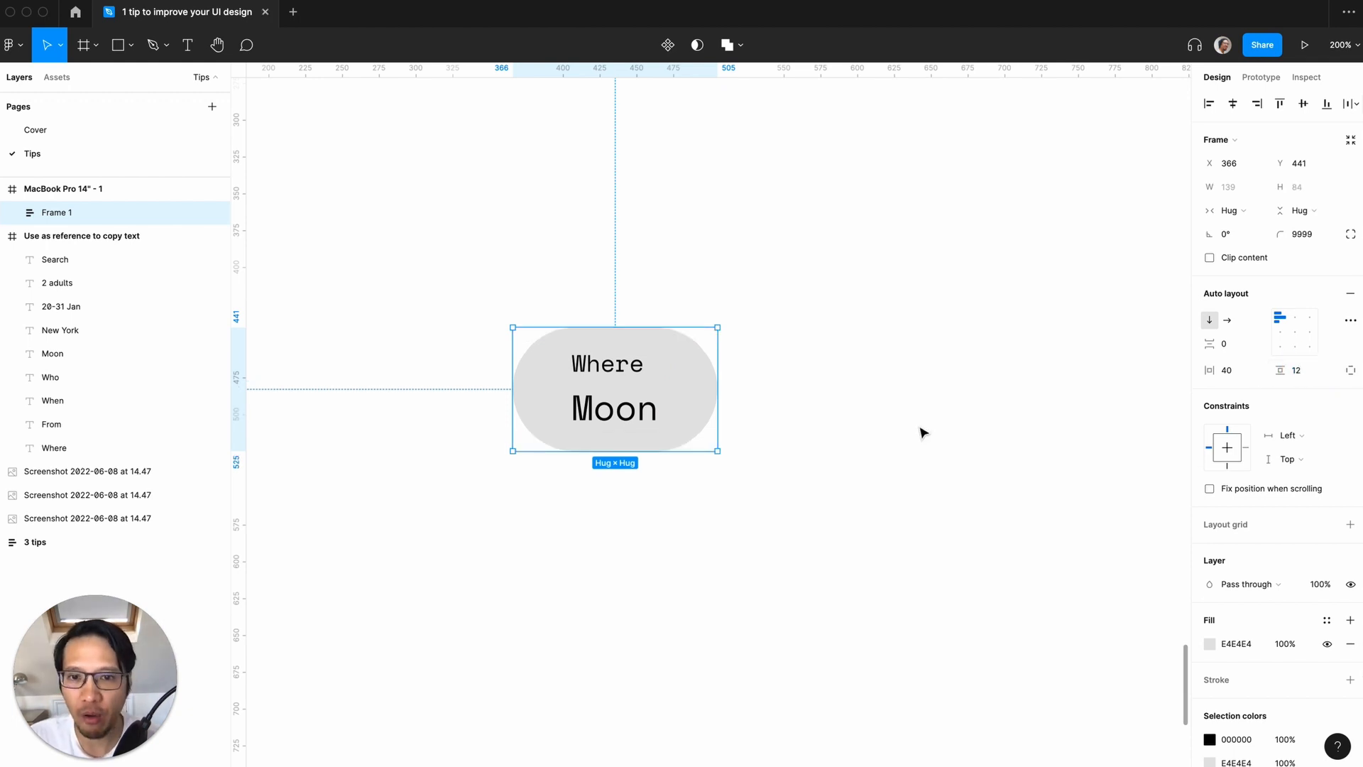
left_click(923, 430)
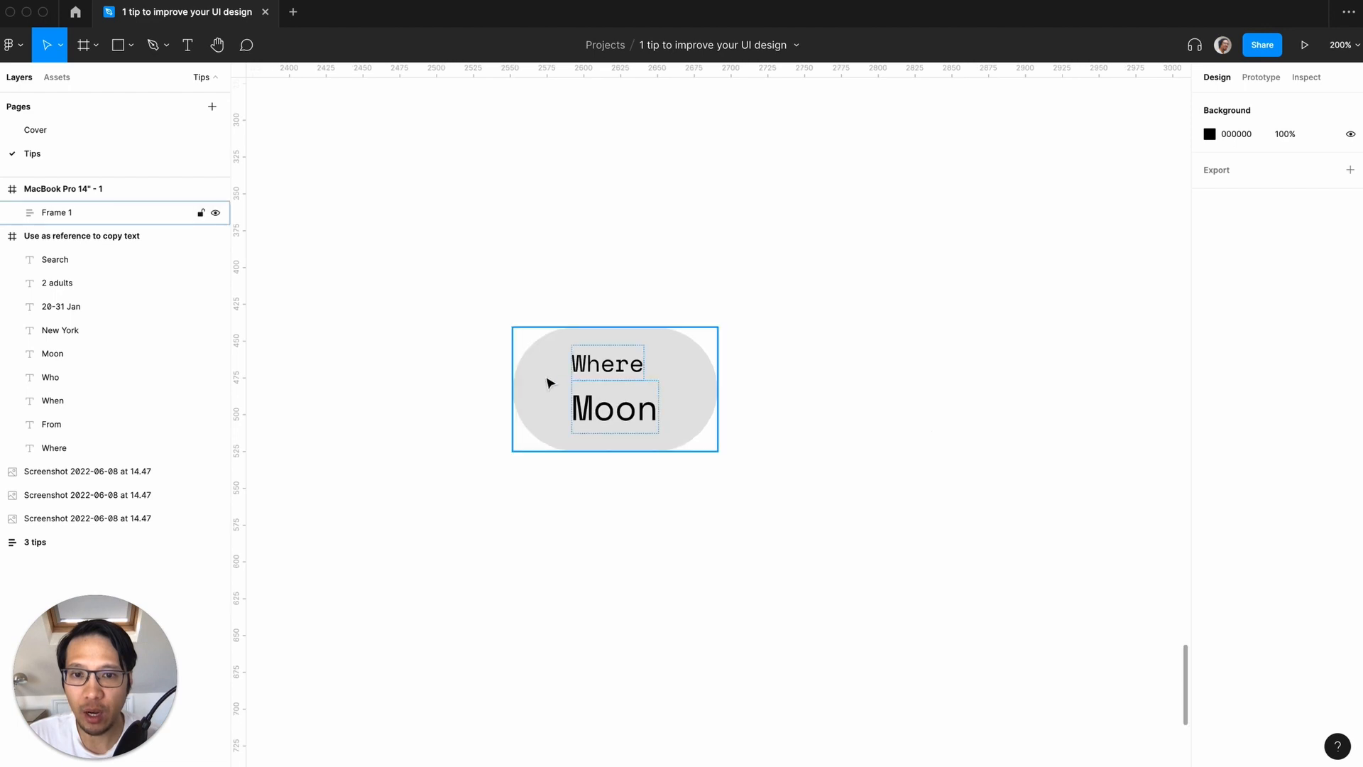
- Set the line height of the "Moon" text inside the rounded frame to 100%
left_click(611, 376)
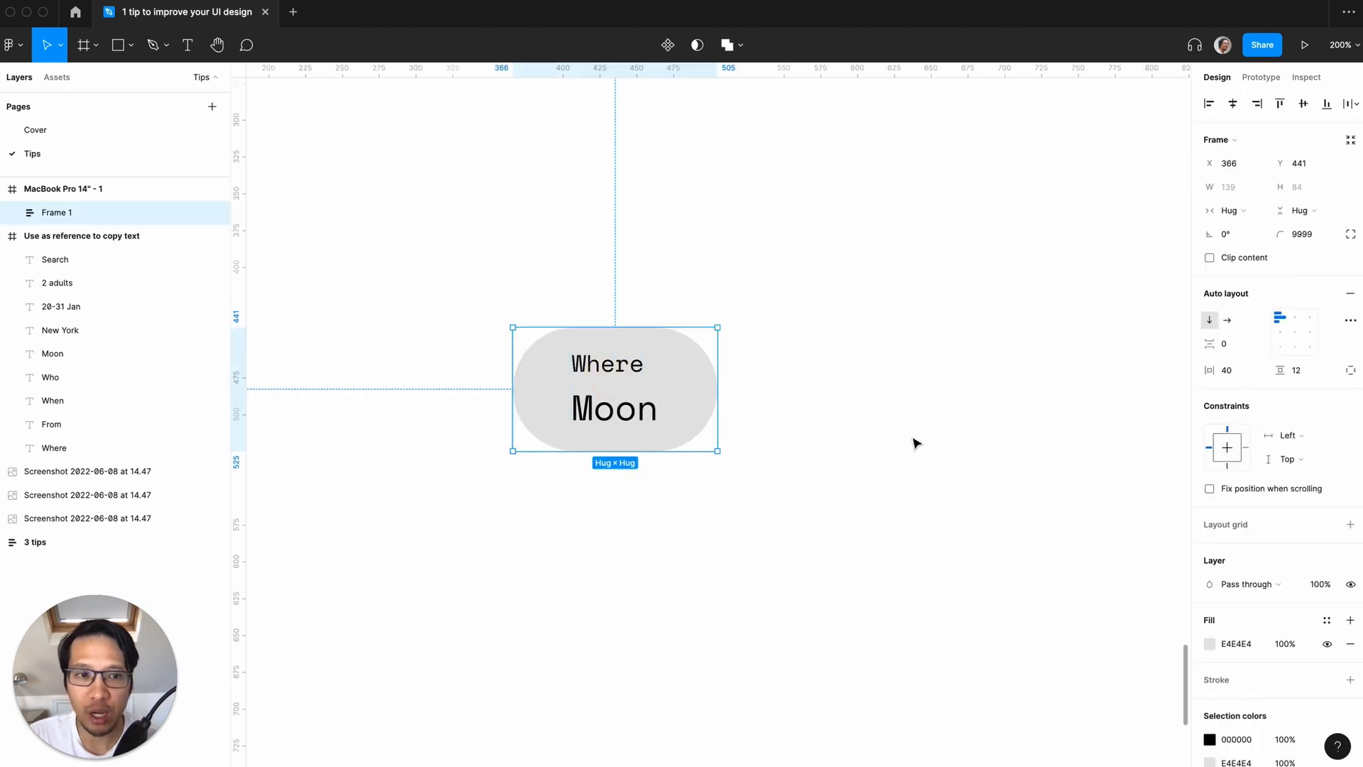
left_click(617, 414)
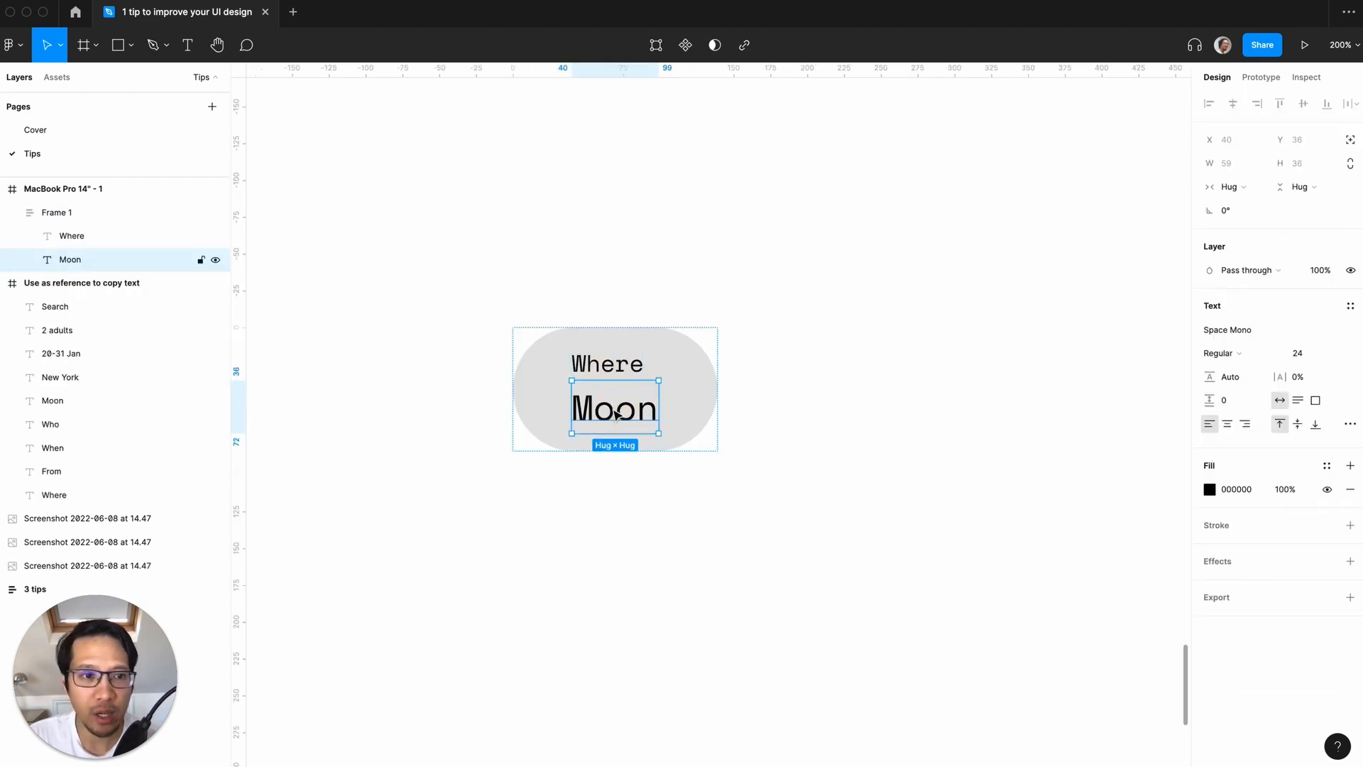
left_click(1238, 377)
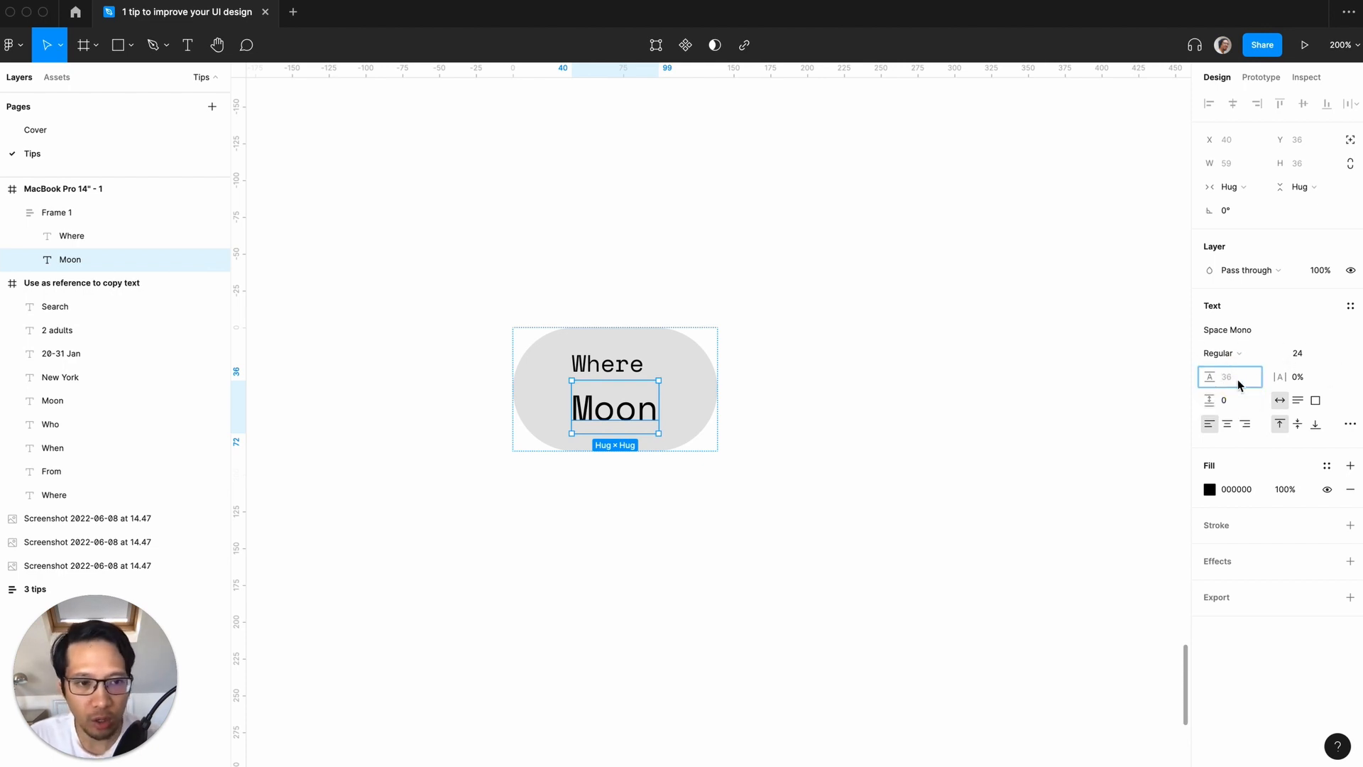
type("100")
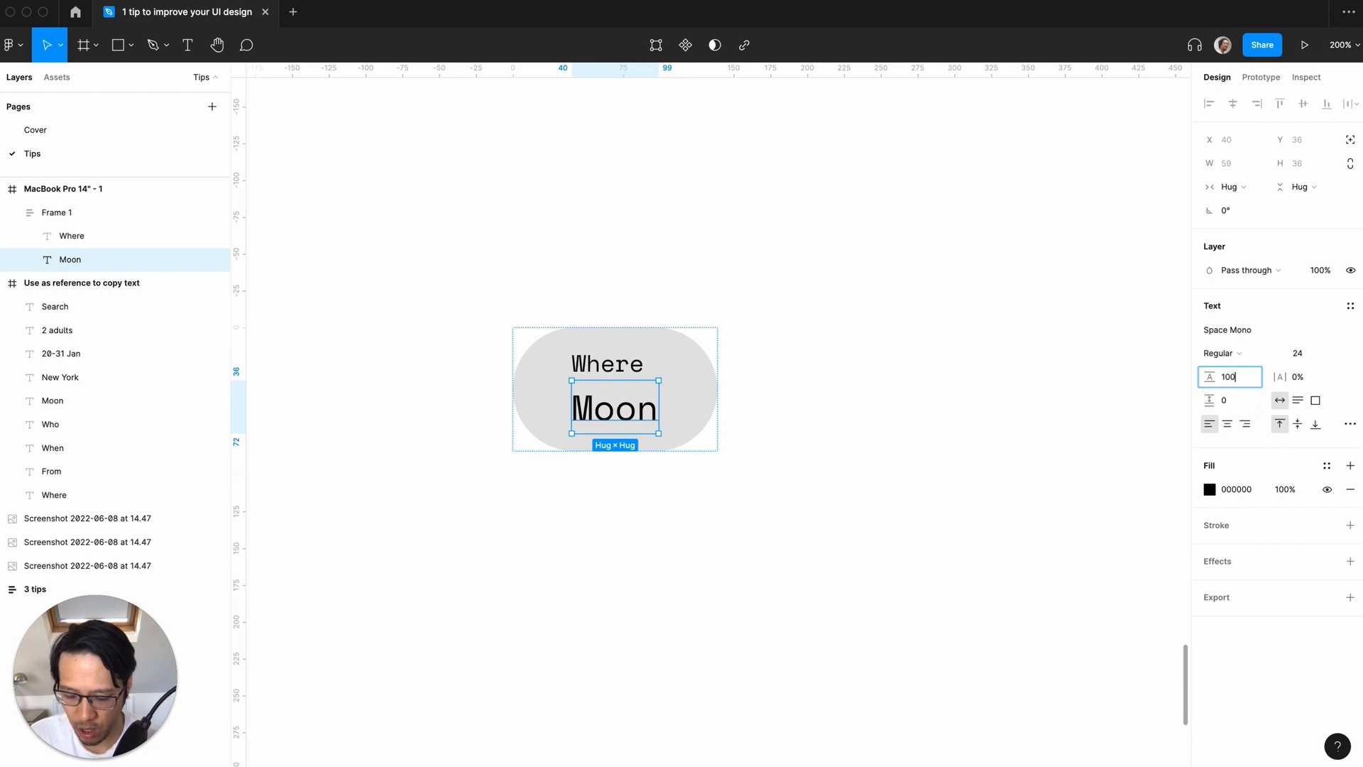
type("%")
key("Return")
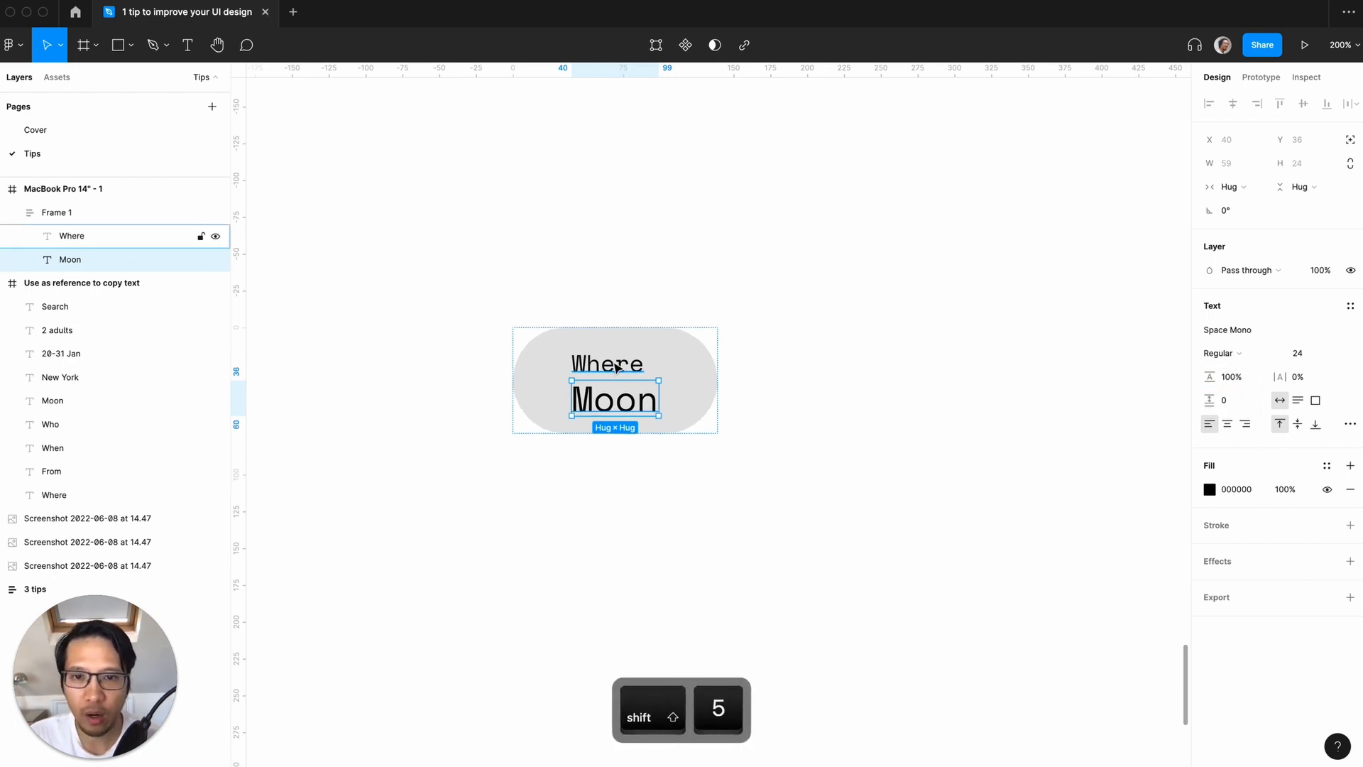
- Set the line height of the "Where" label above "Moon" to 100%
left_click(618, 367)
left_click(1235, 378)
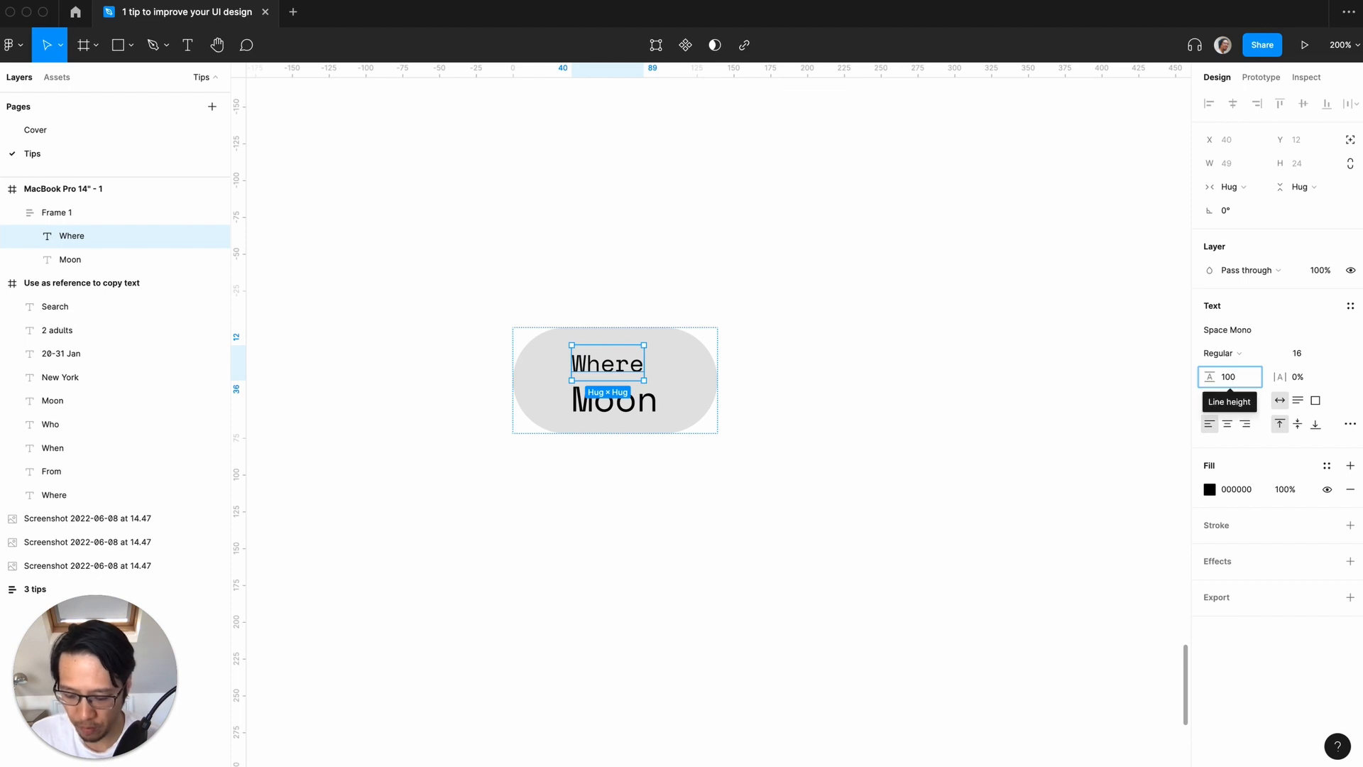
type("%")
left_click(933, 382)
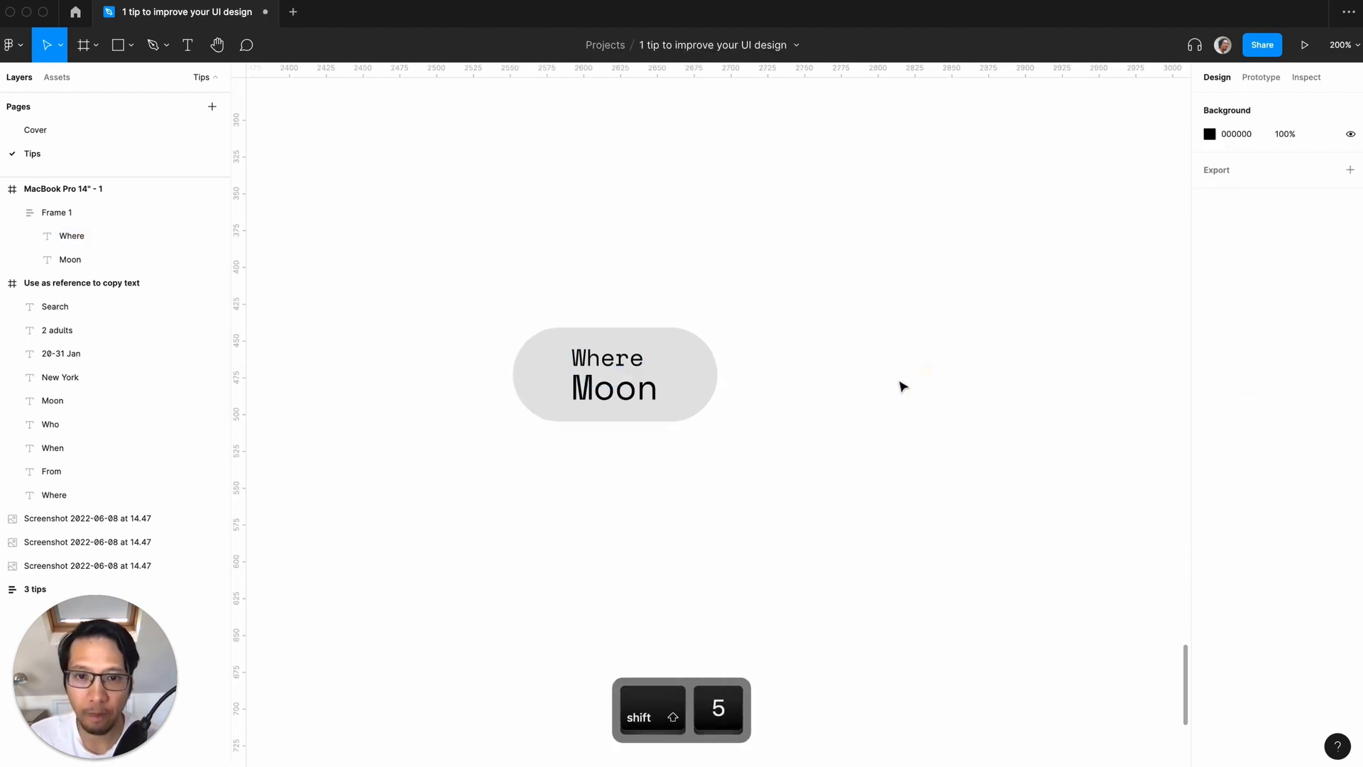
- Set the vertical spacing between the "Where" and "Moon" texts in the rounded frame to 4
left_click(690, 376)
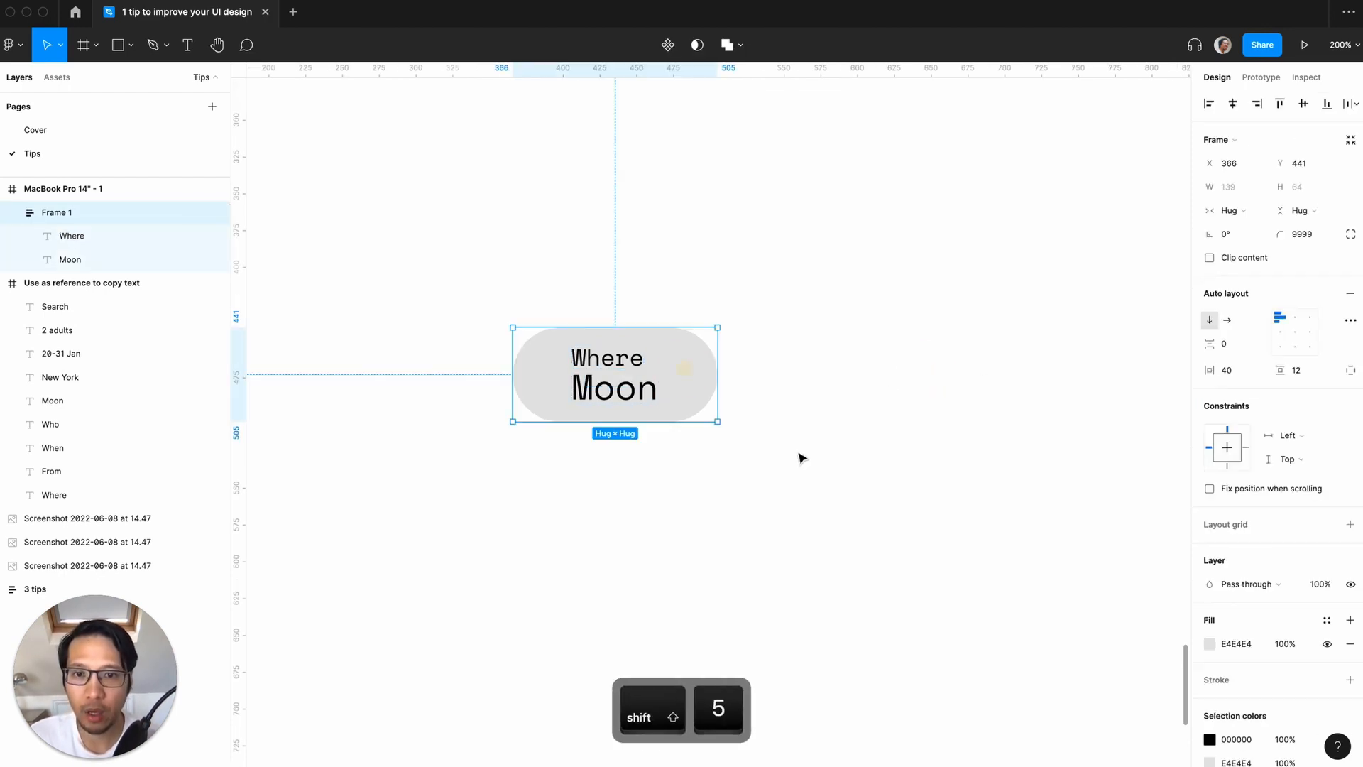
left_click(600, 368)
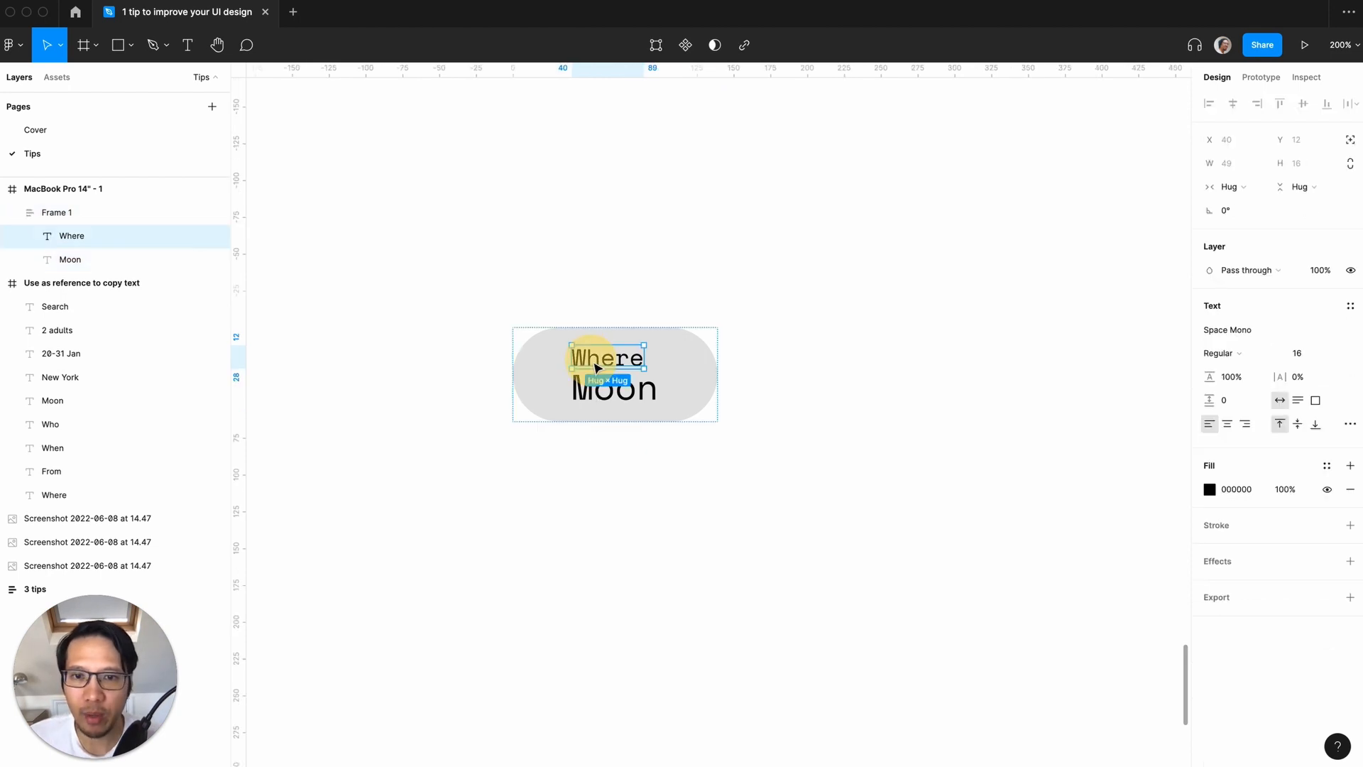
left_click(634, 392)
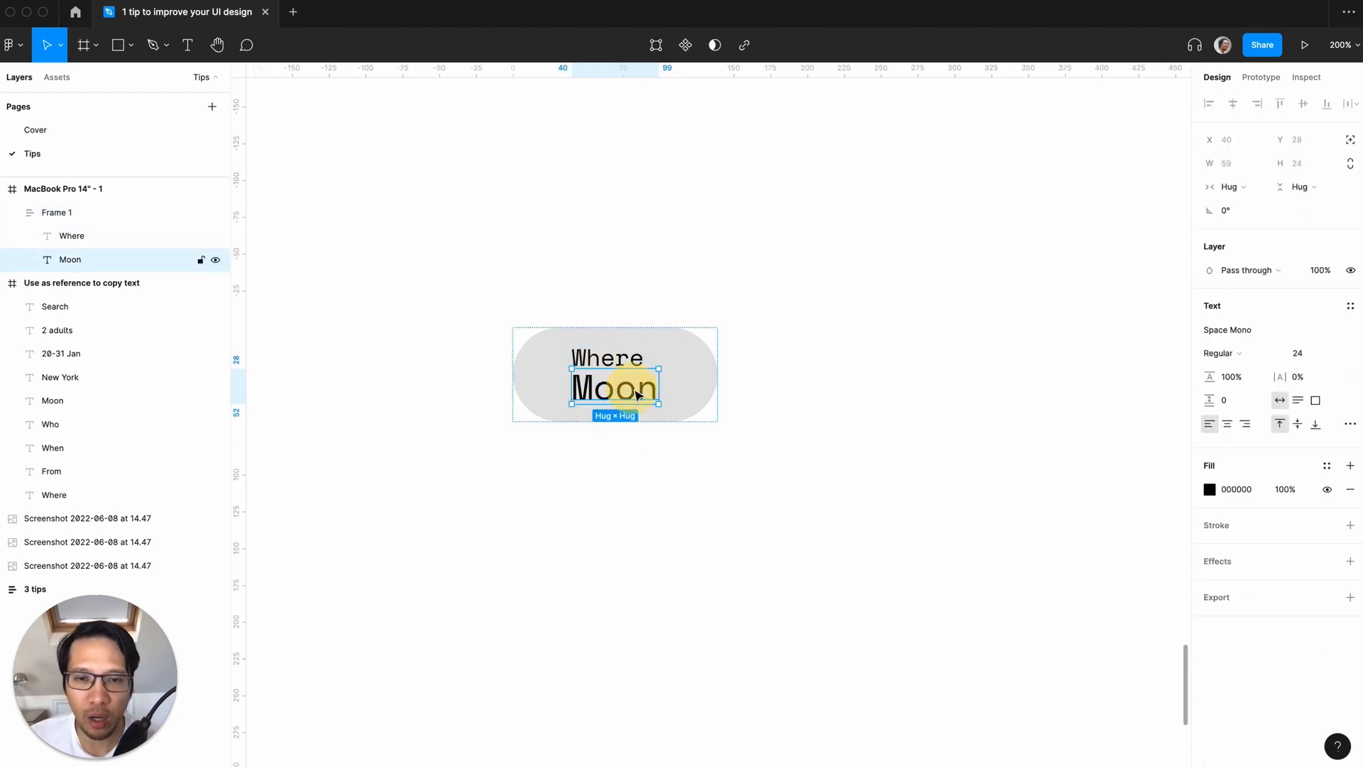
left_click(694, 386)
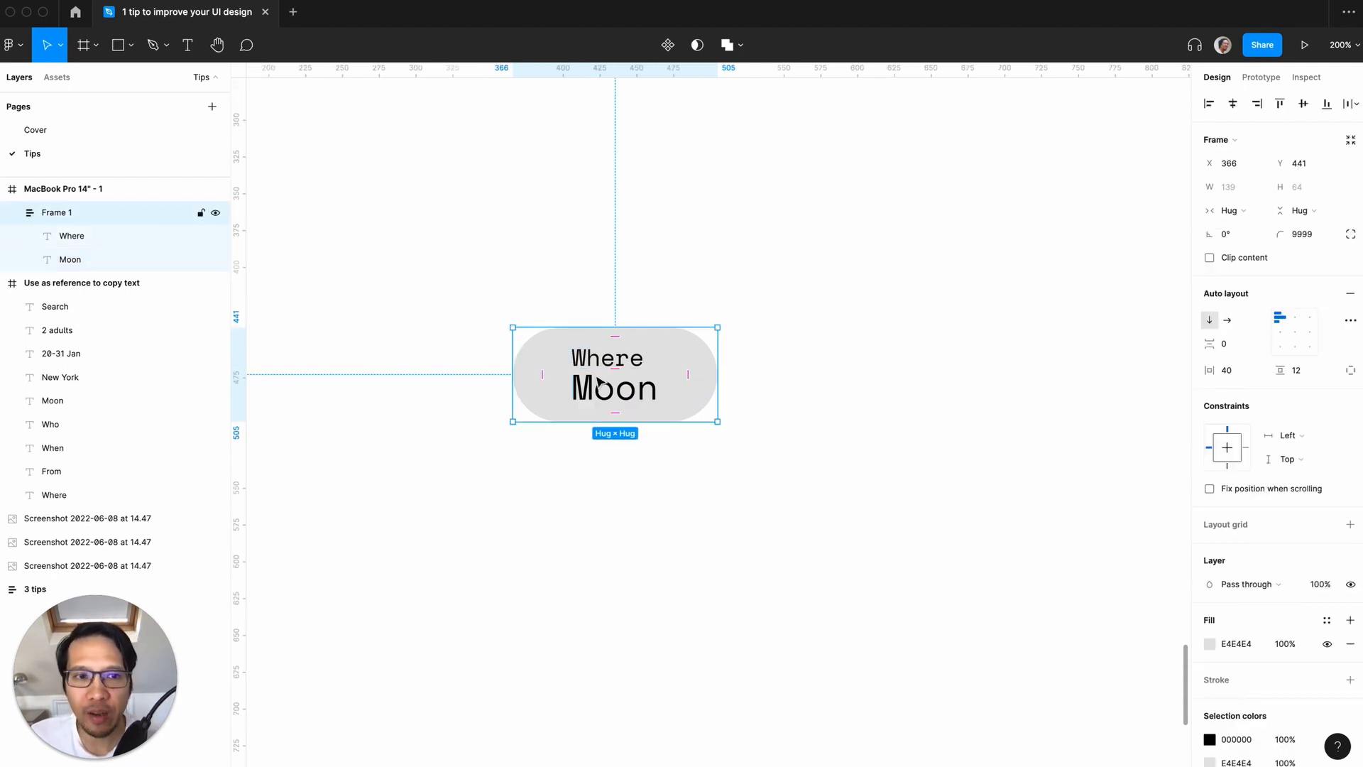
left_click(1227, 349)
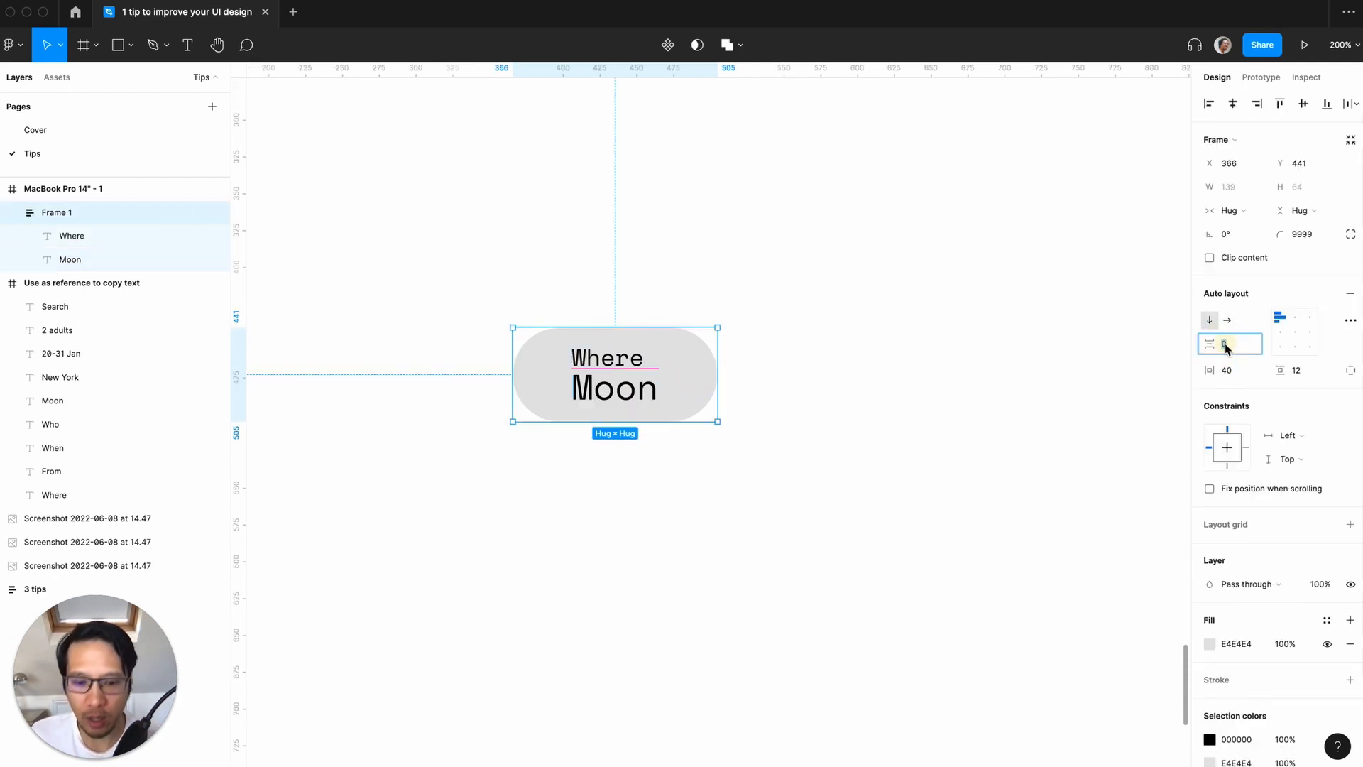
type("4")
key("Return")
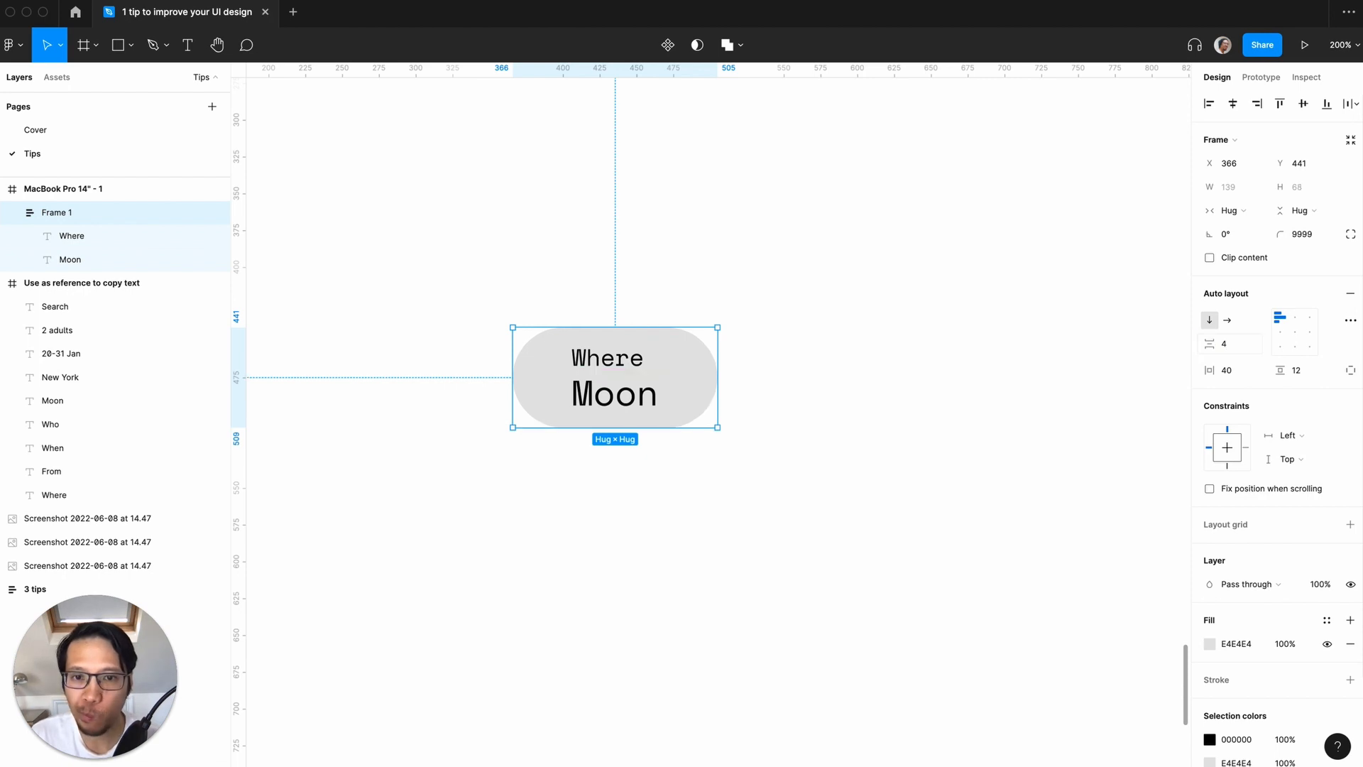
left_click(969, 387)
left_click(653, 376)
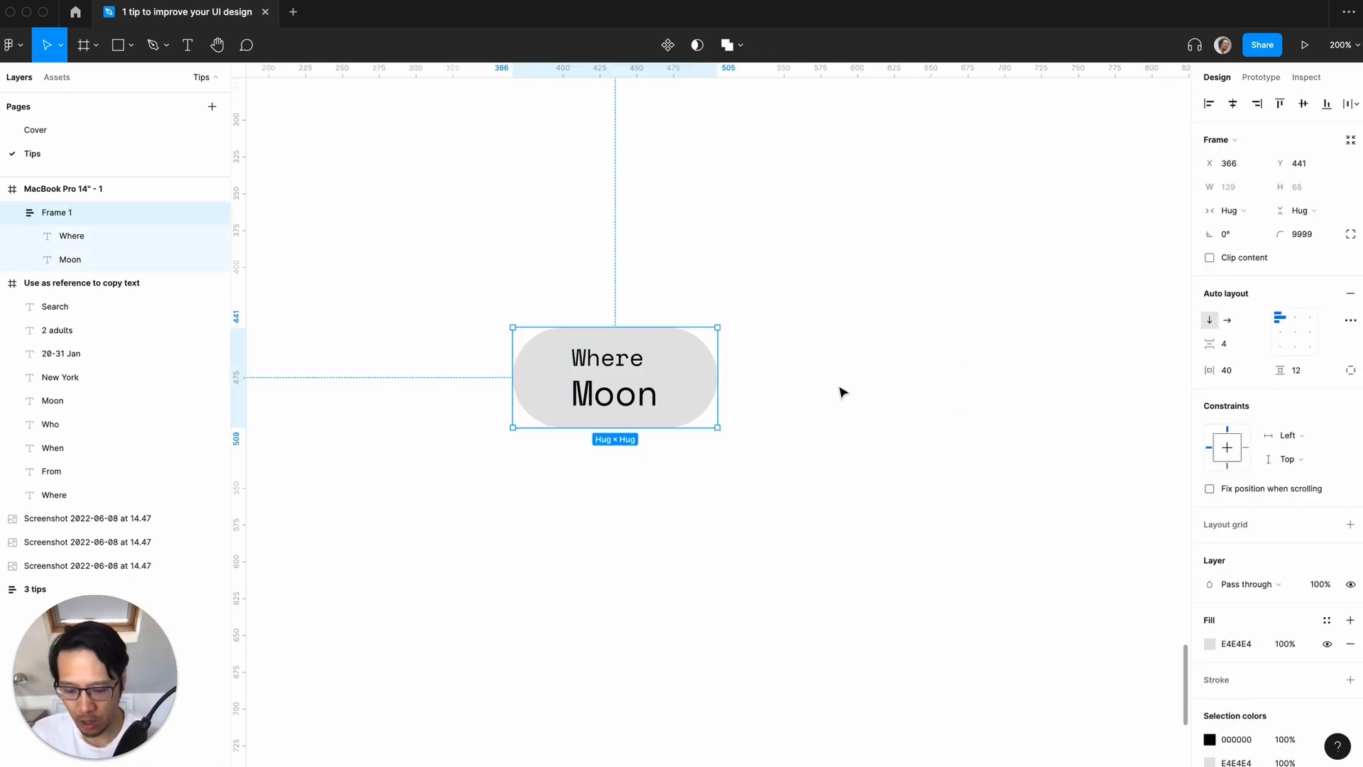
- Compare the rounded "Where"/"Moon" frame with the search bar in the Airbnb reference screenshots
key("super+minus")
left_click(842, 392)
key("super+plus")
key("super+minus")
key("super+minus")
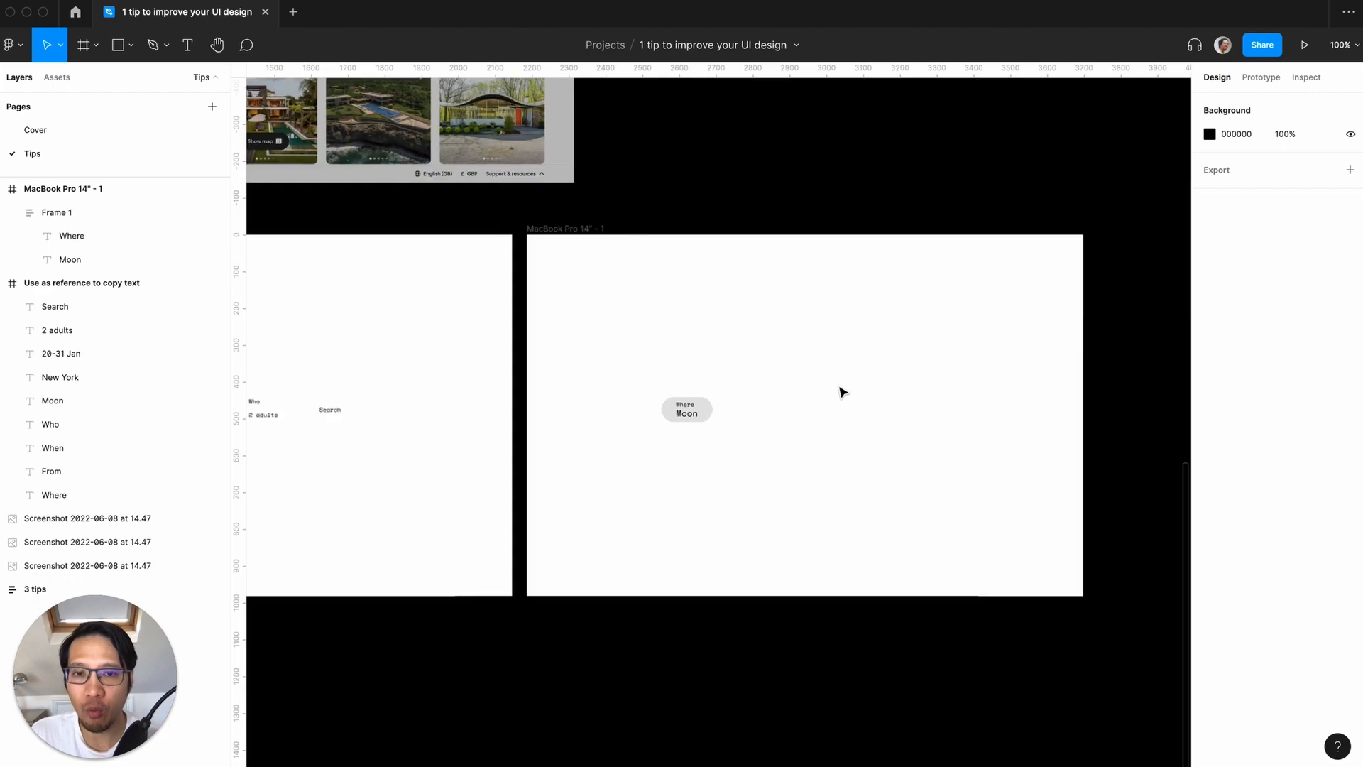
scroll(842, 392, "up", 5)
scroll(841, 392, "left", 5)
key("super+plus")
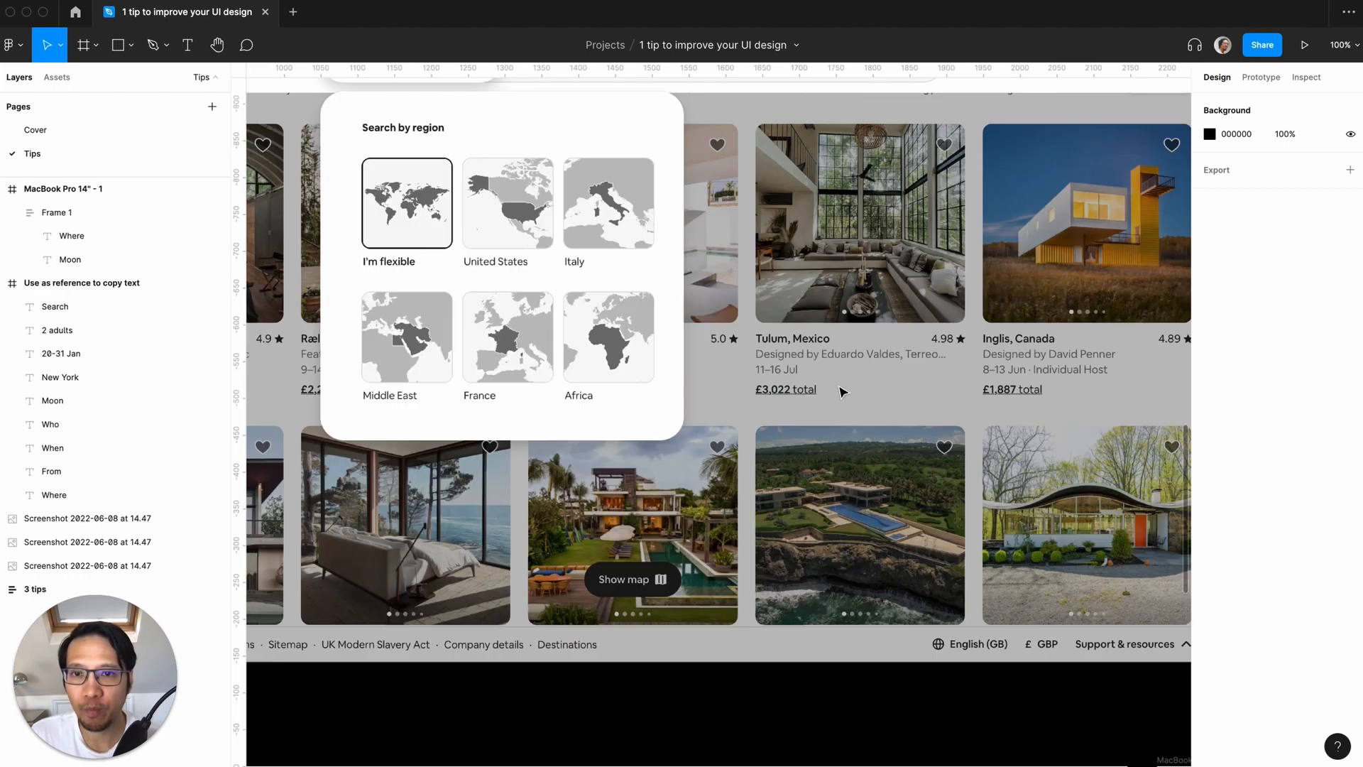
scroll(842, 392, "up", 3)
scroll(842, 392, "left", 2)
scroll(851, 443, "right", 5)
scroll(851, 443, "down", 8)
scroll(851, 442, "right", 5)
scroll(851, 443, "down", 2)
key("super+plus")
scroll(851, 443, "down", 5)
scroll(850, 442, "right", 3)
key("super+minus")
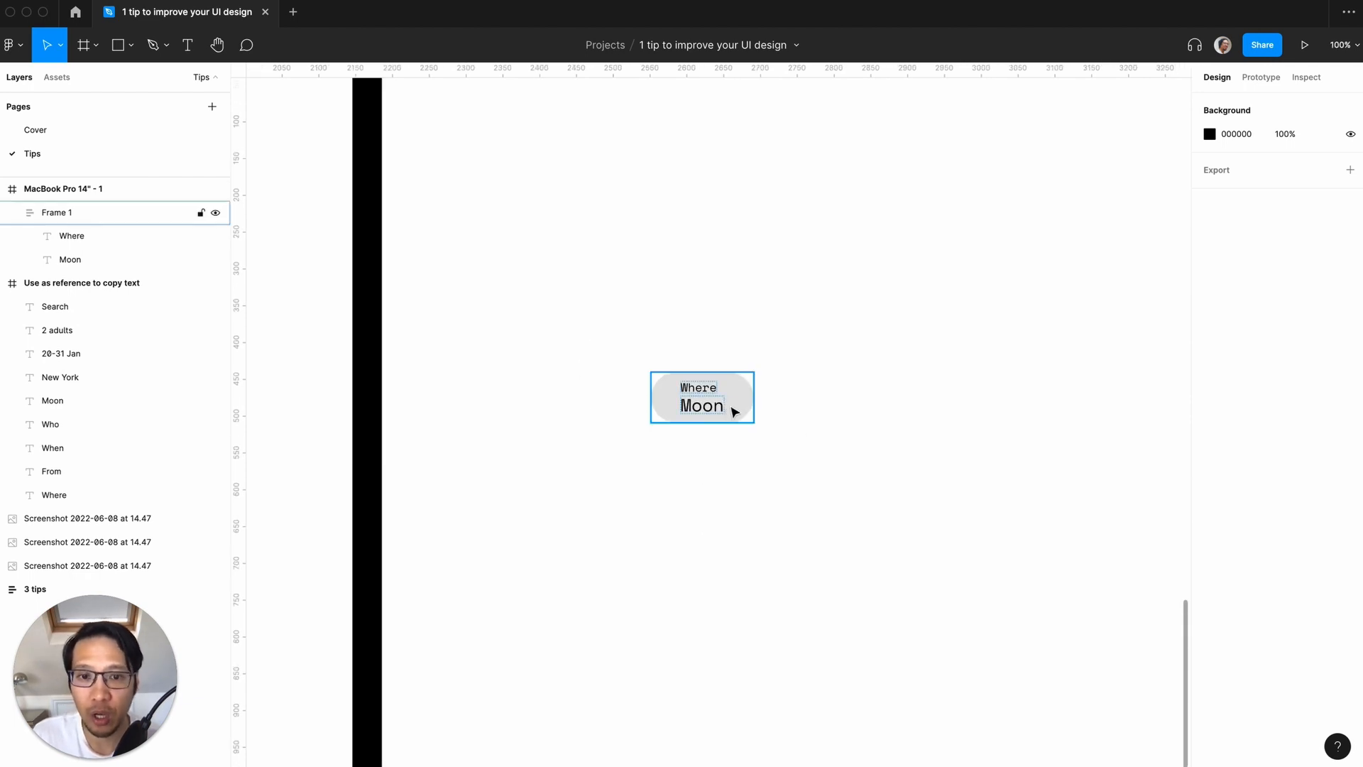
scroll(871, 447, "right", 4)
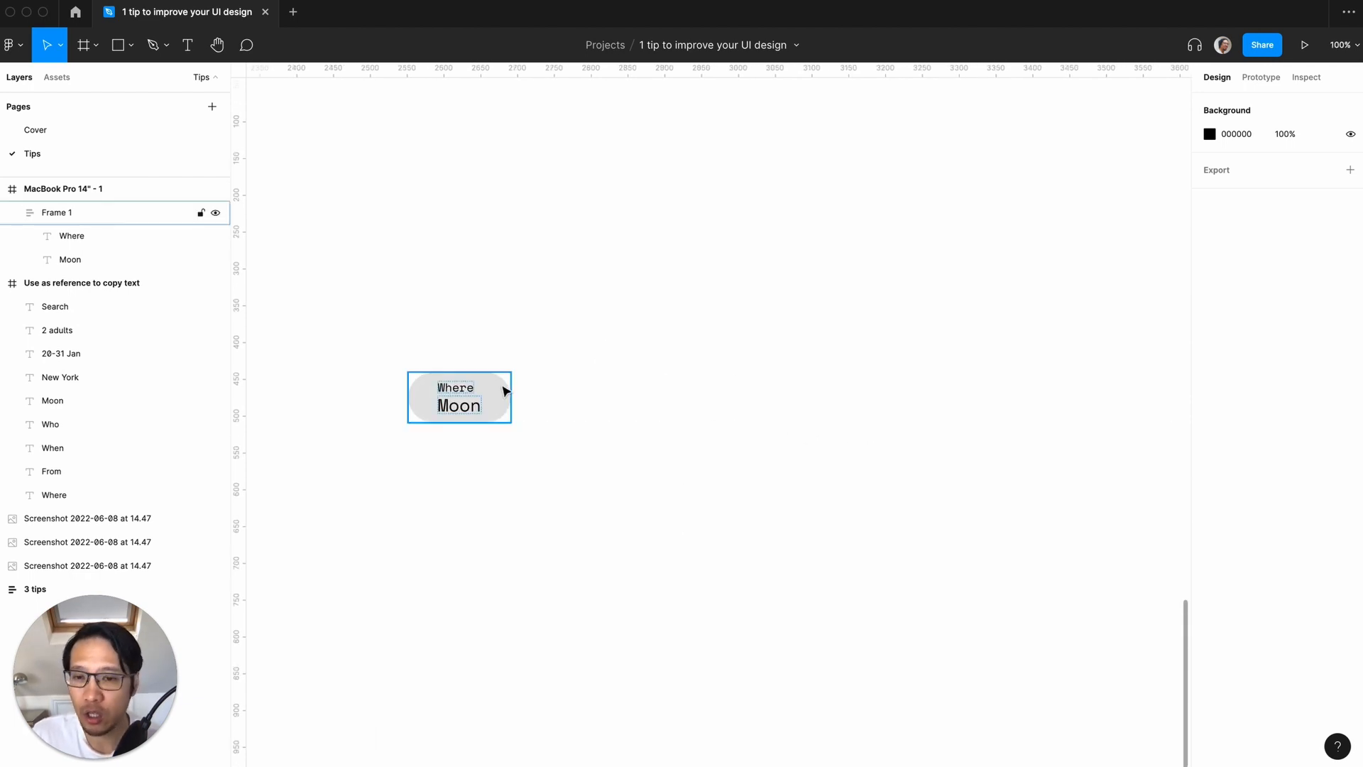
scroll(620, 393, "left", 3)
left_click(616, 395)
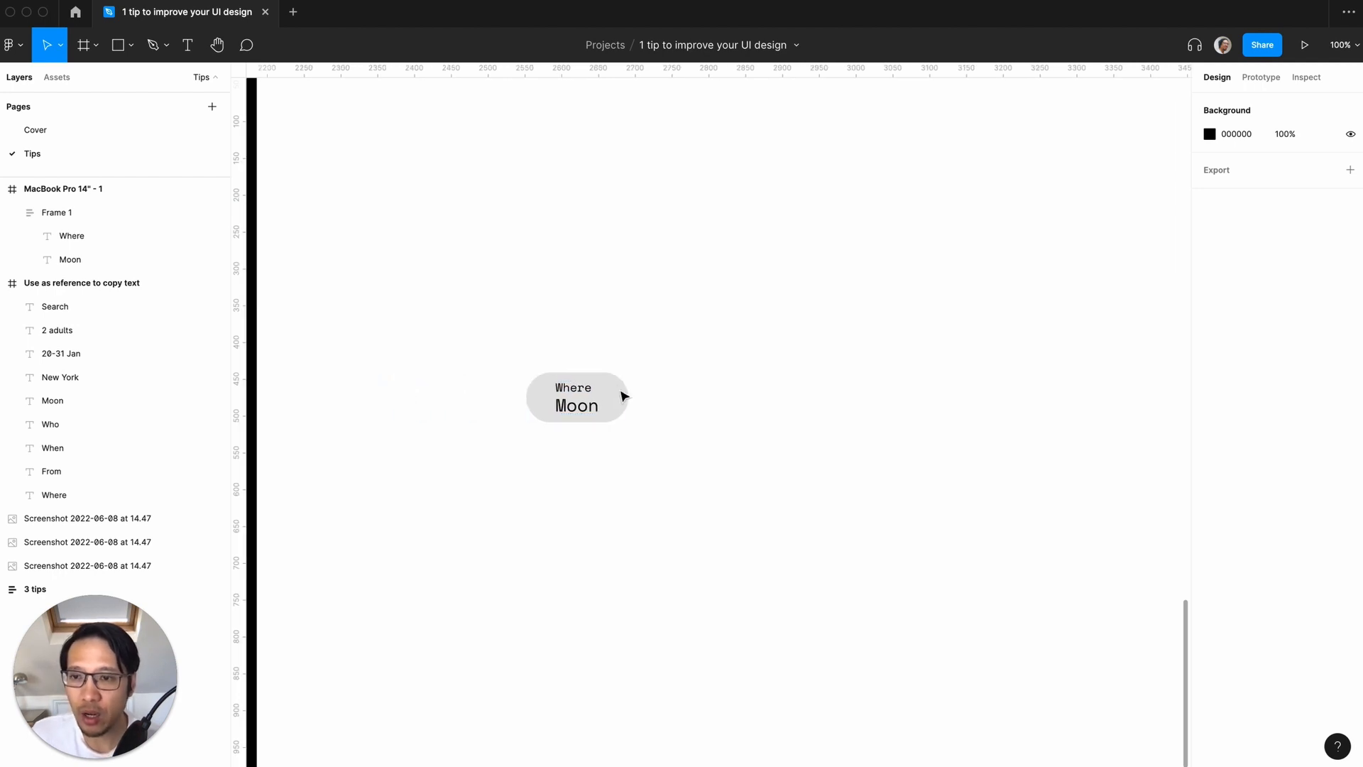
left_click(683, 409)
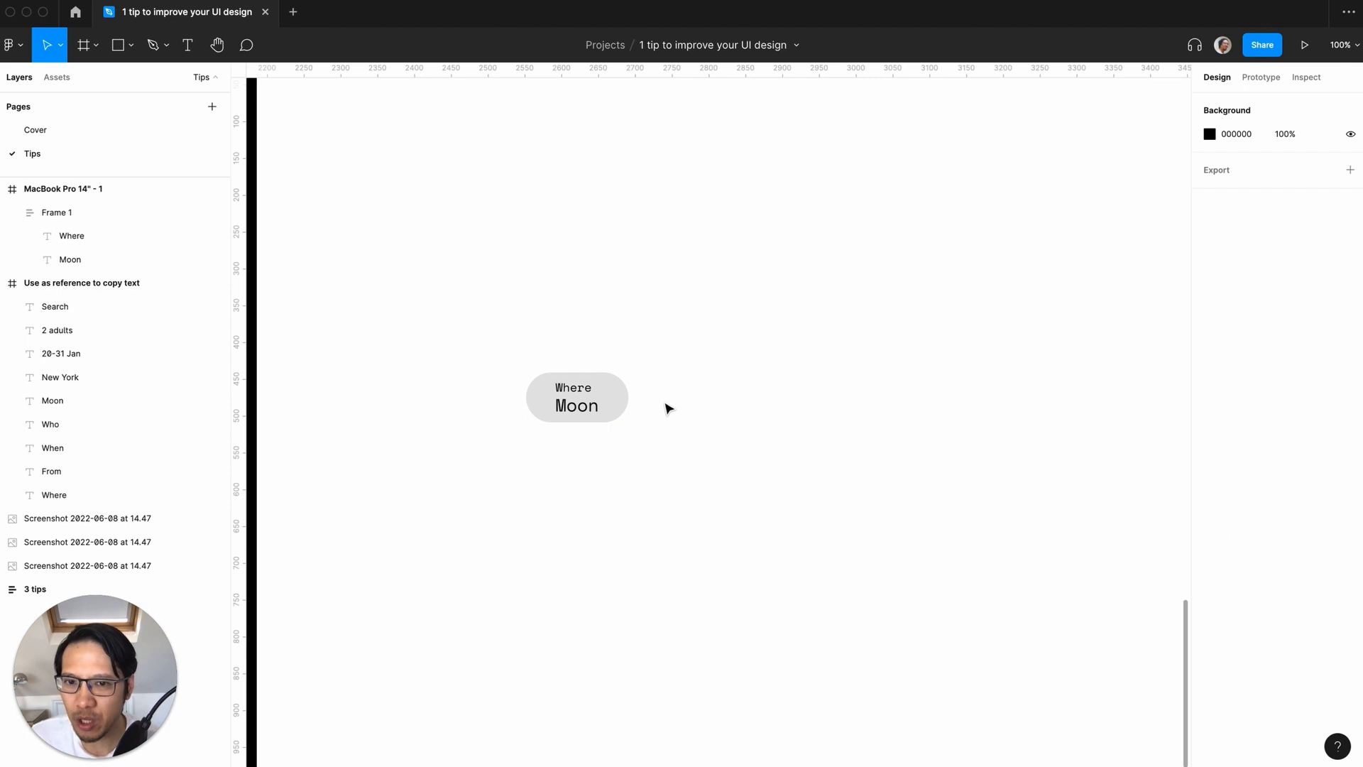
- Rename the rounded frame containing "Where" and "Moon" to "Field"
left_click(64, 217)
double_click(63, 216)
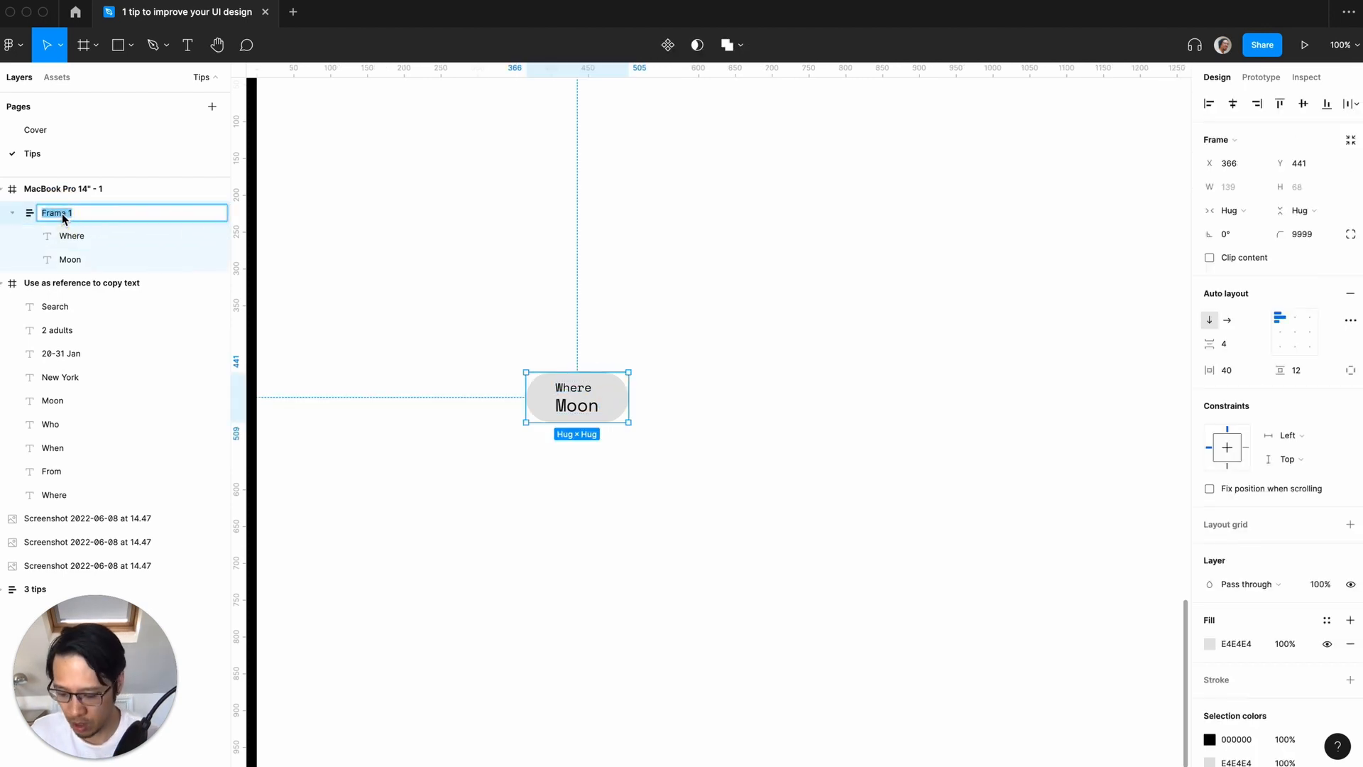
type("Field")
key("Return")
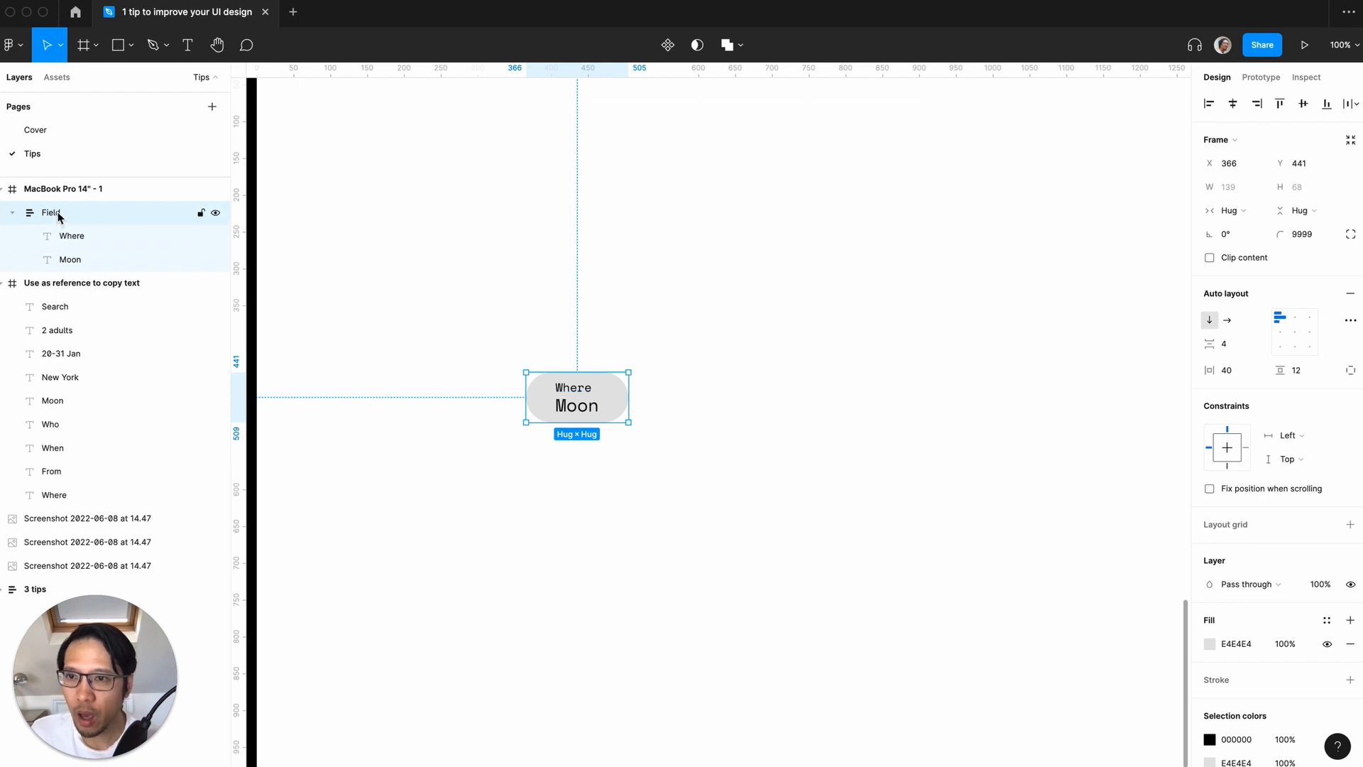
left_click(742, 506)
- Duplicate the Field frame in place until the MacBook Pro 14" frame holds five Field frames
left_click(628, 408)
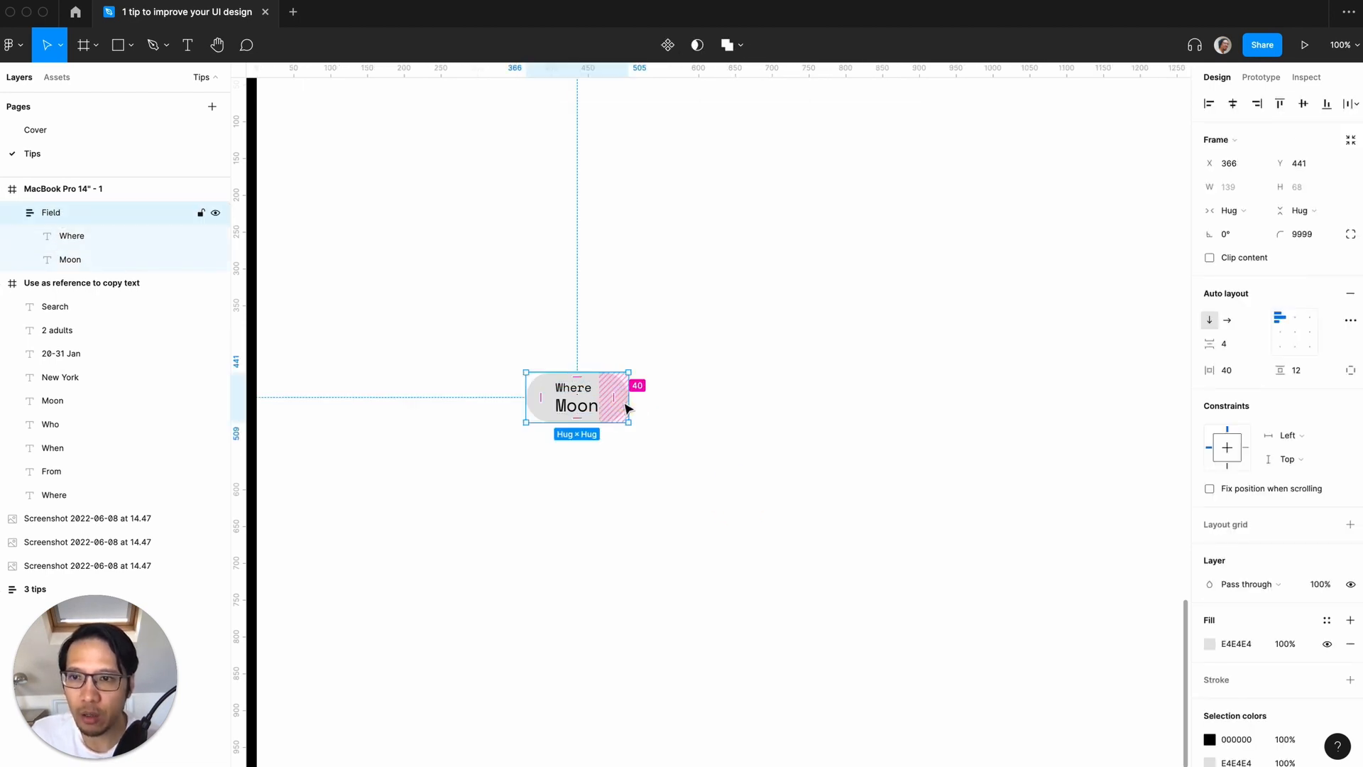
key("super+d")
key("super+d")
key("super+d")
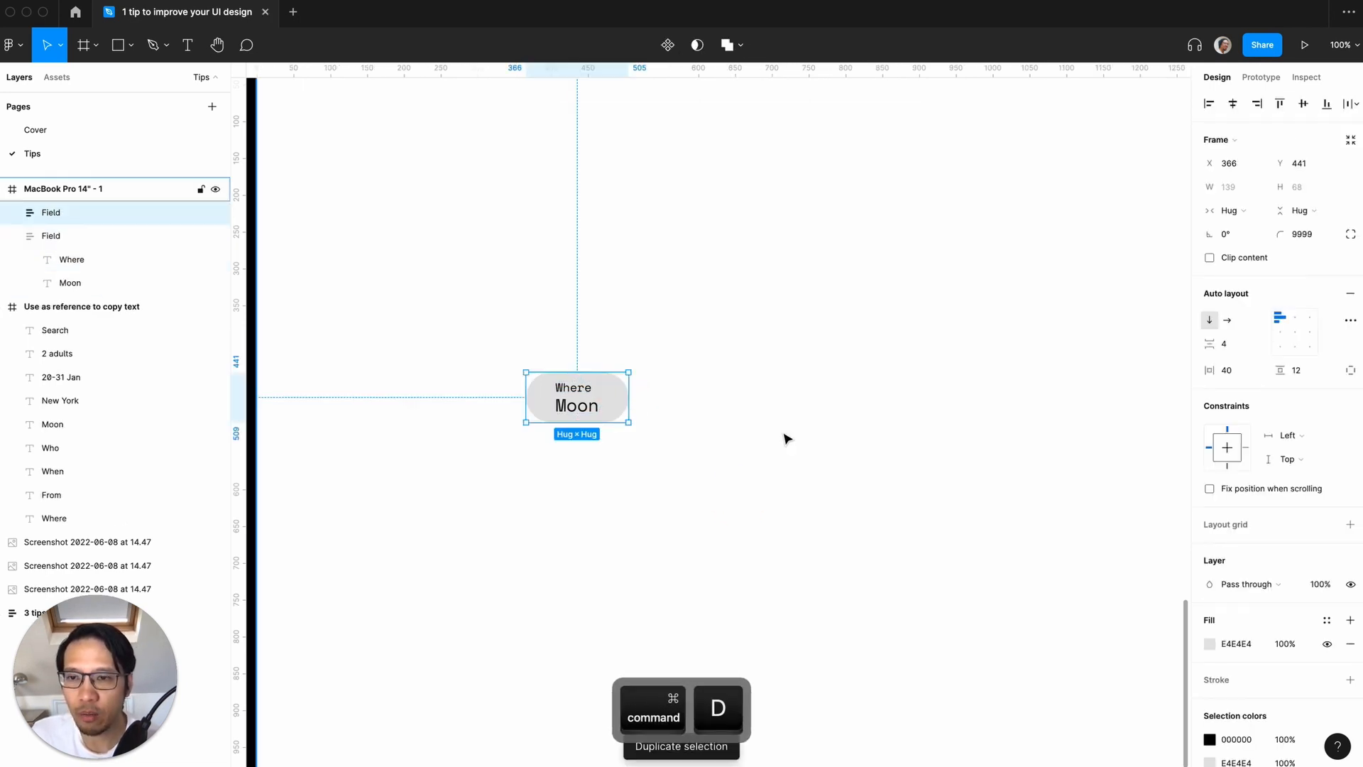
left_click(786, 439)
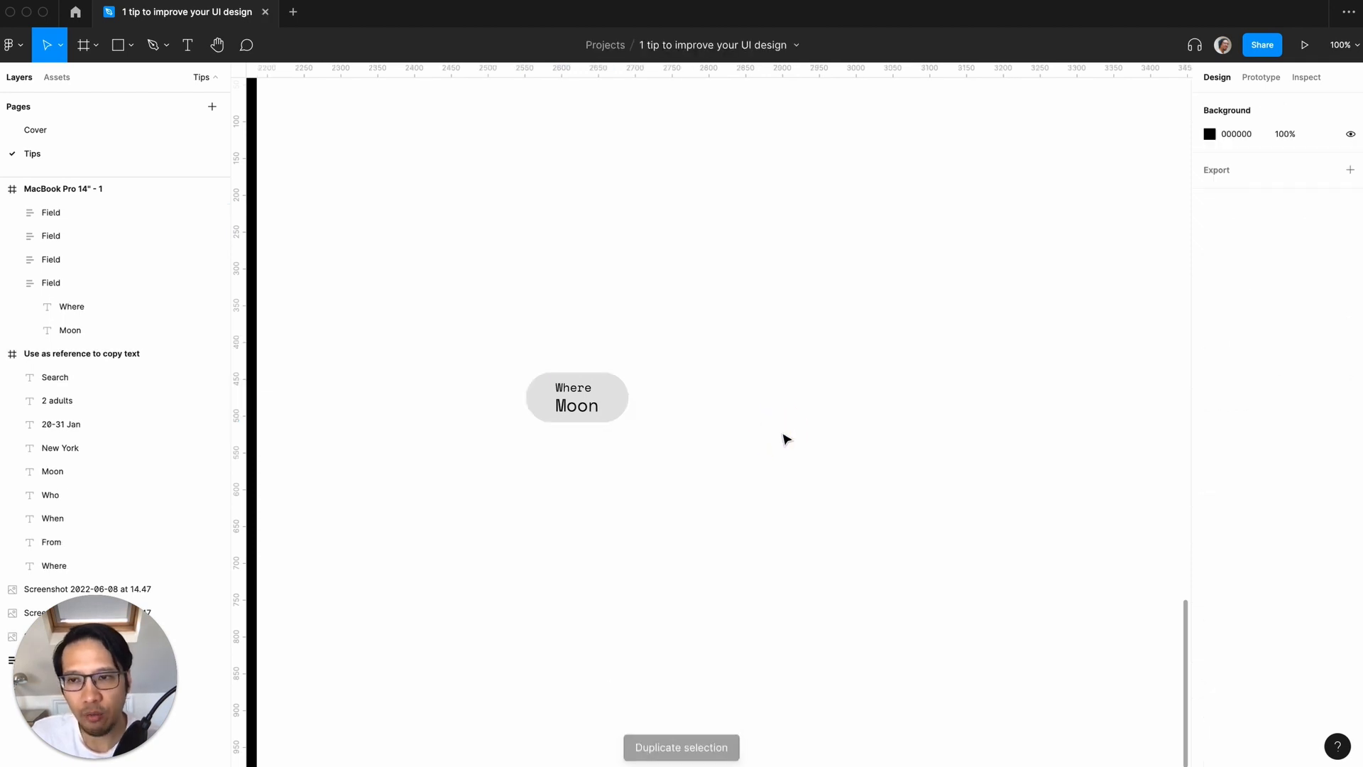
left_click(70, 213)
key("super+d")
- Wrap all five Field frames in an auto layout frame with horizontal direction
left_click(74, 306)
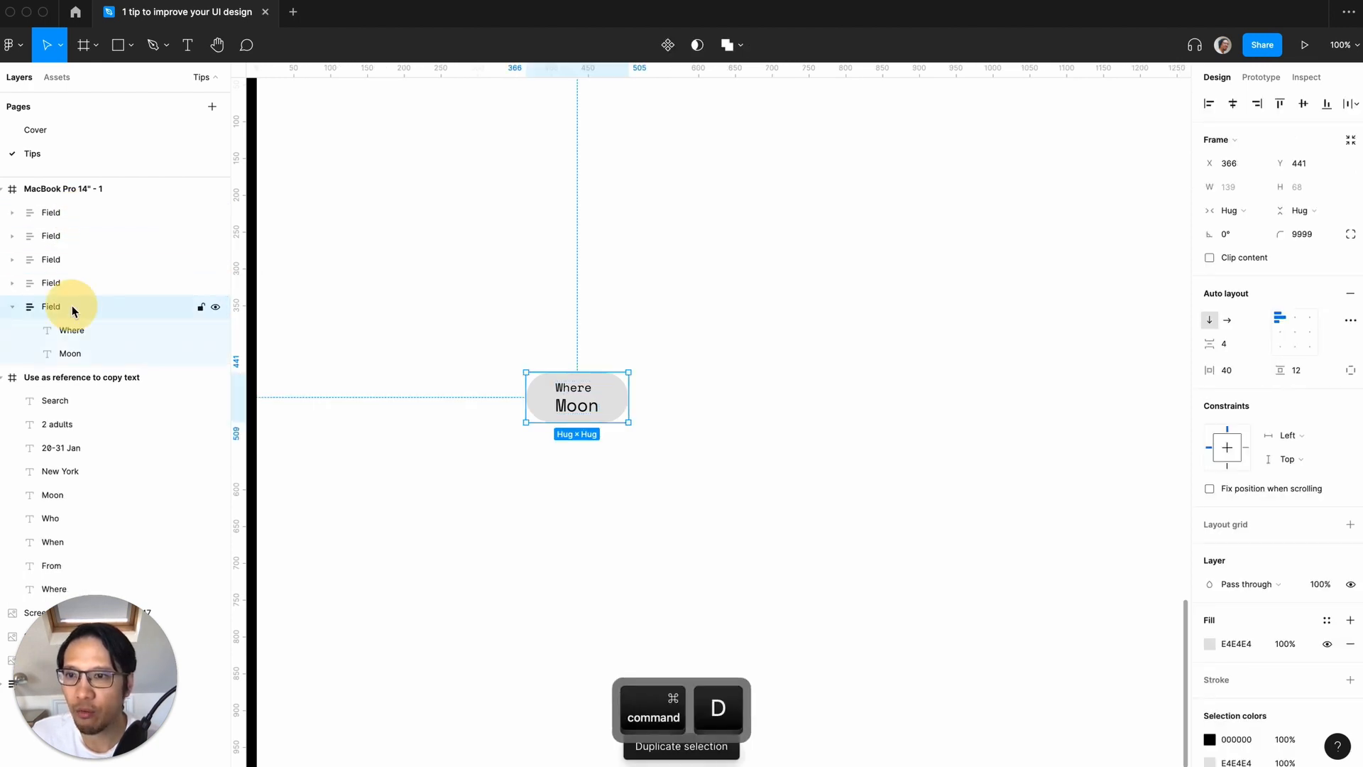
left_click(12, 306)
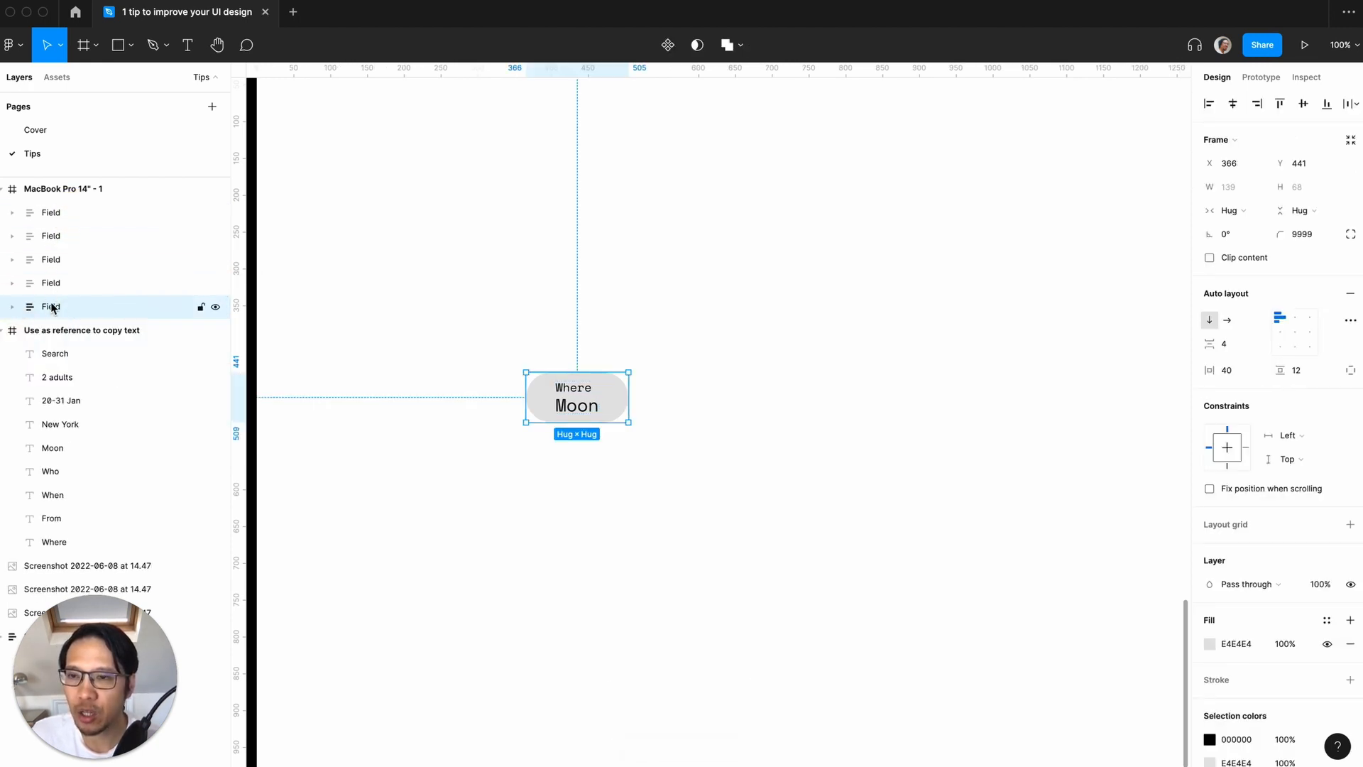
left_click(54, 213, "shift")
key("shift+a")
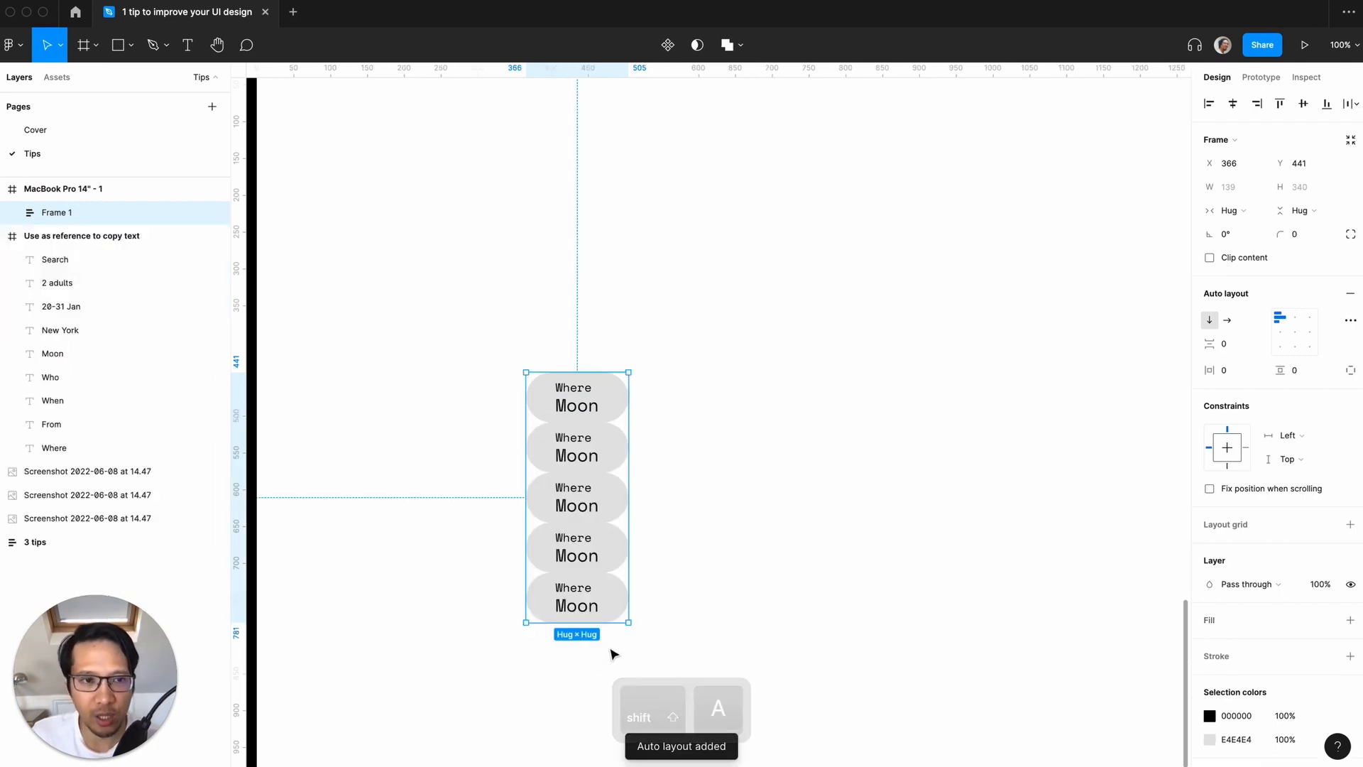
left_click(1226, 320)
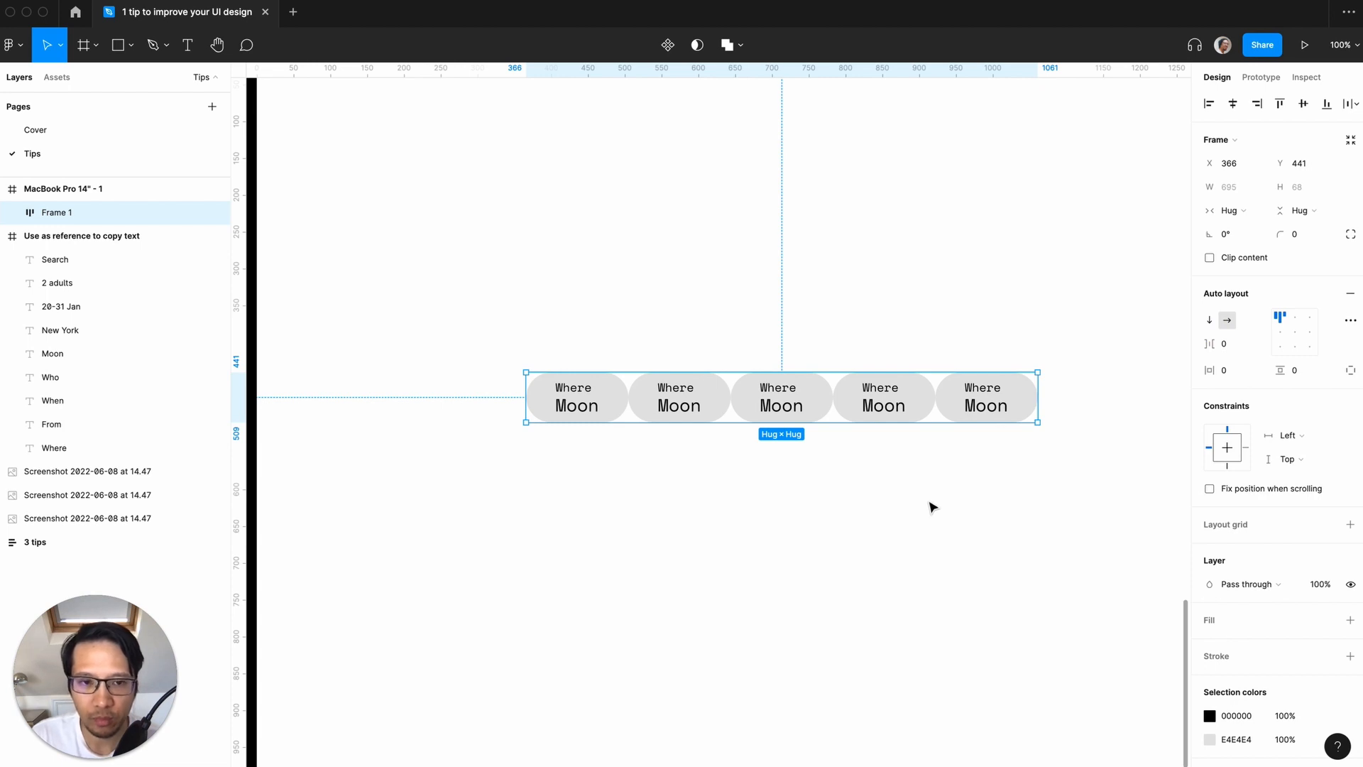
- Delete the "Where" label from the last field in the row and change its "Moon" text to "Search"
left_click(989, 391)
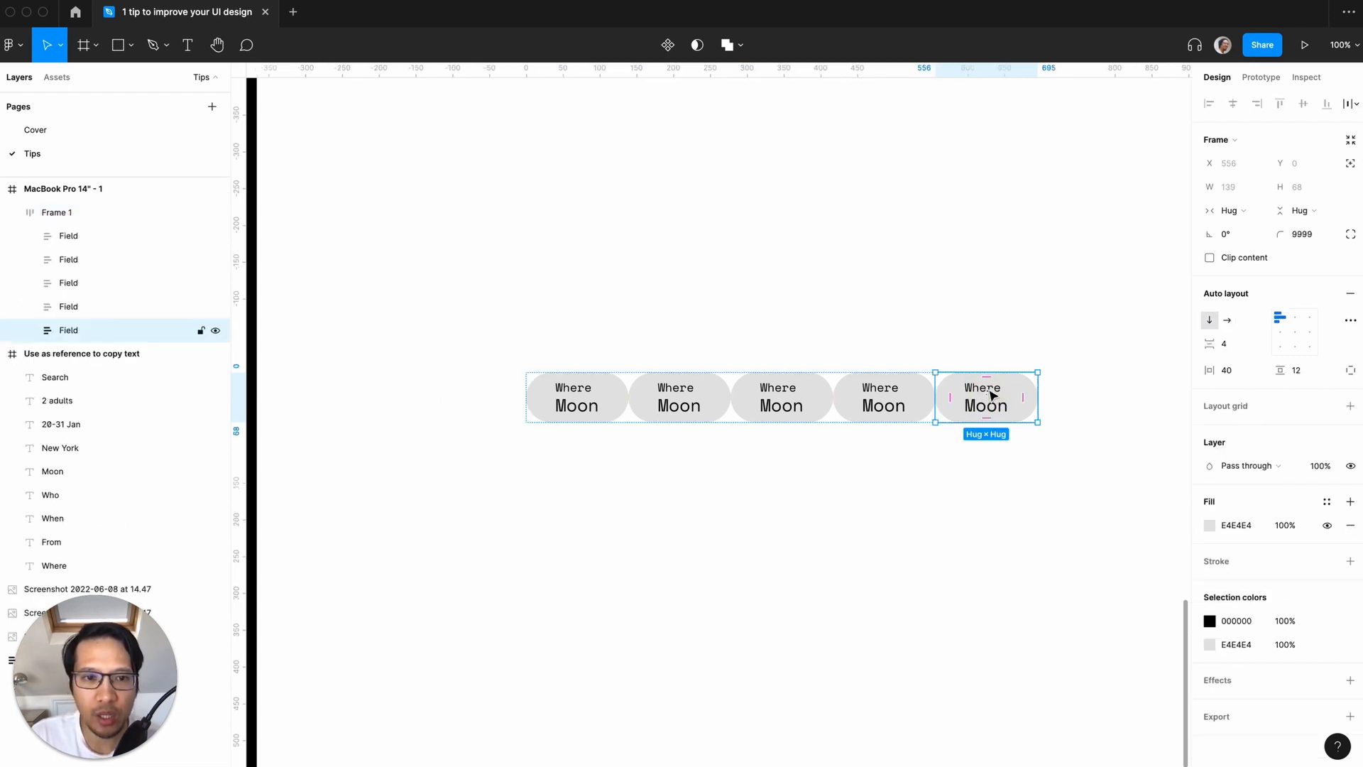
double_click(983, 388)
key("Delete")
left_click(1001, 392)
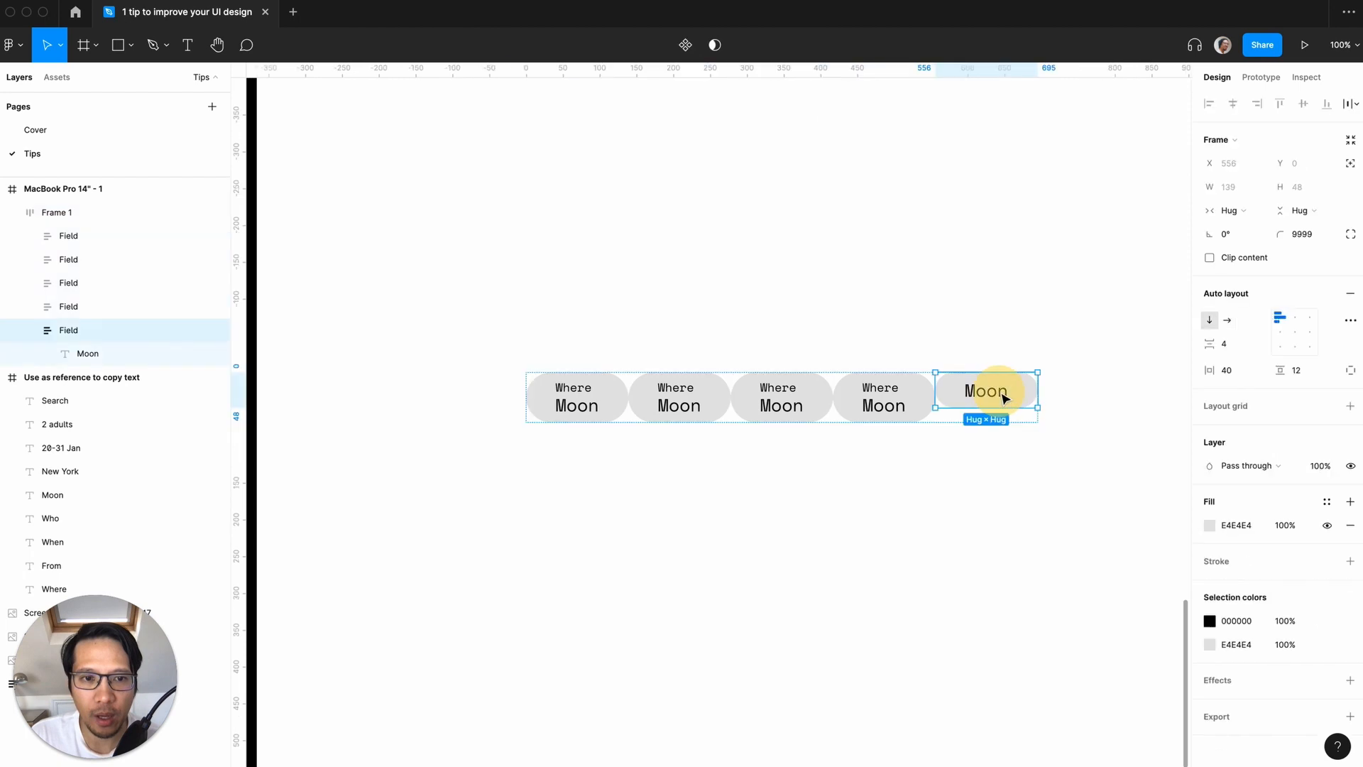
double_click(1004, 398)
type("Se")
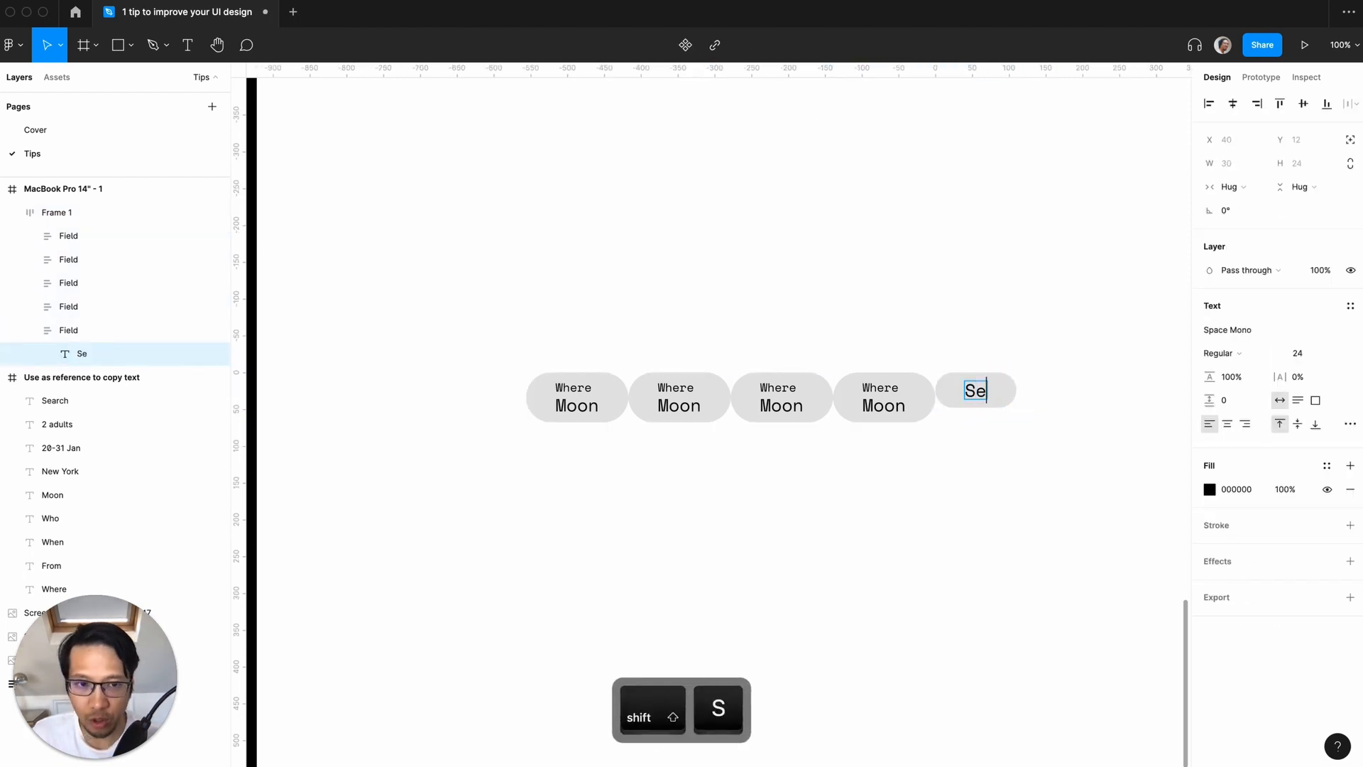
type("arch")
left_click(935, 477)
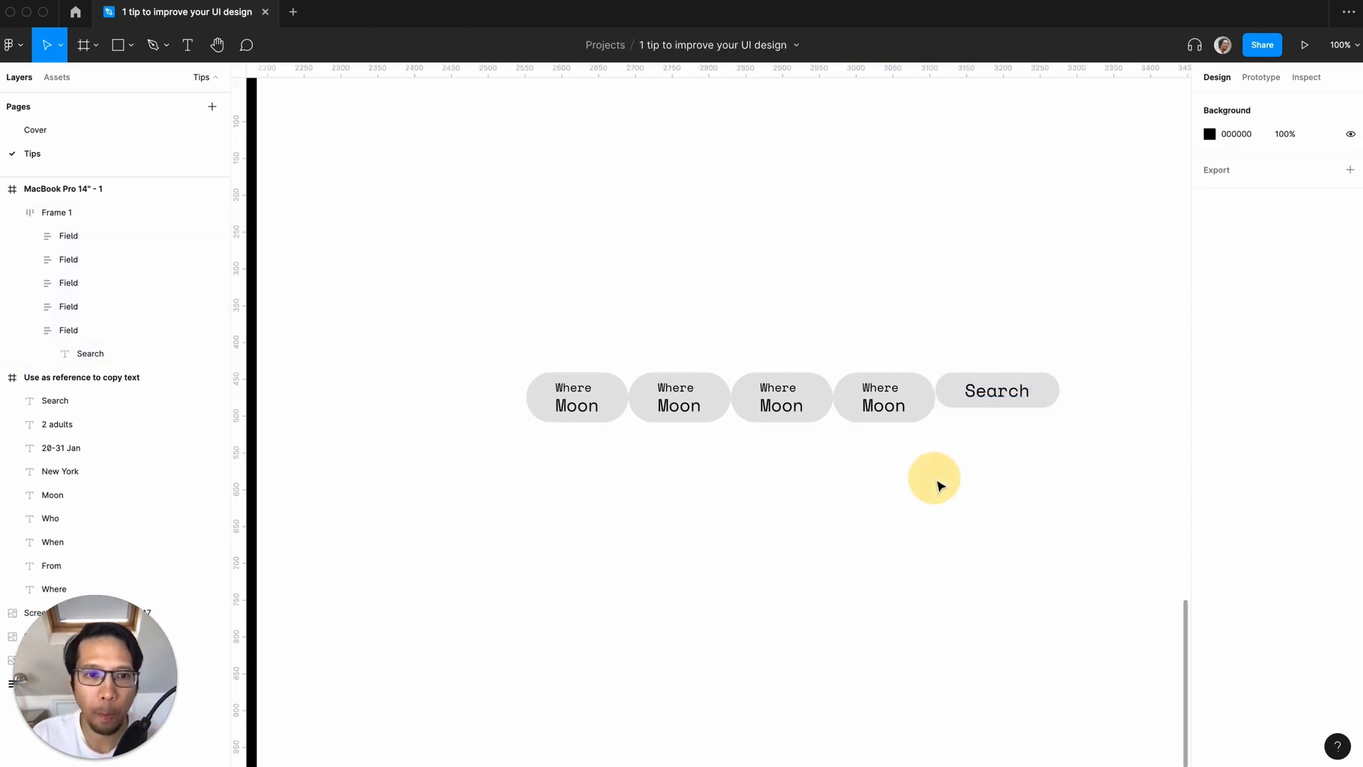
- Rename the layer of the "Search" pill to "Button"
double_click(958, 406)
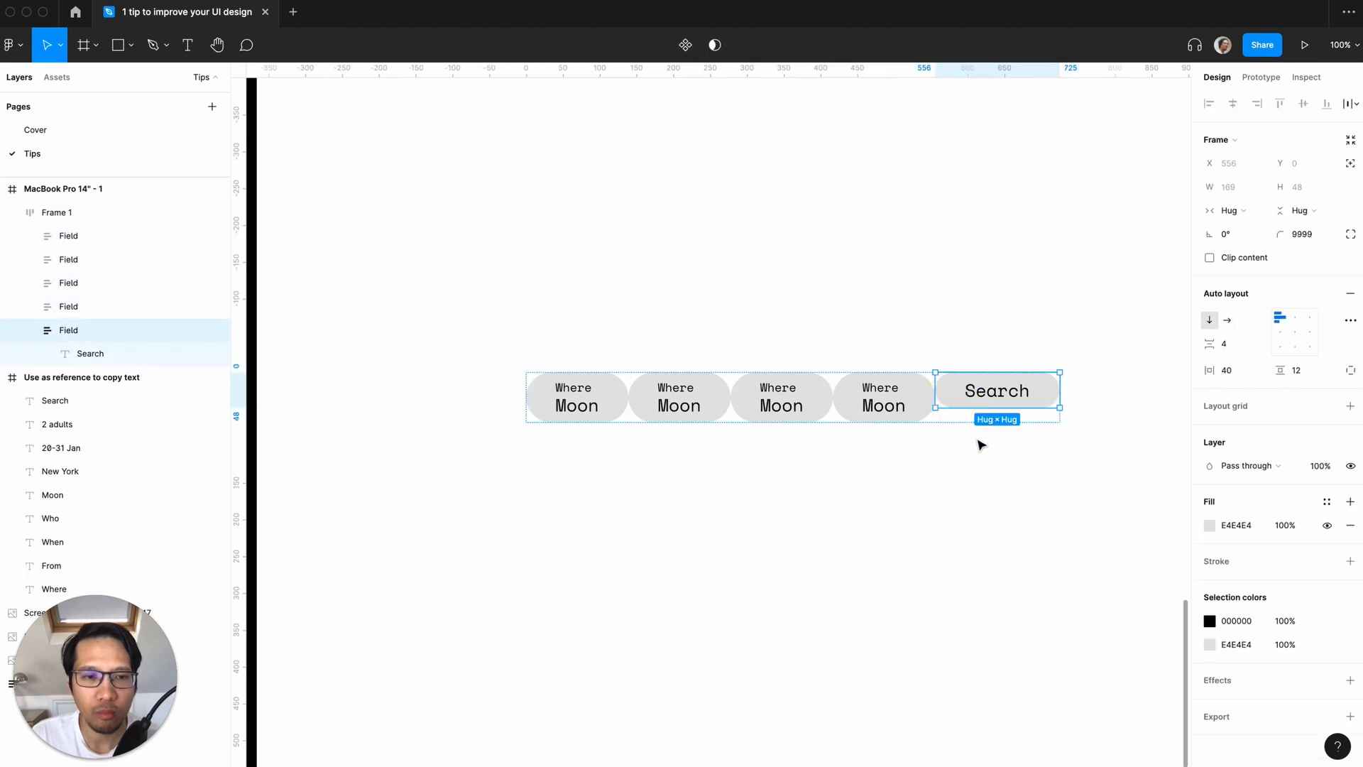
double_click(67, 337)
type("Button")
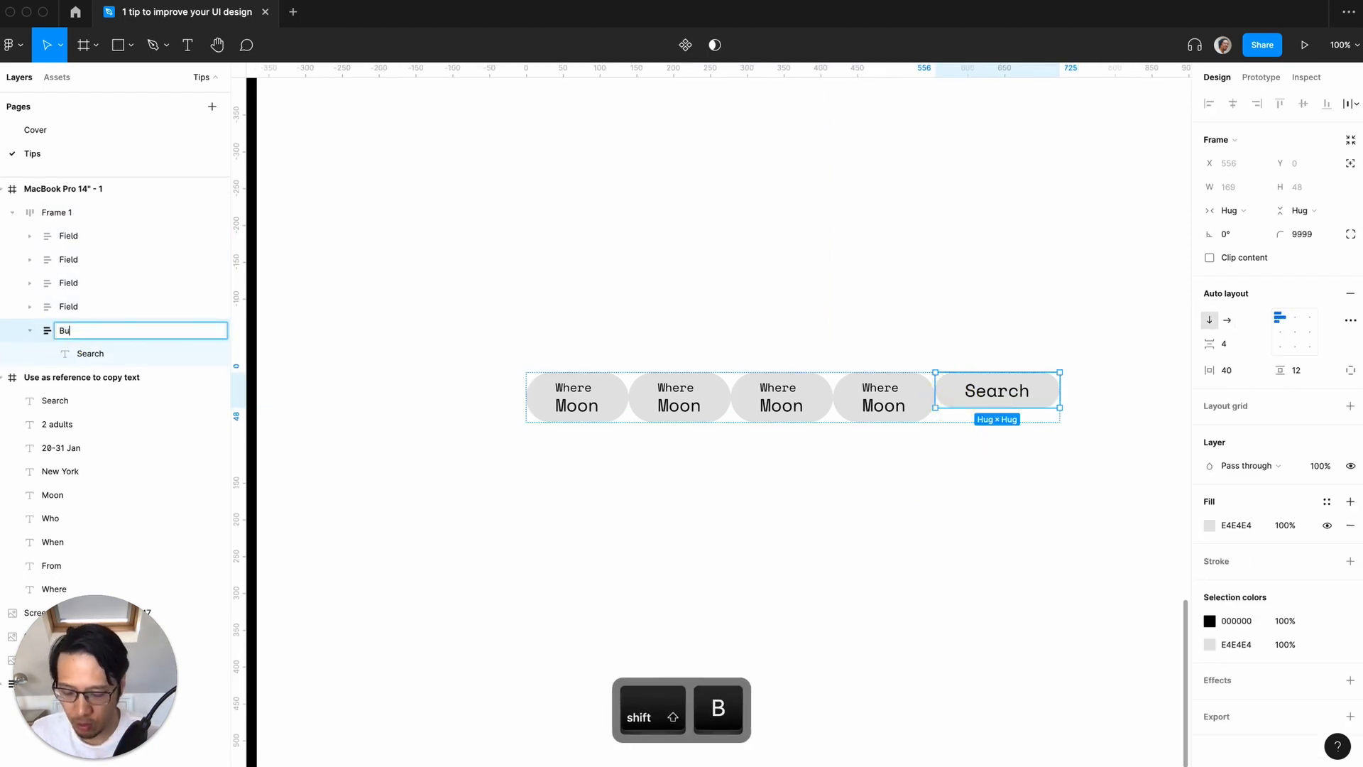
left_click(386, 465)
- Set the Search button's vertical resizing to Fill and align its content to the vertical middle on the left side
double_click(1014, 404)
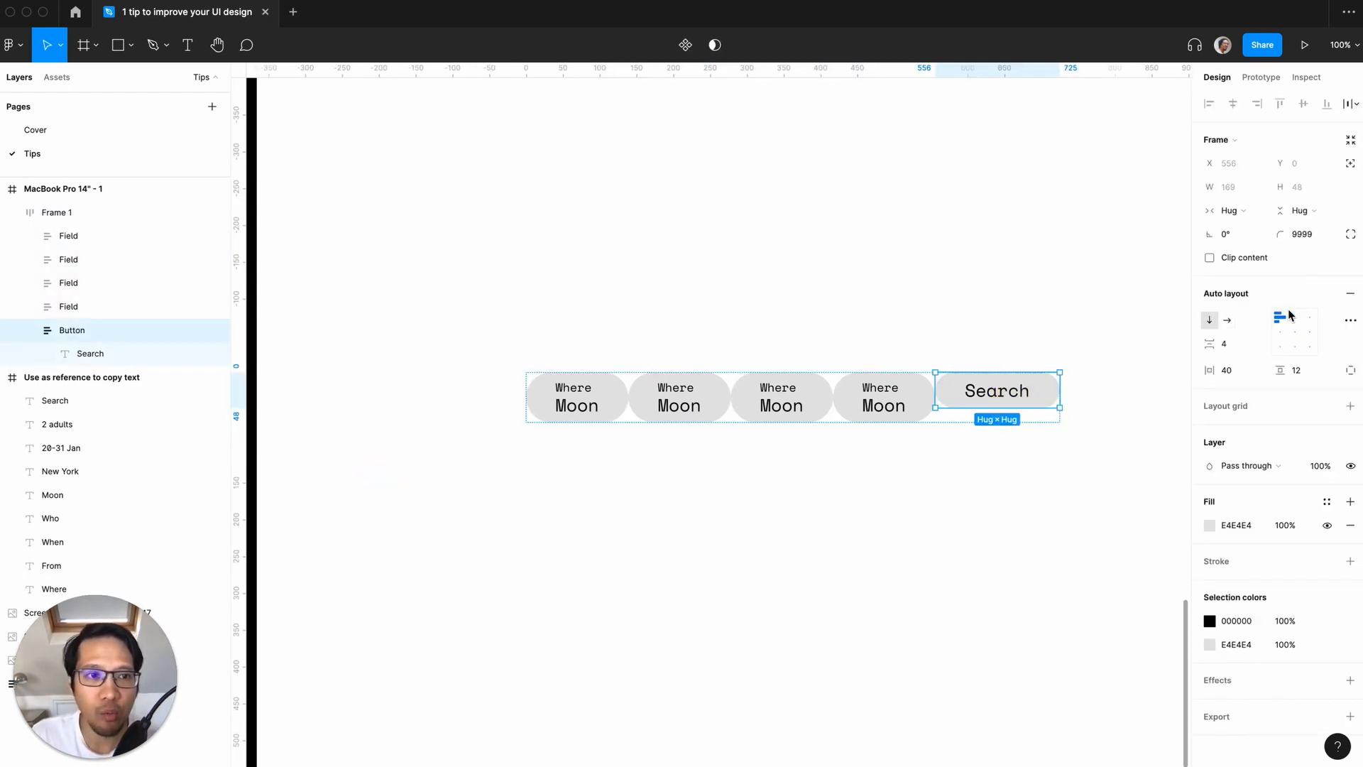
left_click(1307, 213)
left_click(1308, 227)
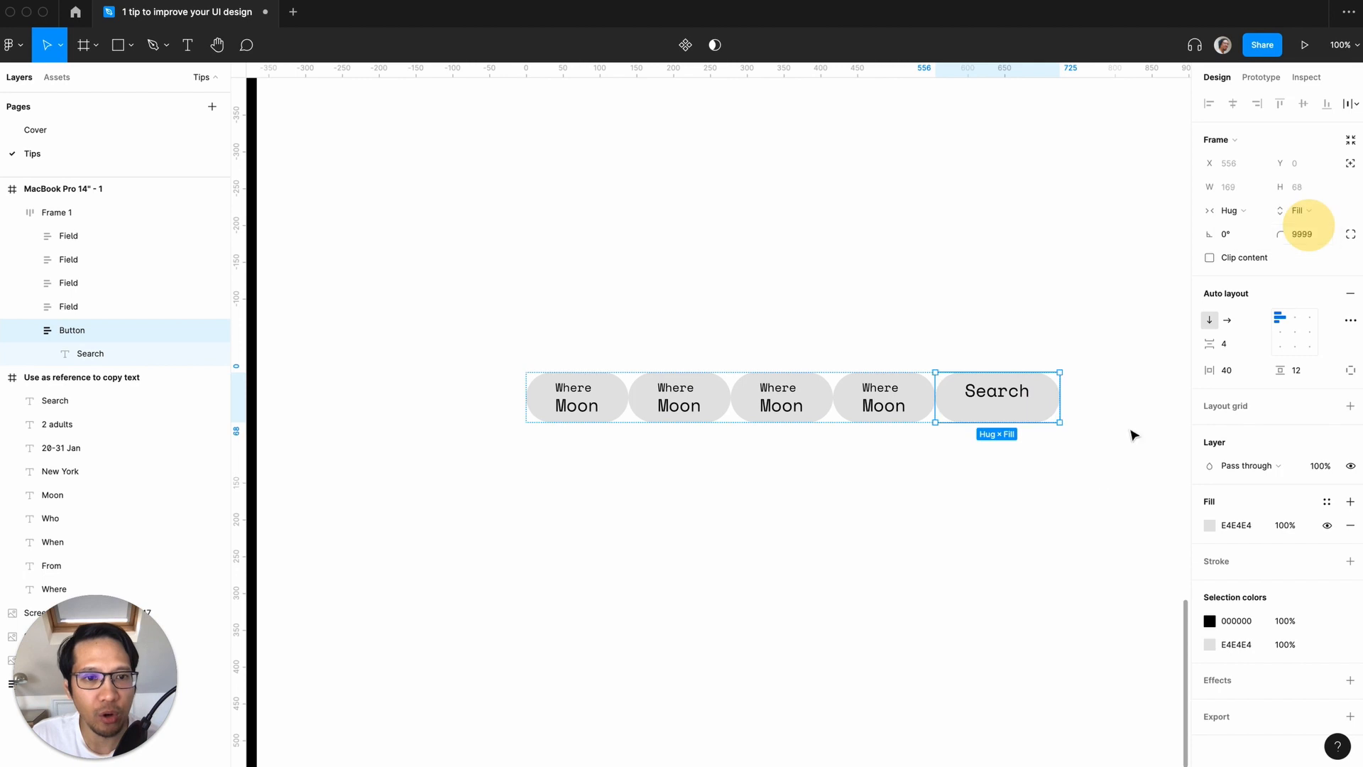
left_click(1285, 337)
left_click(1086, 501)
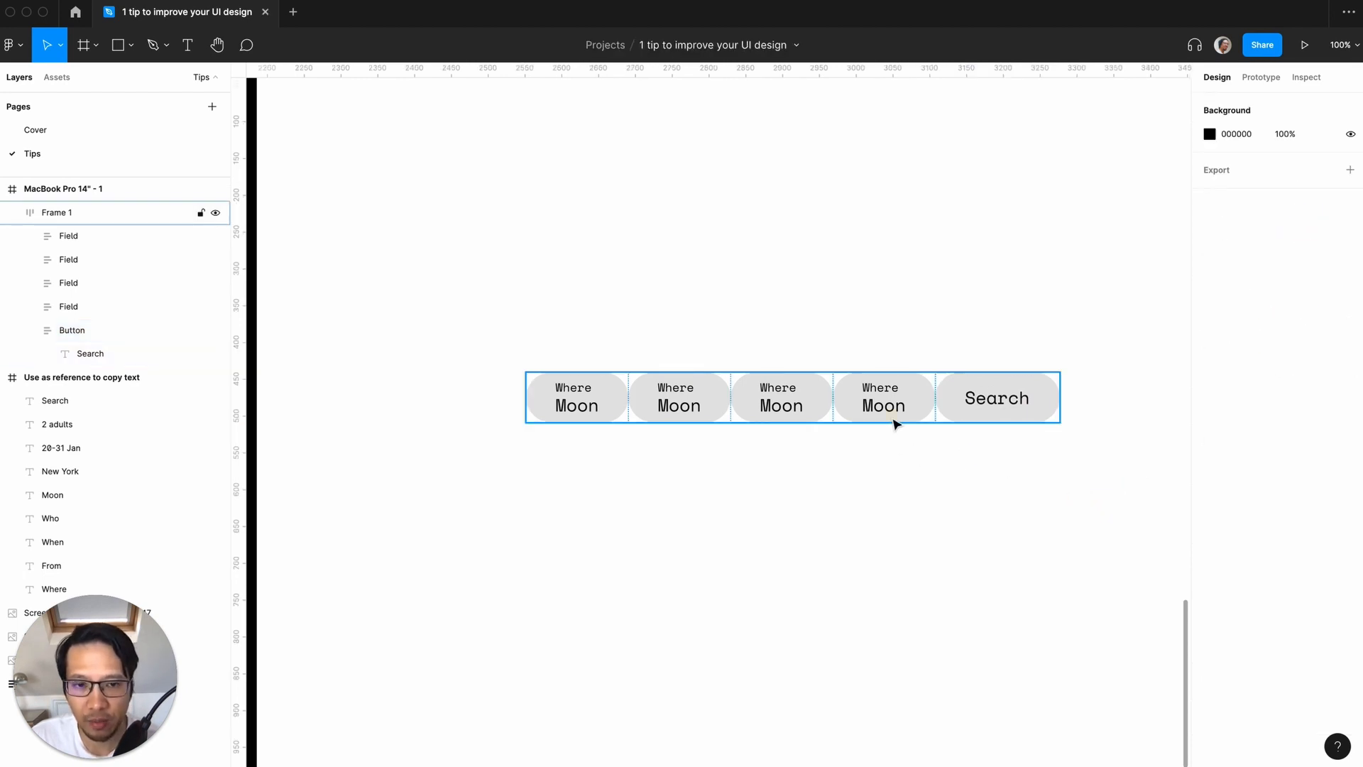
- Centre the whole row of fields horizontally and vertically within the MacBook Pro 14" frame
left_click(896, 423)
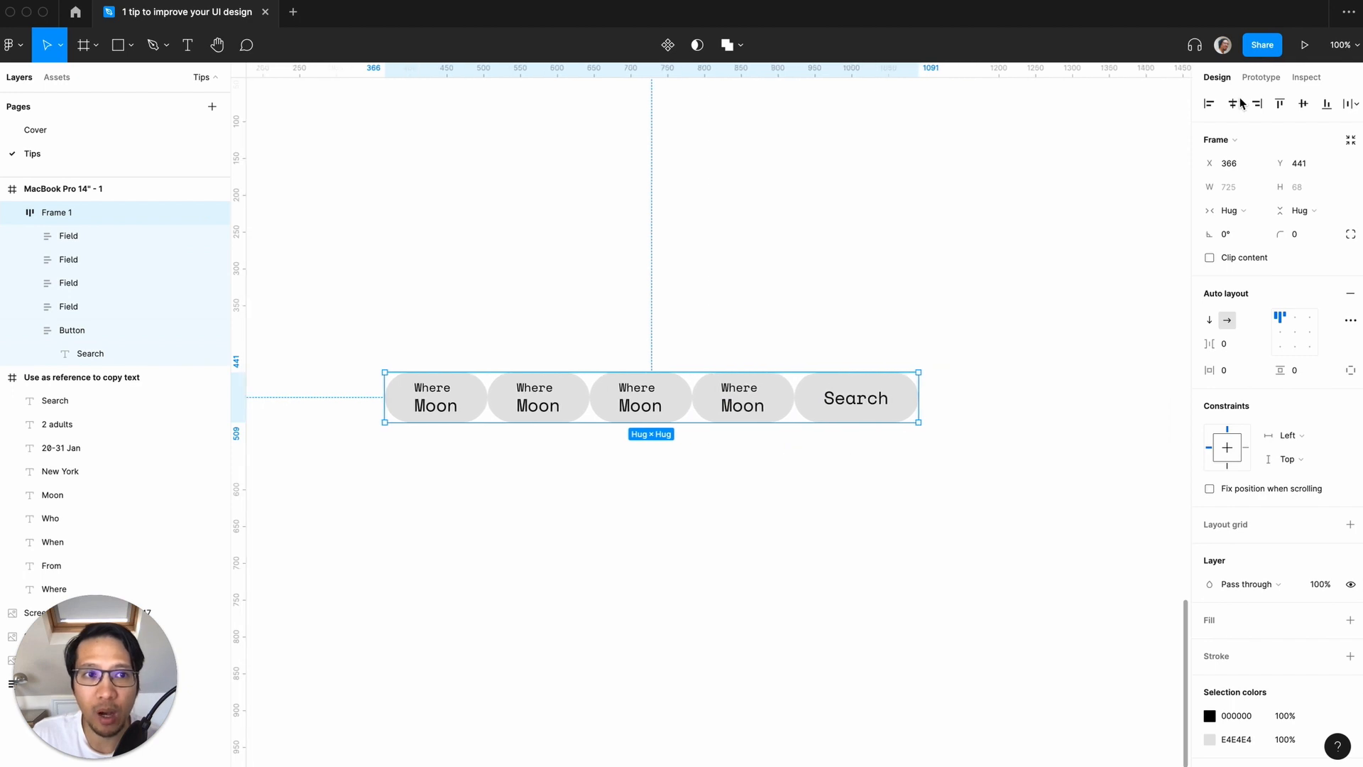
left_click(1300, 105)
left_click(1067, 530)
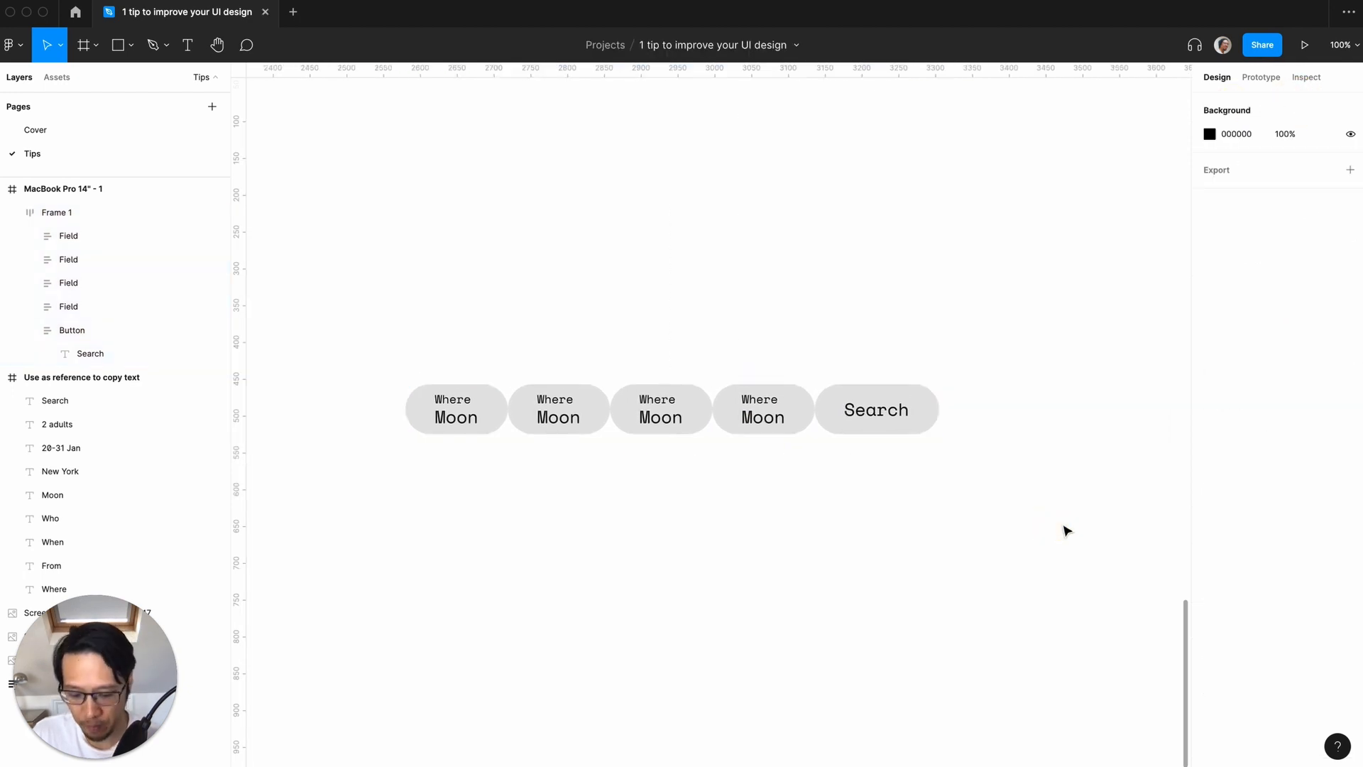
- Examine the row of fields against the search bars in the Airbnb reference screenshots
scroll(1066, 530, "left", 2)
key("super+plus")
key("super+minus")
left_click(642, 414)
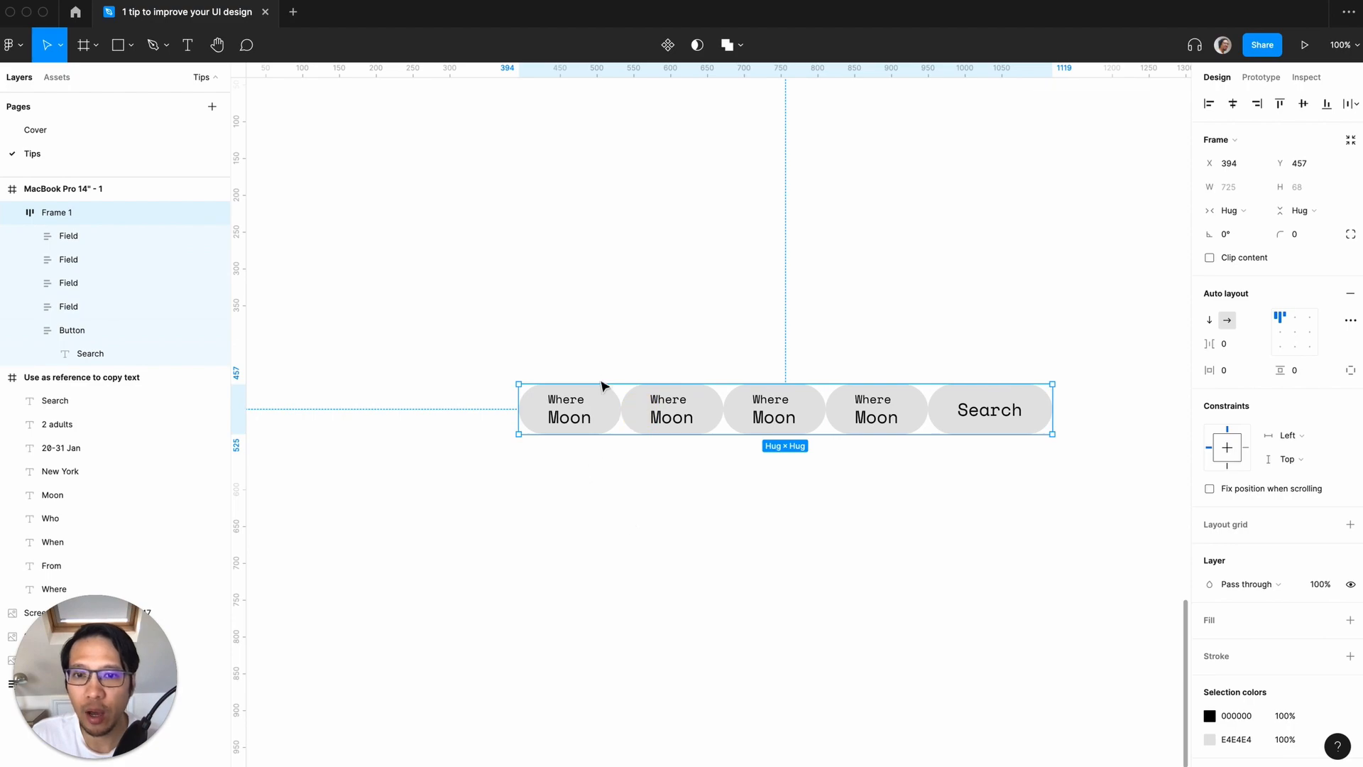
left_click(497, 466)
key("super+minus")
scroll(497, 466, "left", 6)
scroll(497, 466, "up", 10)
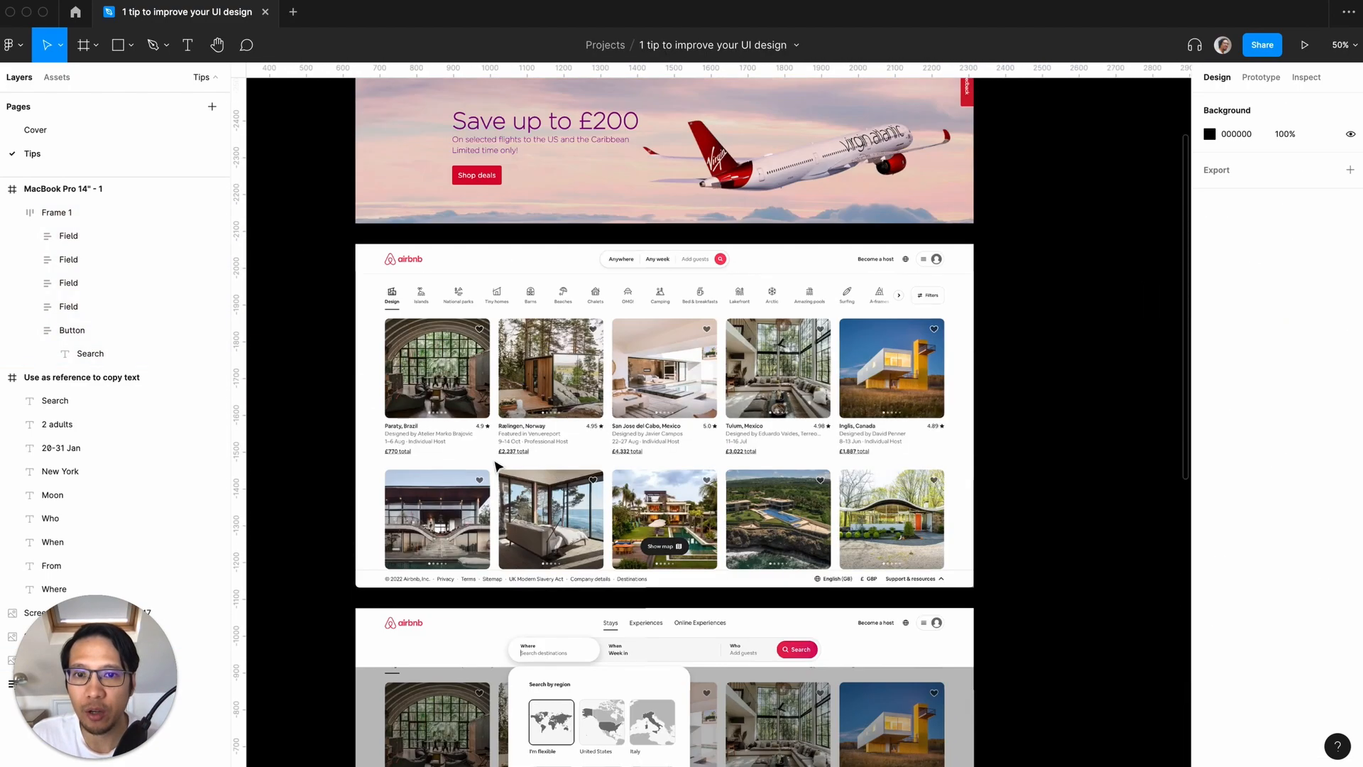
- Examine the expanded search bar and its highlighted Search button in the Airbnb reference screenshot and compare them with the row of pills
scroll(497, 466, "down", 2)
key("super+plus")
scroll(496, 462, "down", 4)
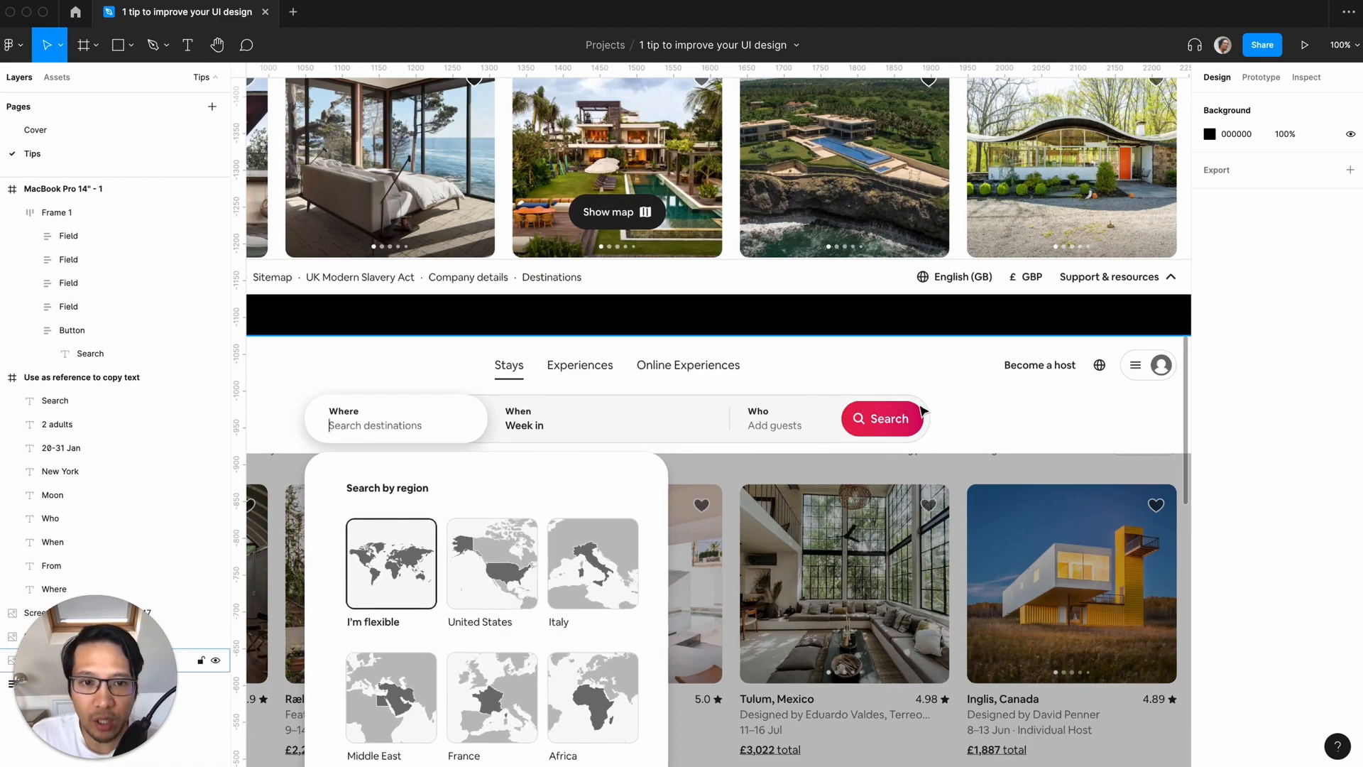
key("super+minus")
key("super+minus")
scroll(953, 475, "down", 6)
scroll(953, 475, "right", 3)
key("super+plus")
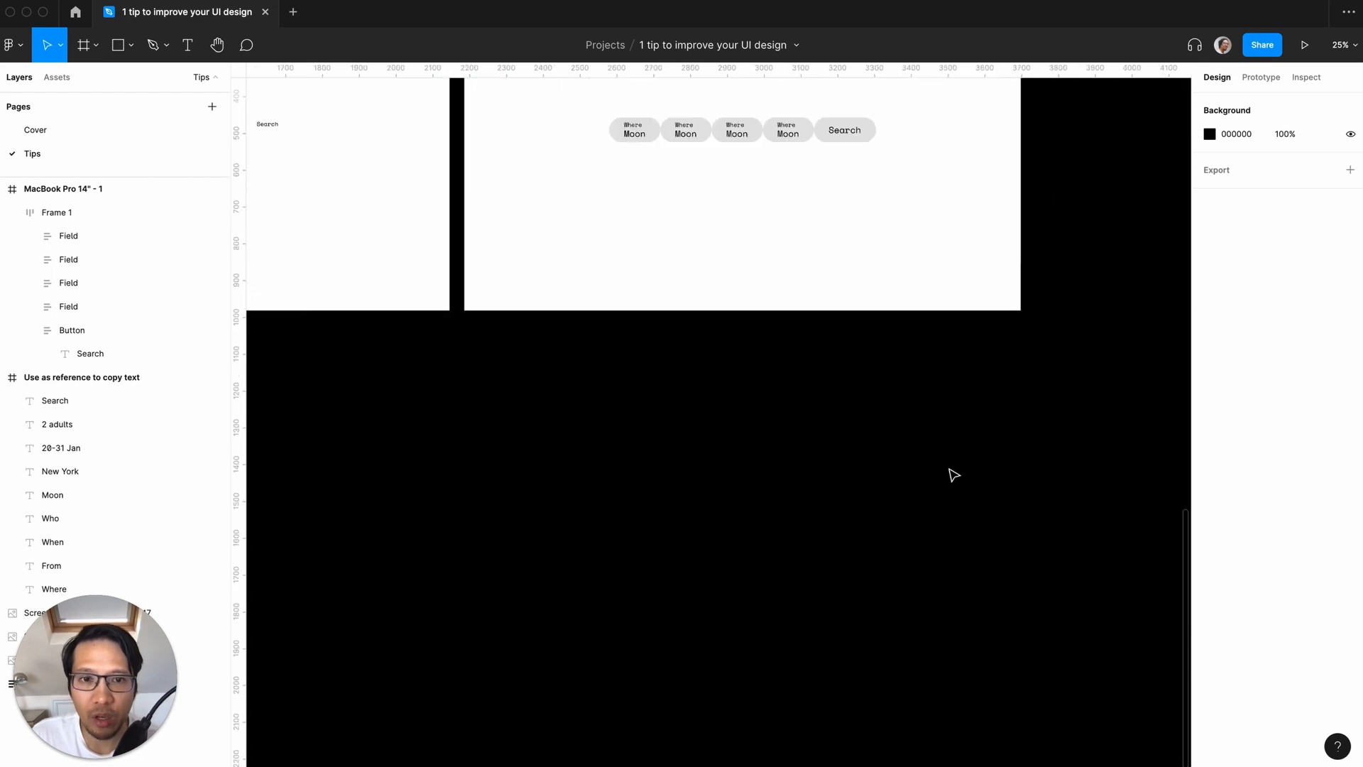
scroll(954, 475, "up", 5)
key("super+plus")
scroll(949, 475, "down", 2)
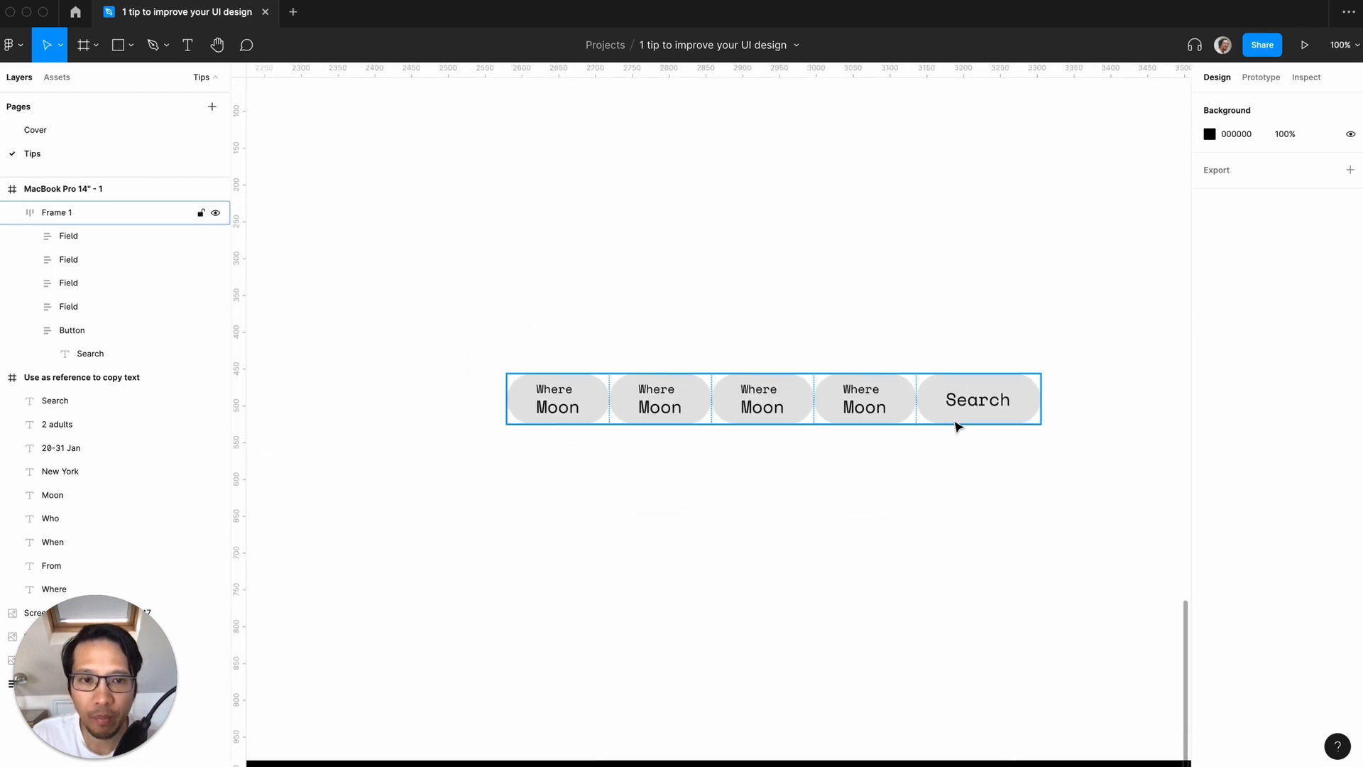
- Set the fill of the Search button to black (000000)
double_click(946, 423)
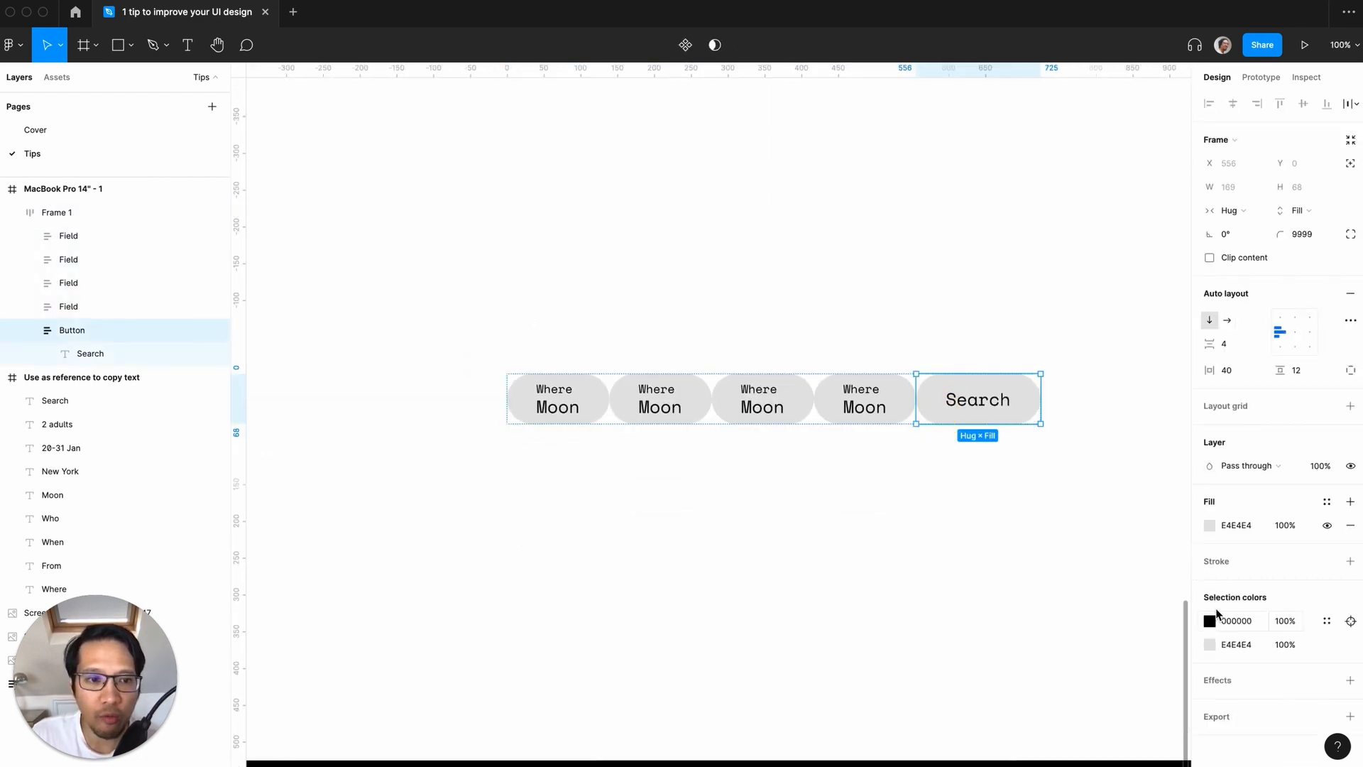
left_click(1227, 527)
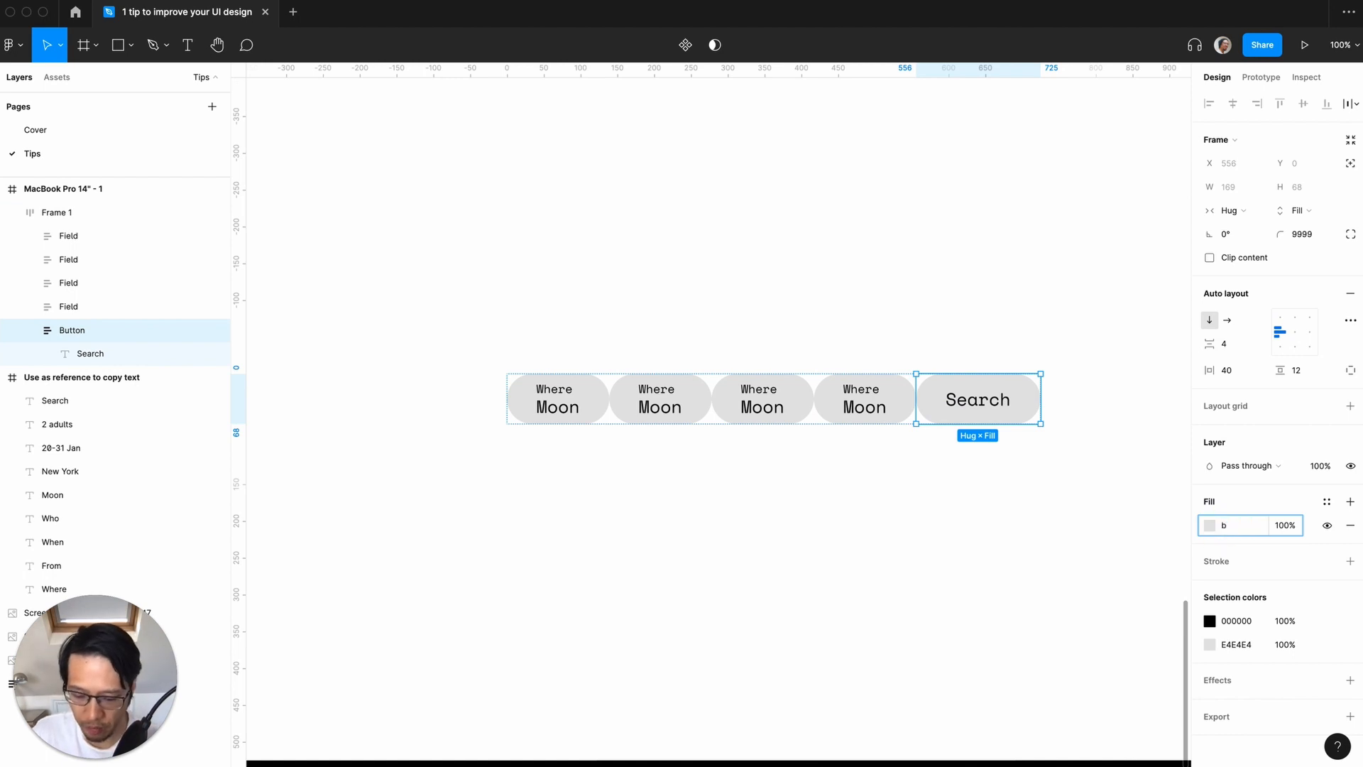
left_click(1208, 525)
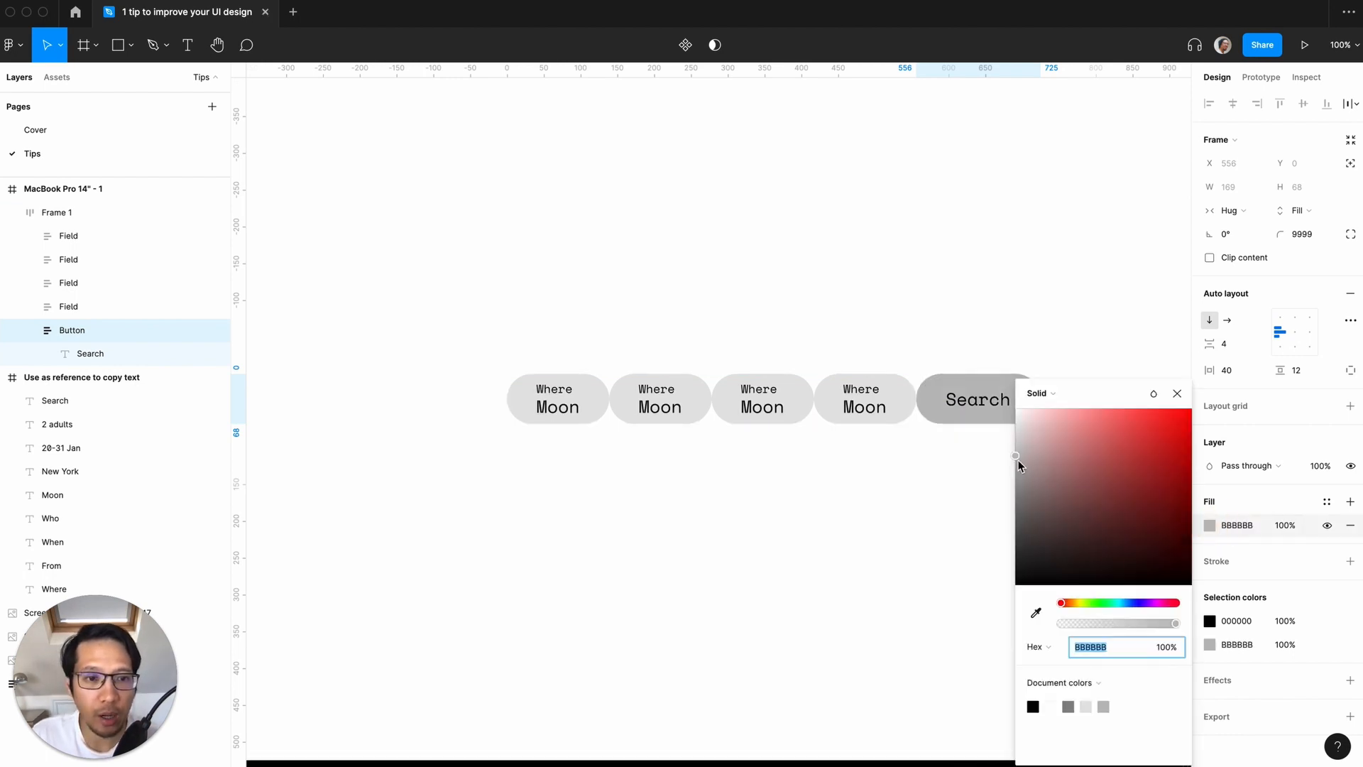
left_click(1013, 593)
left_click(1022, 413)
left_click(1022, 406)
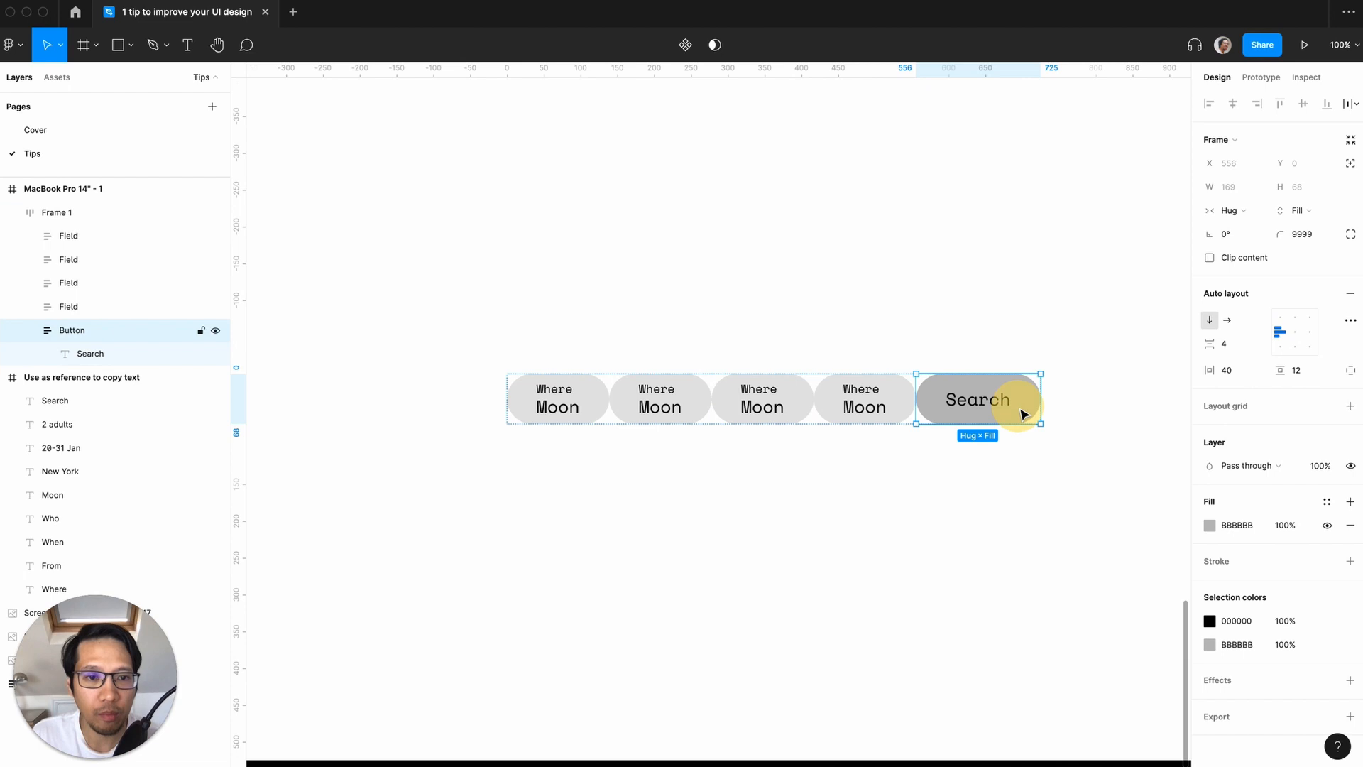
left_click(1210, 526)
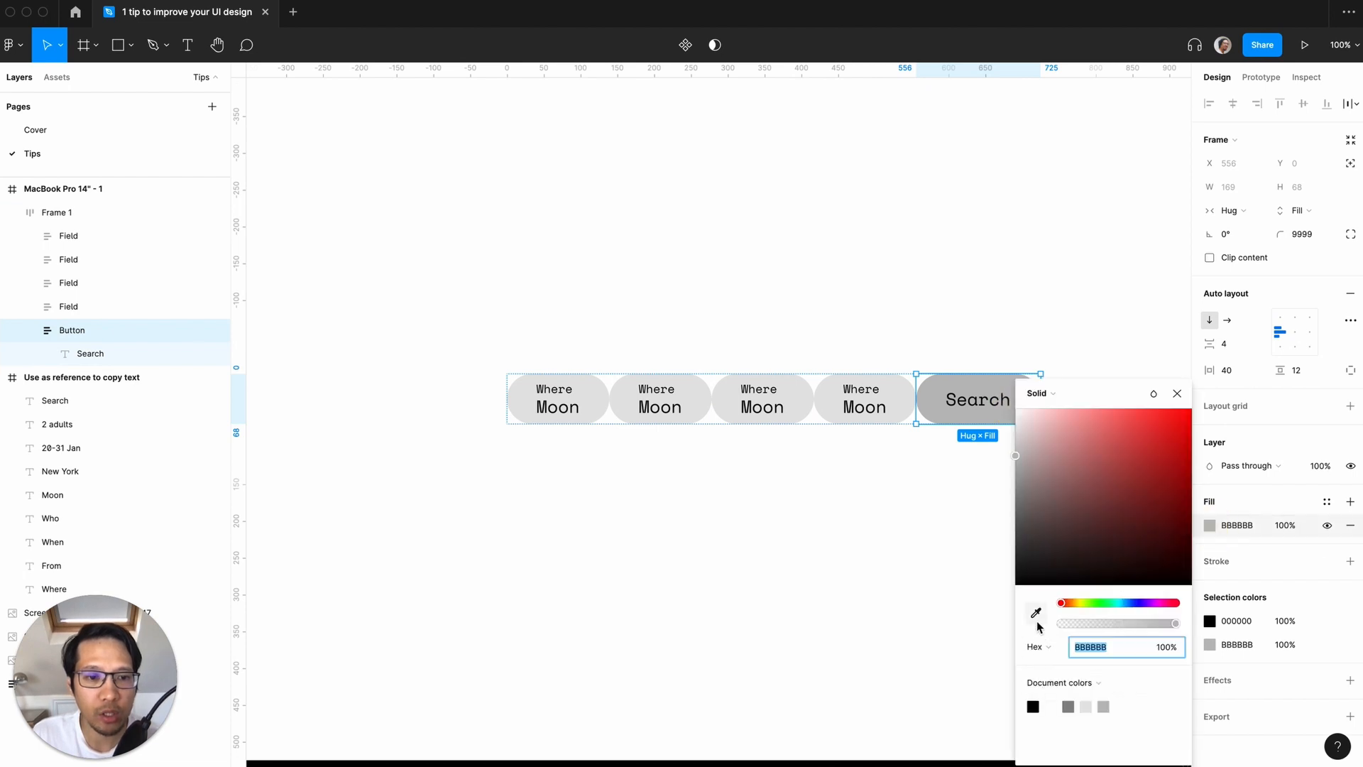
left_click_drag(1017, 458, 1013, 599)
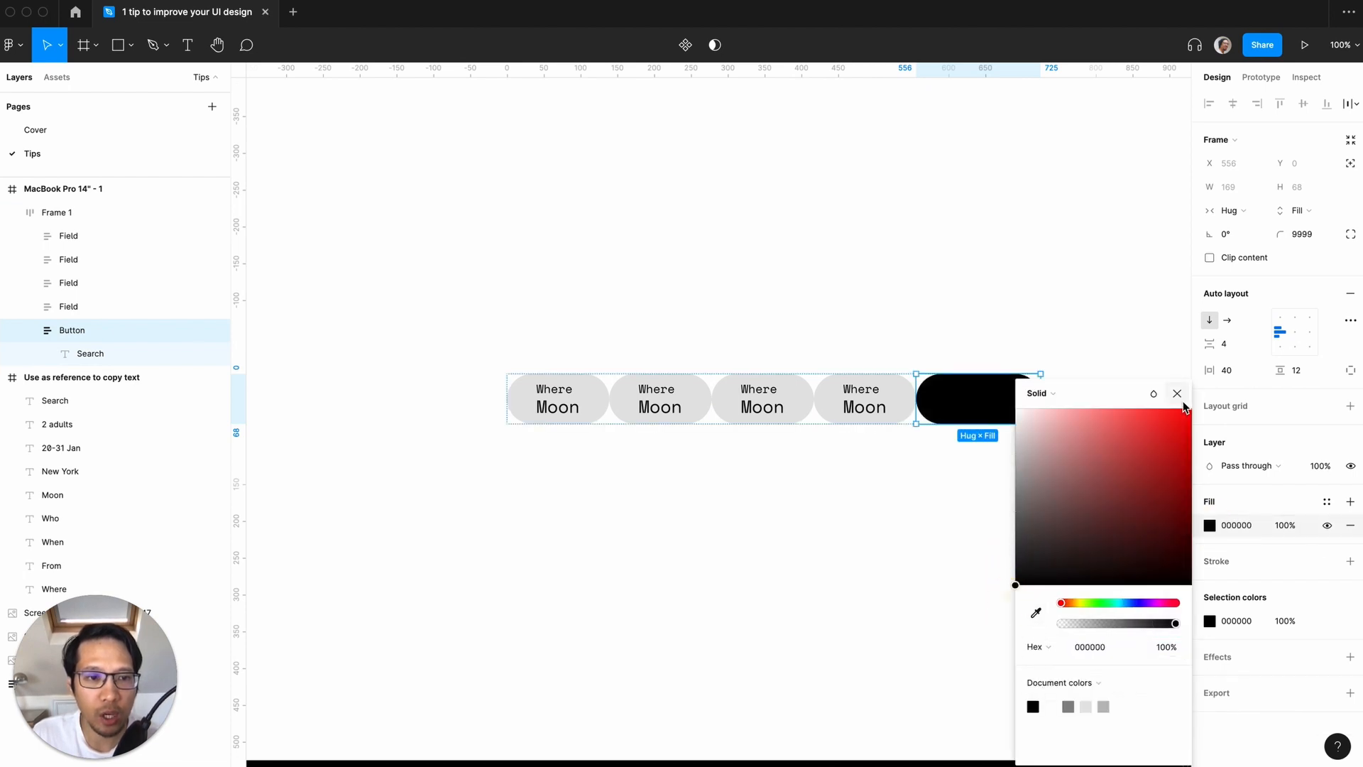
left_click(1178, 393)
- Set the text colour of the Search button's label to white
left_click(984, 401)
left_click(984, 401)
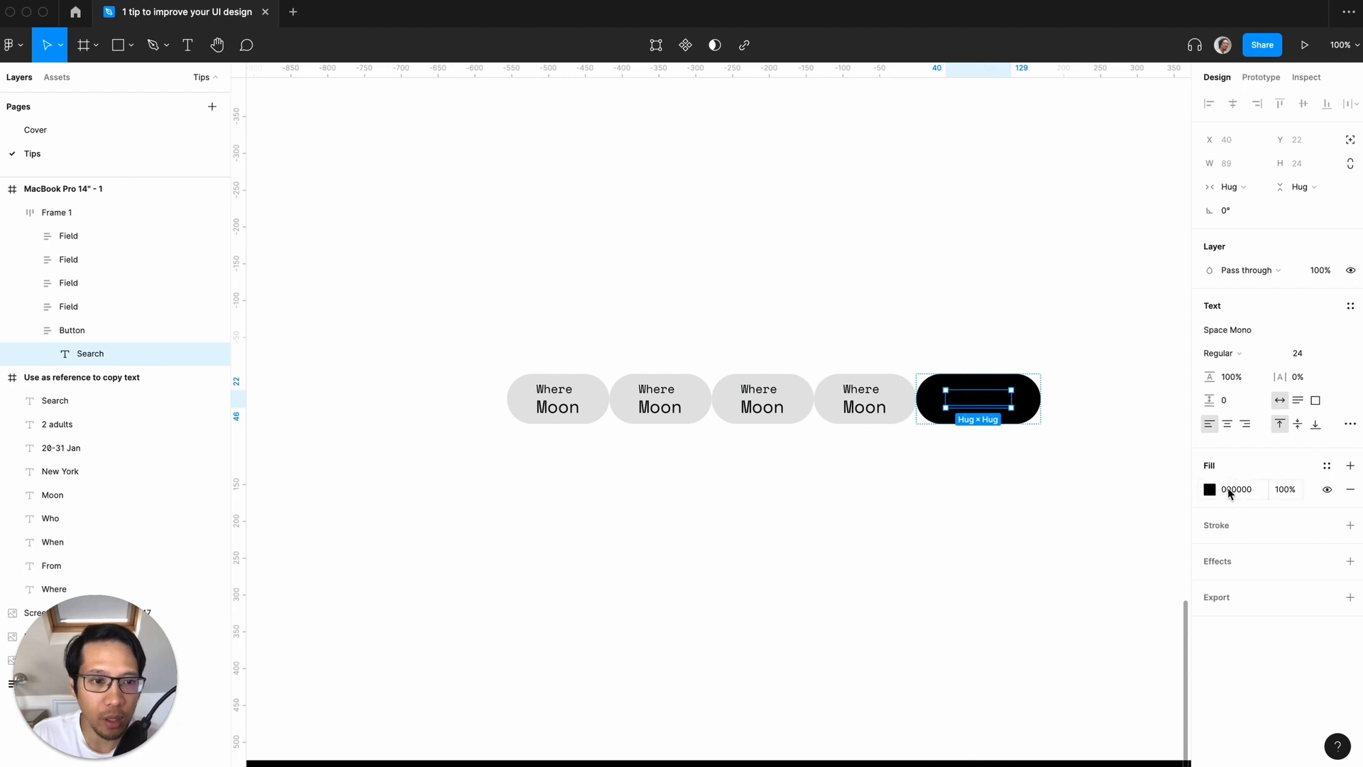
type("white")
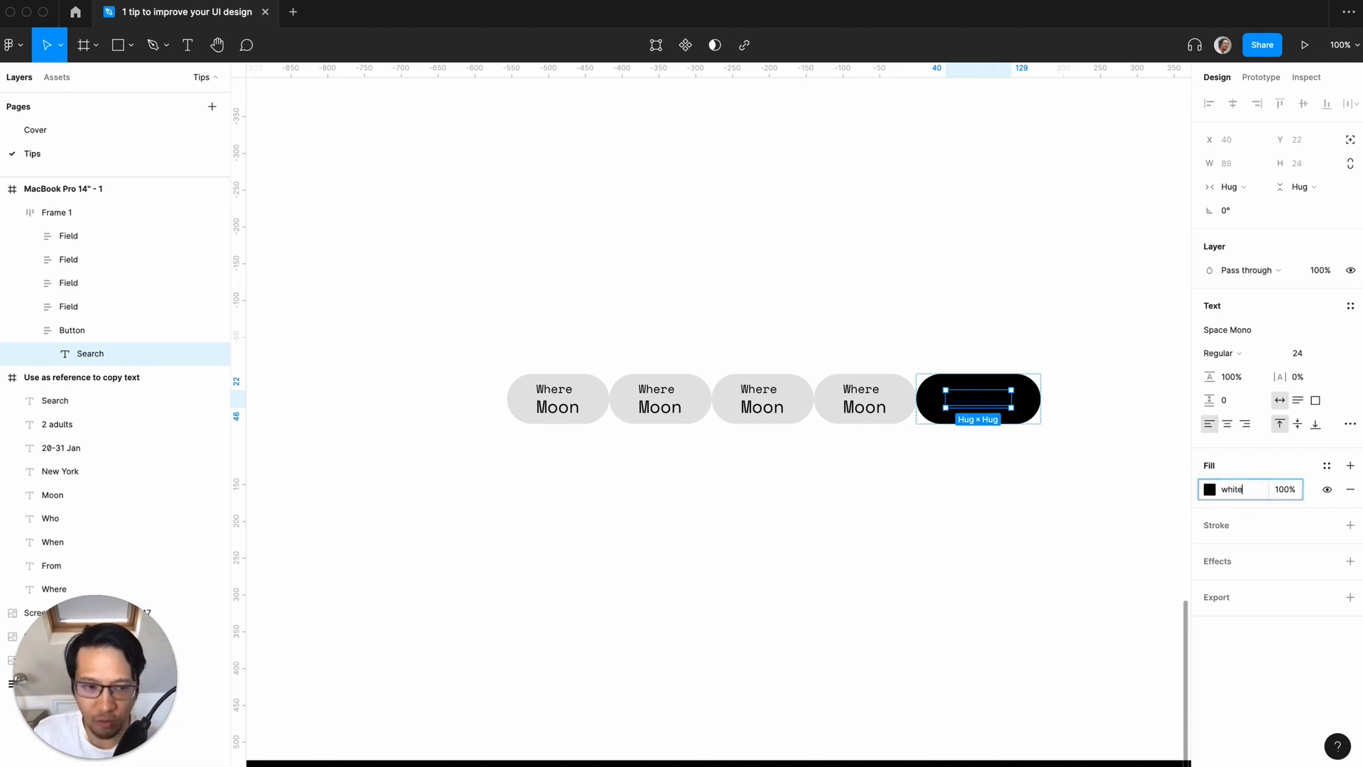
key("Return")
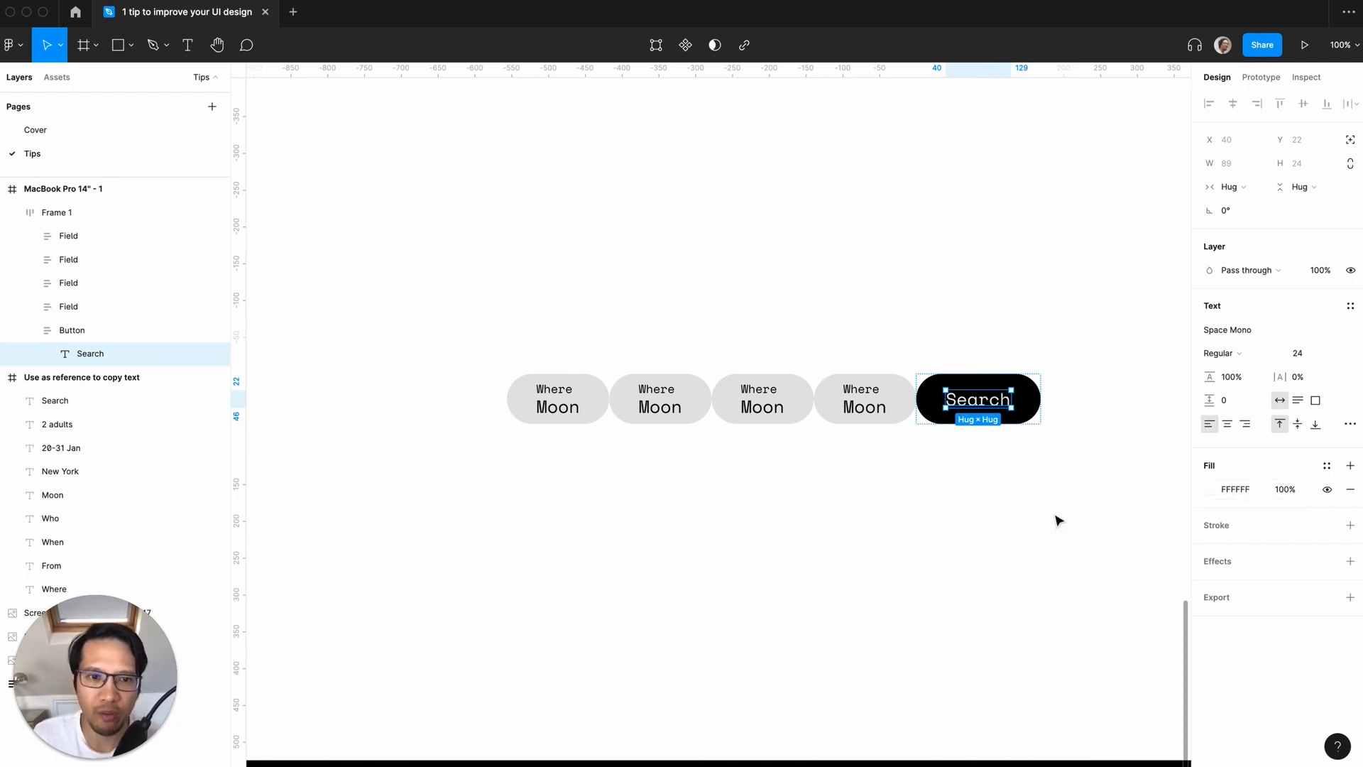
left_click(1057, 520)
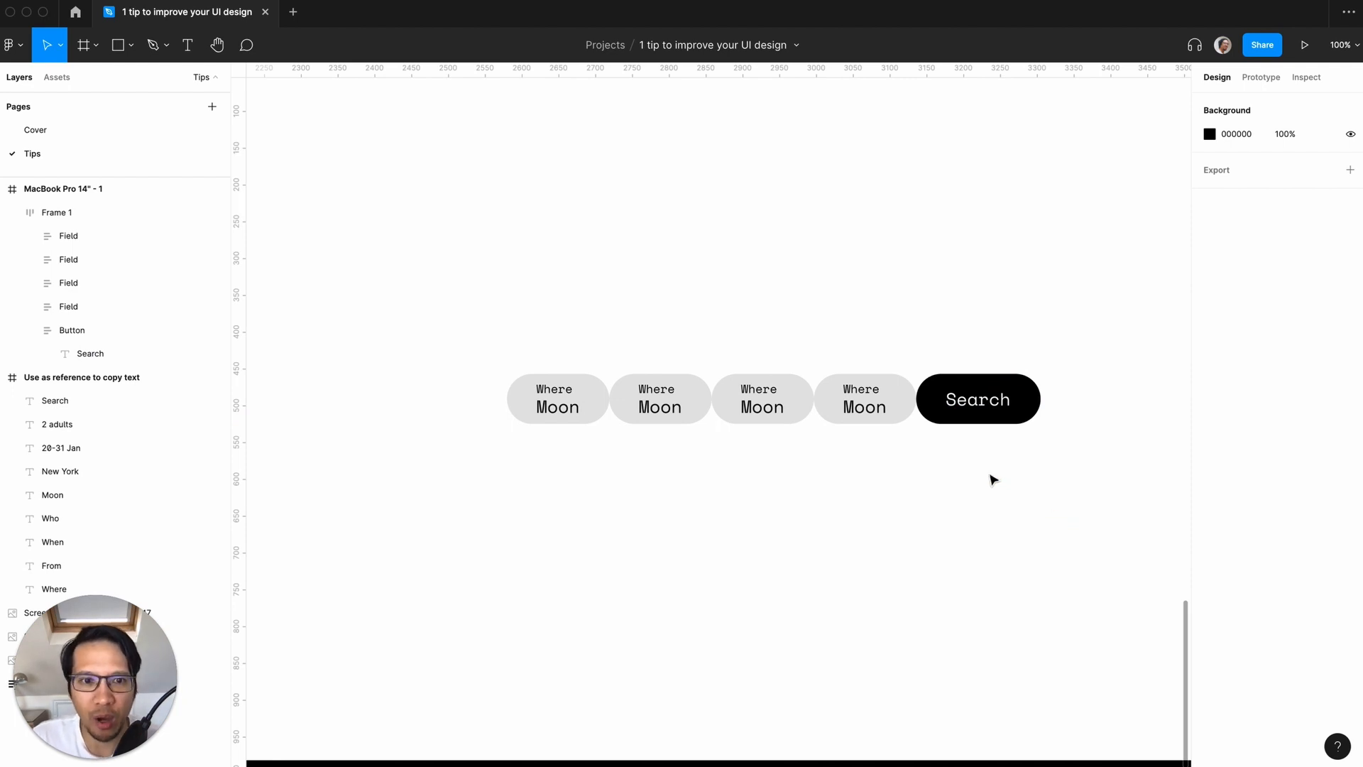
- Add a black stroke with a width of 1 to the frame holding the fields and the Search button
left_click(945, 417)
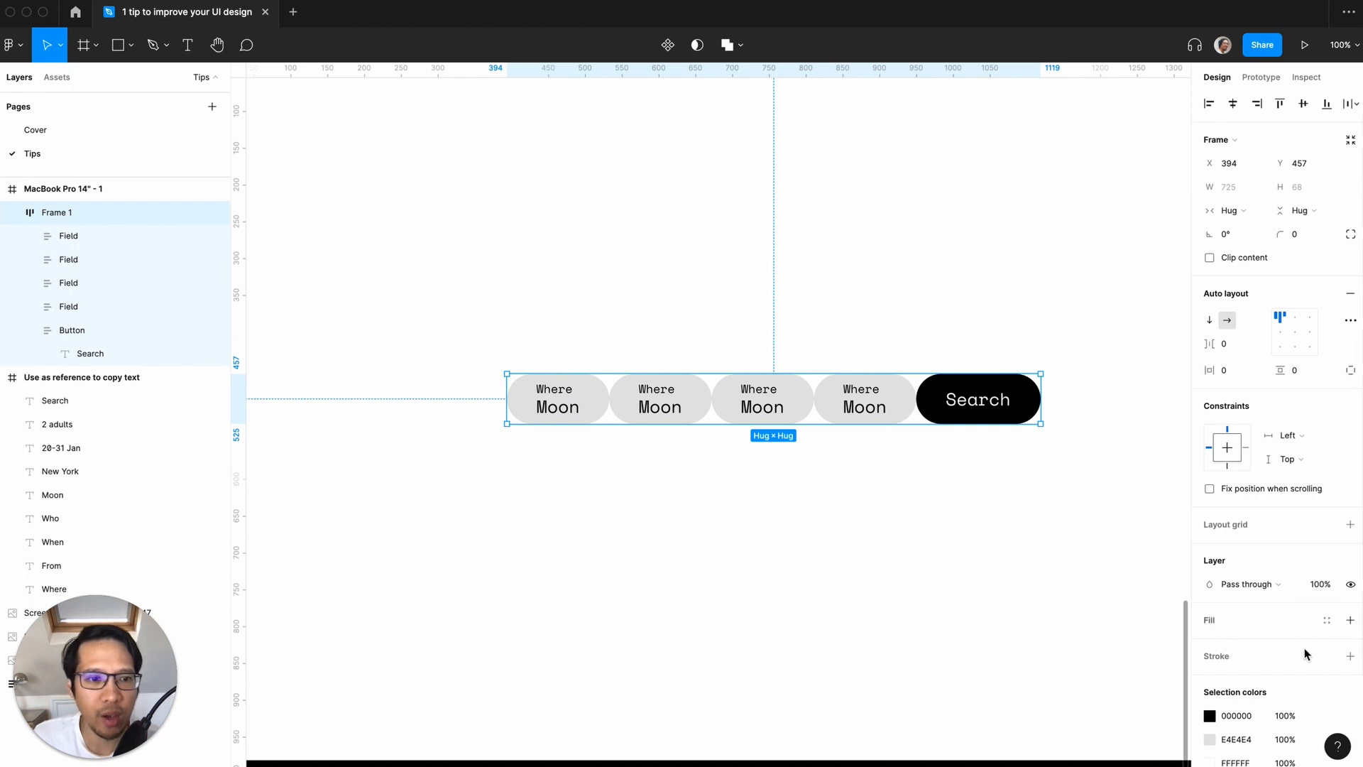
left_click(1350, 656)
scroll(1256, 630, "down", 2)
left_click(1227, 664)
- Set both the horizontal and vertical padding of the outlined frame to 4
left_click(1235, 646)
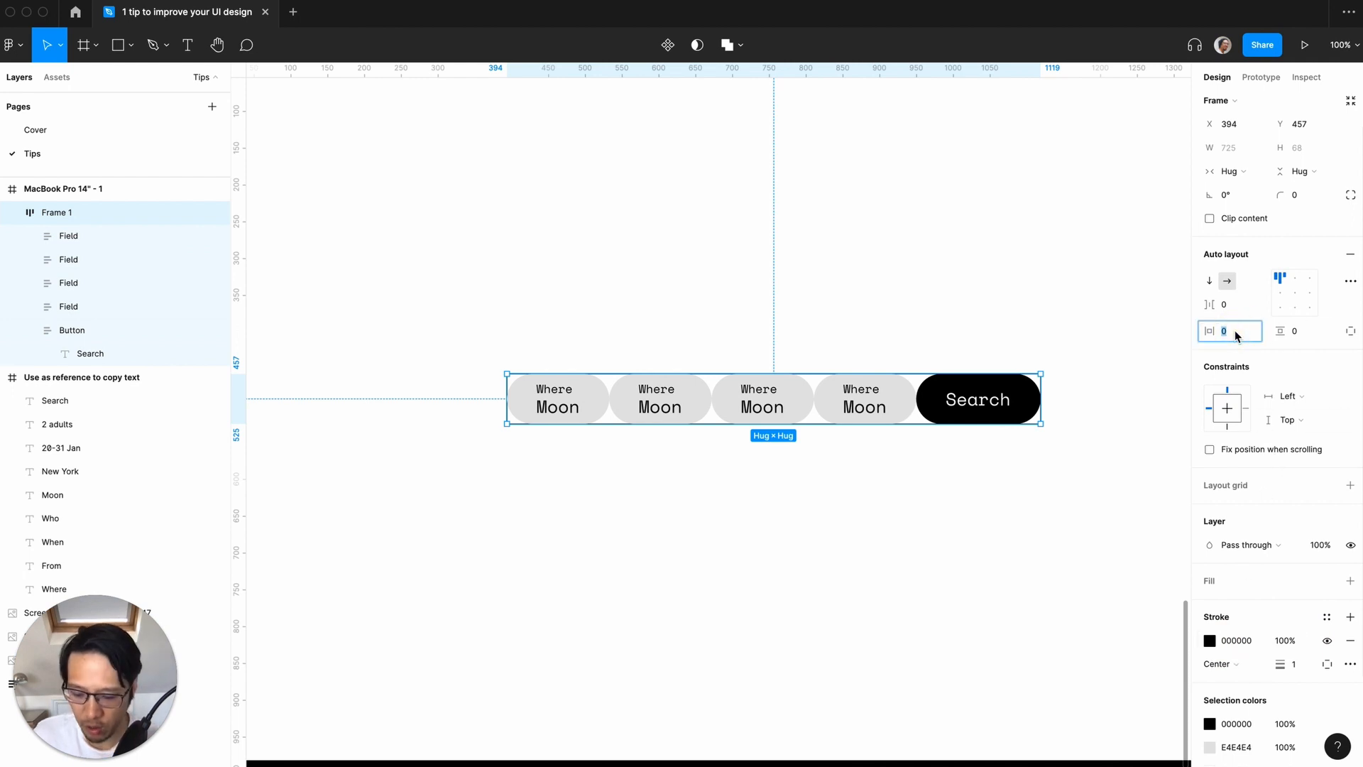
type("4")
left_click(1305, 332)
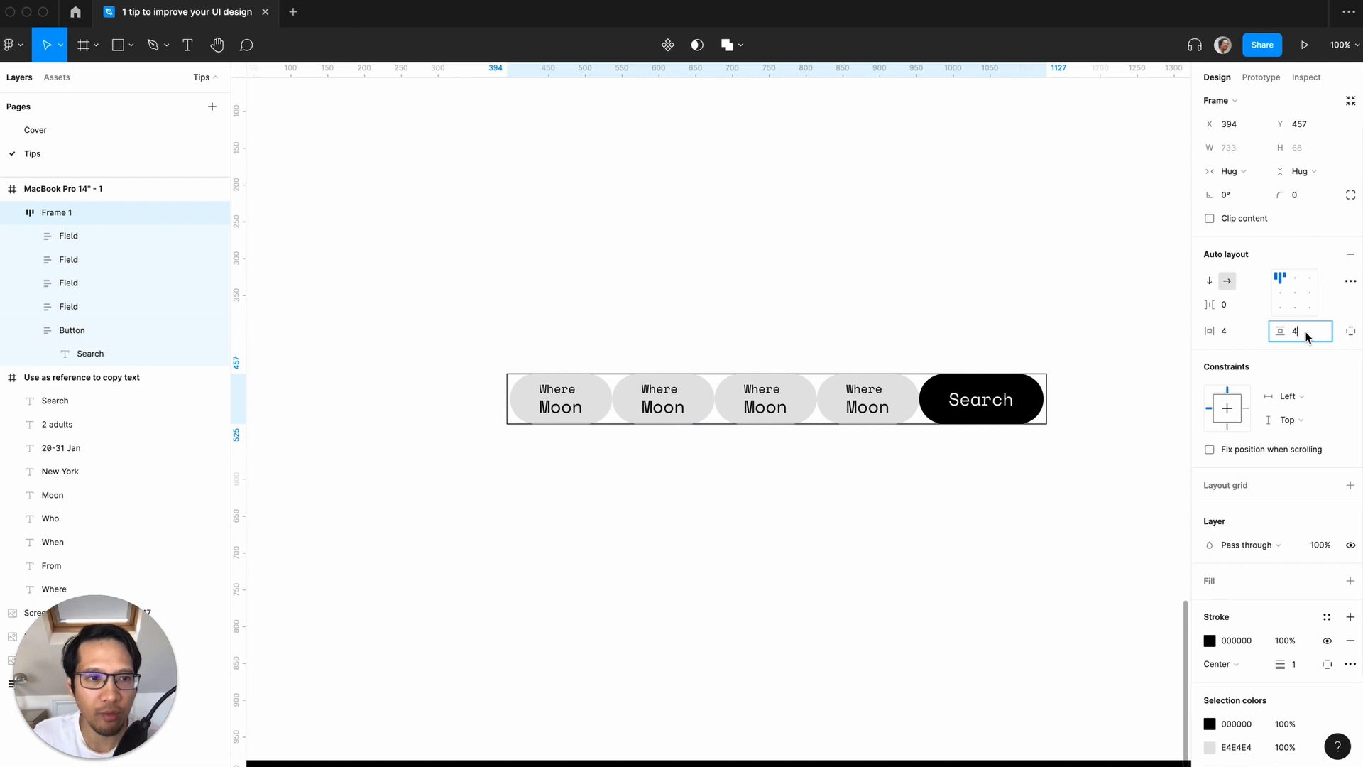
type("4")
key("Return")
- Round the outlined frame into a pill shape with a corner radius of 9999
left_click(1304, 200)
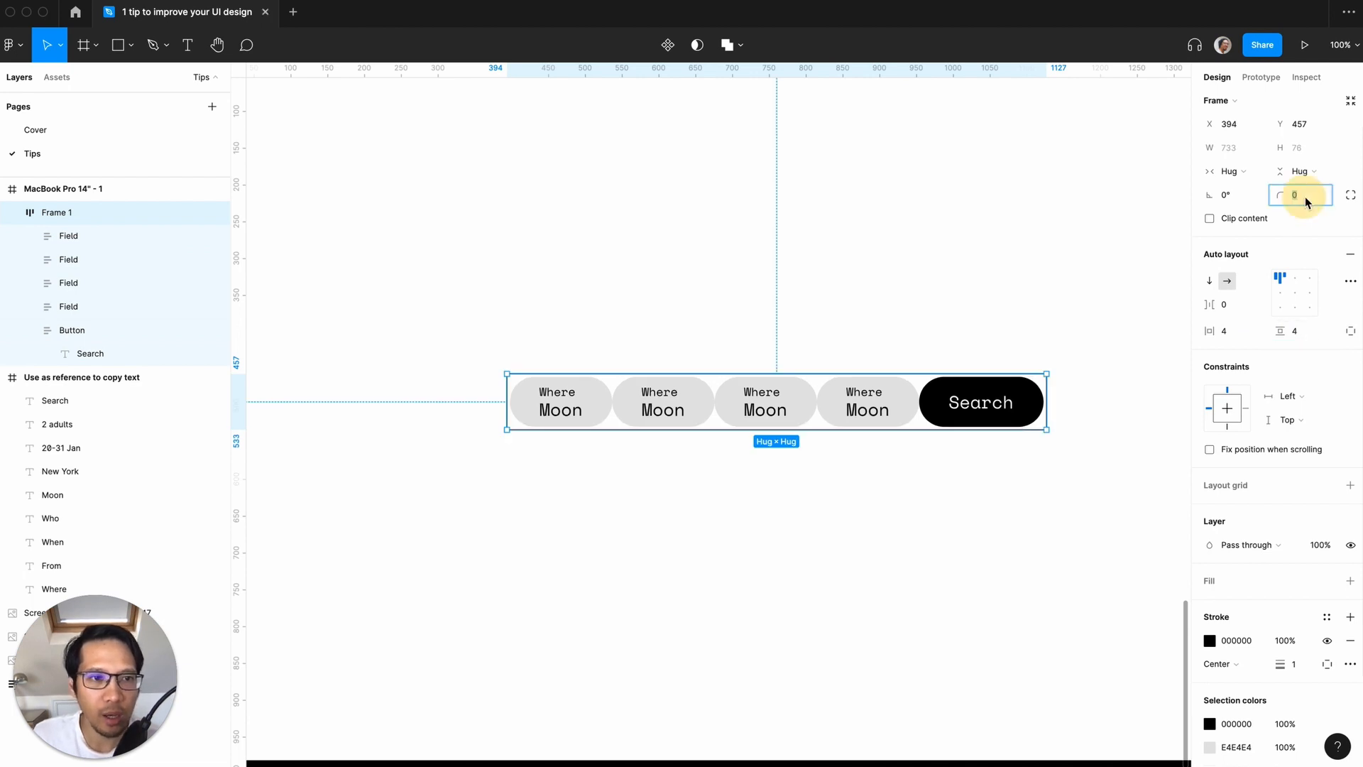
key("Return")
left_click(1101, 481)
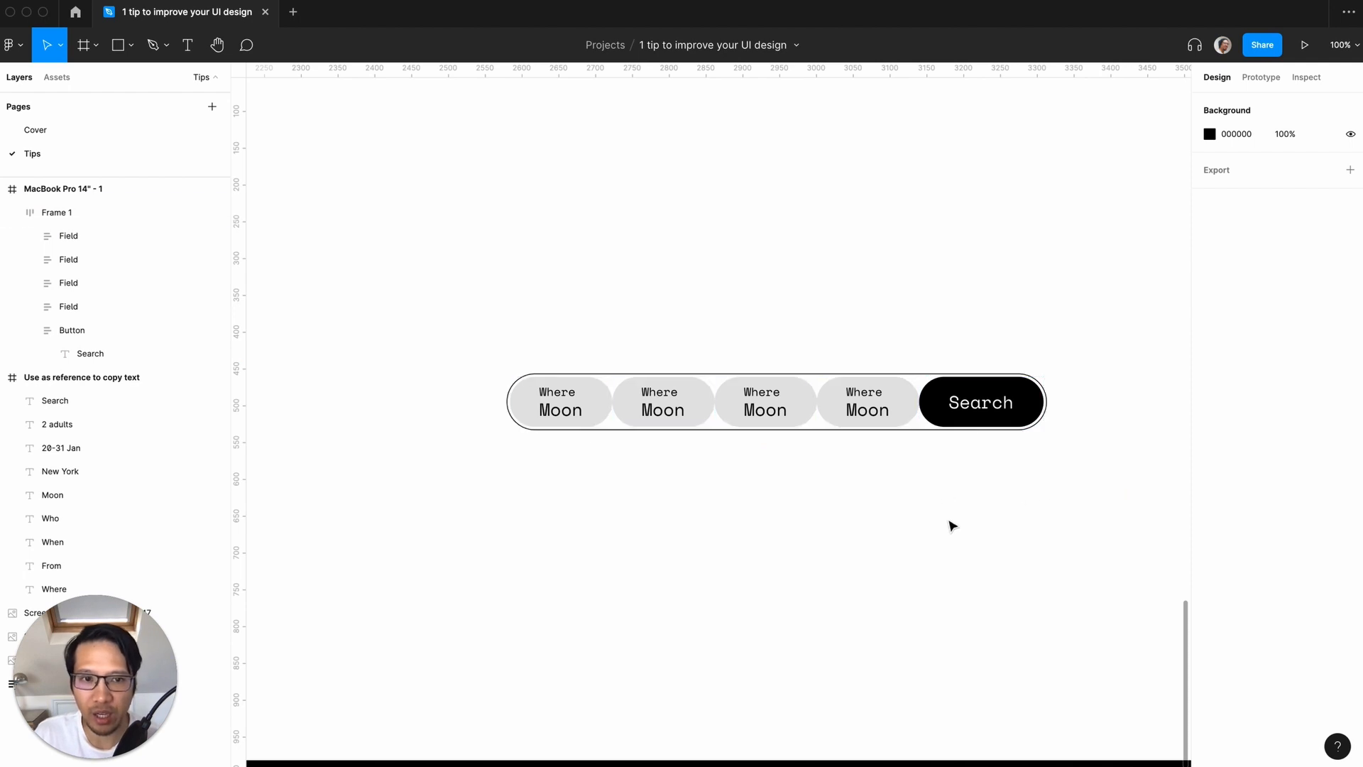
scroll(953, 526, "right", 5)
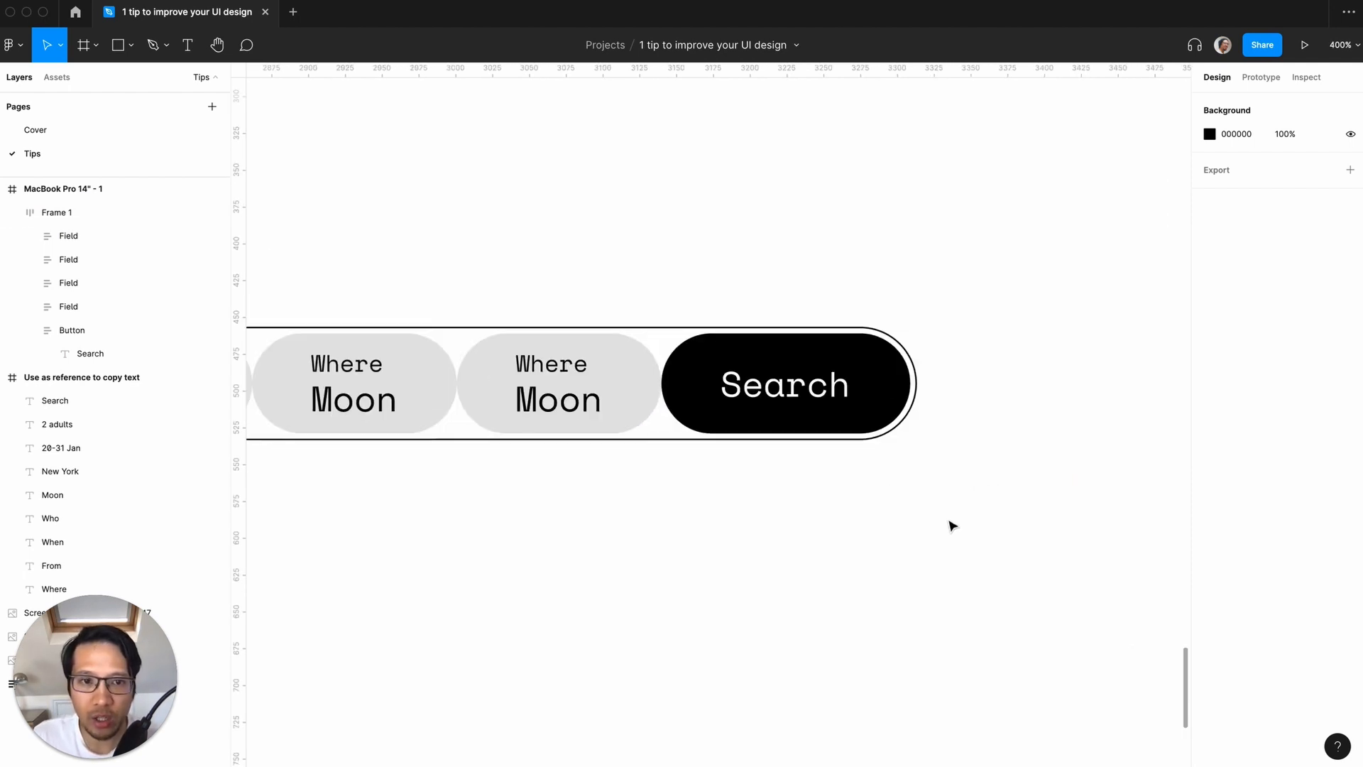
scroll(952, 526, "left", 4)
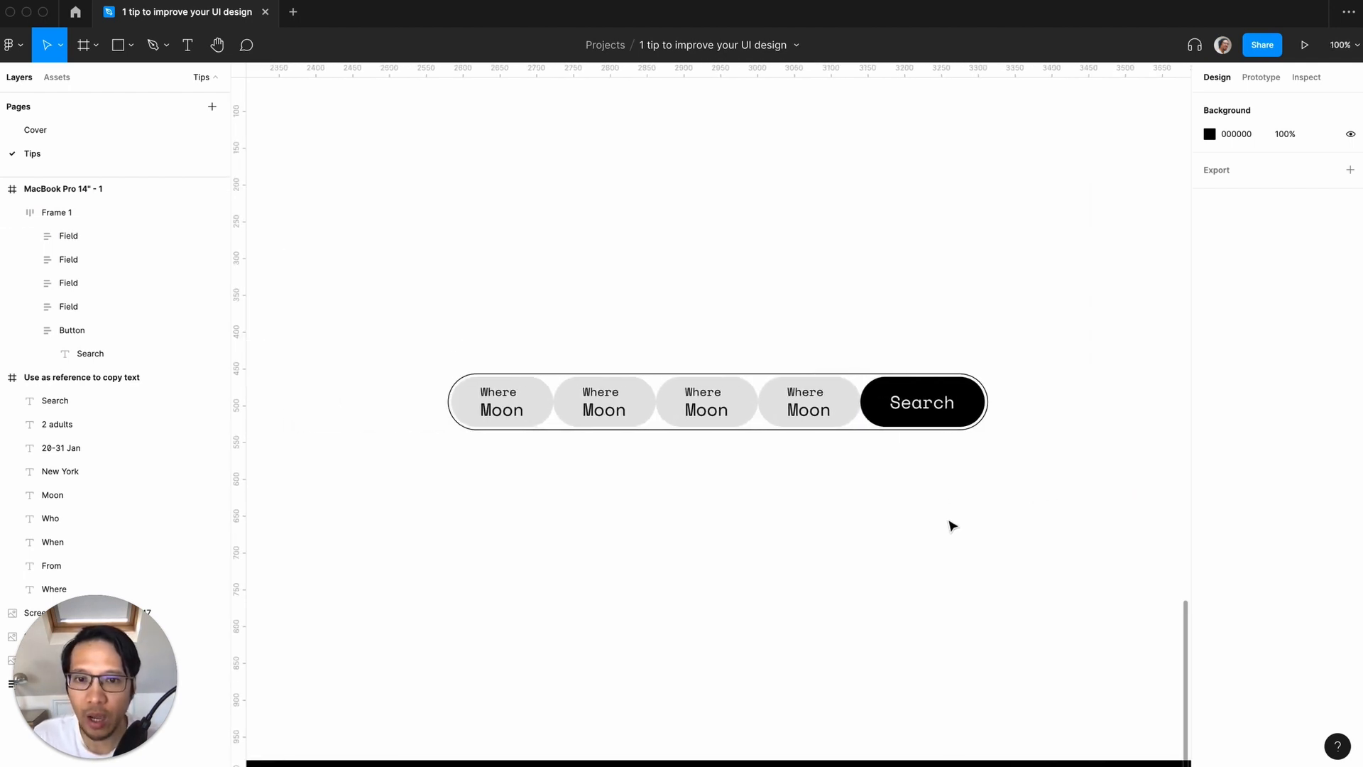
- Increase the horizontal and vertical padding of the outlined frame to 8
left_click(874, 427)
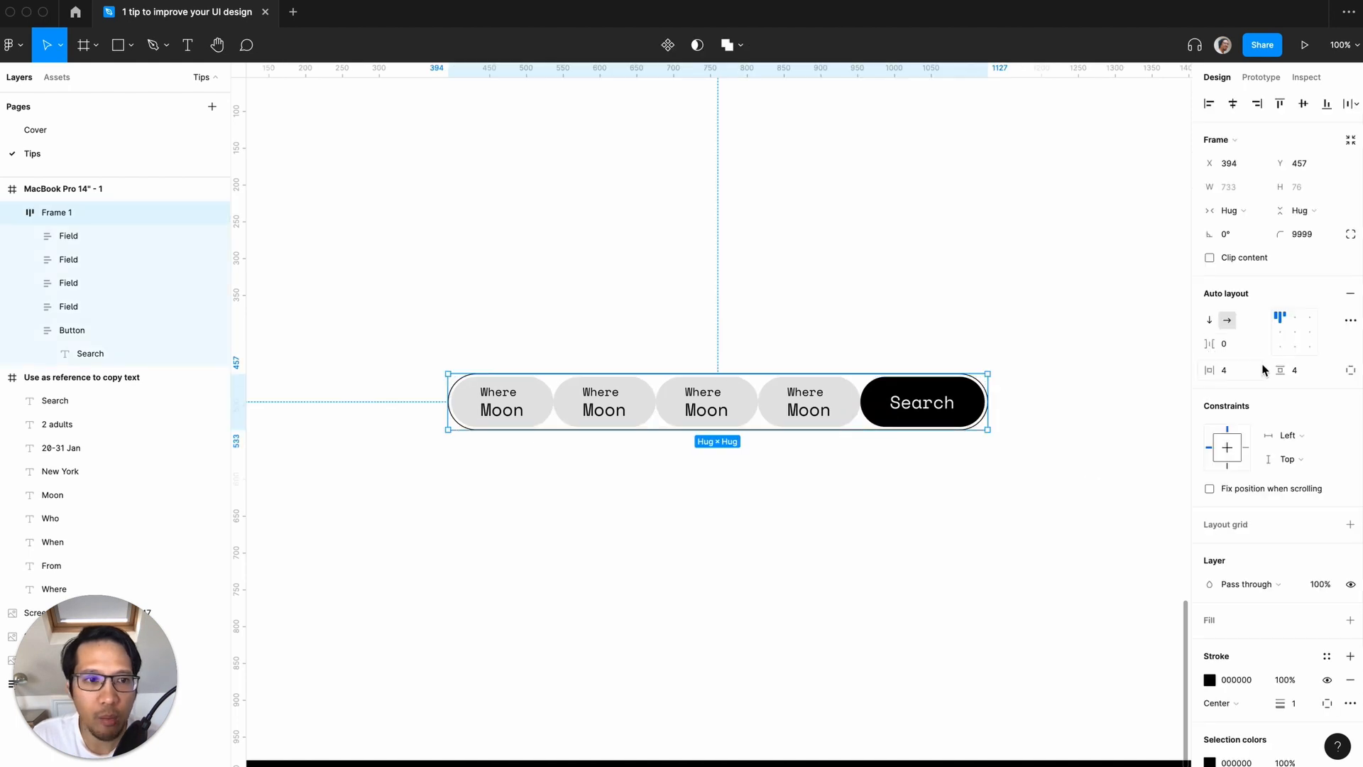
left_click(1232, 368)
type("8")
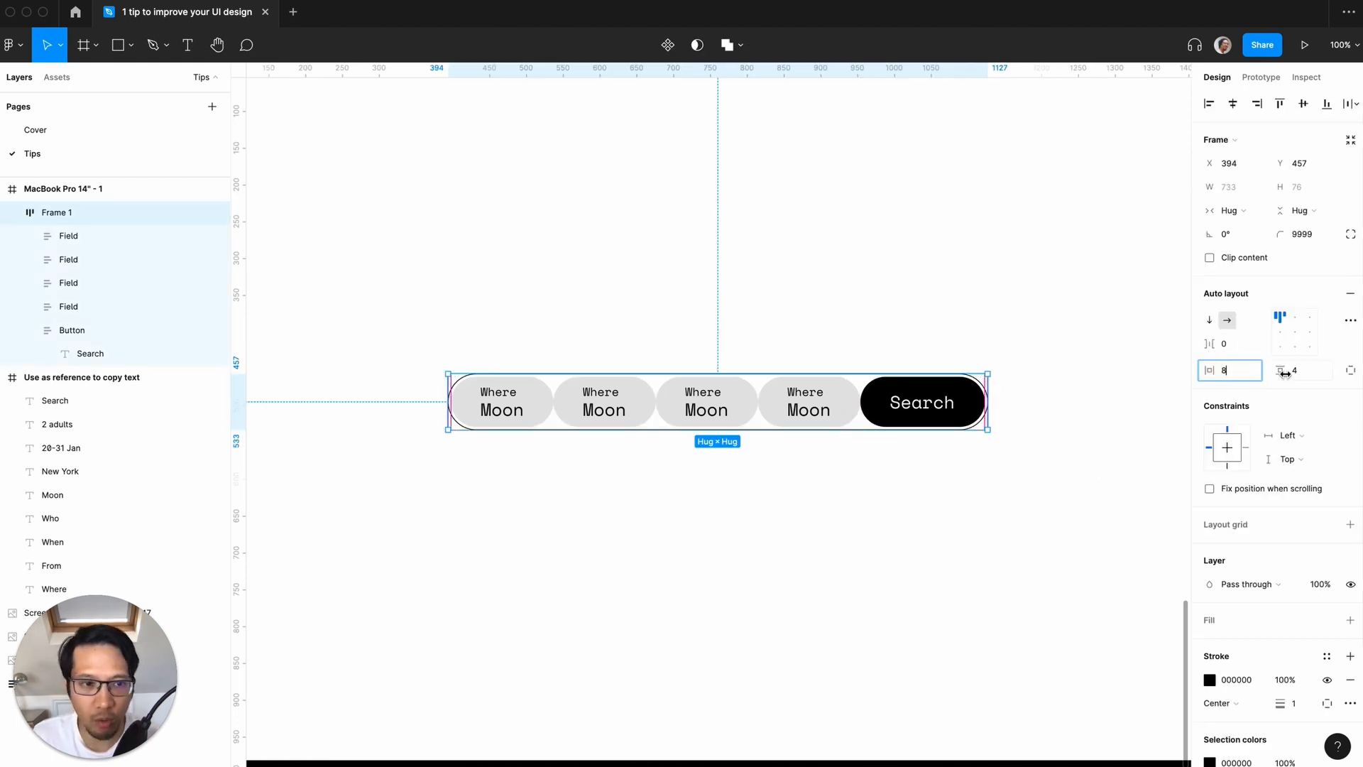
left_click(1302, 370)
type("8")
left_click(1045, 551)
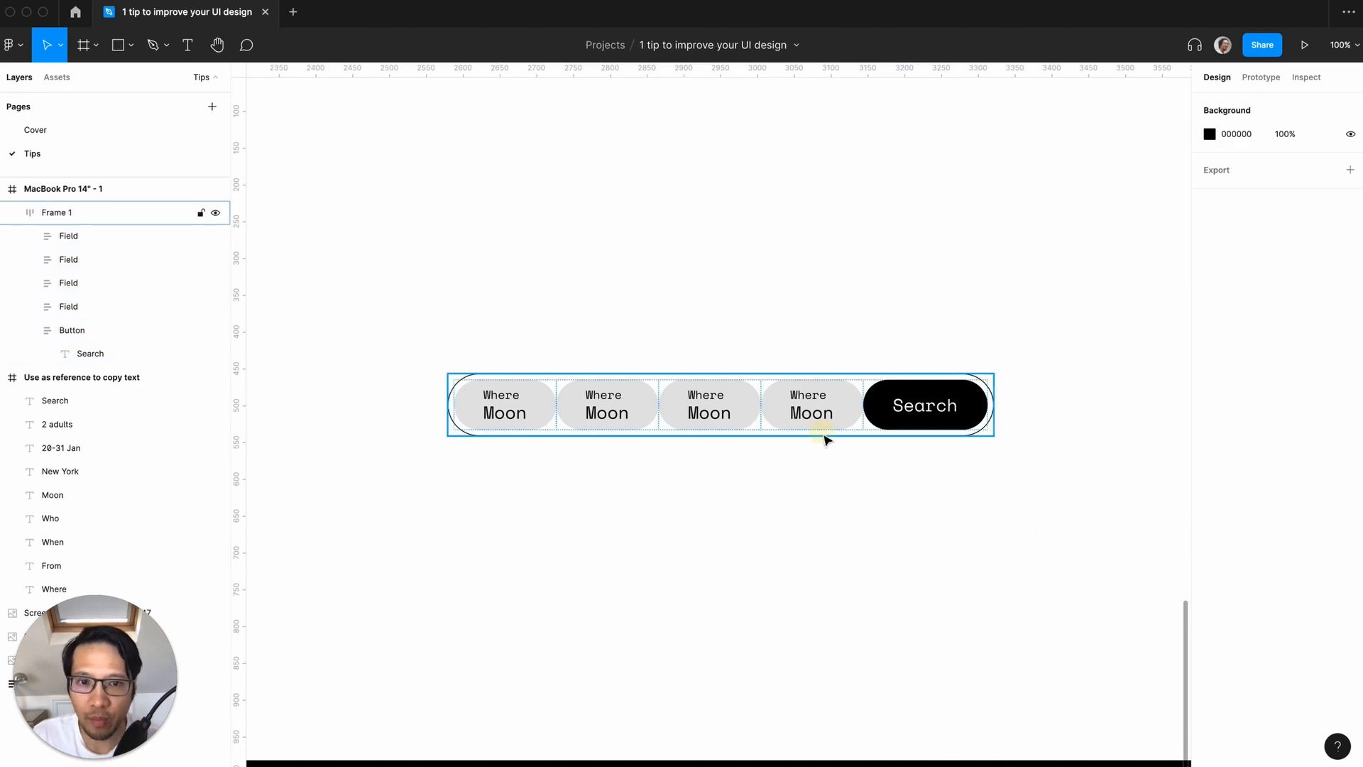
- Try a spacing of 8 between the items in the search bar and return it to 0
left_click(824, 434)
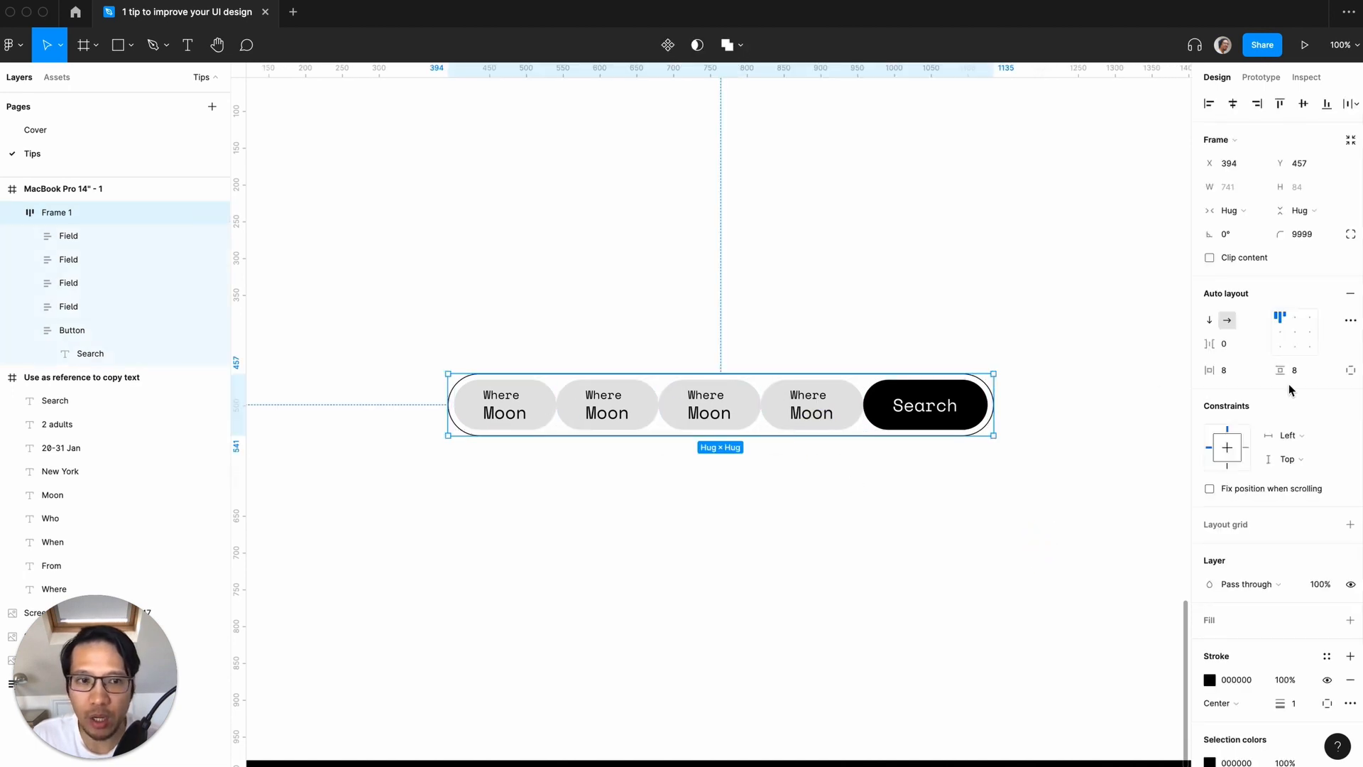
left_click(1232, 345)
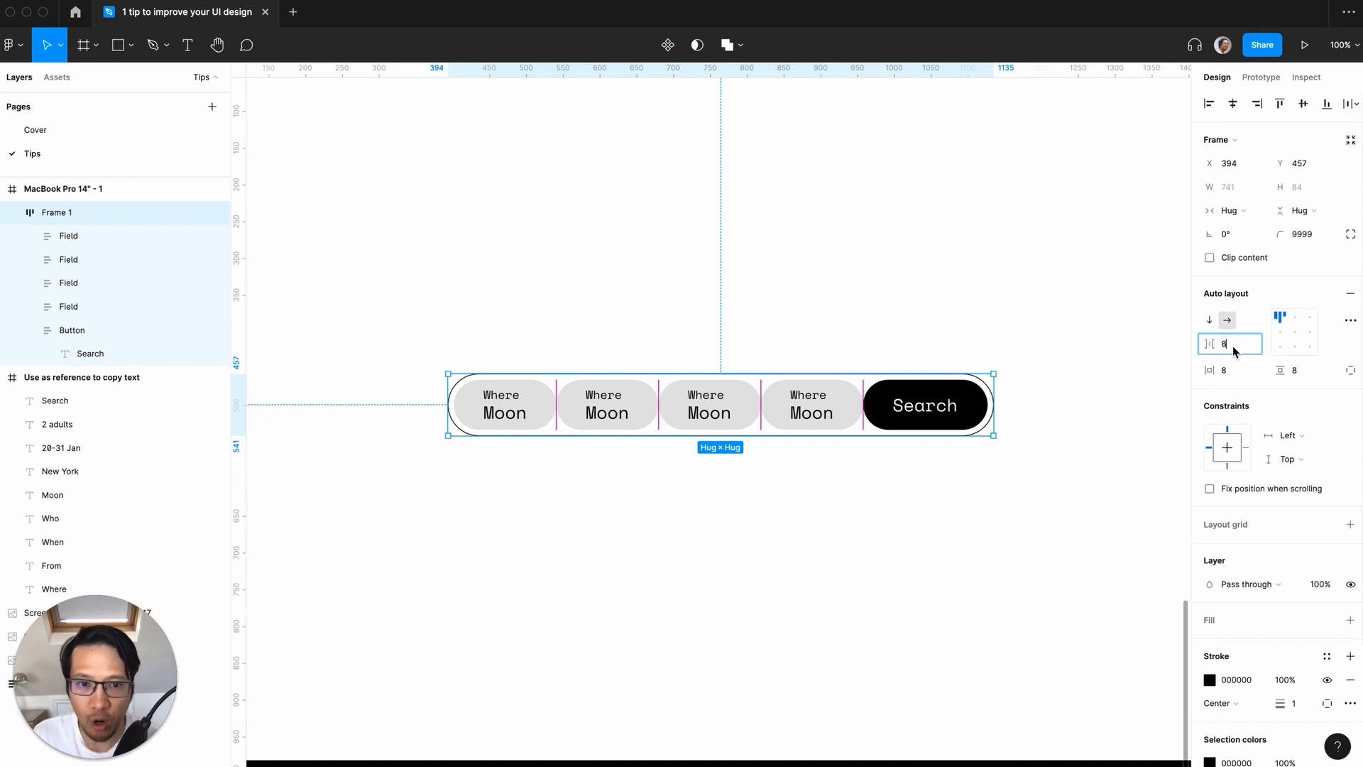
key("Return")
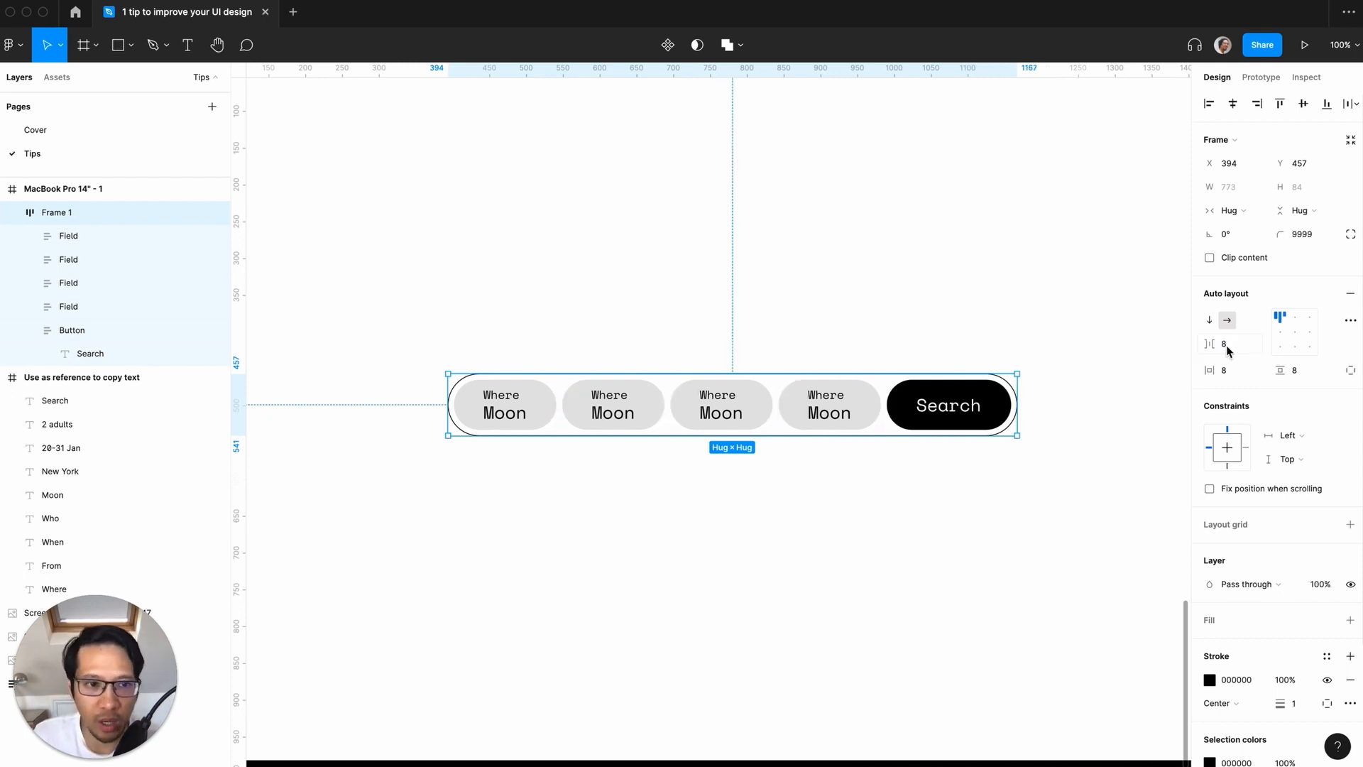
left_click(1229, 346)
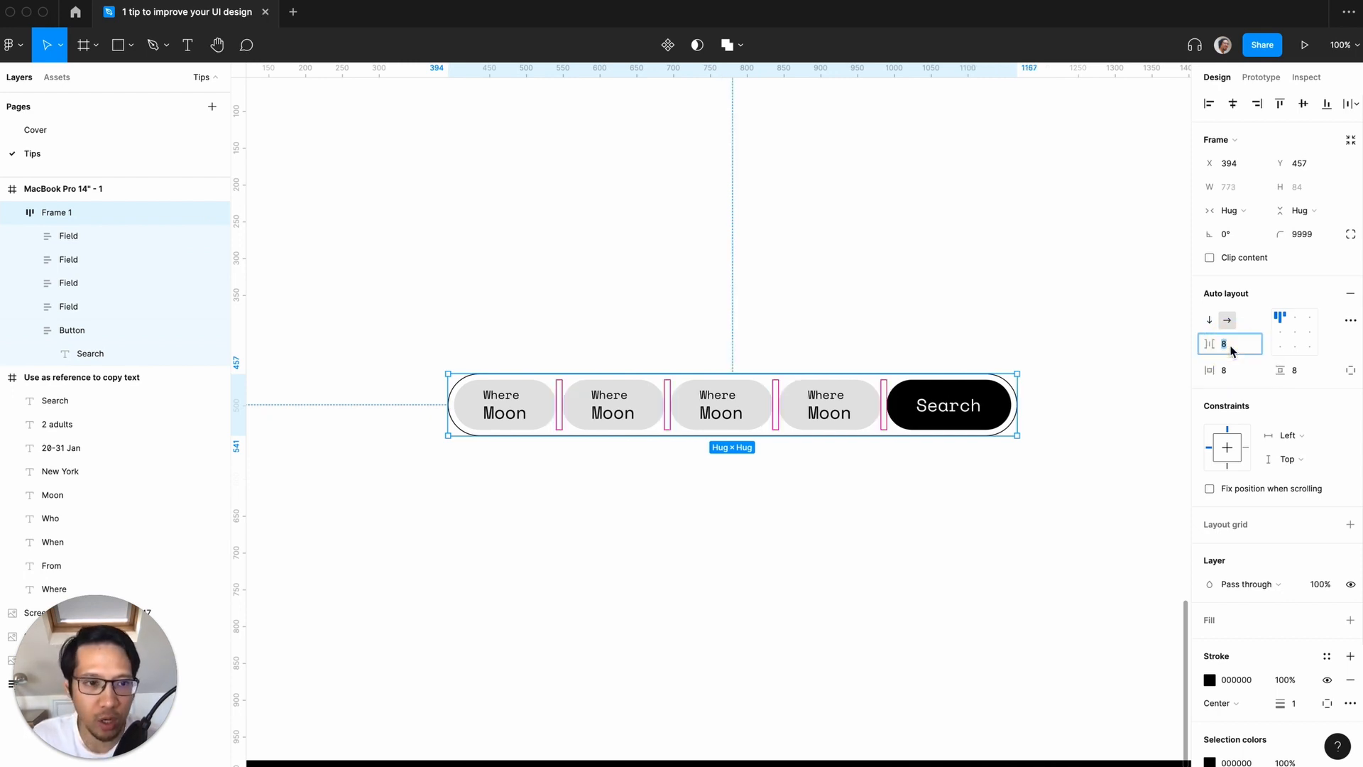
key("Return")
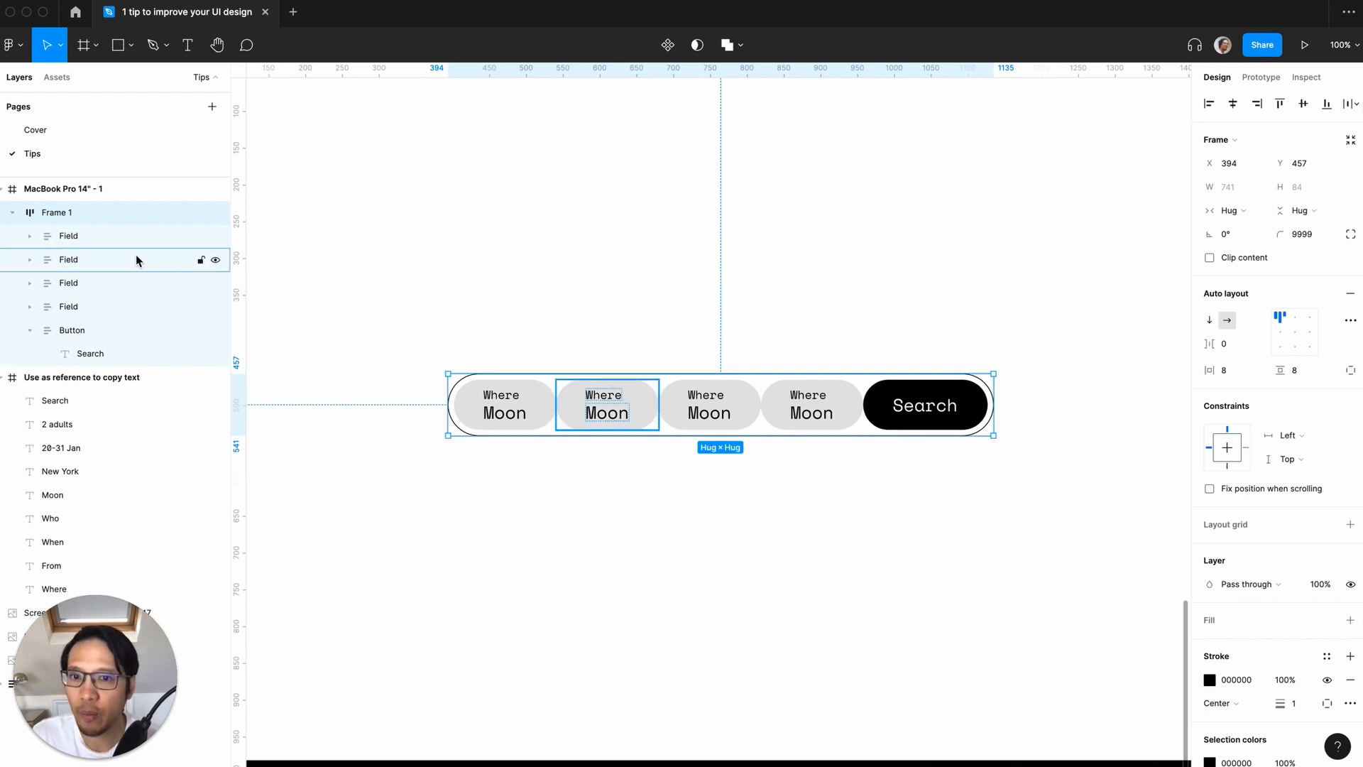
- Hide the grey fill of all four Field frames in the search bar
left_click(418, 488)
left_click(539, 417)
left_click(538, 417)
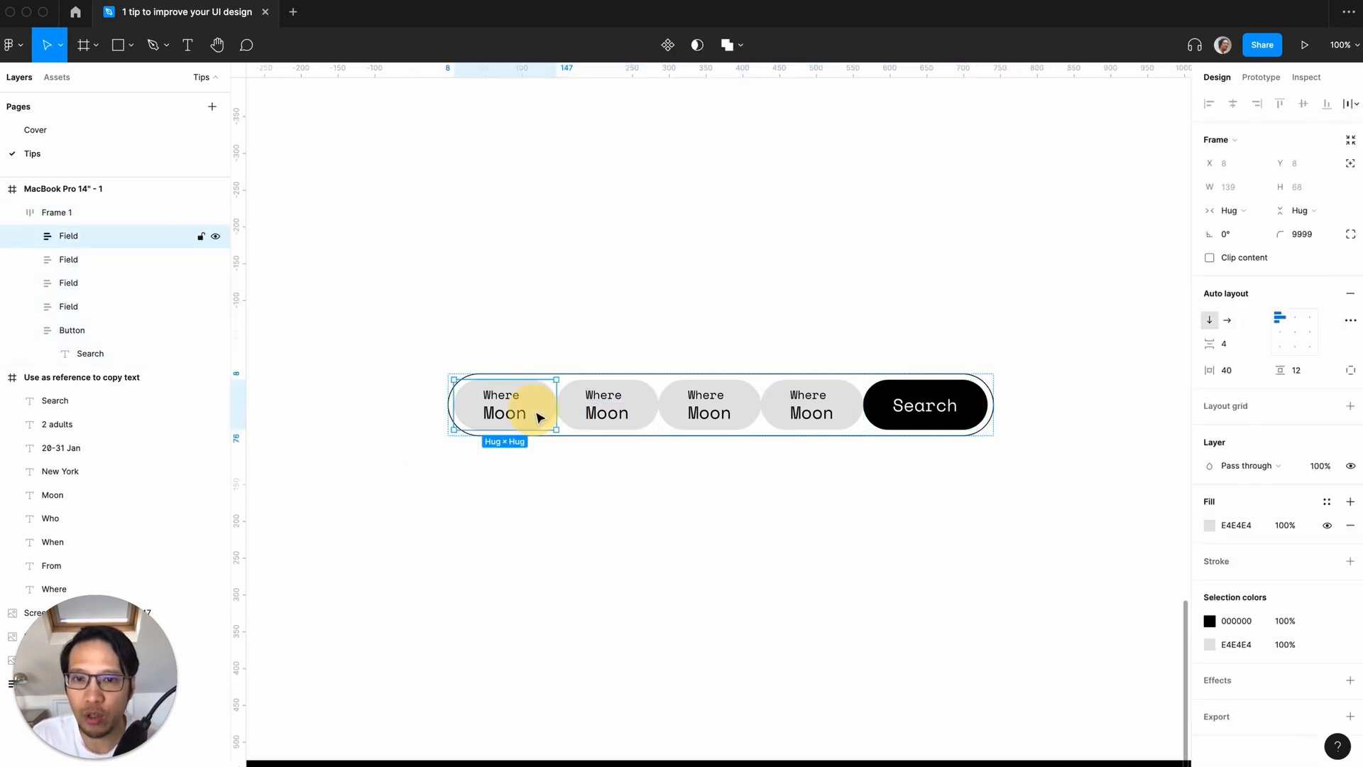
left_click(58, 214)
left_click(85, 238)
left_click(84, 305, "shift")
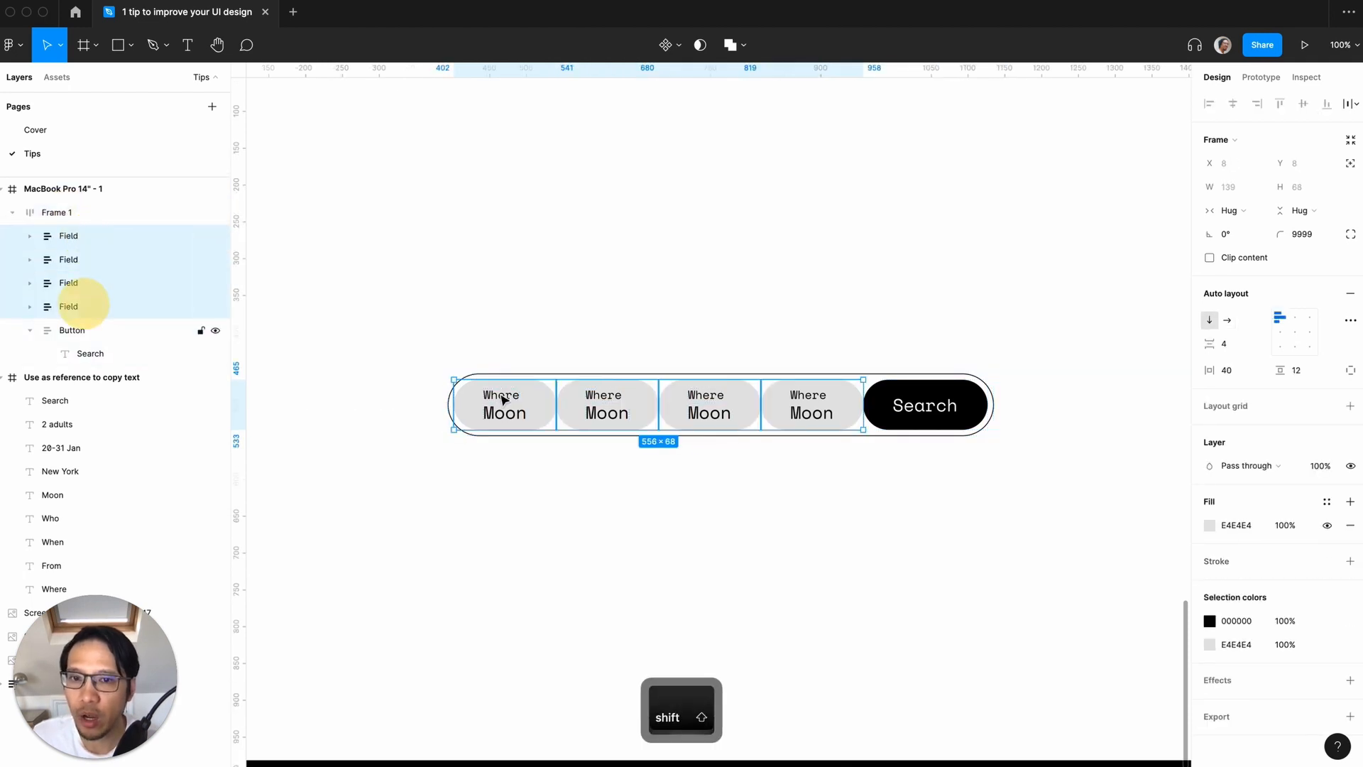
left_click(1327, 526)
left_click(840, 542)
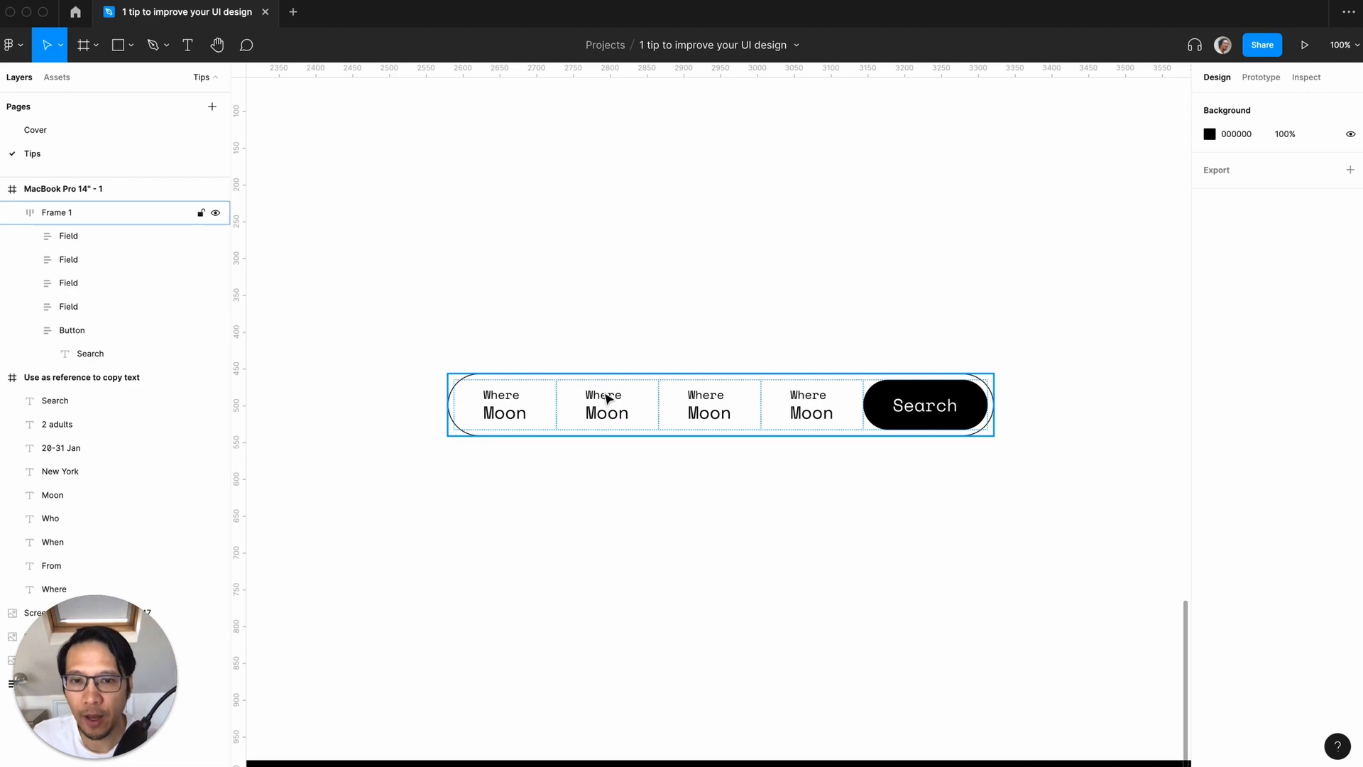
- Copy the "From" text from the "Use as reference to copy text" frame
left_click(644, 487)
key("minus")
scroll(646, 491, "left", 5)
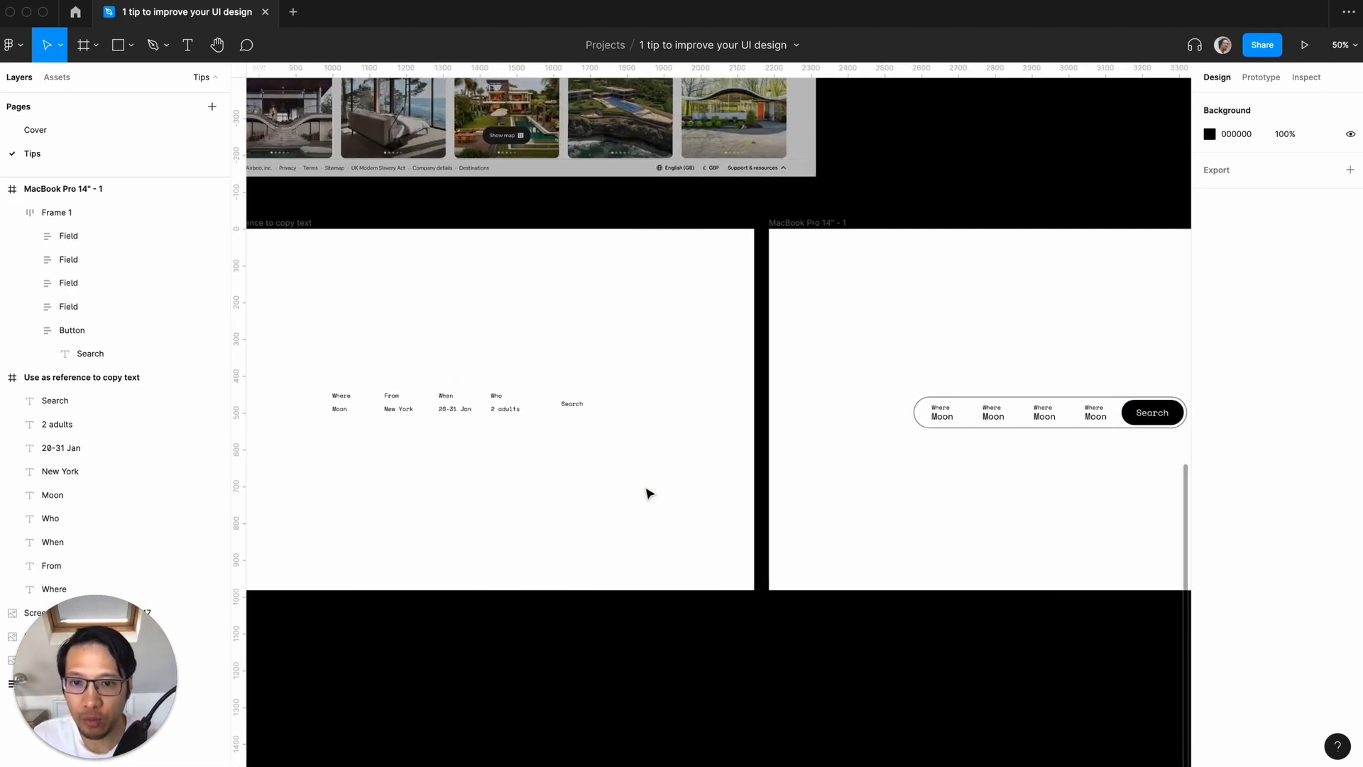
left_click(392, 395)
key("super+c")
scroll(888, 413, "right", 3)
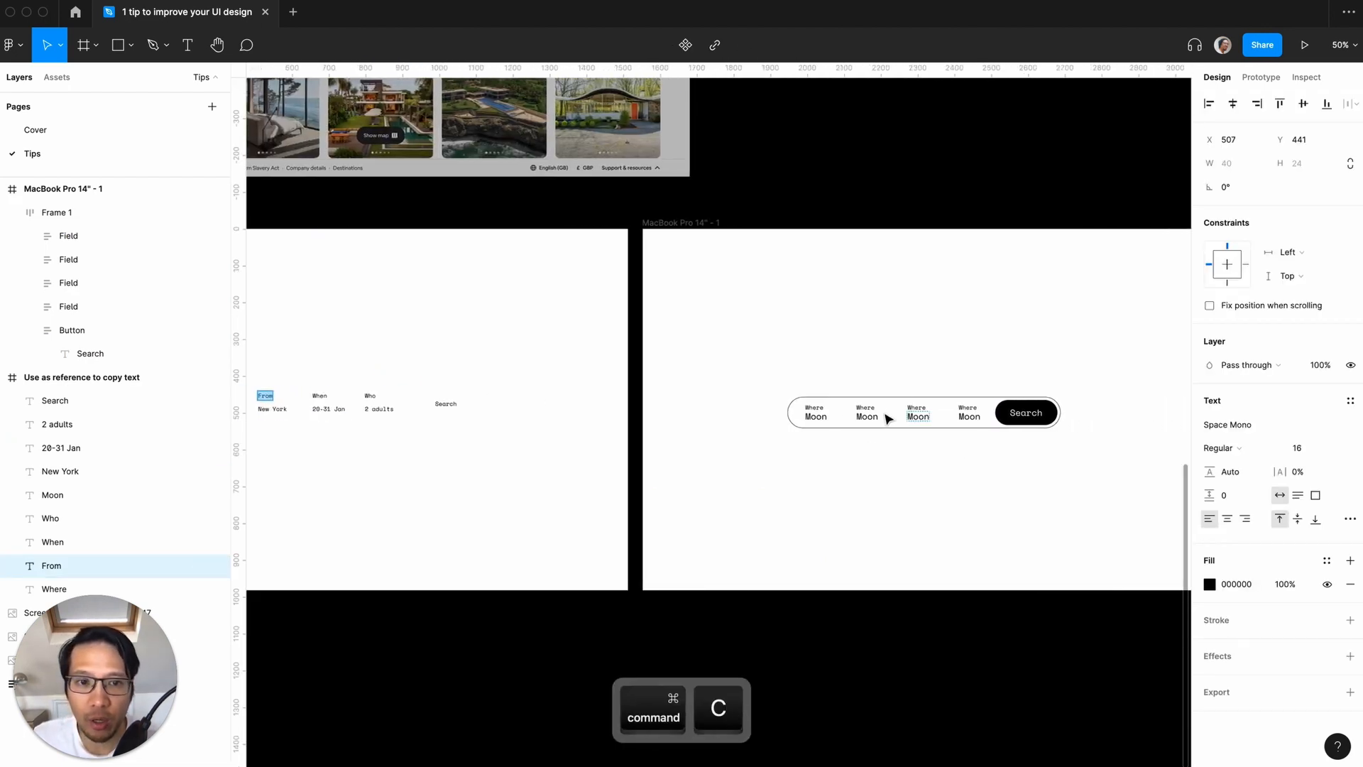
- Try to replace the second field's "Where" label with the copied "From" text, undoing the paste
left_click(870, 416, "super")
scroll(871, 416, "down", 1)
left_click(858, 451)
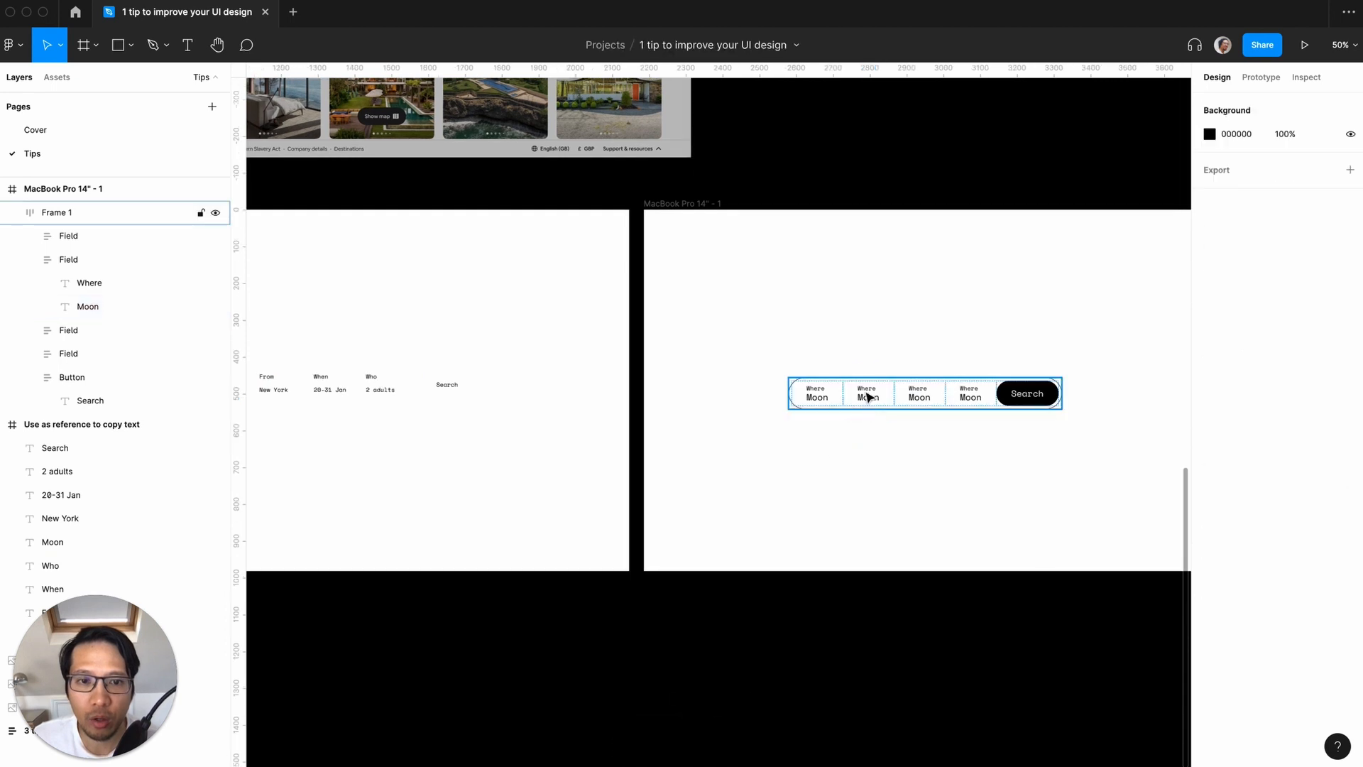
double_click(867, 391)
key("super+v")
key("super+a")
key("super+v")
scroll(688, 432, "left", 2)
key("super+z")
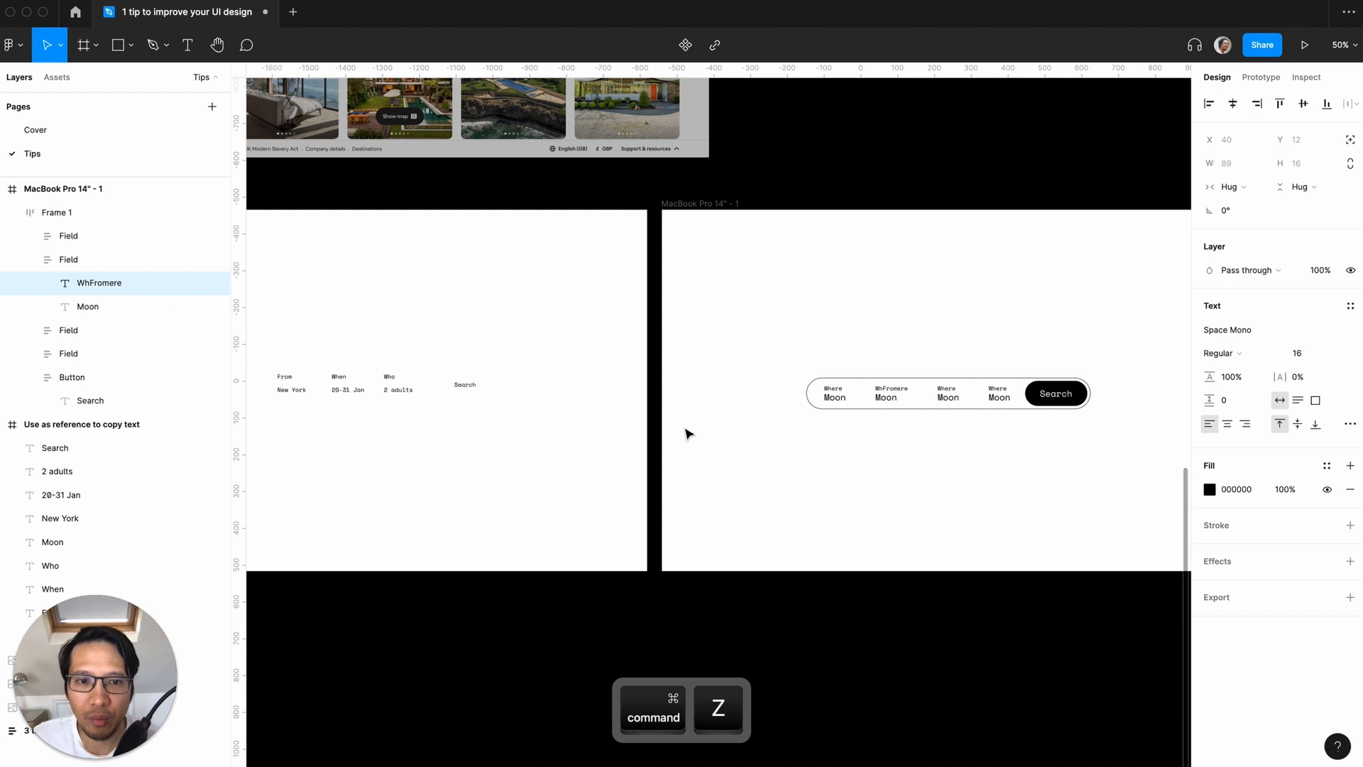
key("super+a")
key("super+v")
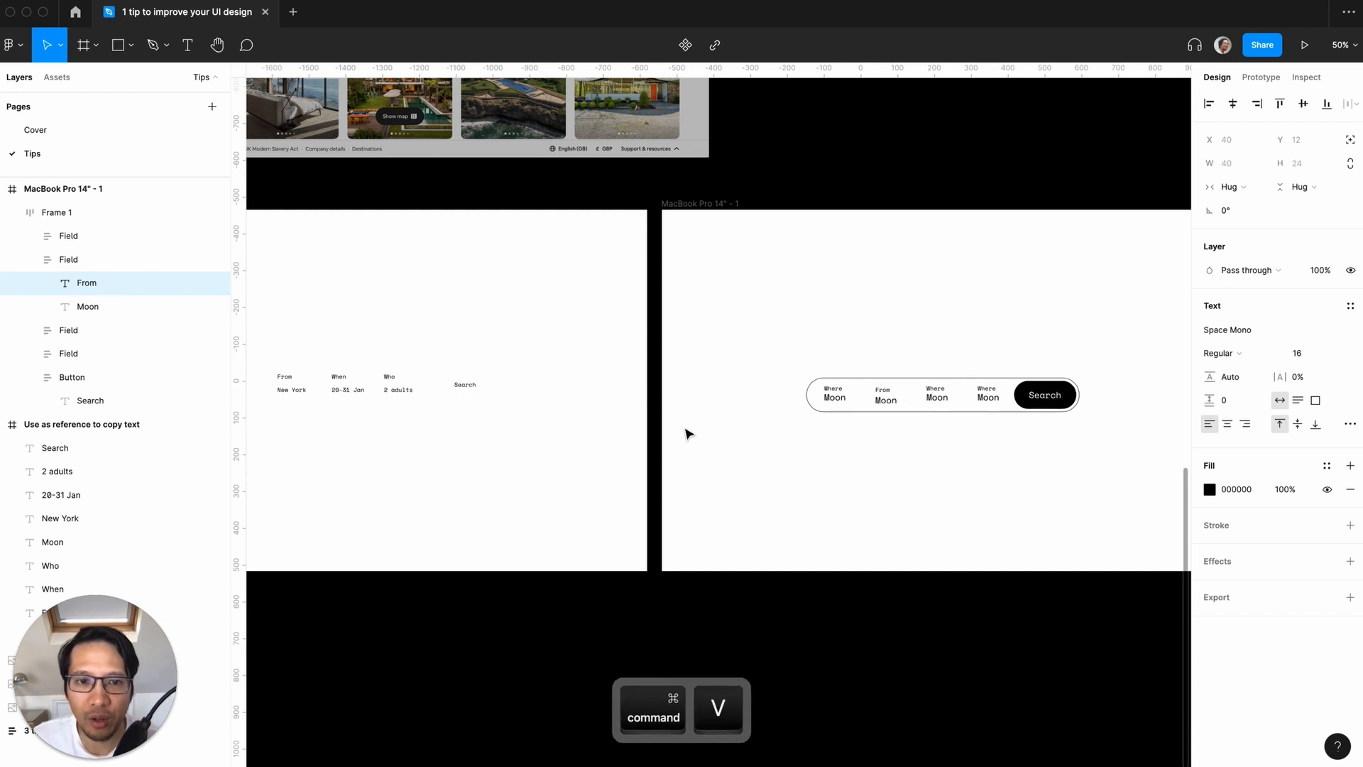
key("super+z")
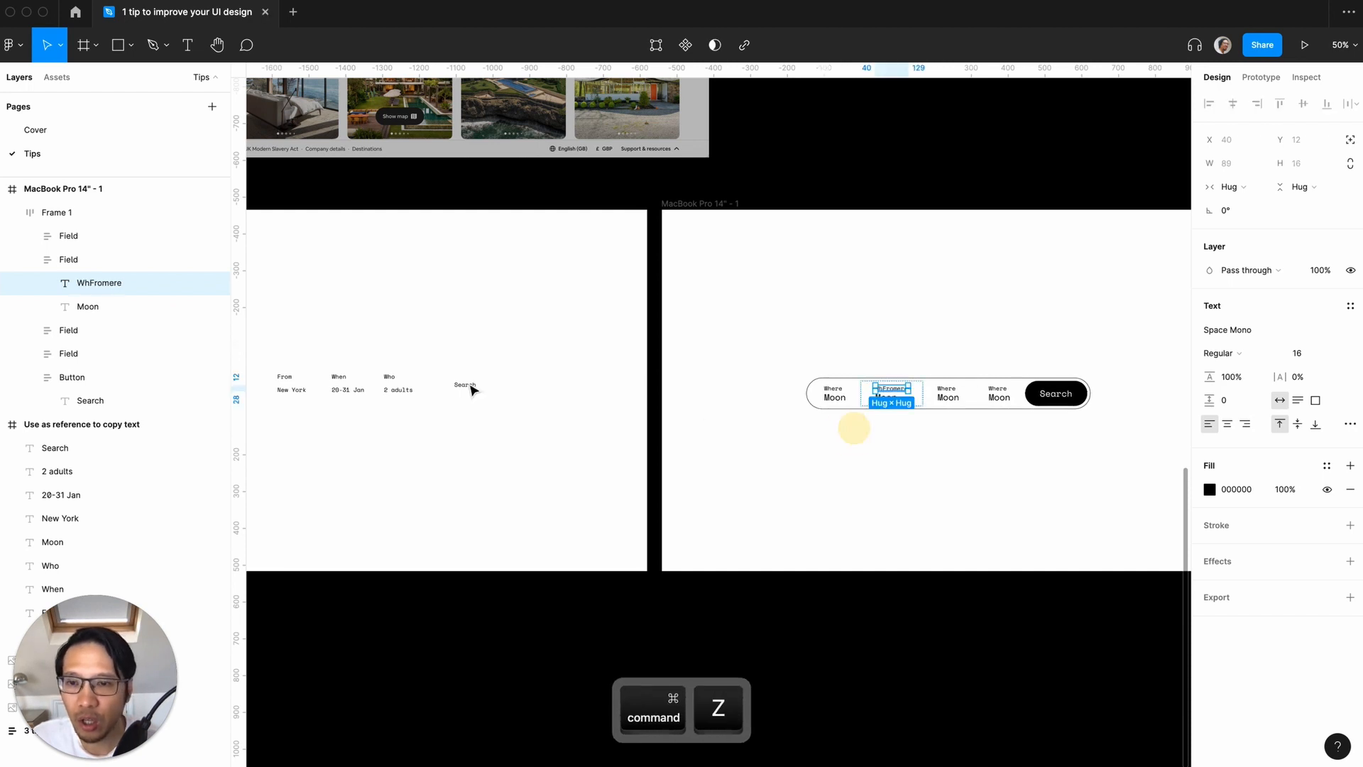
- Copy "From" from the reference frame again and try pasting it over the second field's label
scroll(473, 387, "left", 4)
double_click(349, 376)
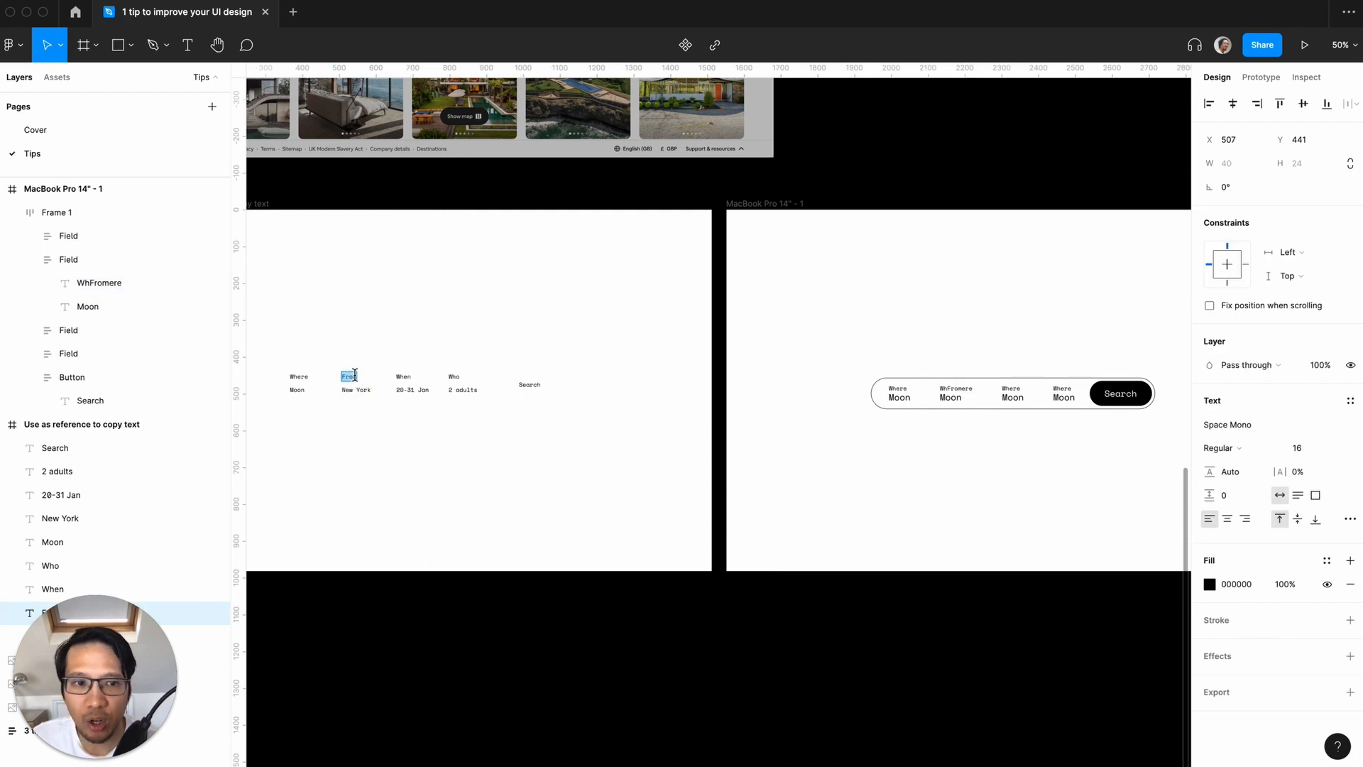
key("super+c")
double_click(955, 386)
key("super+v")
key("super+z")
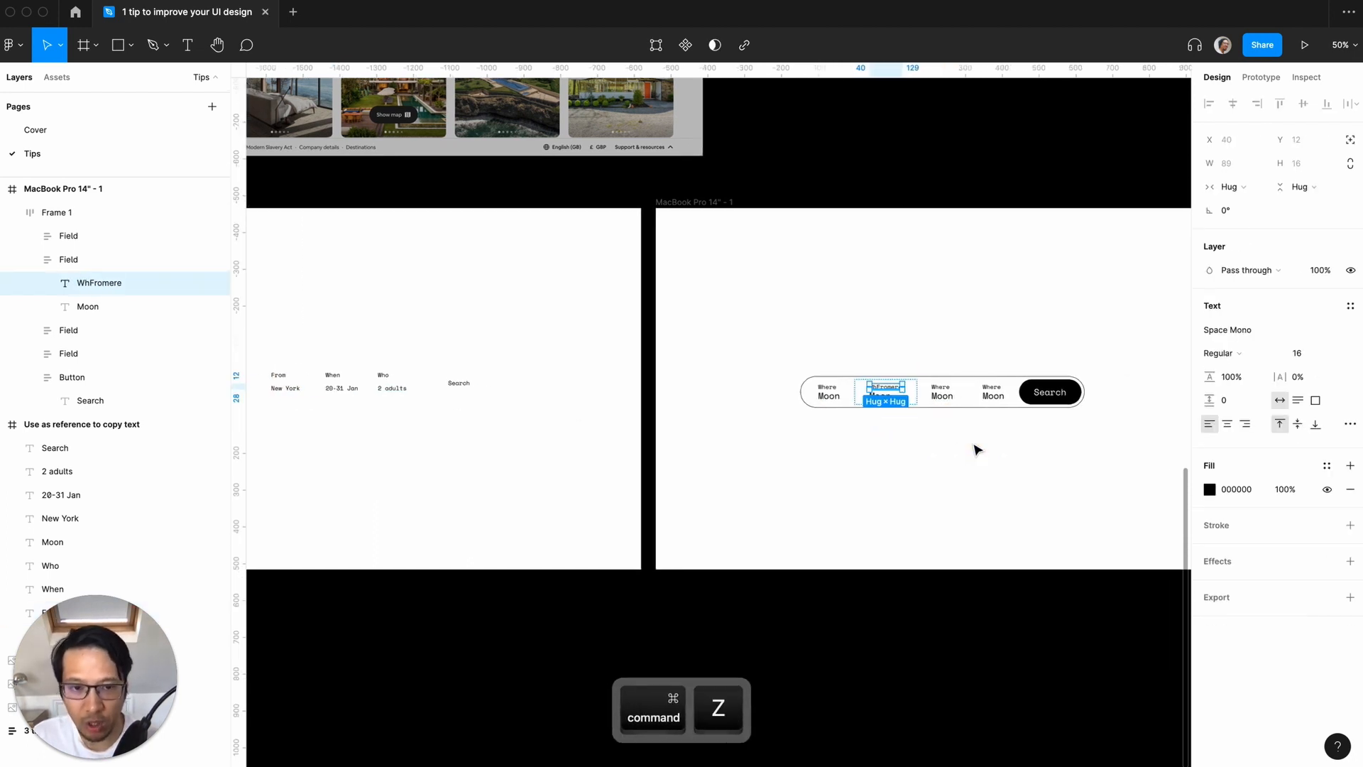
- Change the second field's label to "From" and its value to "London"
scroll(973, 447, "up", 5)
double_click(955, 353)
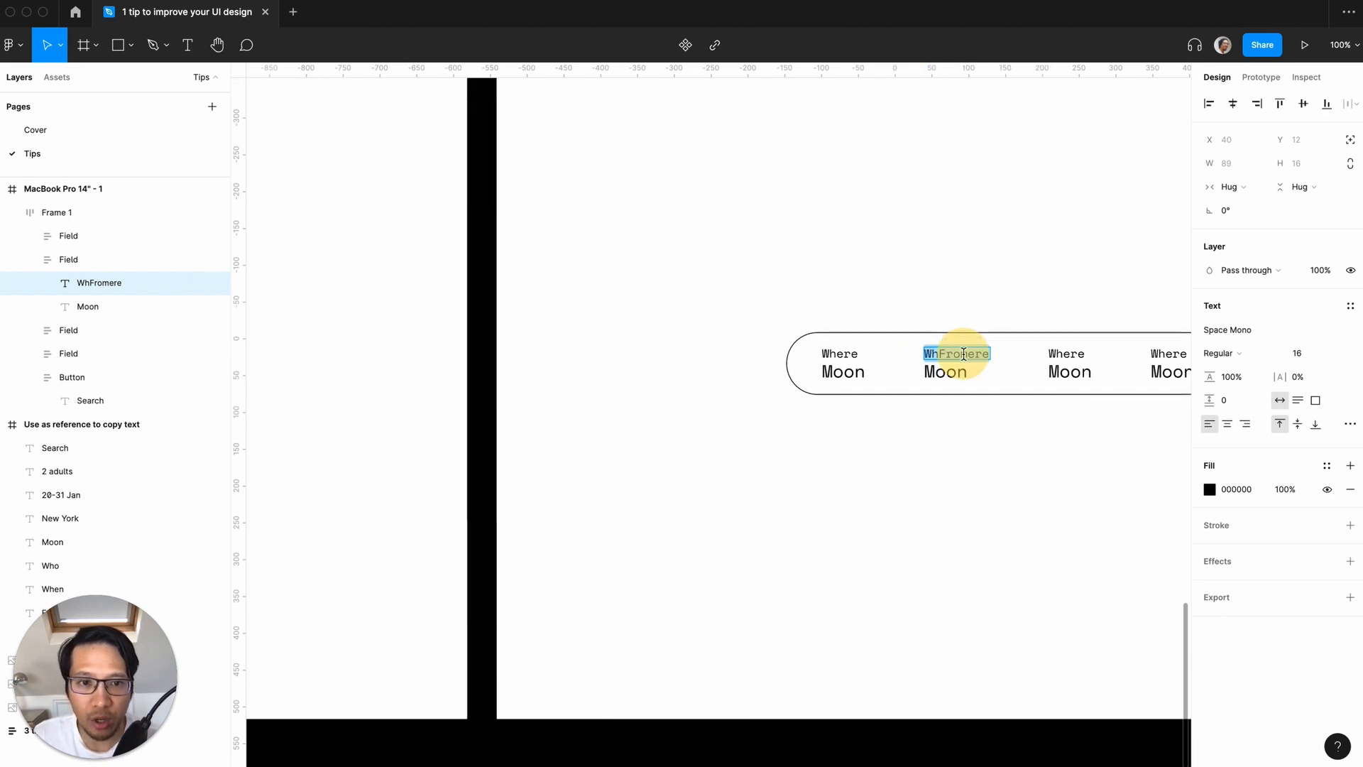
key("super+v")
key("Escape")
key("Tab")
key("Return")
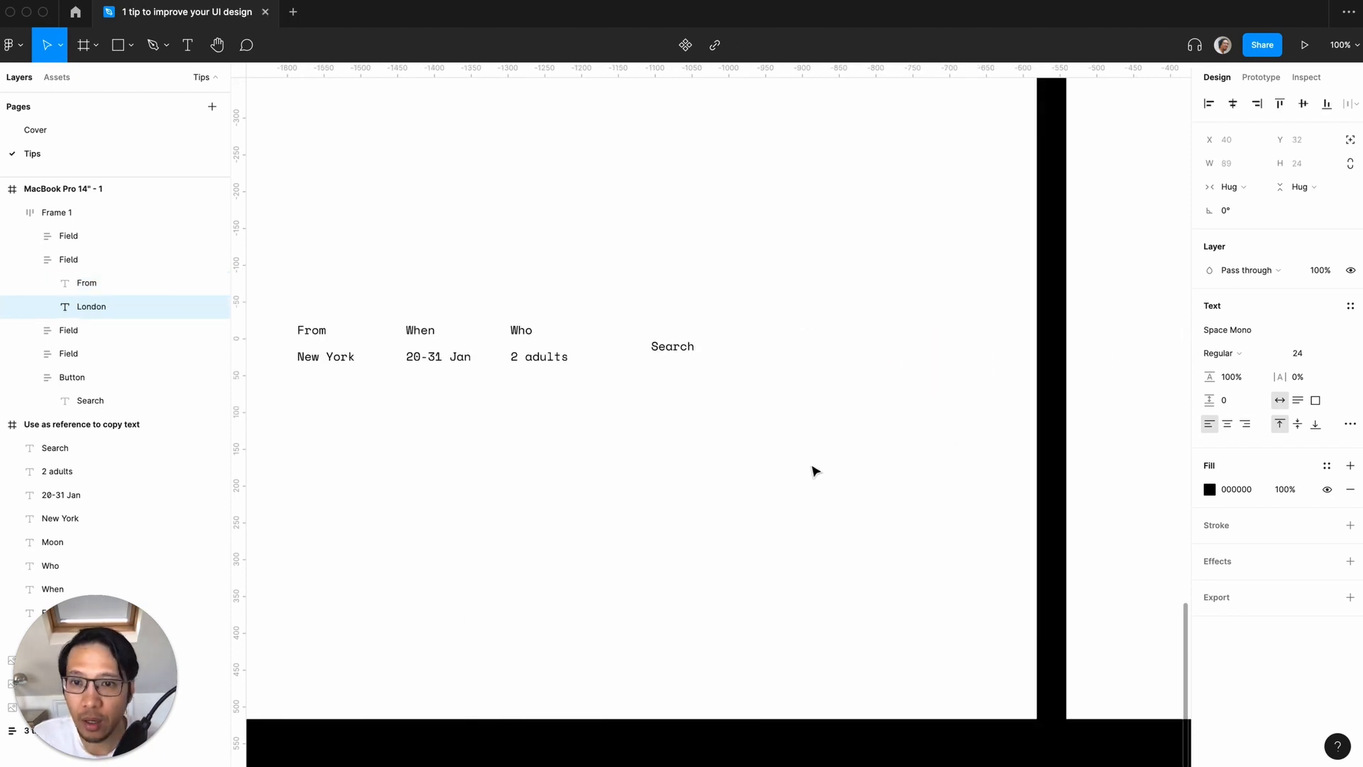
- Change the third field's label to "When" and its value to "20-31 Jan"
scroll(815, 472, "right", 10)
left_click(933, 370)
left_click(946, 347, "super")
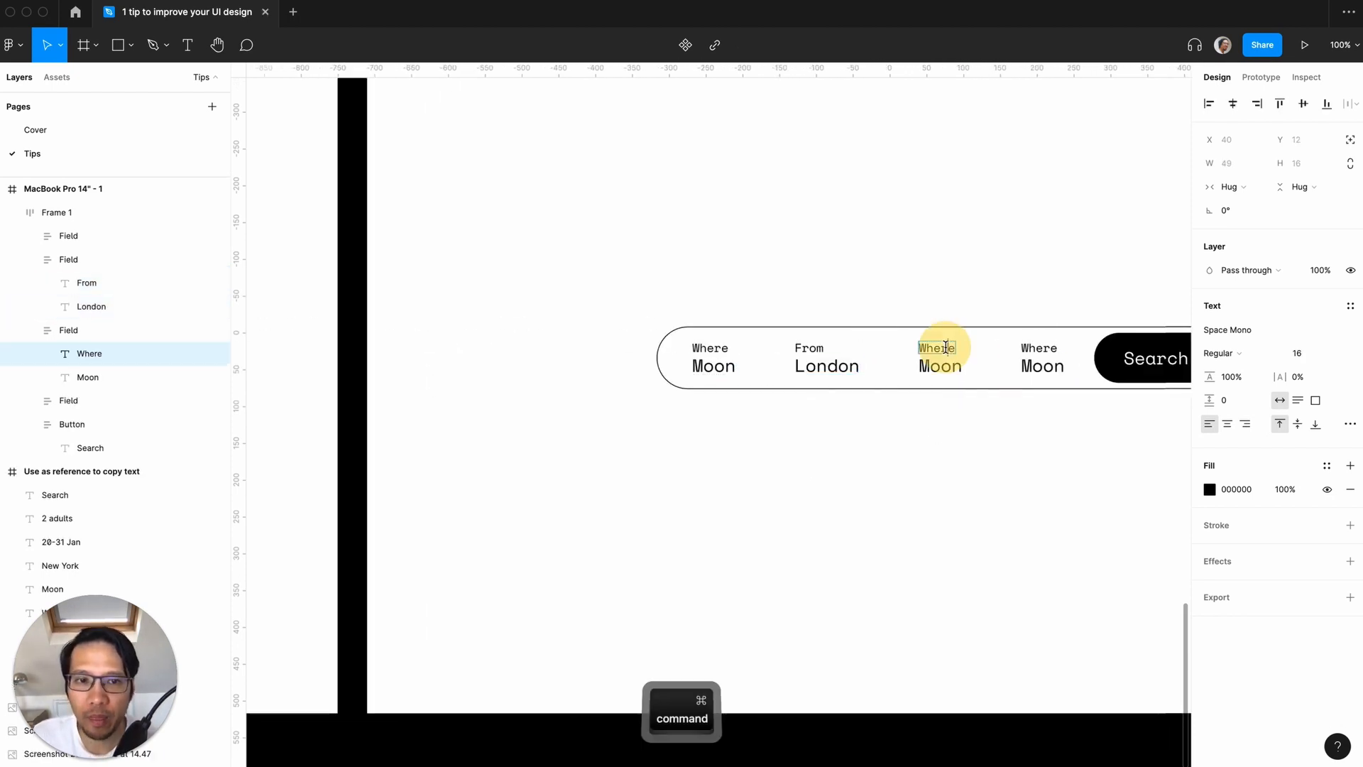
key("super+a")
type("When")
scroll(688, 447, "left", 5)
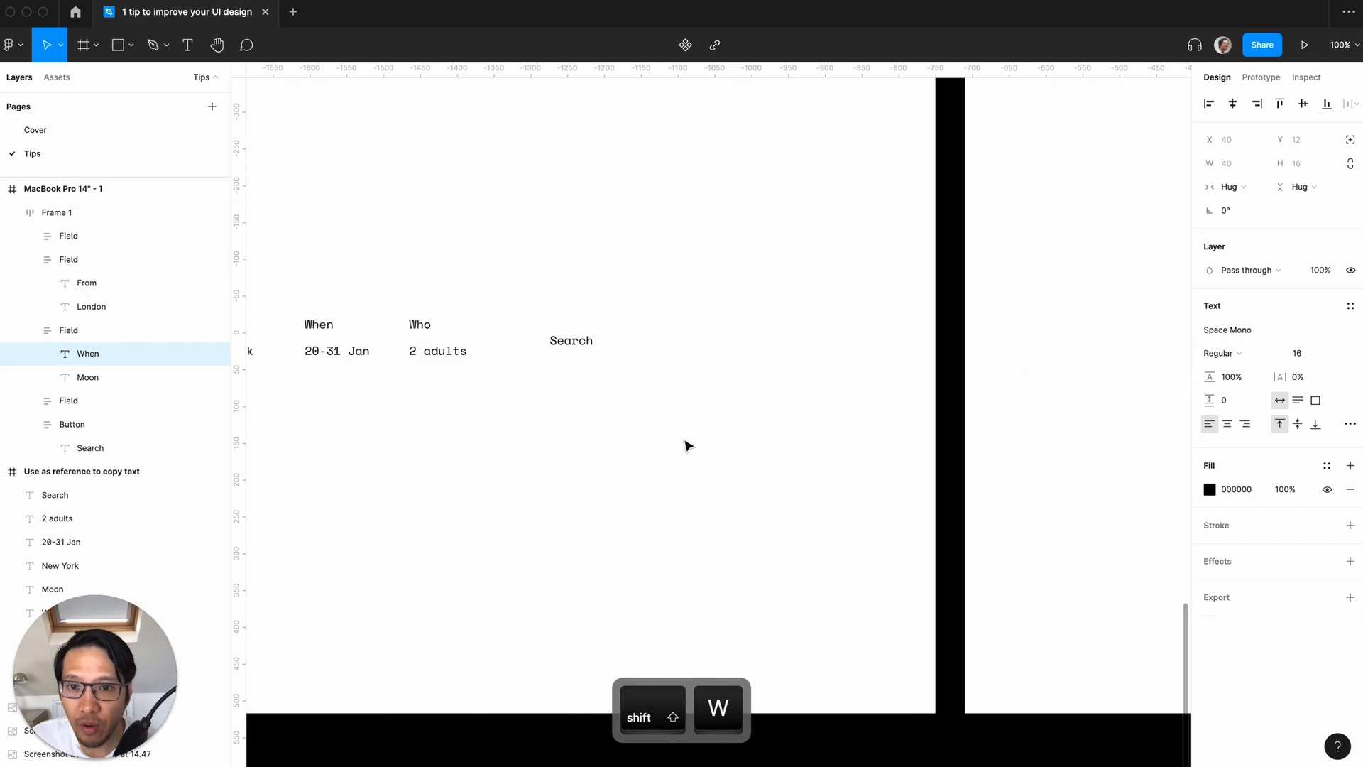
scroll(688, 447, "right", 3)
left_click(1095, 367)
key("super+a")
type("20-31 Jan")
- Change the fourth field's label to "Who" and its value to "2 adults"
scroll(785, 426, "left", 5)
scroll(790, 431, "right", 5)
double_click(1013, 347)
key("super+a")
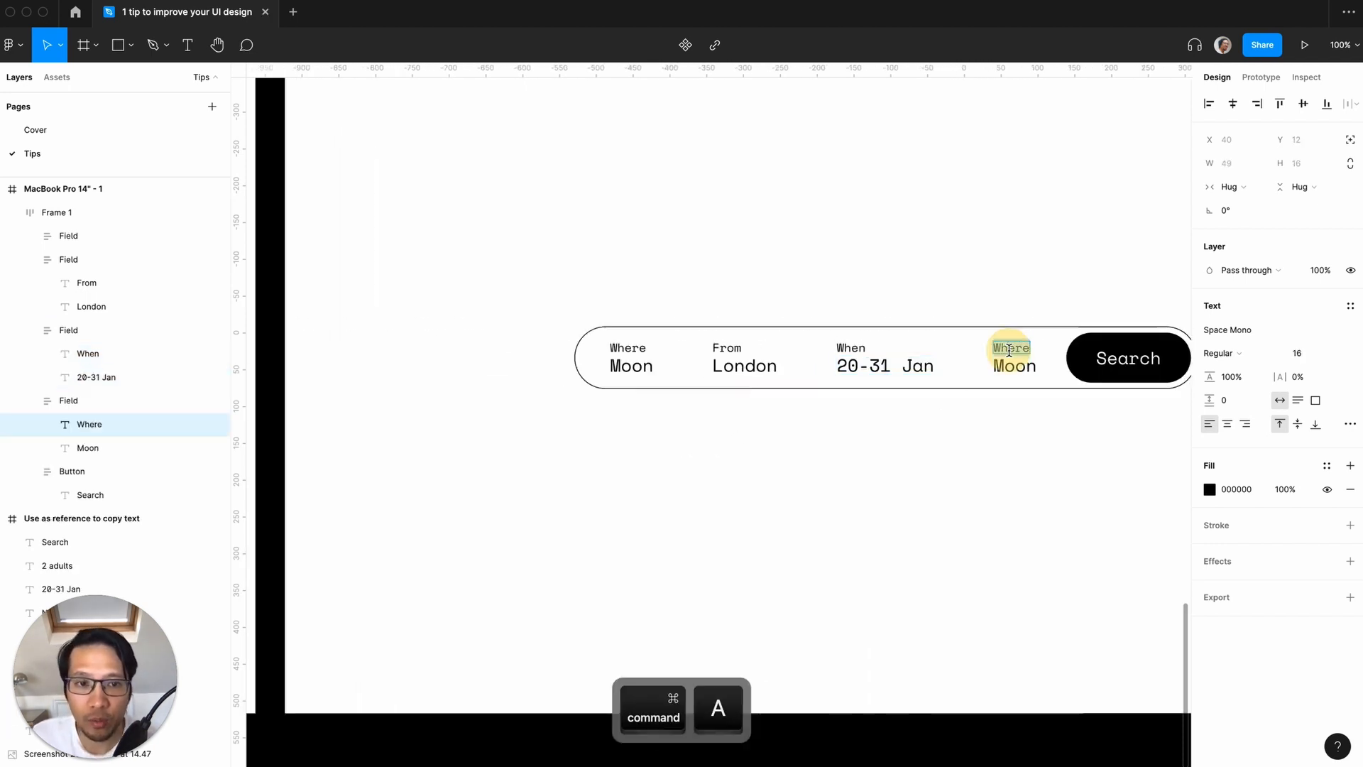
type("Who")
left_click(1014, 365)
key("super+a")
type("2 adults")
left_click(982, 414)
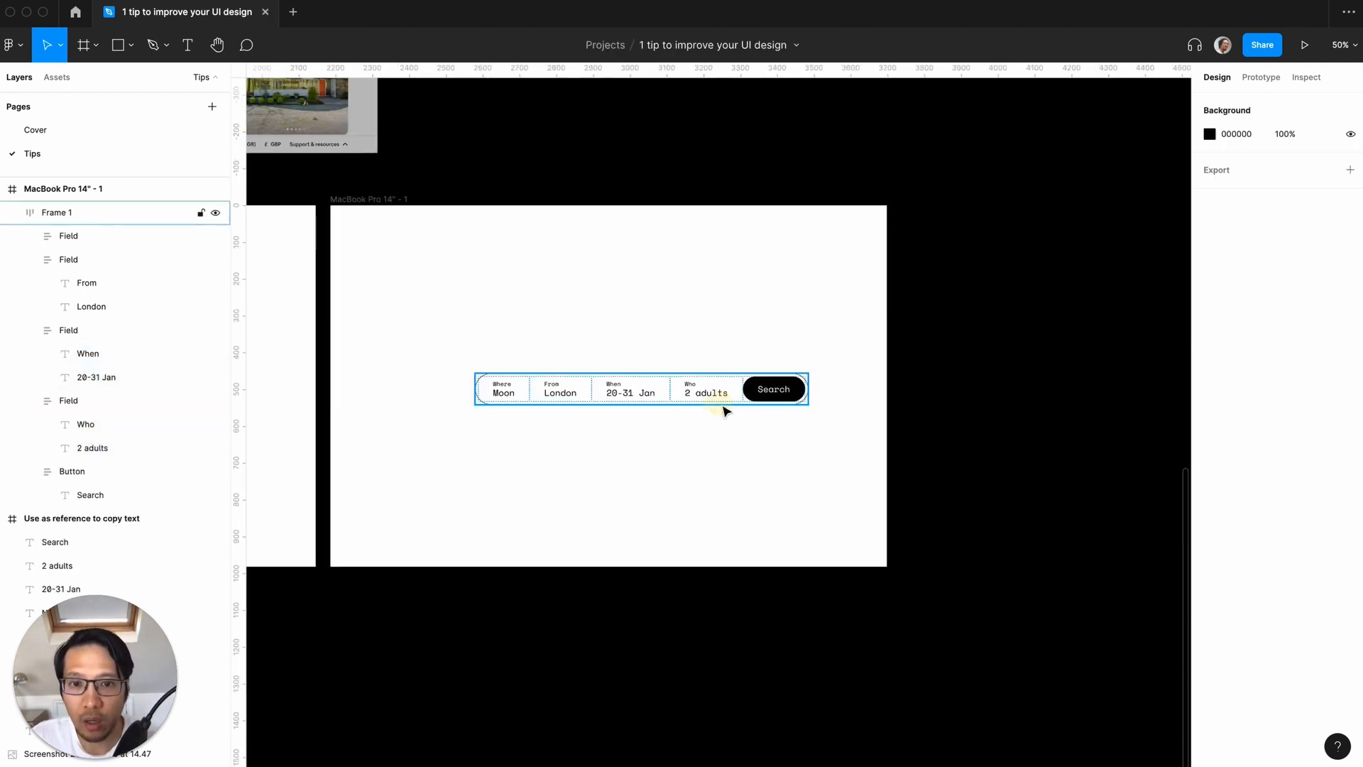
- Centre the whole search bar horizontally and vertically in the MacBook Pro frame
left_click(725, 405)
left_click(1233, 103)
left_click(1304, 104)
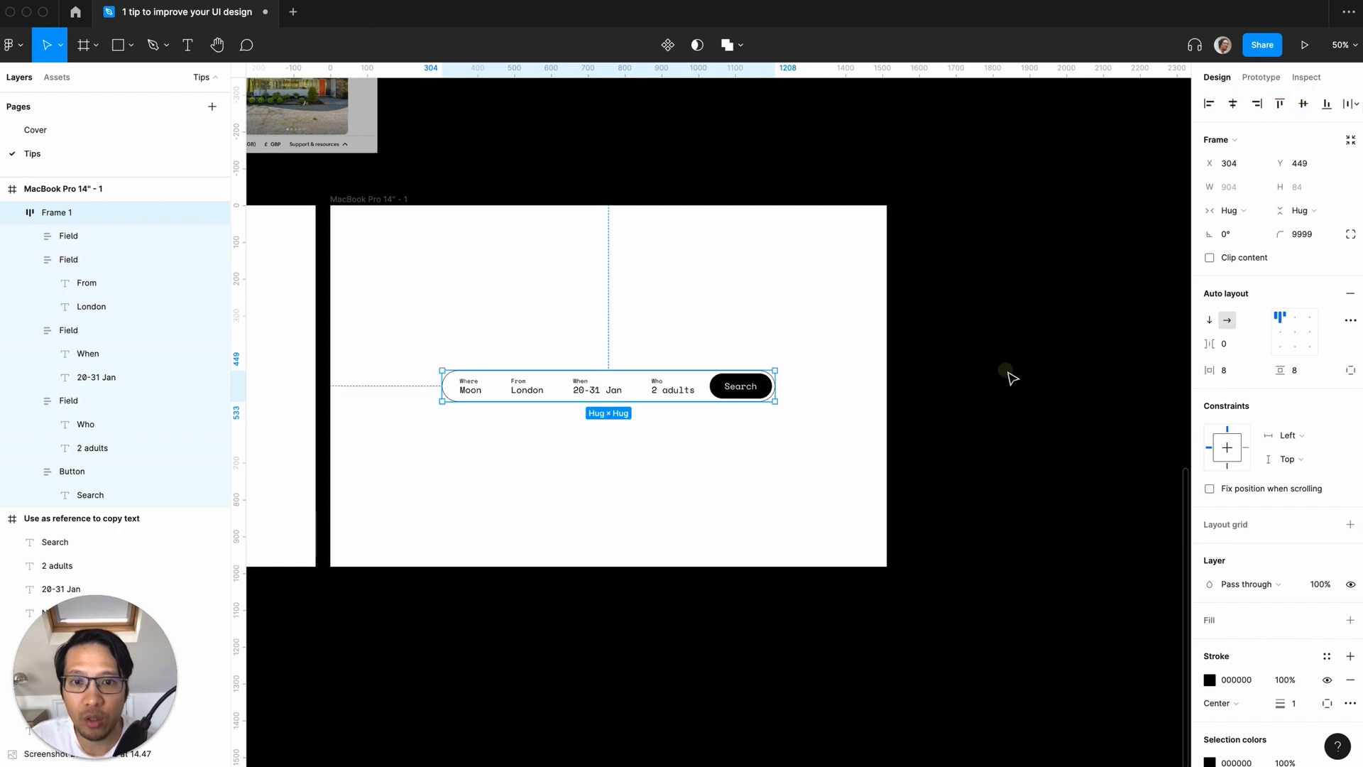
left_click(1007, 377)
- Show the hidden grey fill of the "When" field to mark it as highlighted
scroll(873, 572, "up", 5)
scroll(873, 572, "left", 3)
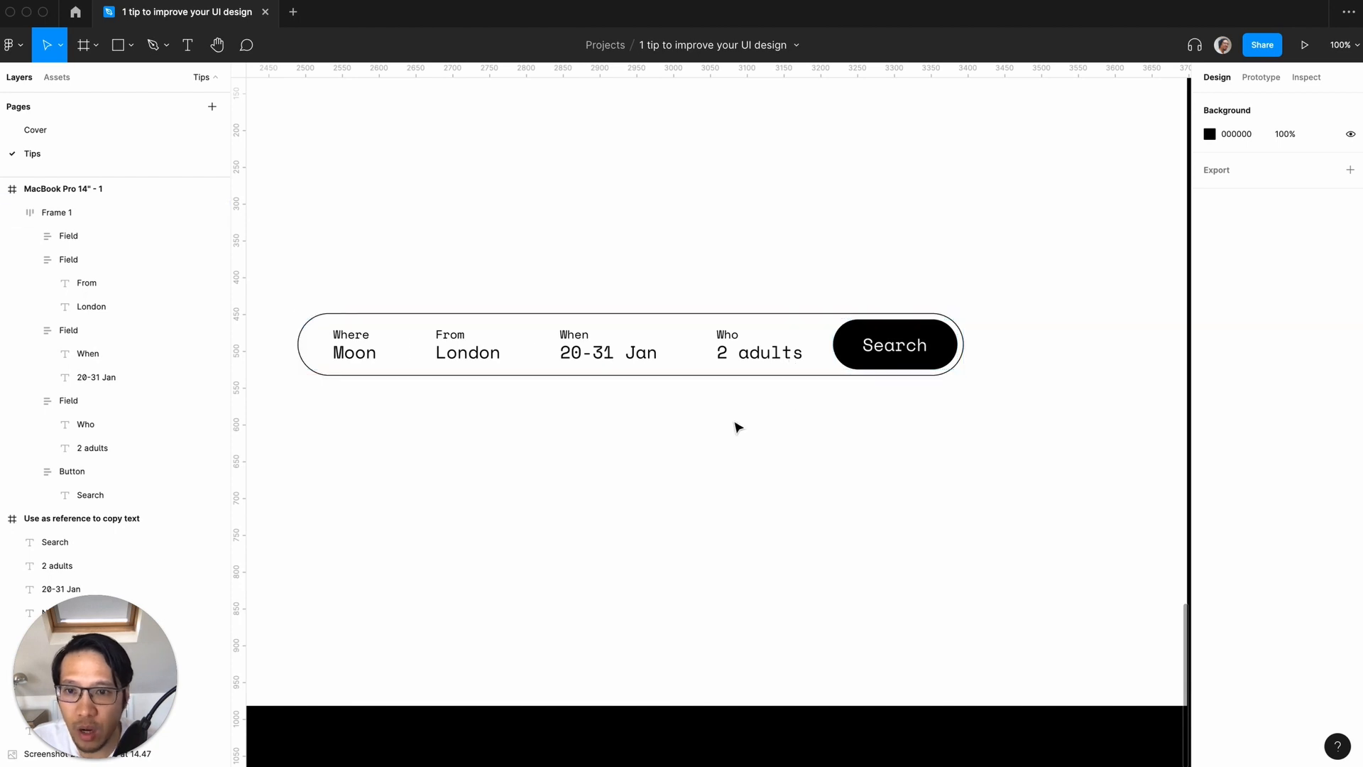
double_click(658, 359)
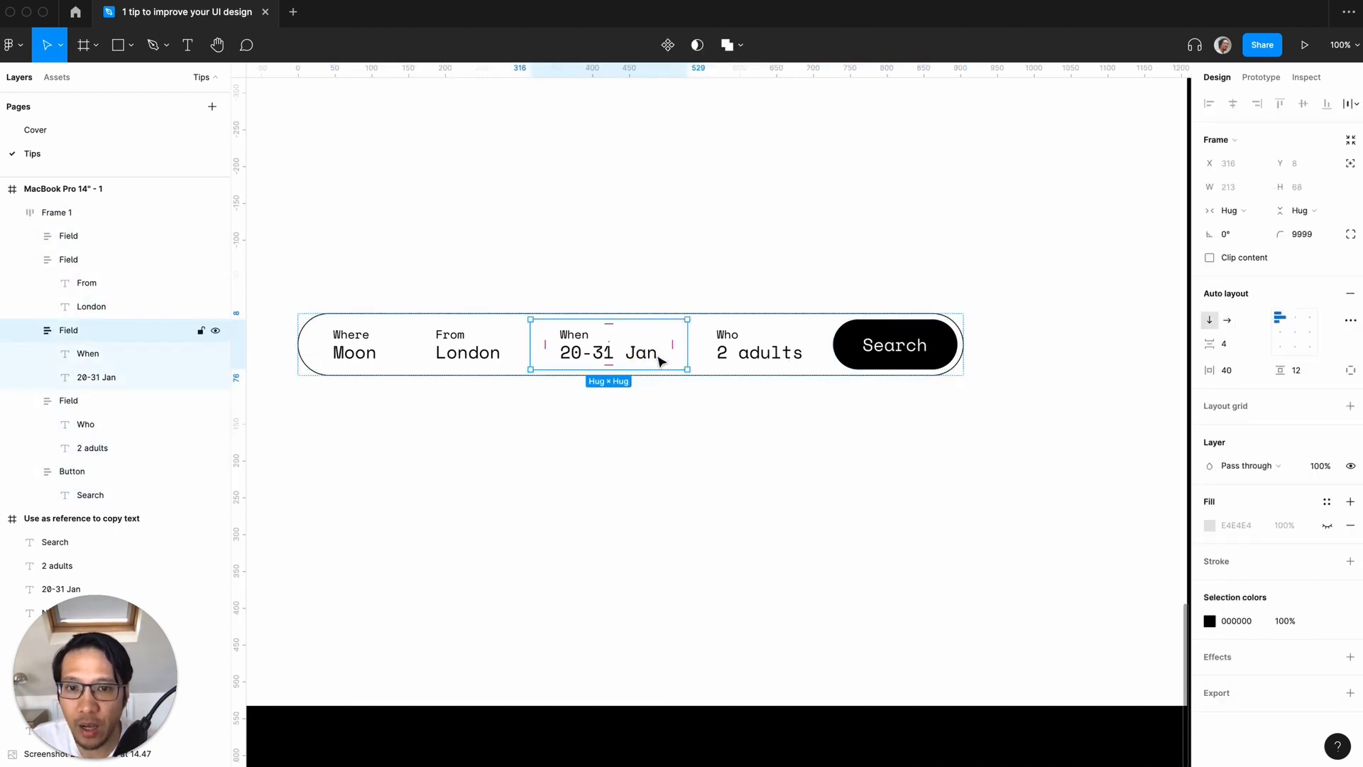
left_click(1327, 526)
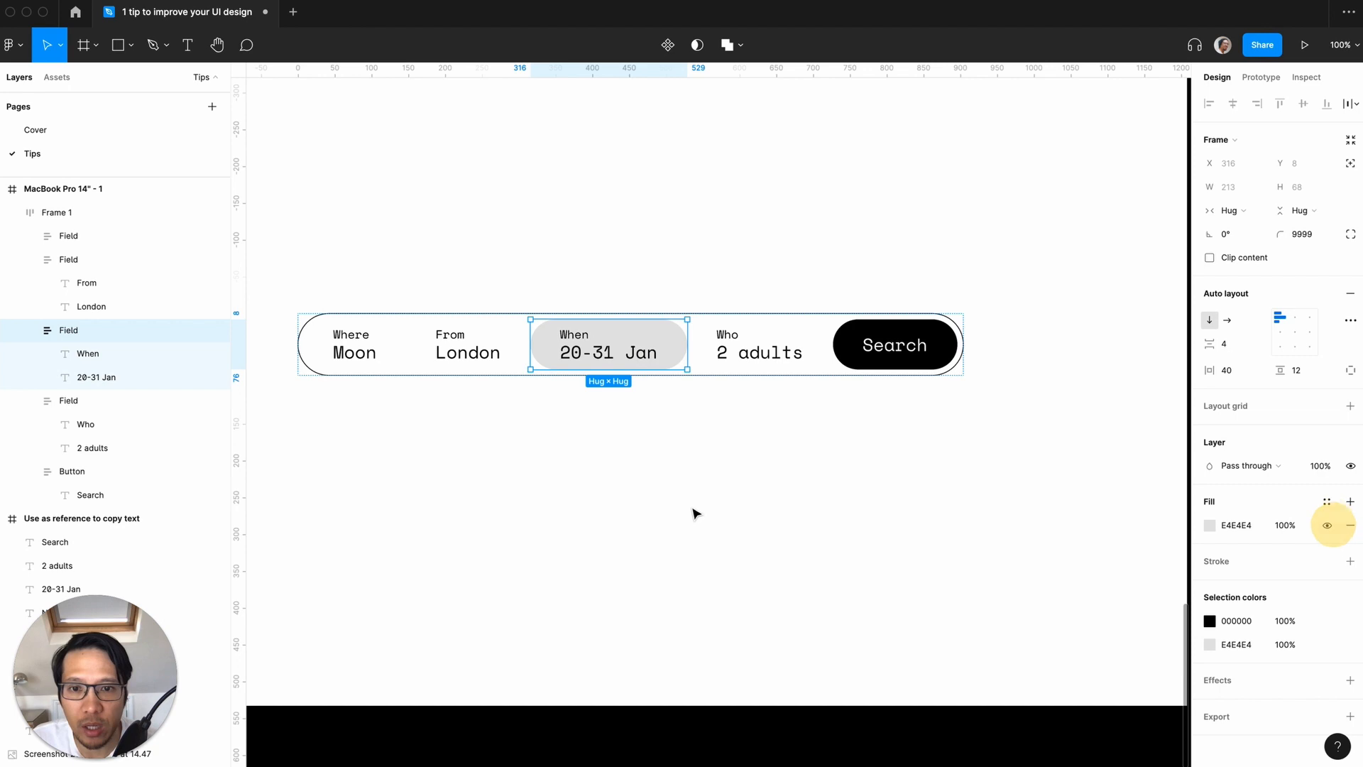
left_click(693, 513)
- Lighten the "When" field's fill colour to EEEEEE
double_click(683, 357)
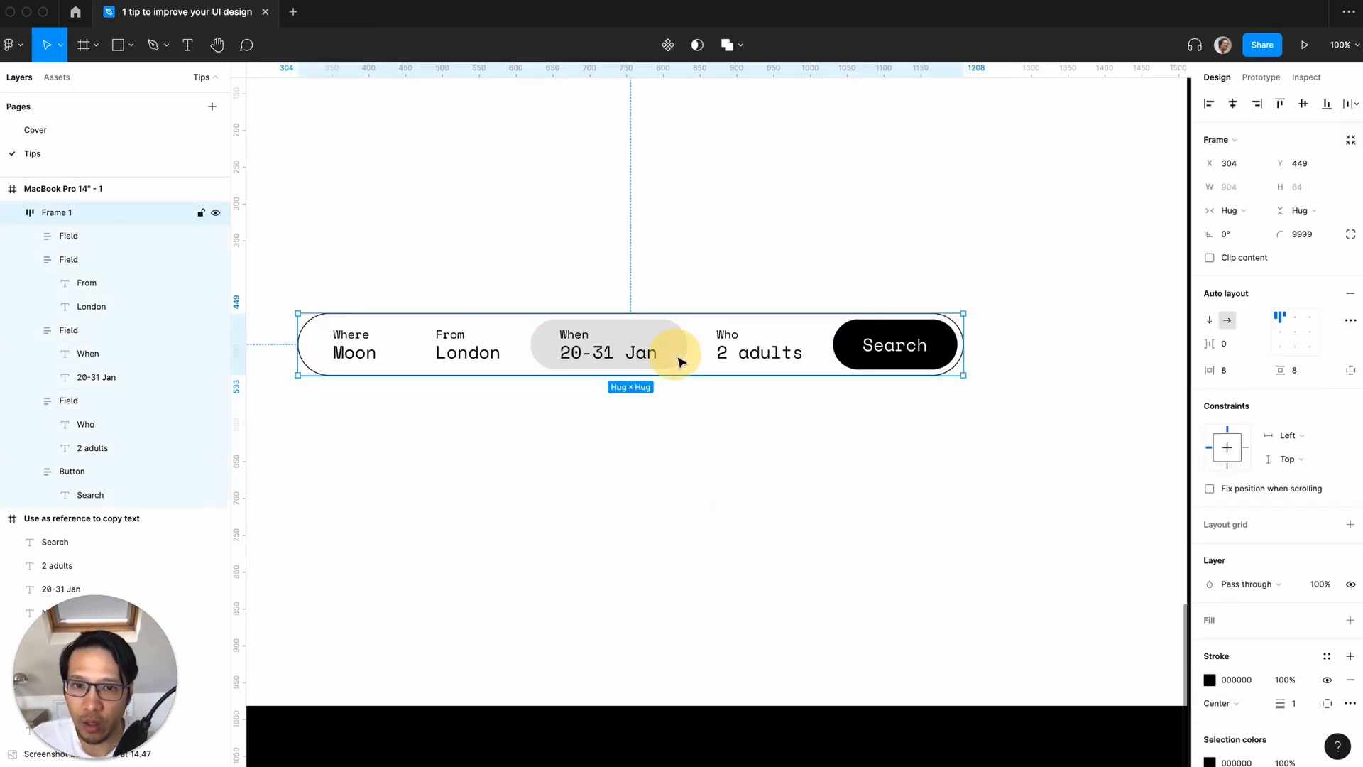
left_click(1228, 526)
type("e")
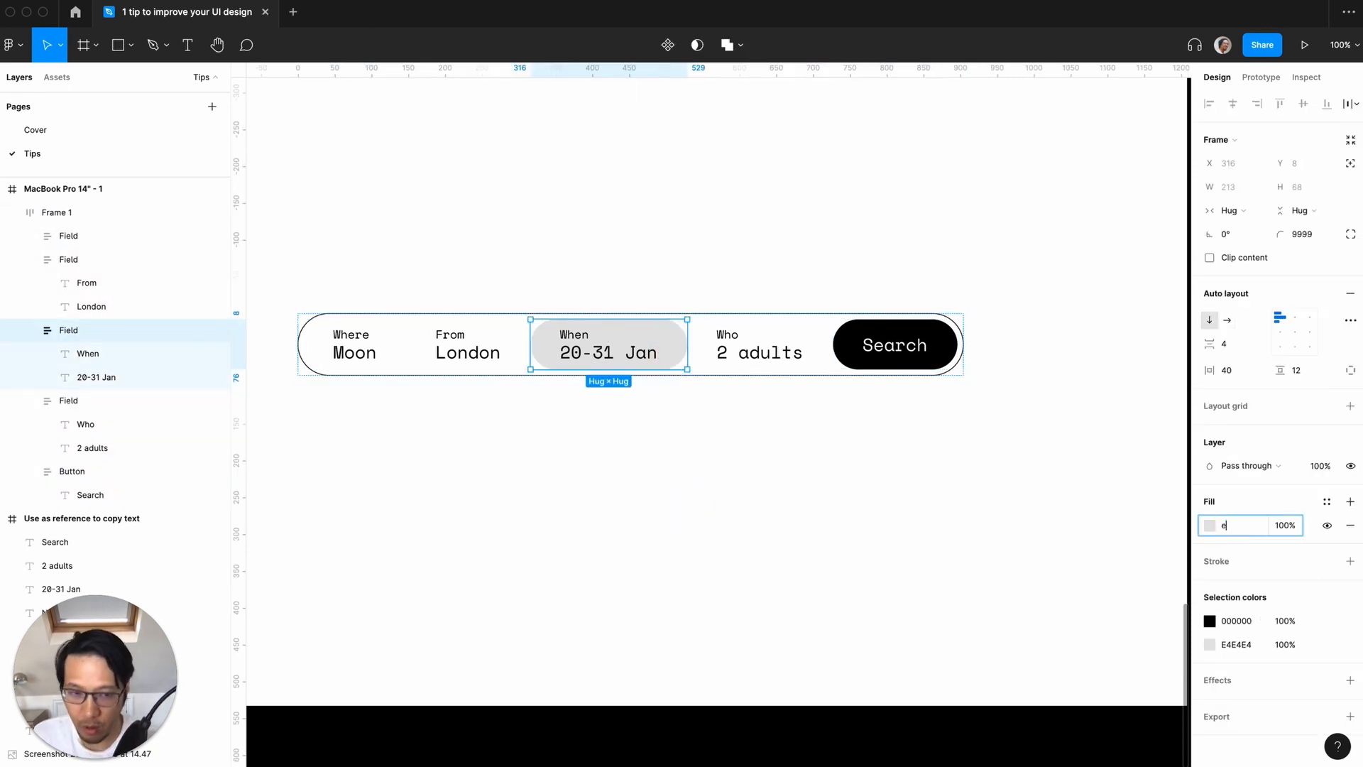
key("Return")
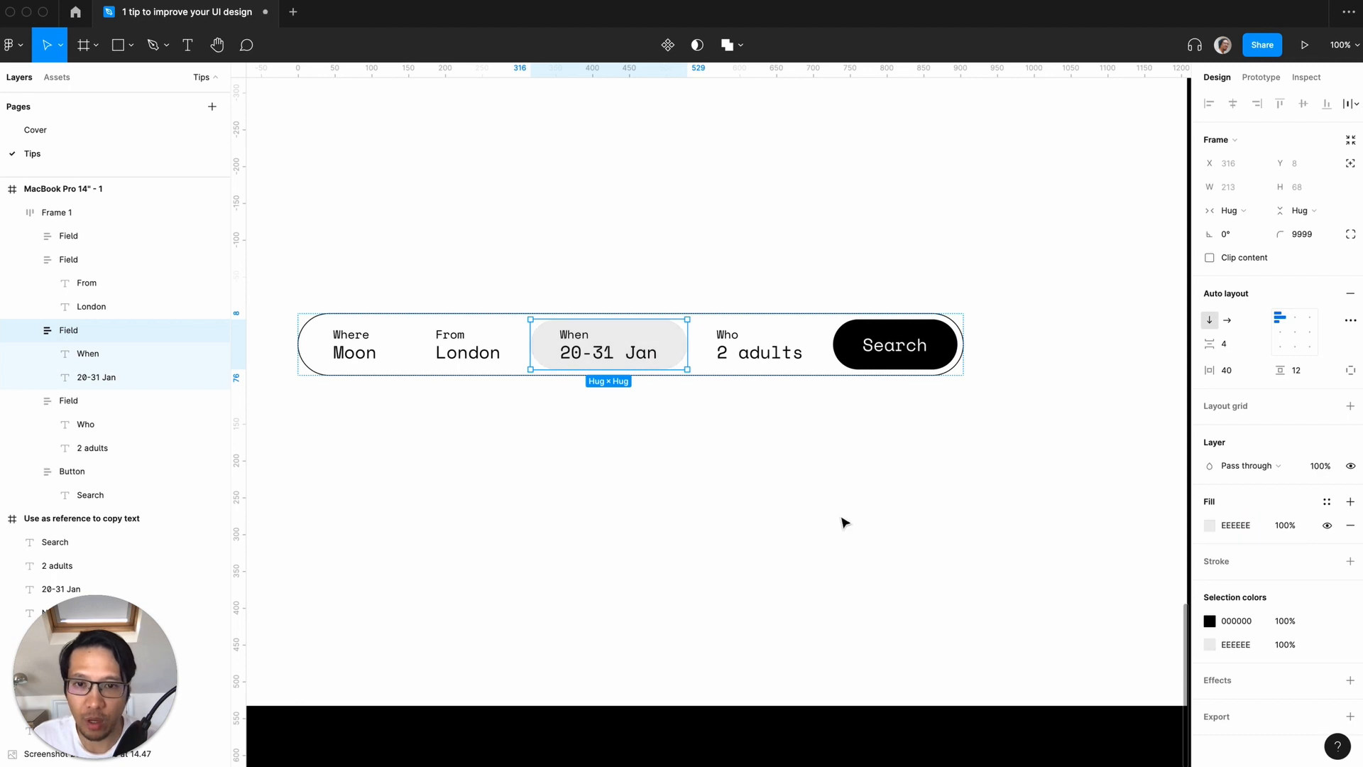
left_click(840, 517)
key("minus")
key("plus")
key("minus")
key("plus")
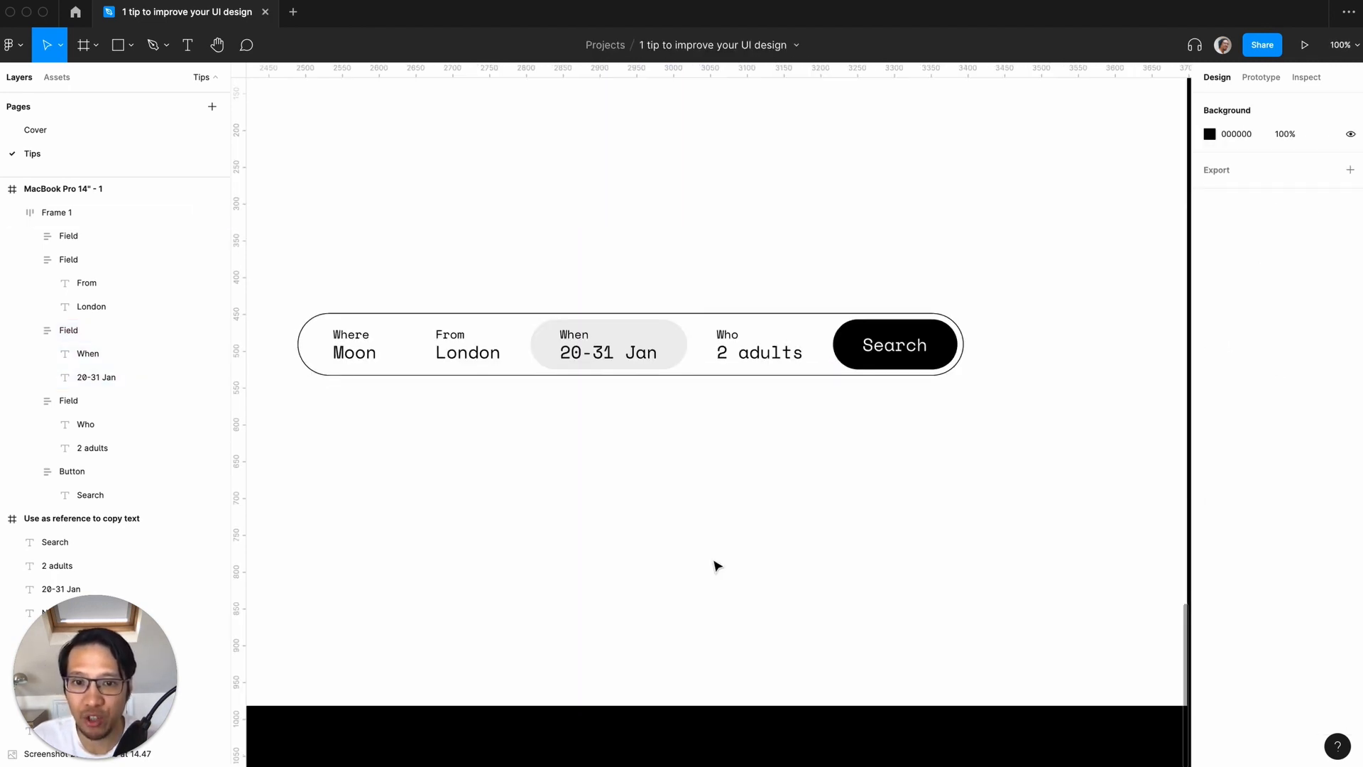
key("minus")
key("plus")
key("minus")
left_click(719, 398)
left_click(721, 399)
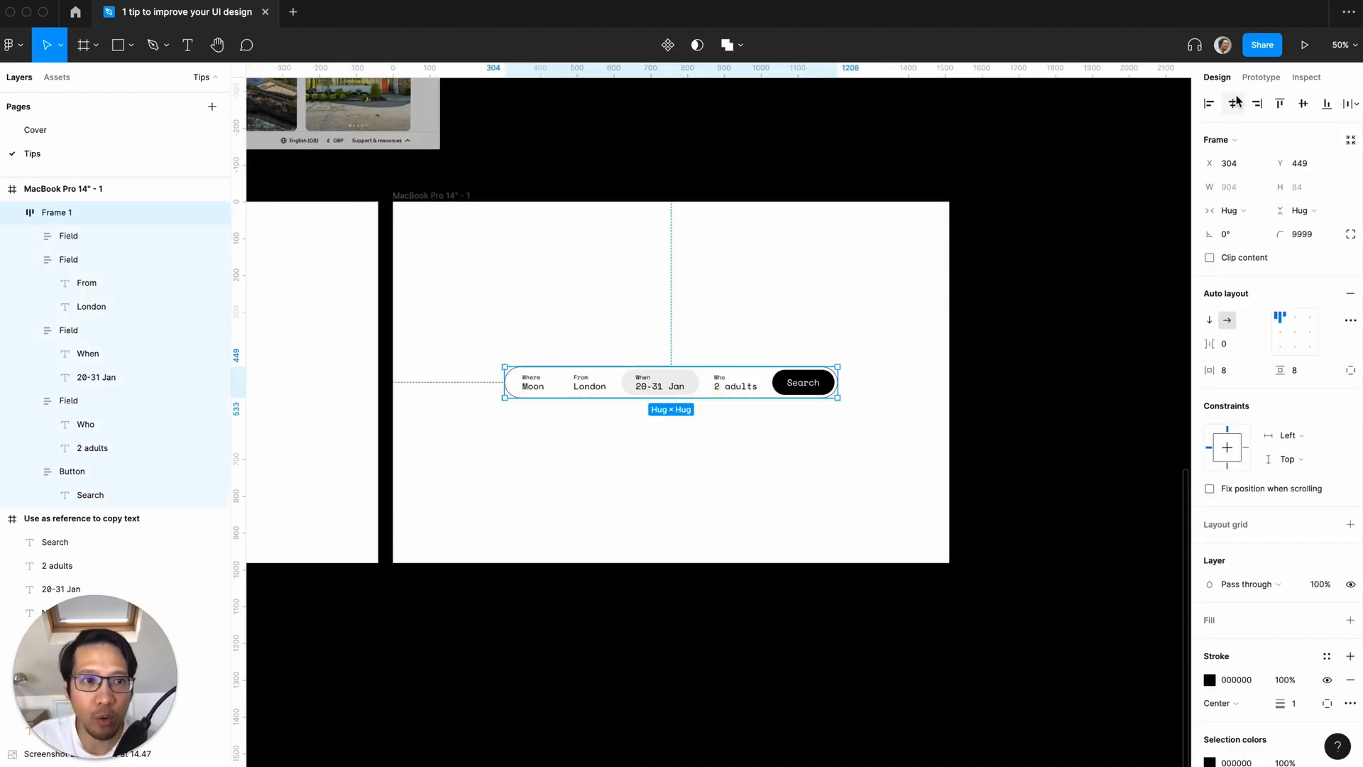
left_click(991, 448)
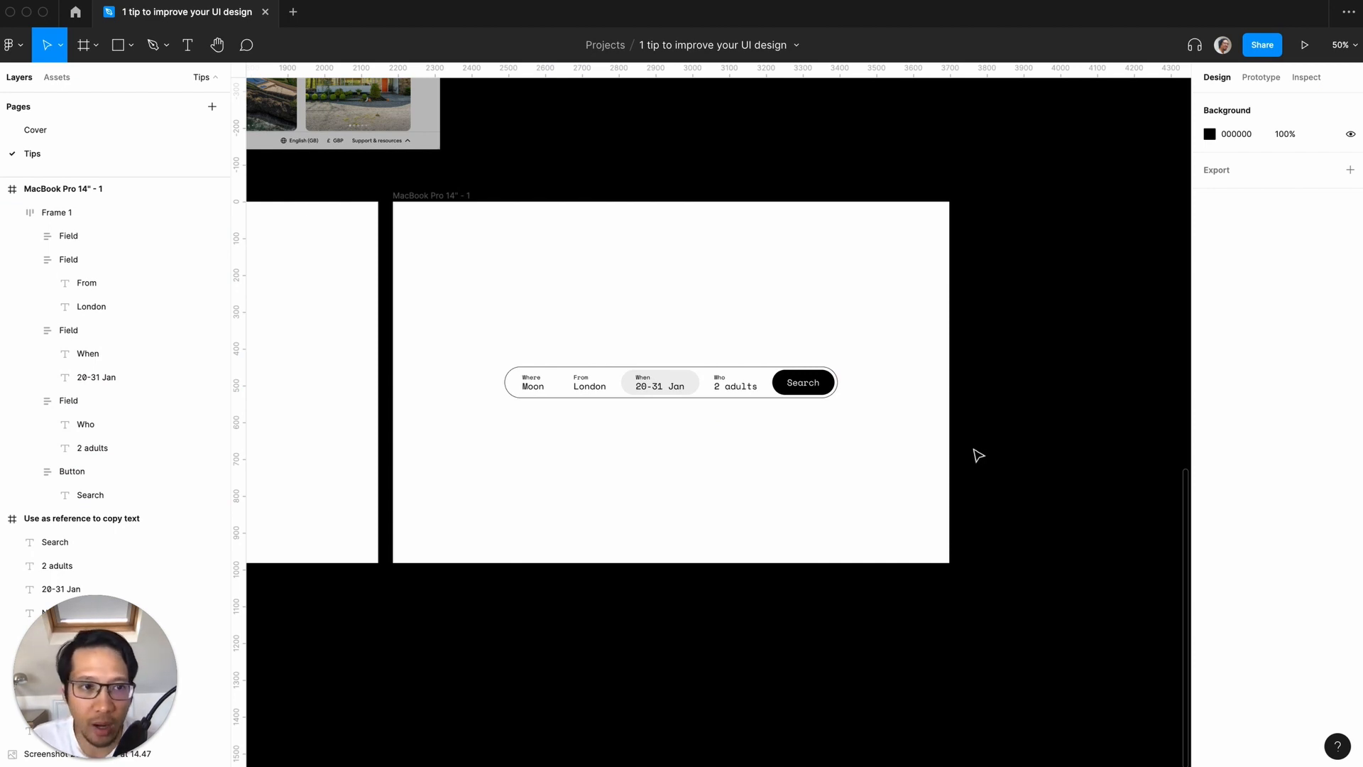
- Try narrowing the search bar frame to a width of 738 and undo the resize
left_click(731, 398)
left_click_drag(840, 387, 775, 383)
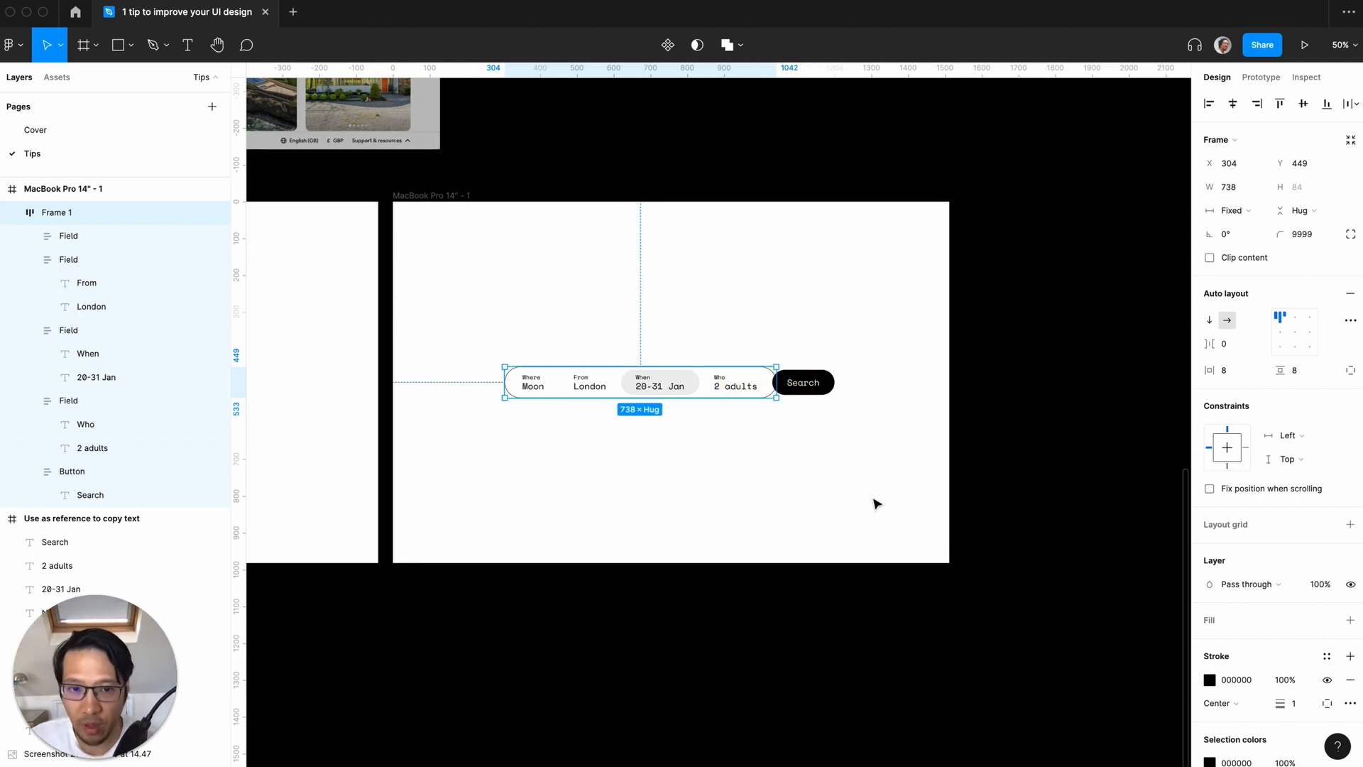
key("super+z")
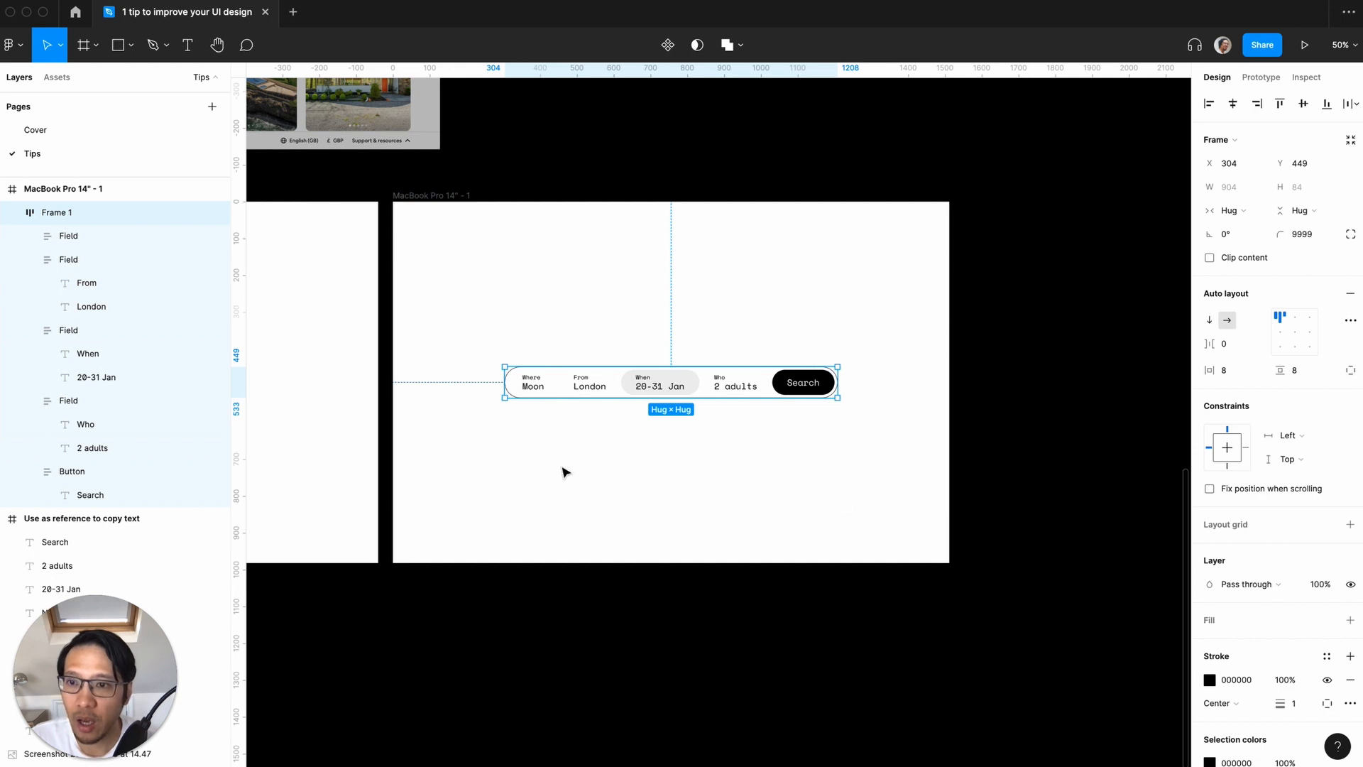
key("Return")
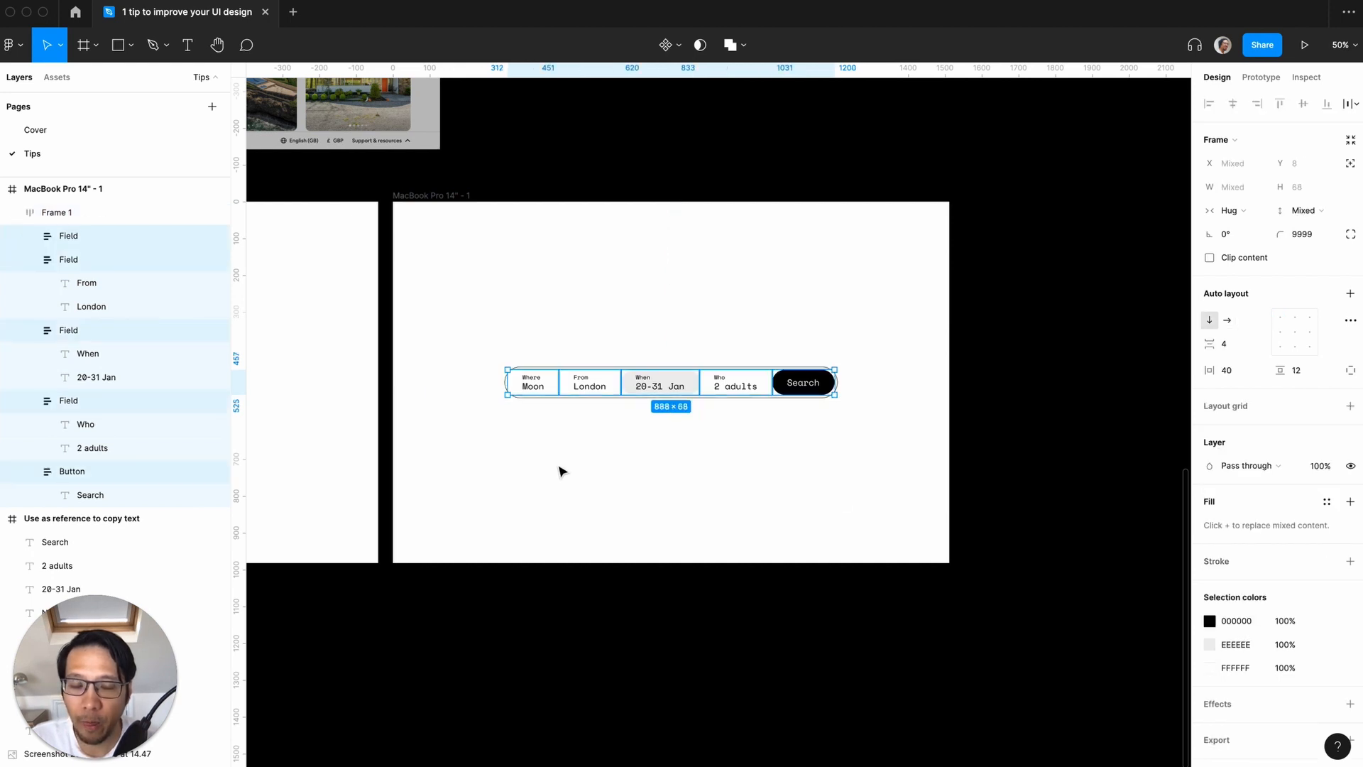
left_click(558, 470)
- Test the "Where" field's hug sizing by adding extra characters after "Moon" and deleting them
key("shift+0")
scroll(559, 468, "left", 3)
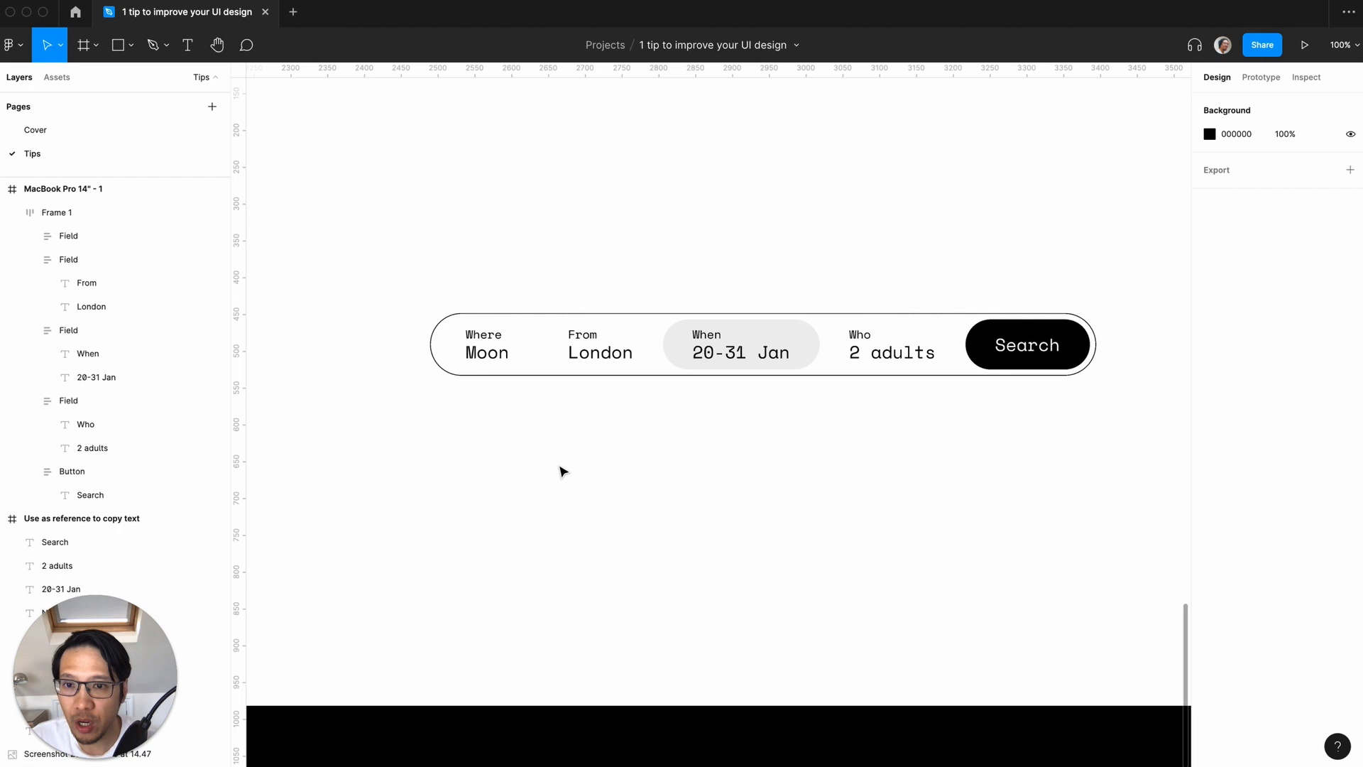
left_click(509, 358)
left_click(519, 357)
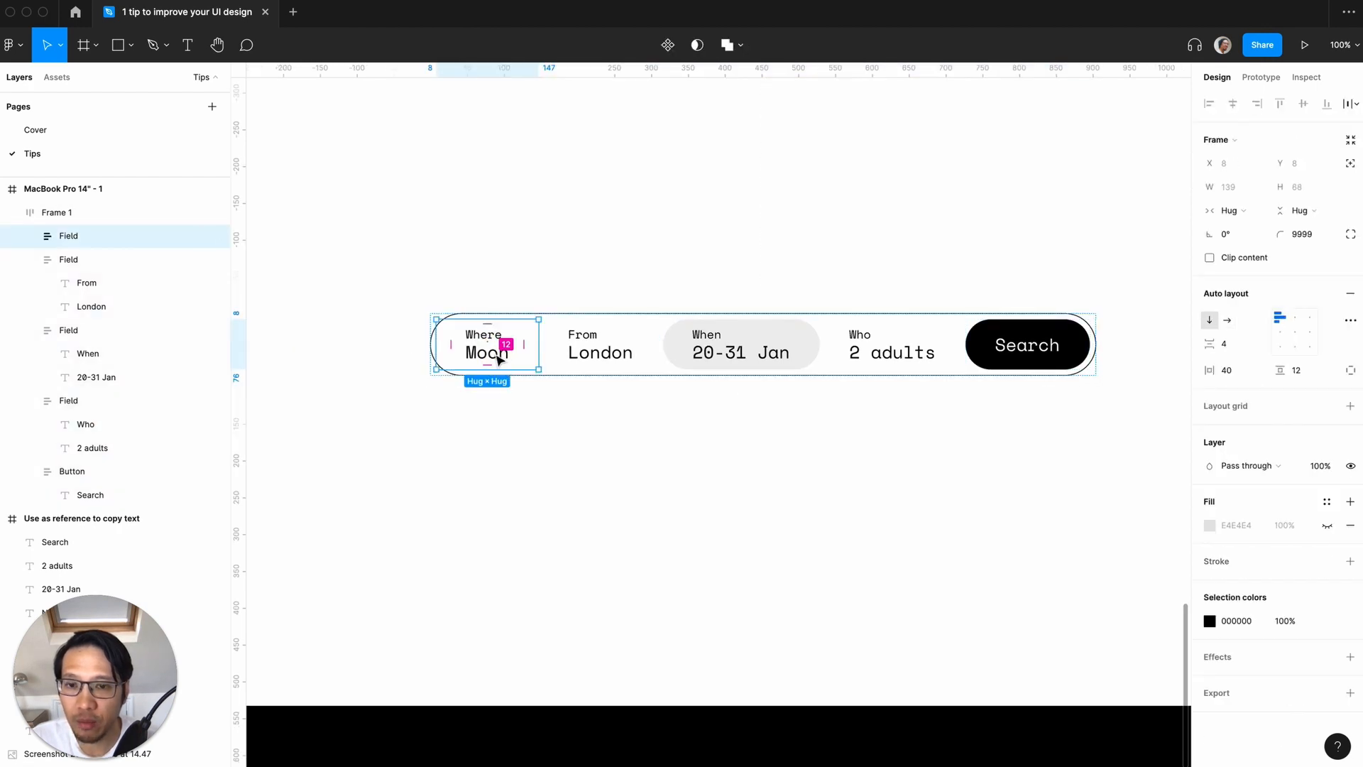
left_click(501, 360)
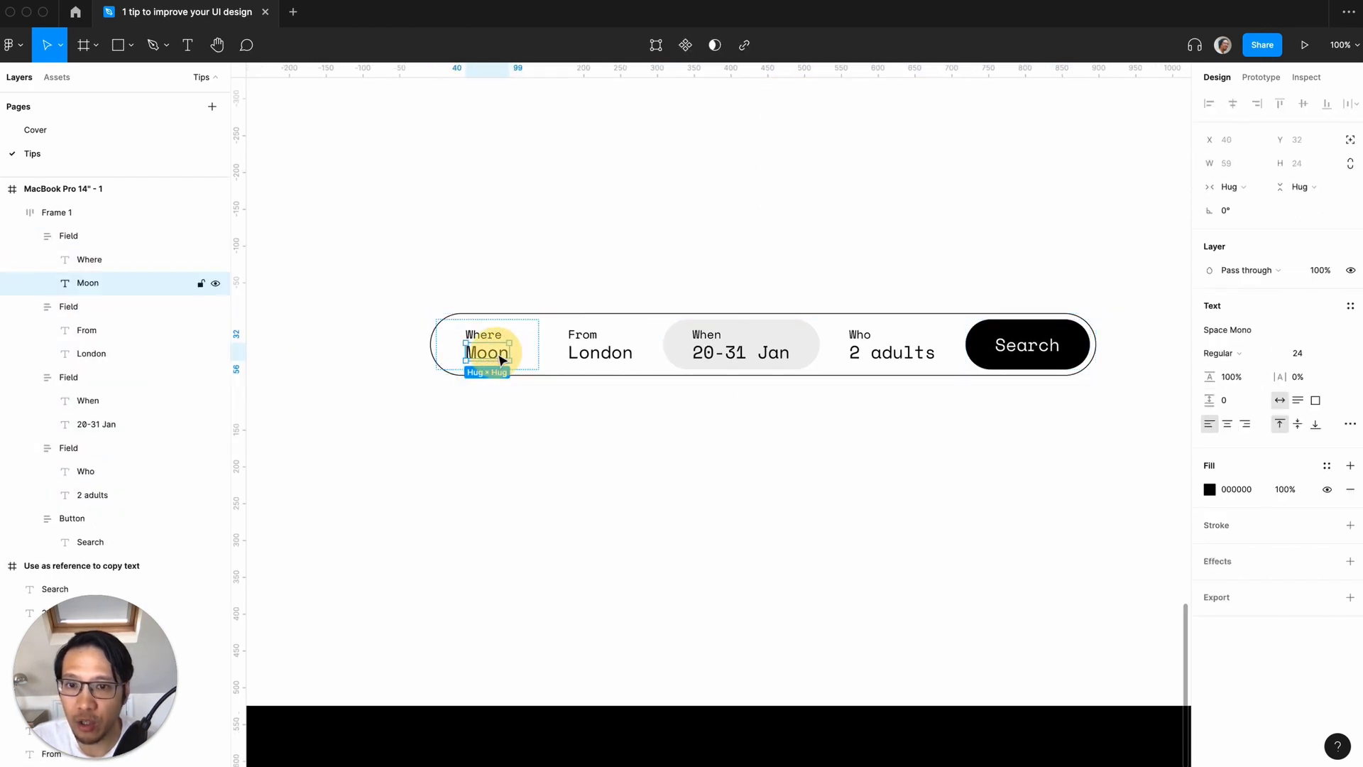
double_click(509, 355)
left_click(507, 353)
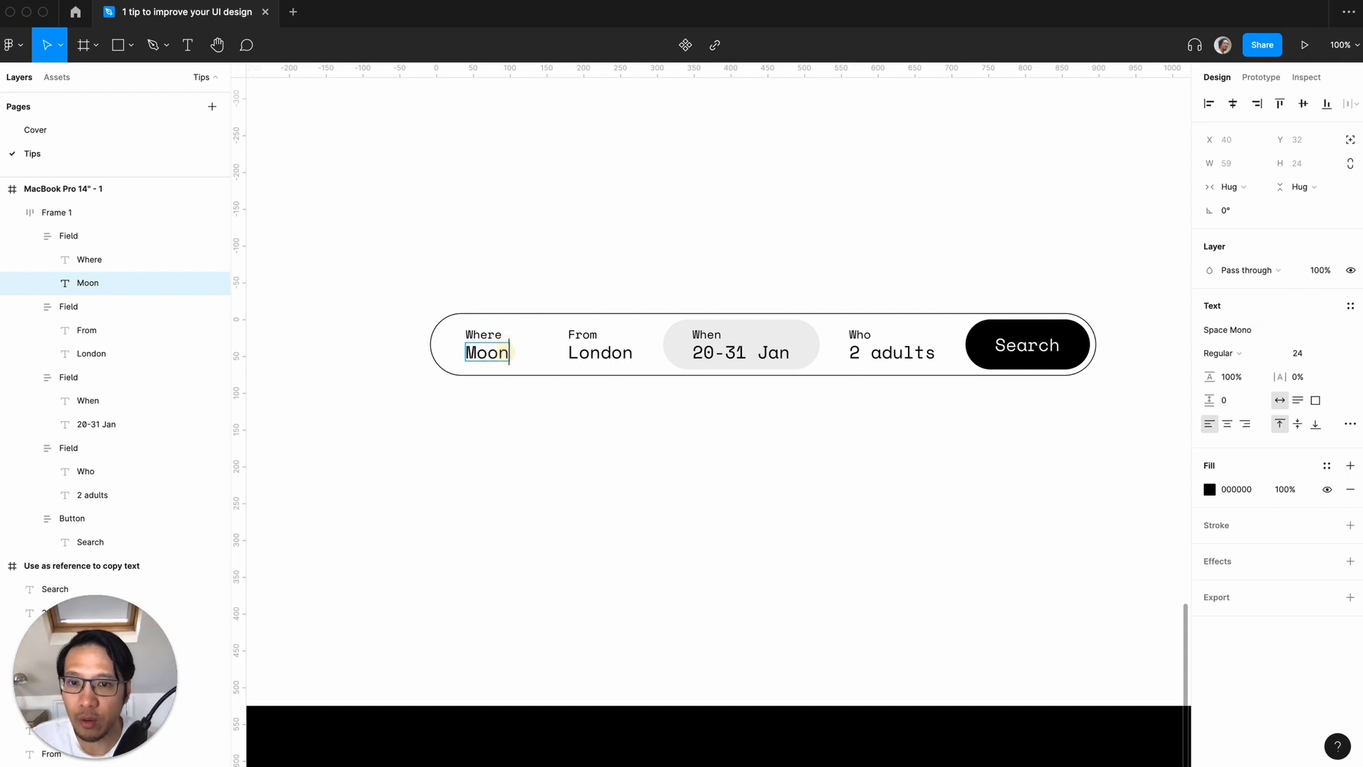
type("asdasdsad")
key("BackSpace")
key("BackSpace")
key("BackSpace")
key("BackSpace")
key("BackSpace")
key("BackSpace")
key("BackSpace")
key("BackSpace")
key("BackSpace")
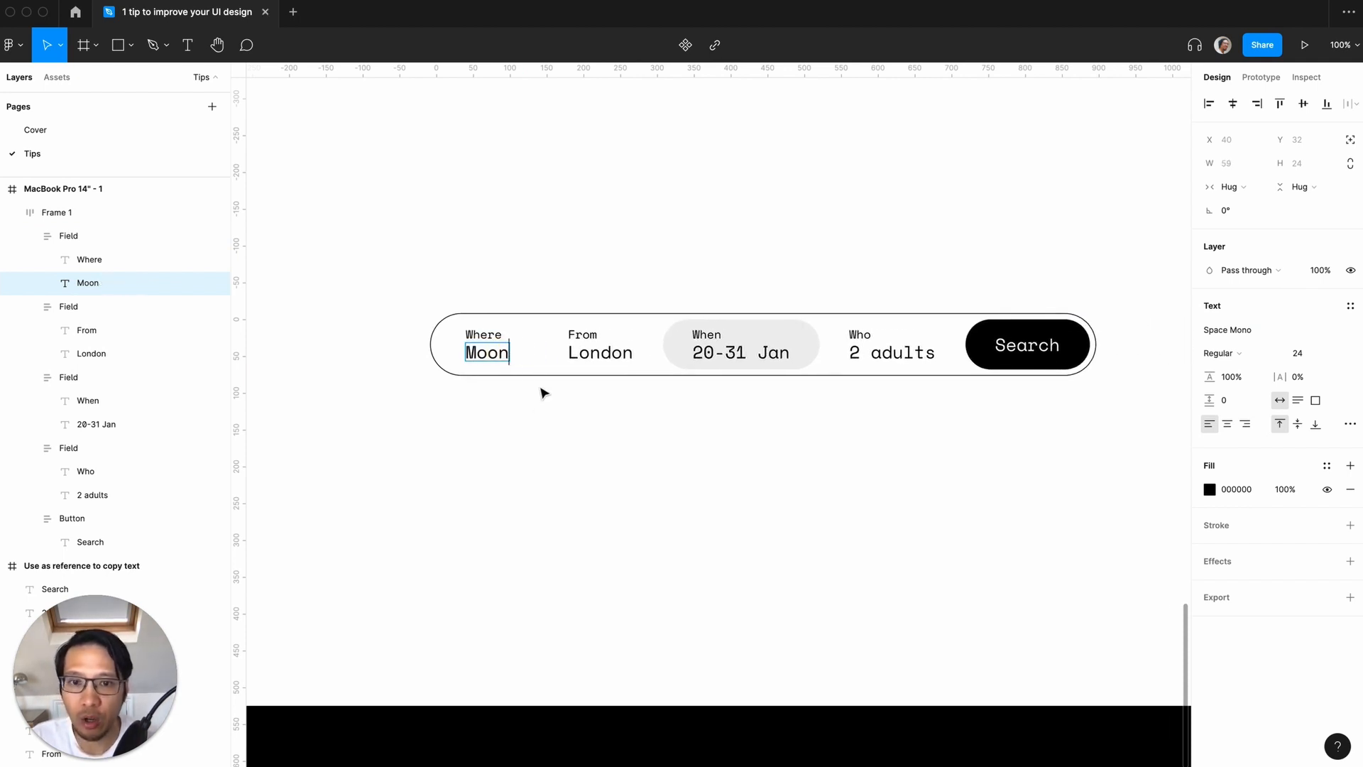
left_click(465, 404)
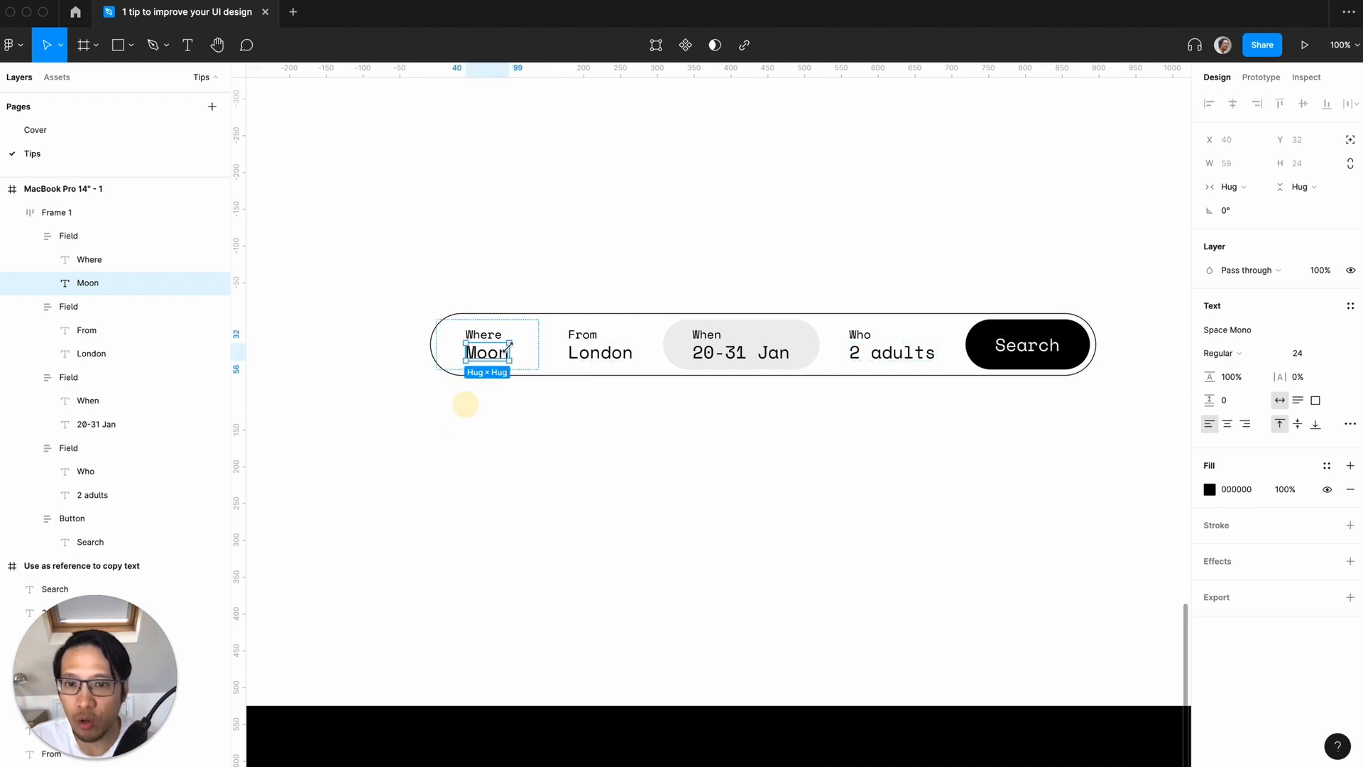
- Switch the "Where" field from hug to fixed horizontal sizing and set its width to 96
left_click(530, 353)
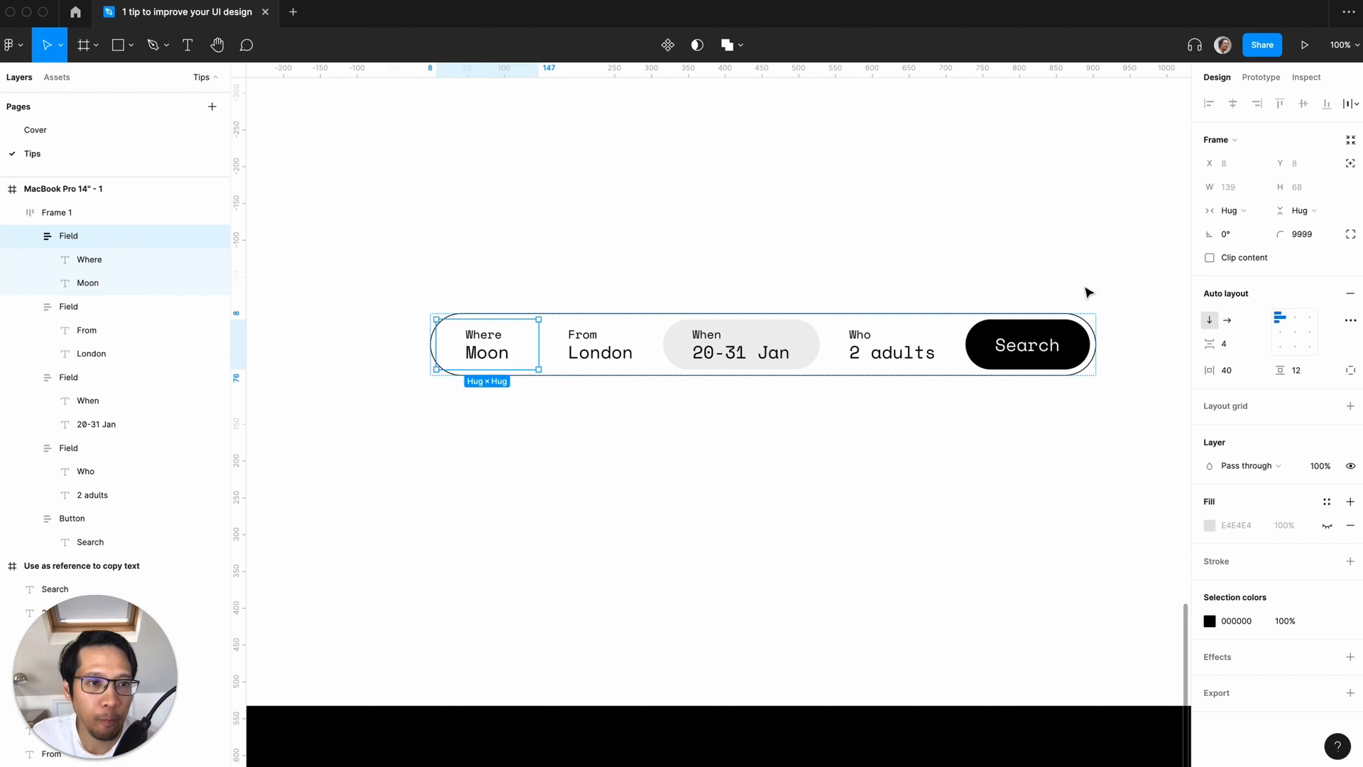
left_click(1232, 211)
left_click(1237, 197)
left_click(1233, 190)
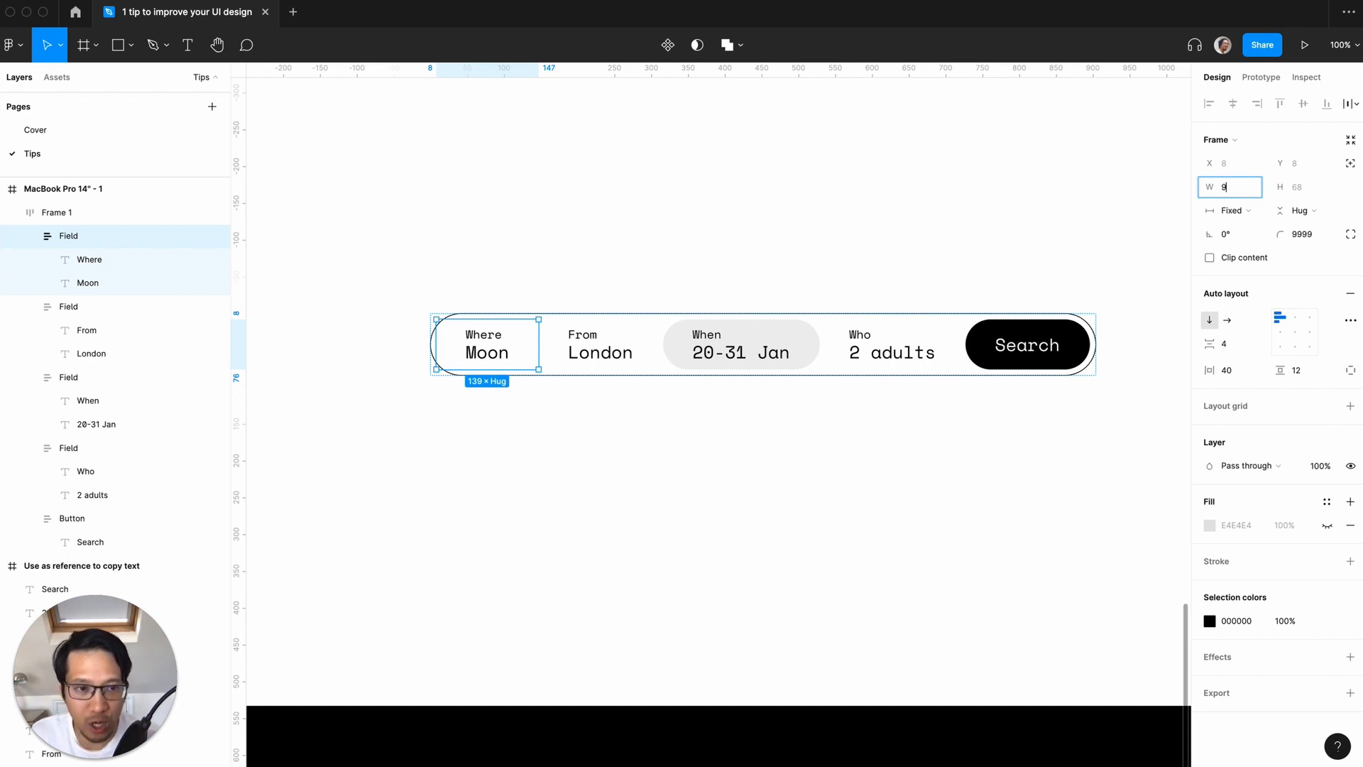
key("Return")
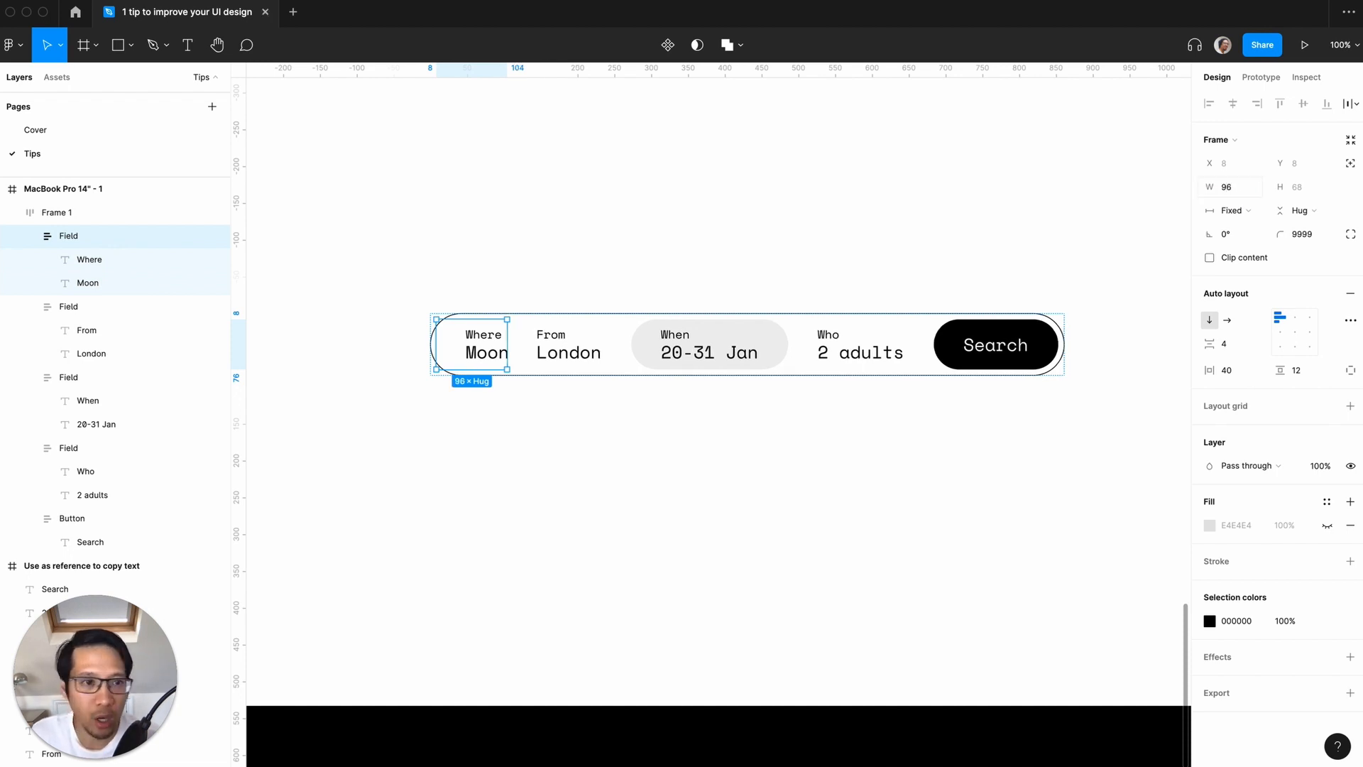
- Double the "Where" field's width to 192 by multiplying the current value by 2
left_click(1230, 189)
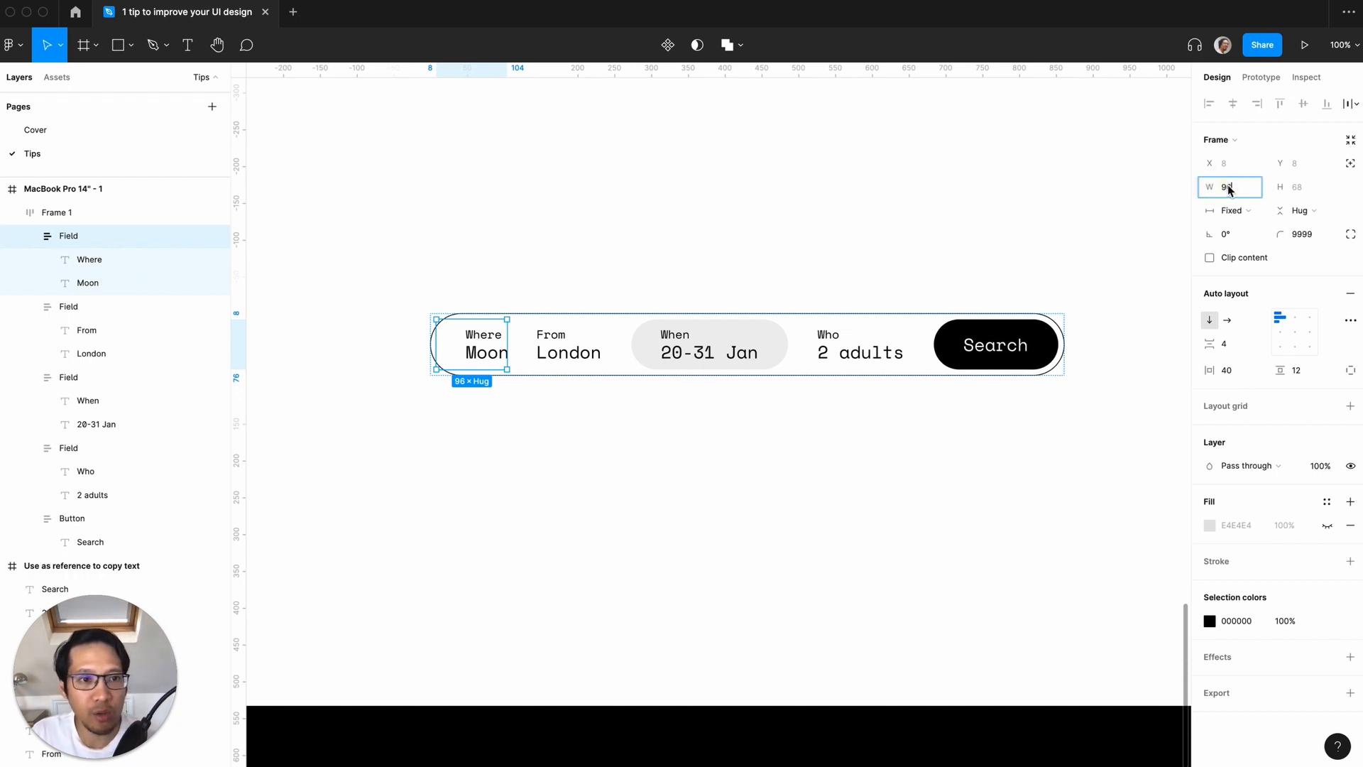
key("Right")
type("*2")
key("Return")
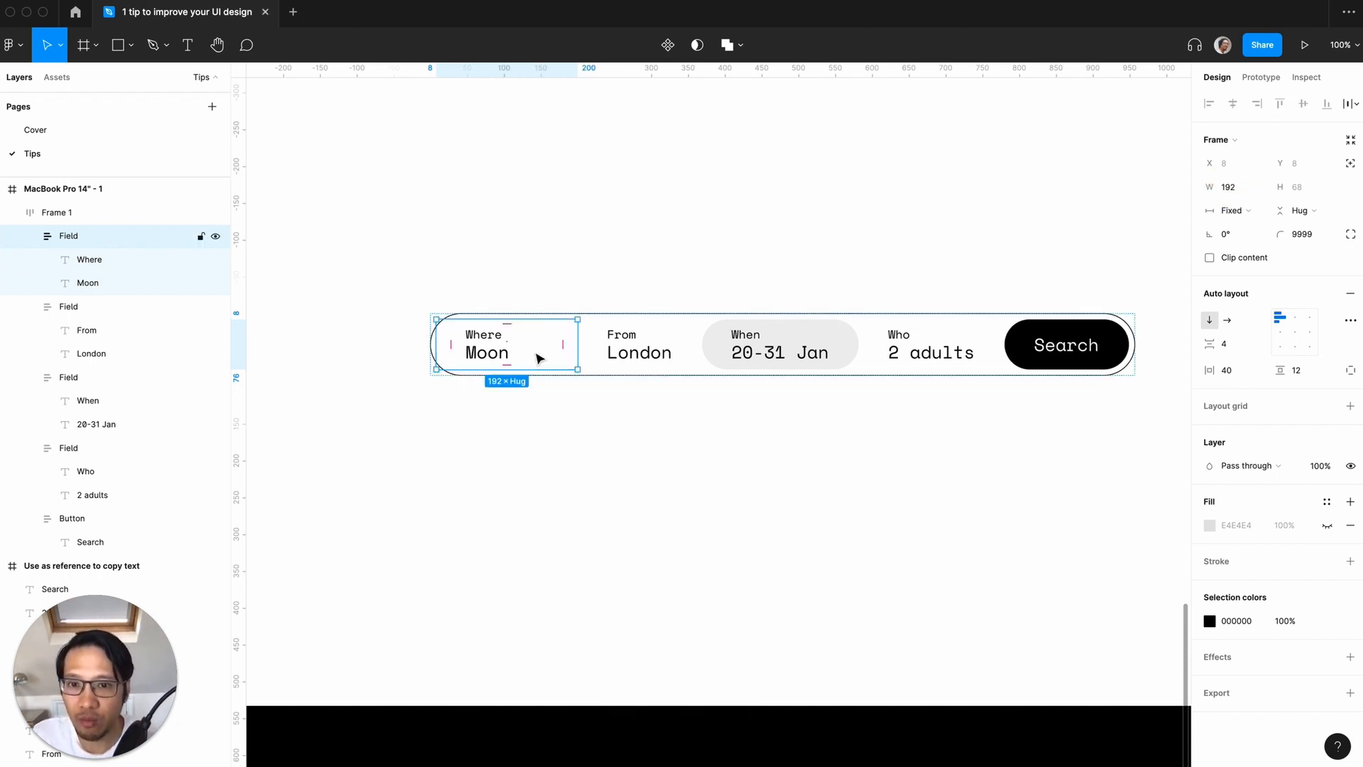
- Give the "From" field fixed horizontal sizing with a width of 192
scroll(504, 357, "right", 3)
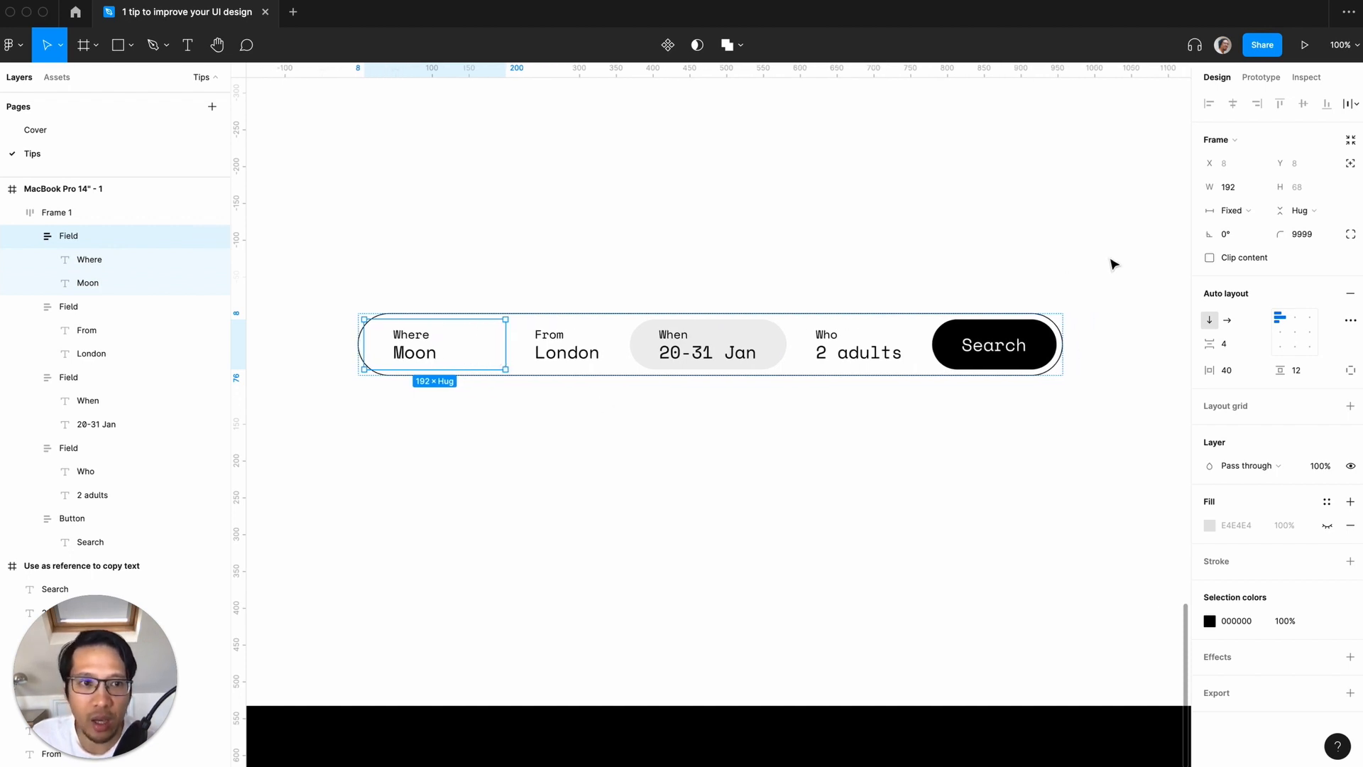
left_click(581, 355)
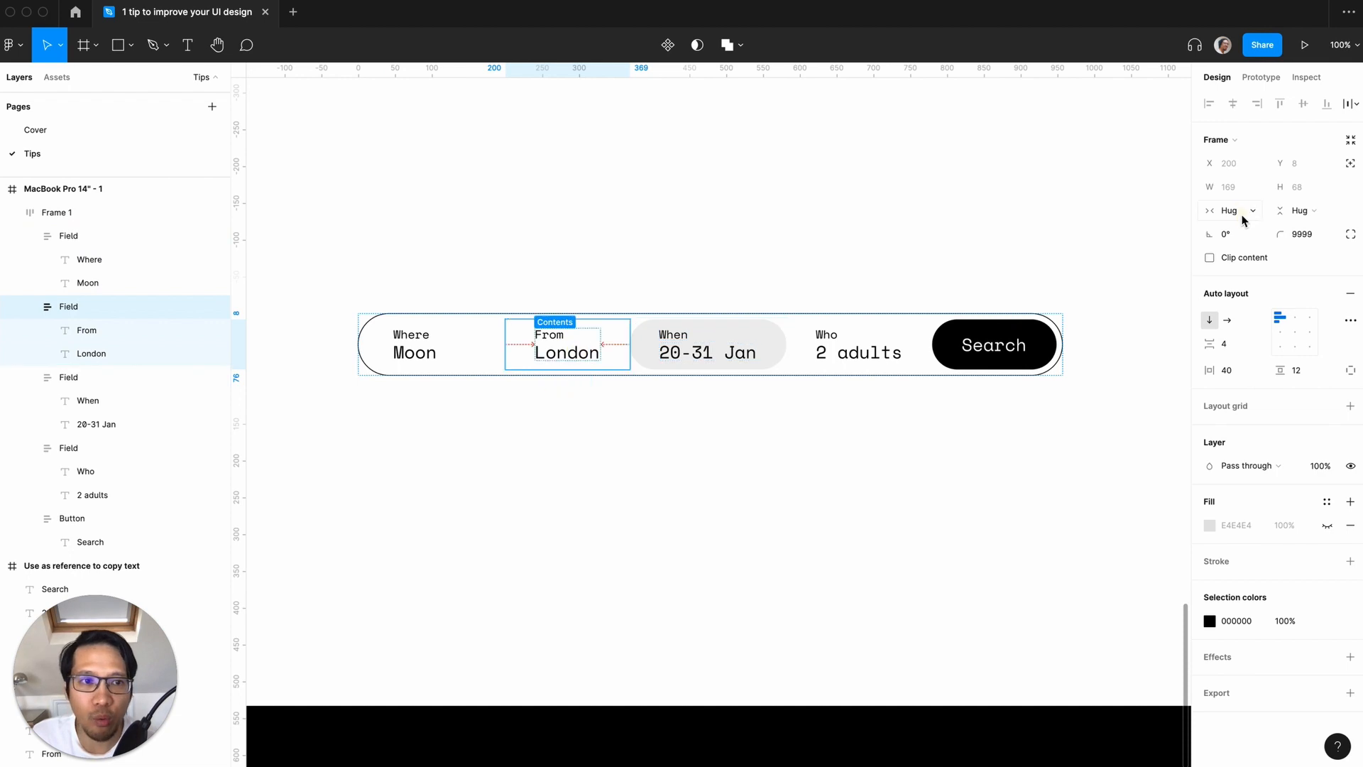
left_click(1237, 189)
type("1")
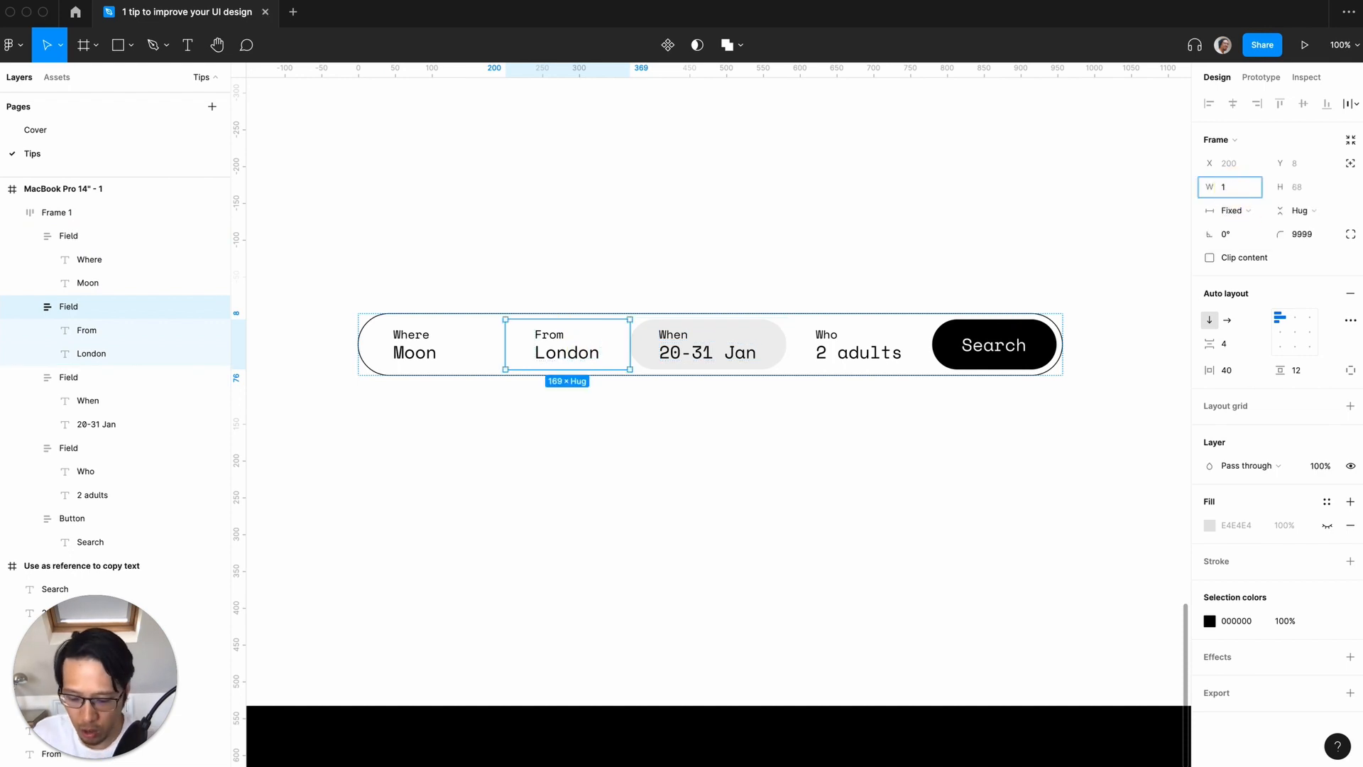
key("Return")
- Switch the highlighted "When" field to fixed horizontal sizing with a width of 192
left_click(798, 344)
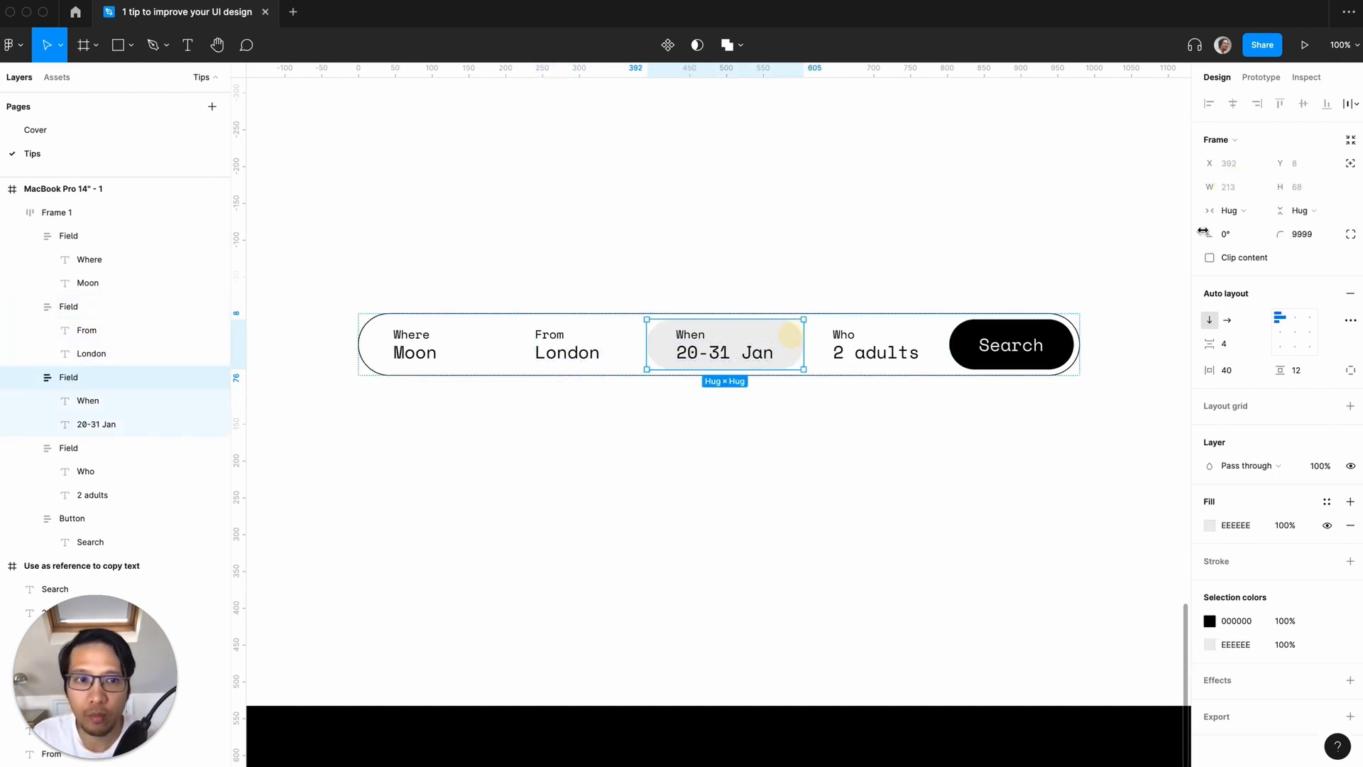
left_click(1248, 212)
left_click(1263, 192)
left_click(1235, 186)
type("192")
key("Return")
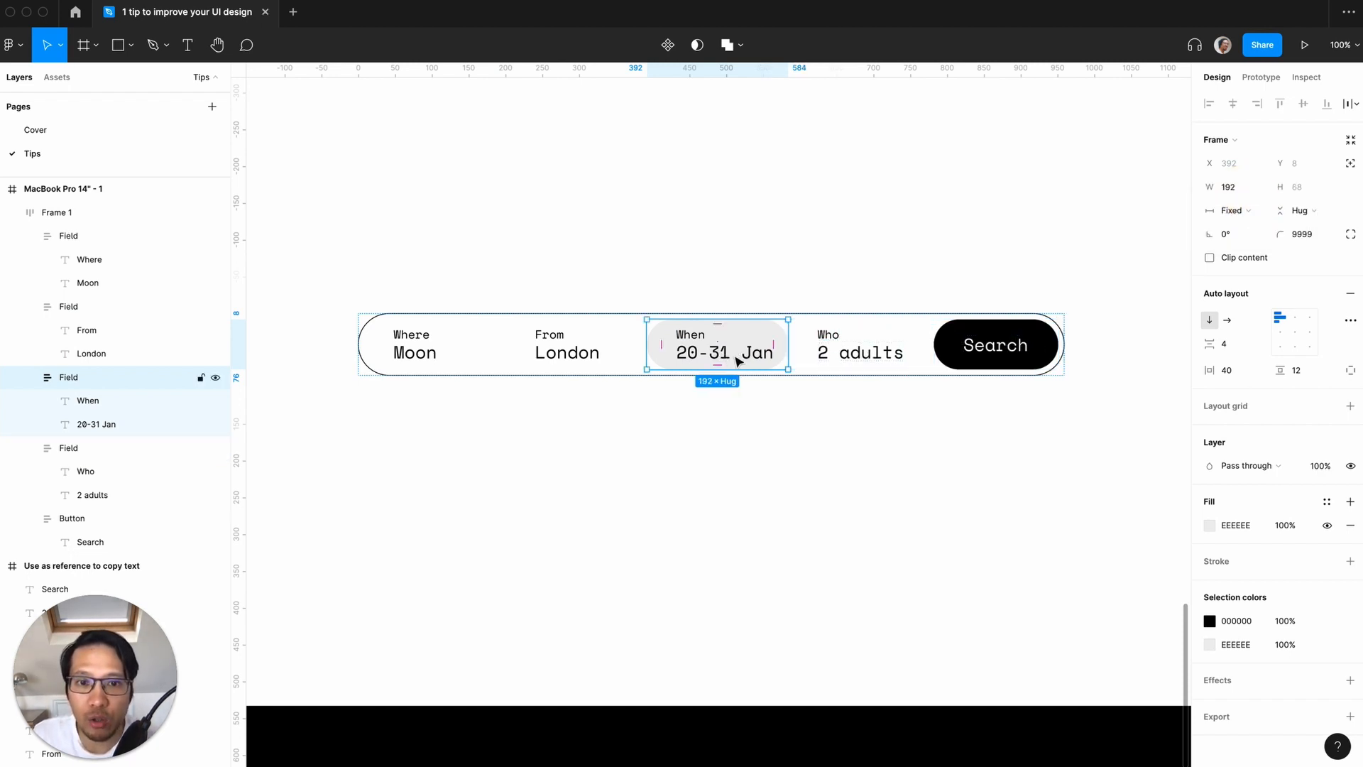
- Widen the "When" field to 240 by adding 40 and another 8 to its width
left_click(1239, 190)
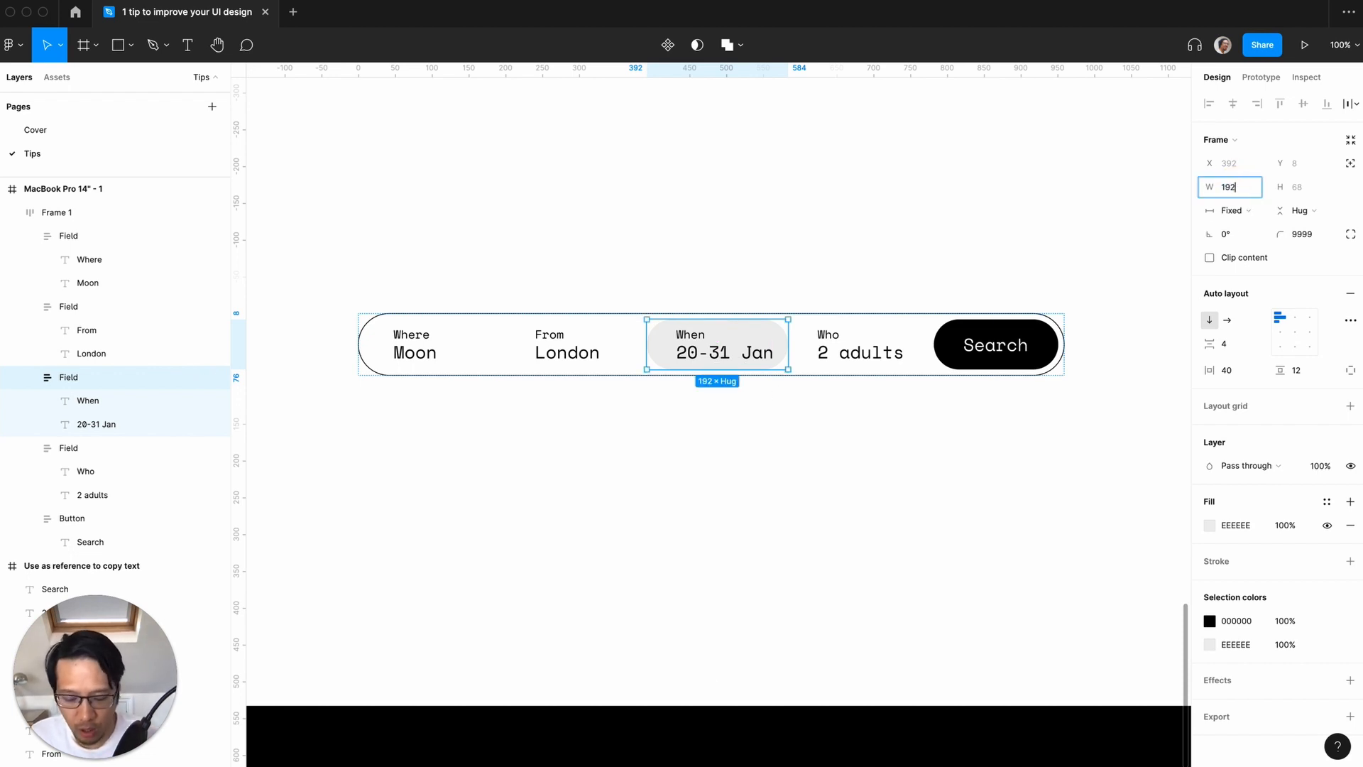
type("+40")
key("Return")
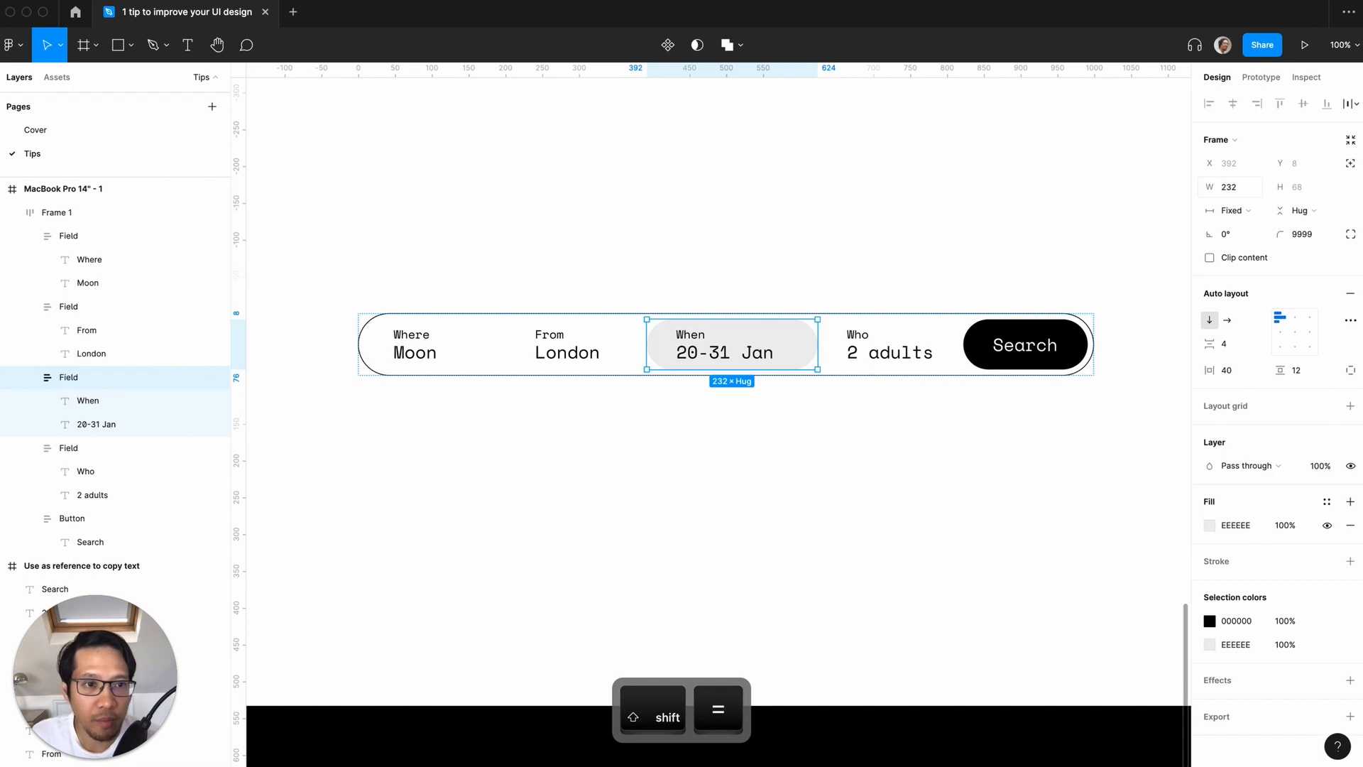
left_click(1236, 191)
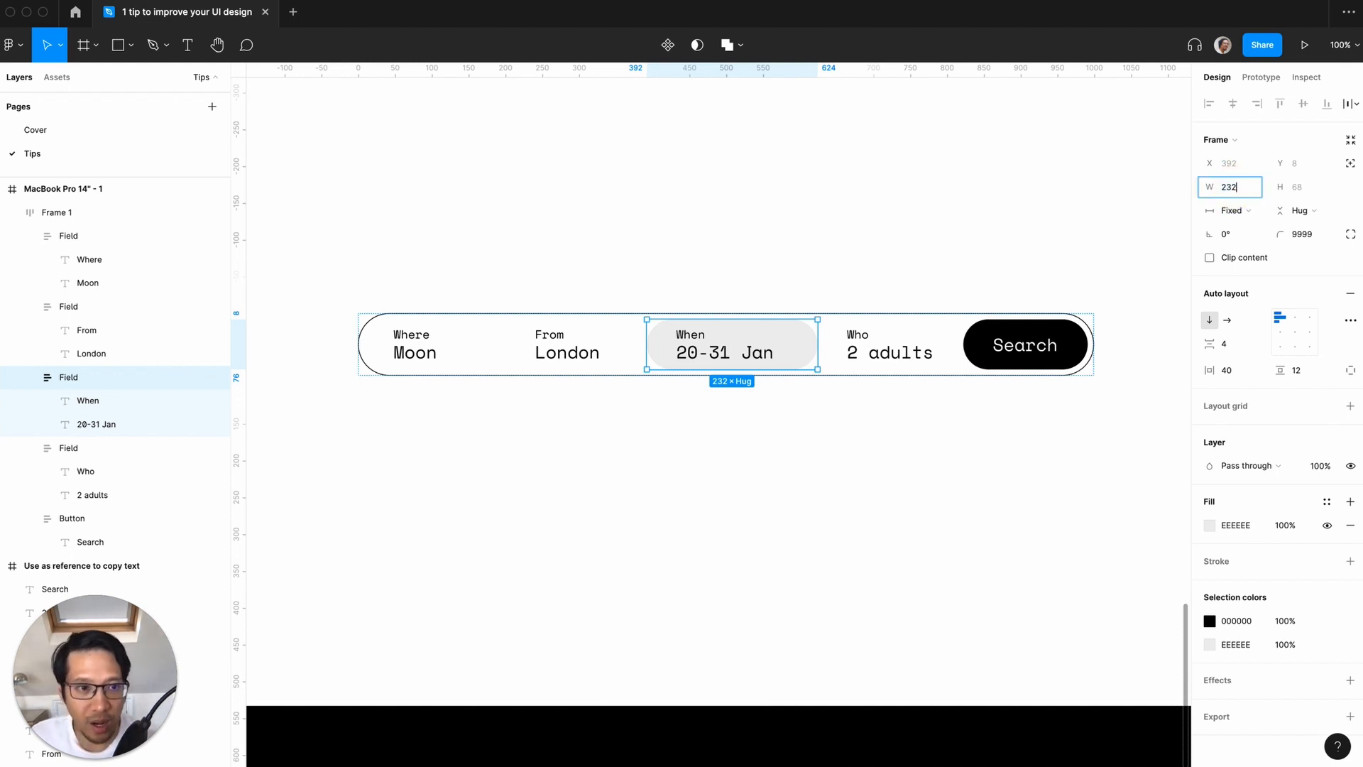
type("+8")
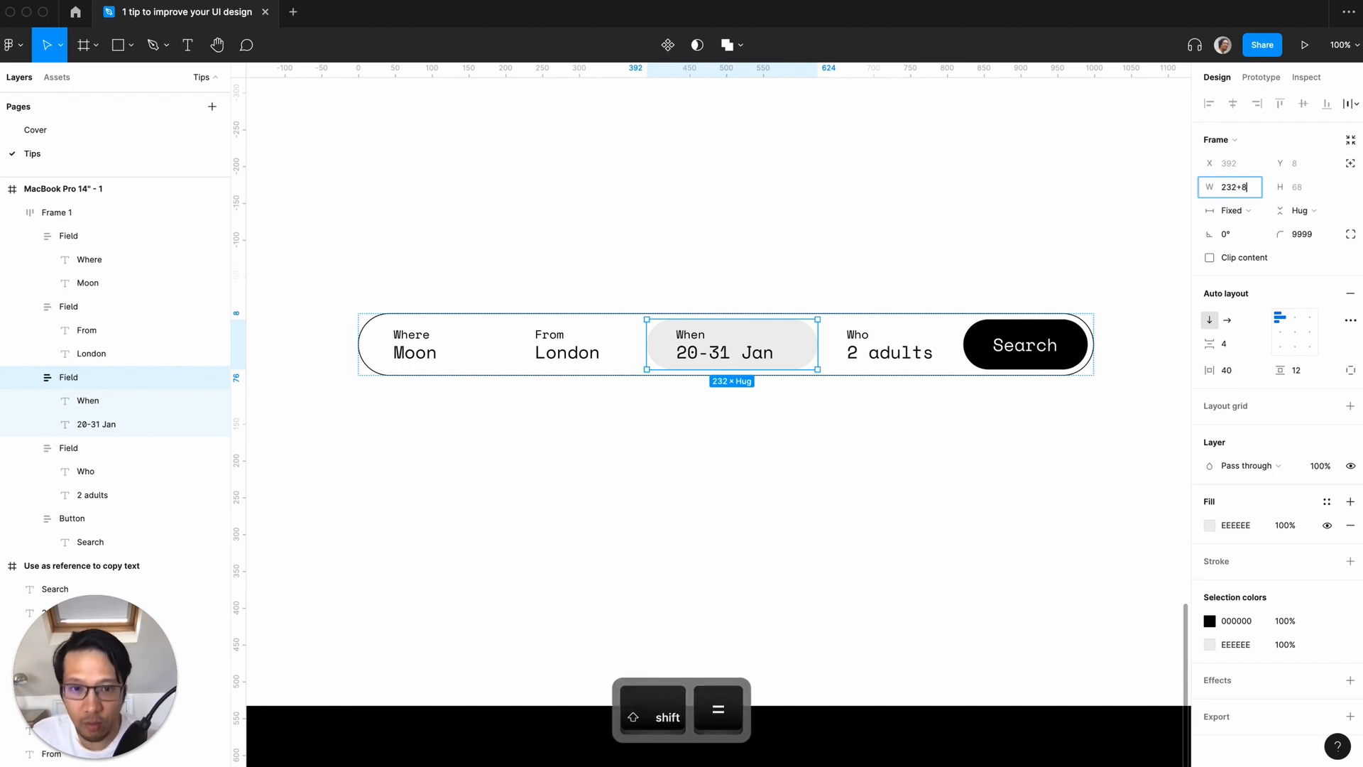
key("Return")
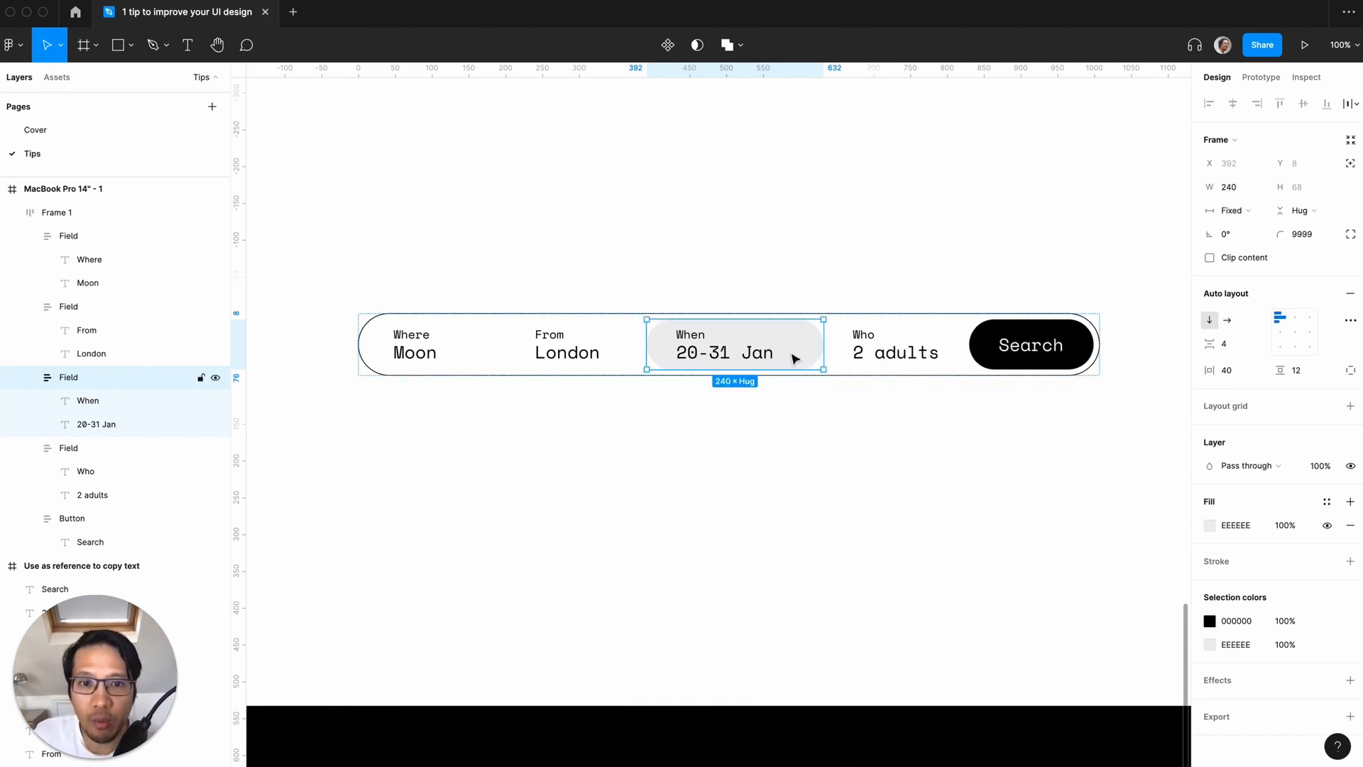
- Switch the "Who" field to fixed horizontal sizing with a width of 240
left_click(863, 365)
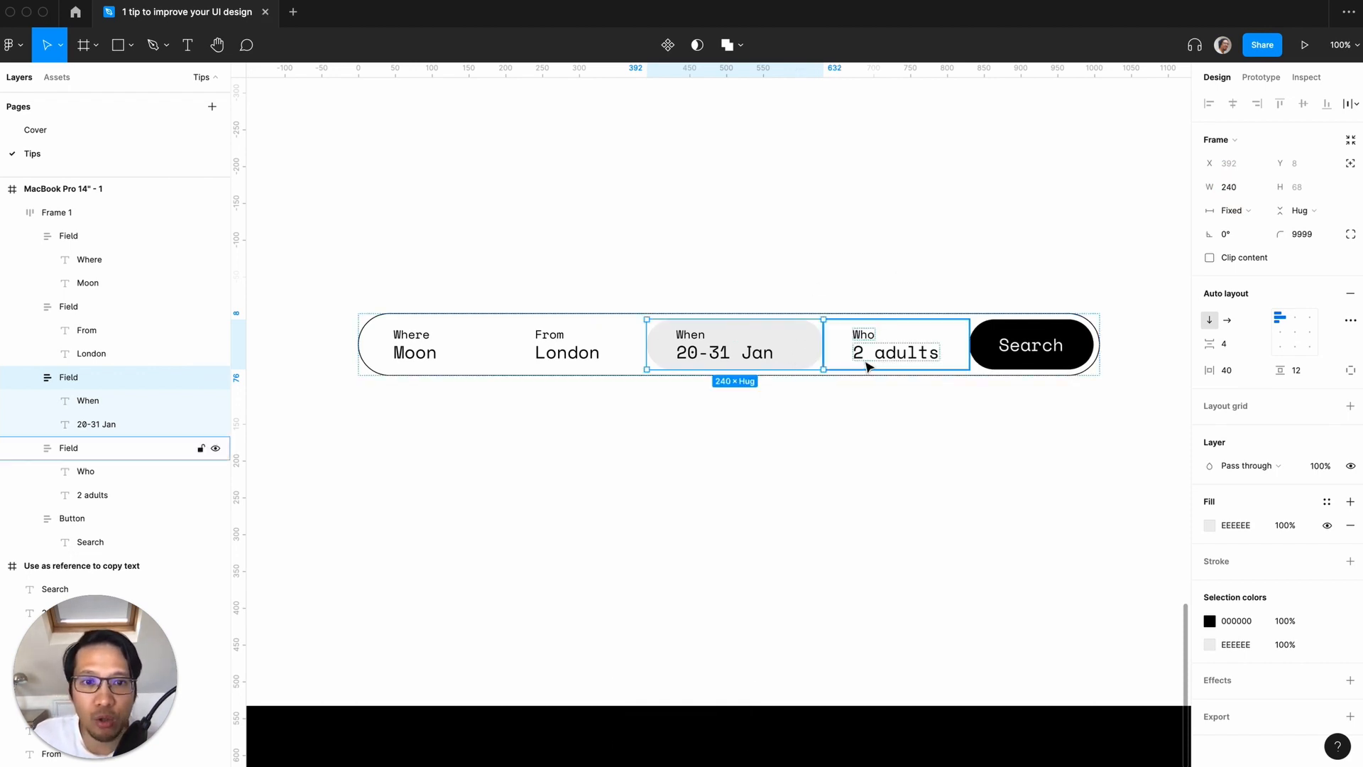
left_click(1232, 210)
left_click(1232, 189)
left_click(1241, 188)
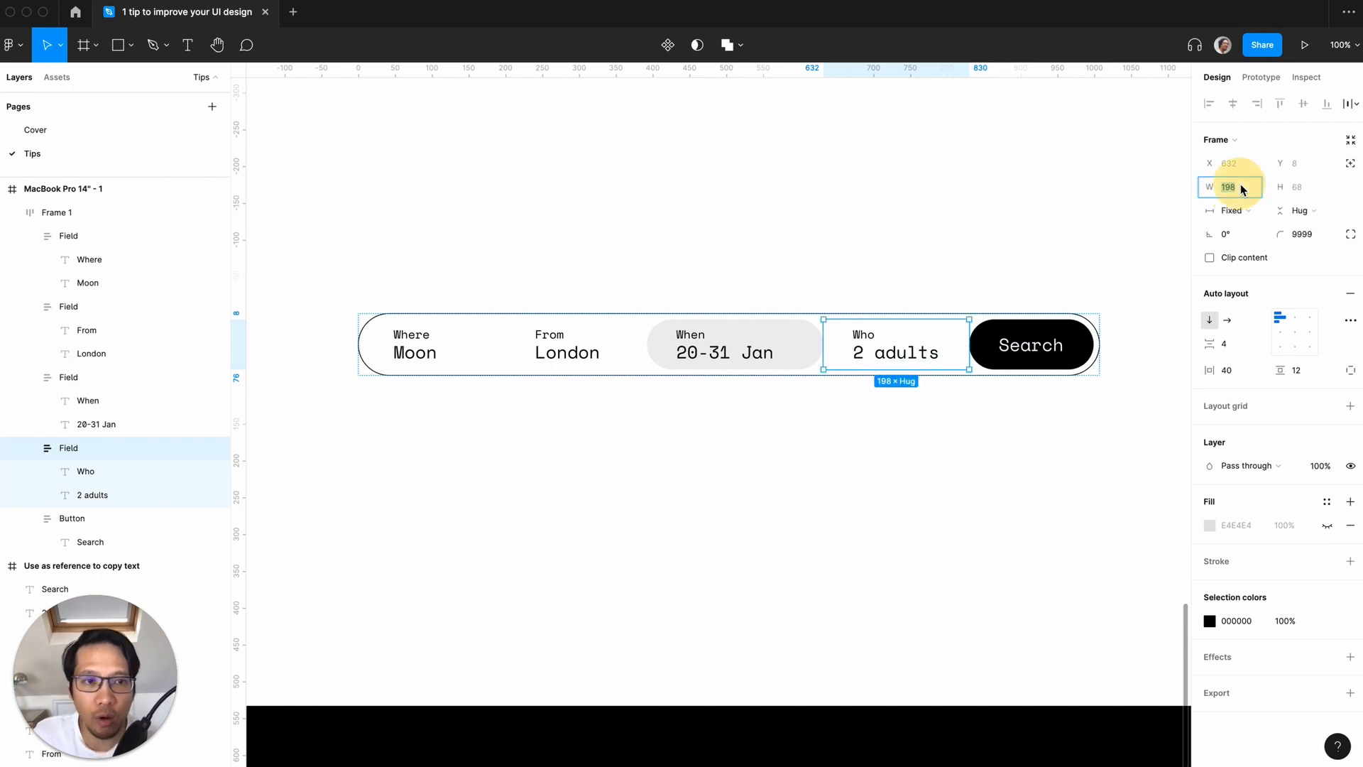
type("240")
key("Return")
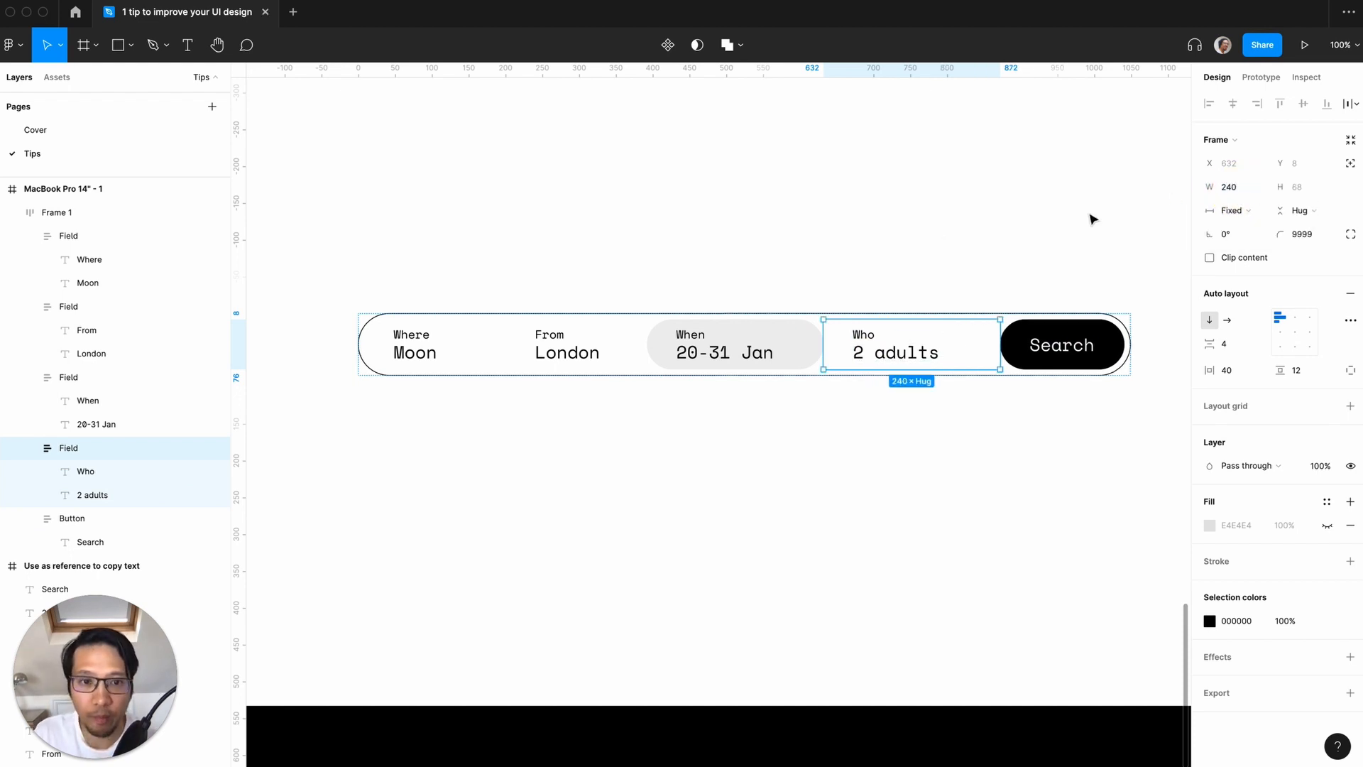
- Set the widths of the "From" and "Where" fields to 240 to match the other fields
left_click(609, 347)
left_click(1244, 189)
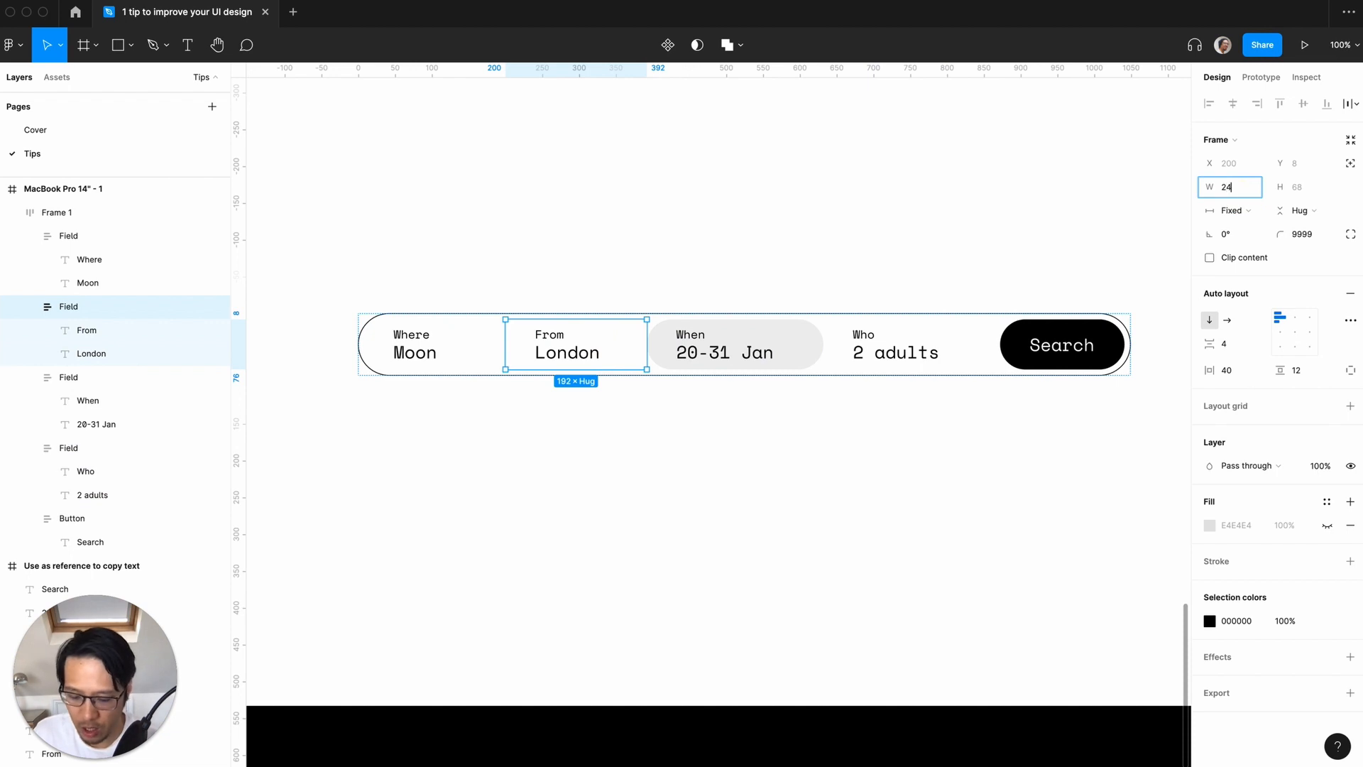
key("Return")
left_click(463, 343)
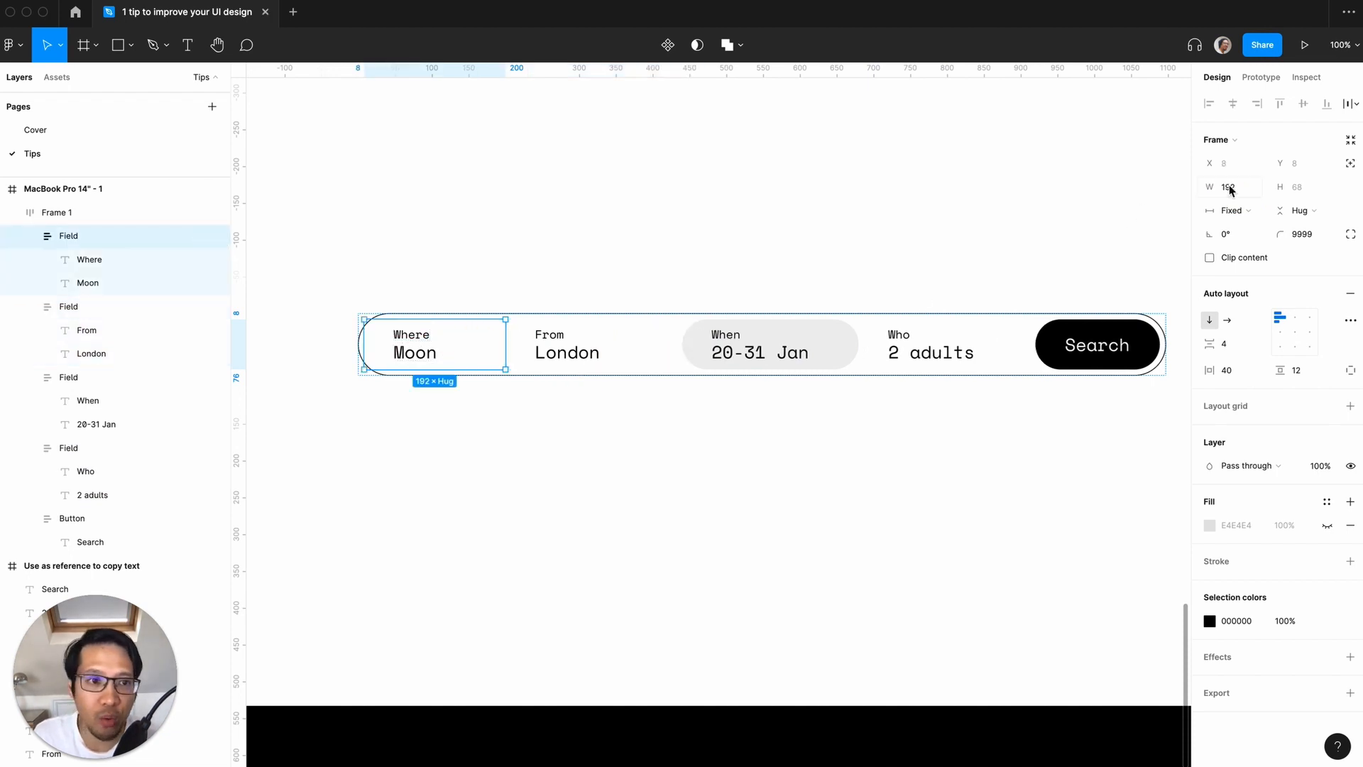
left_click(1240, 190)
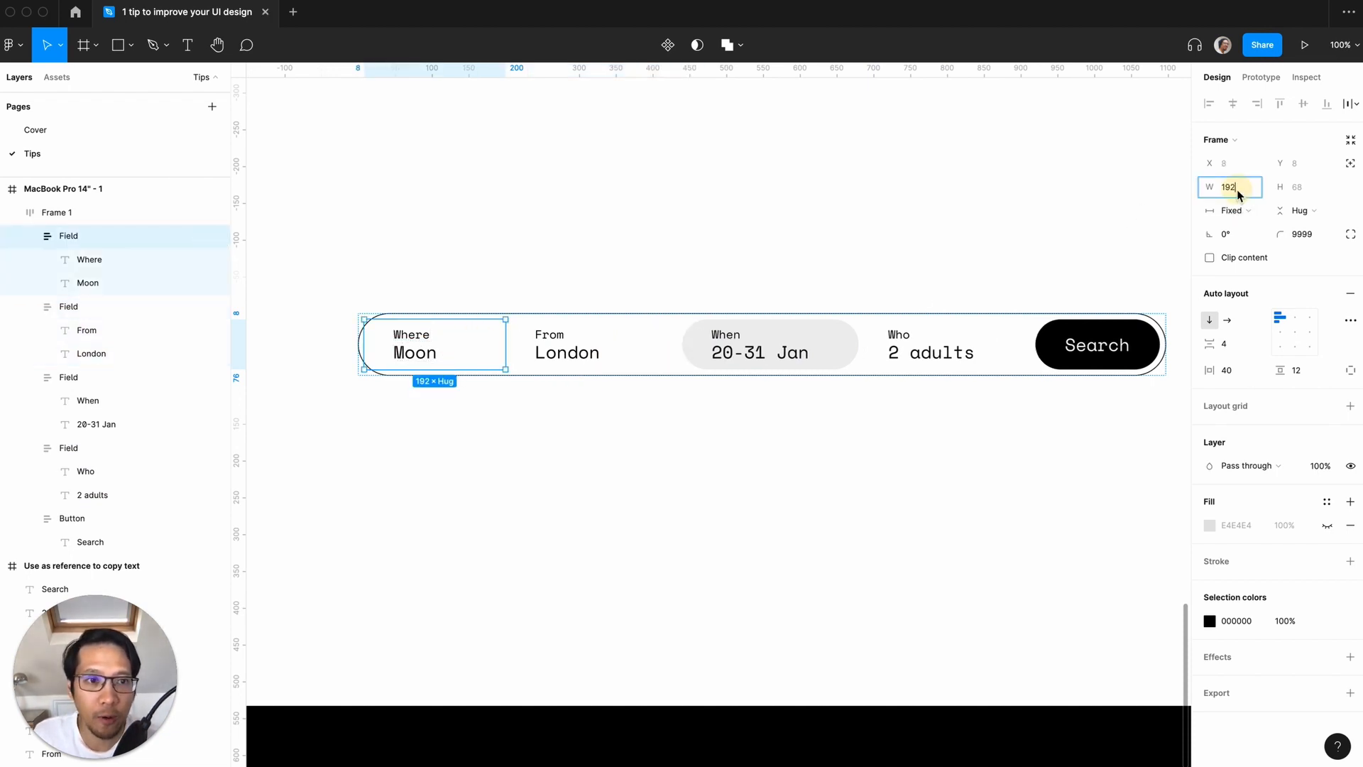
type("240")
key("Return")
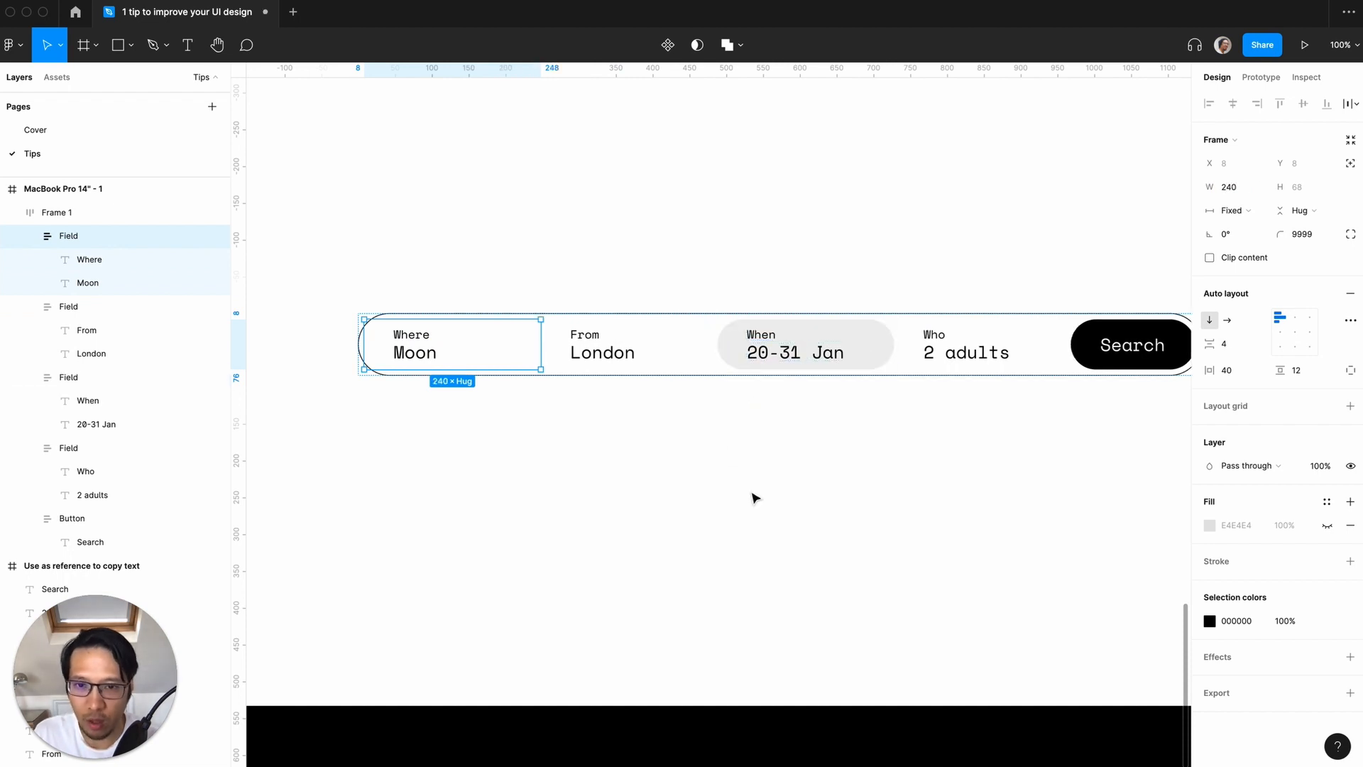
- Centre the whole search bar horizontally within the MacBook Pro 14" - 1 frame
left_click(752, 494)
key("super+minus")
scroll(753, 454, "right", 1)
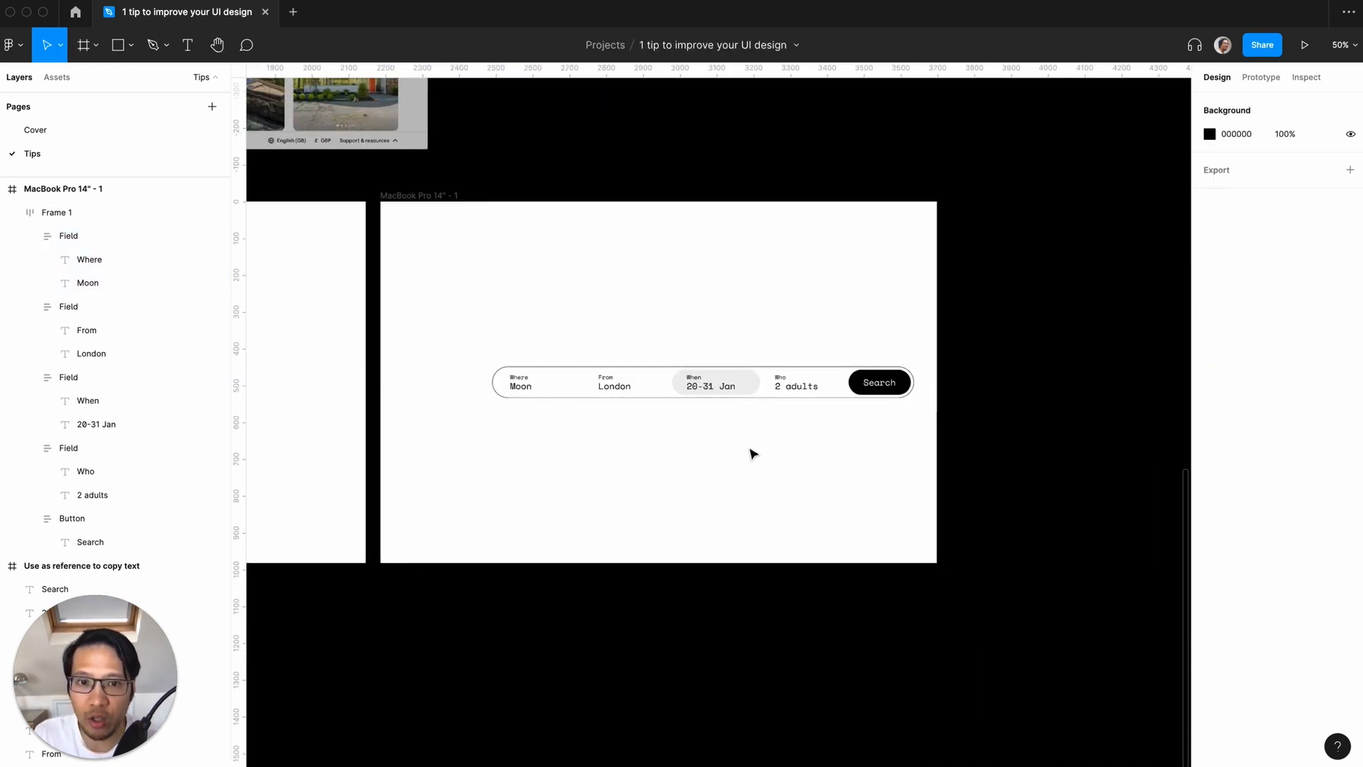
key("super+plus")
left_click(729, 338)
key("super+minus")
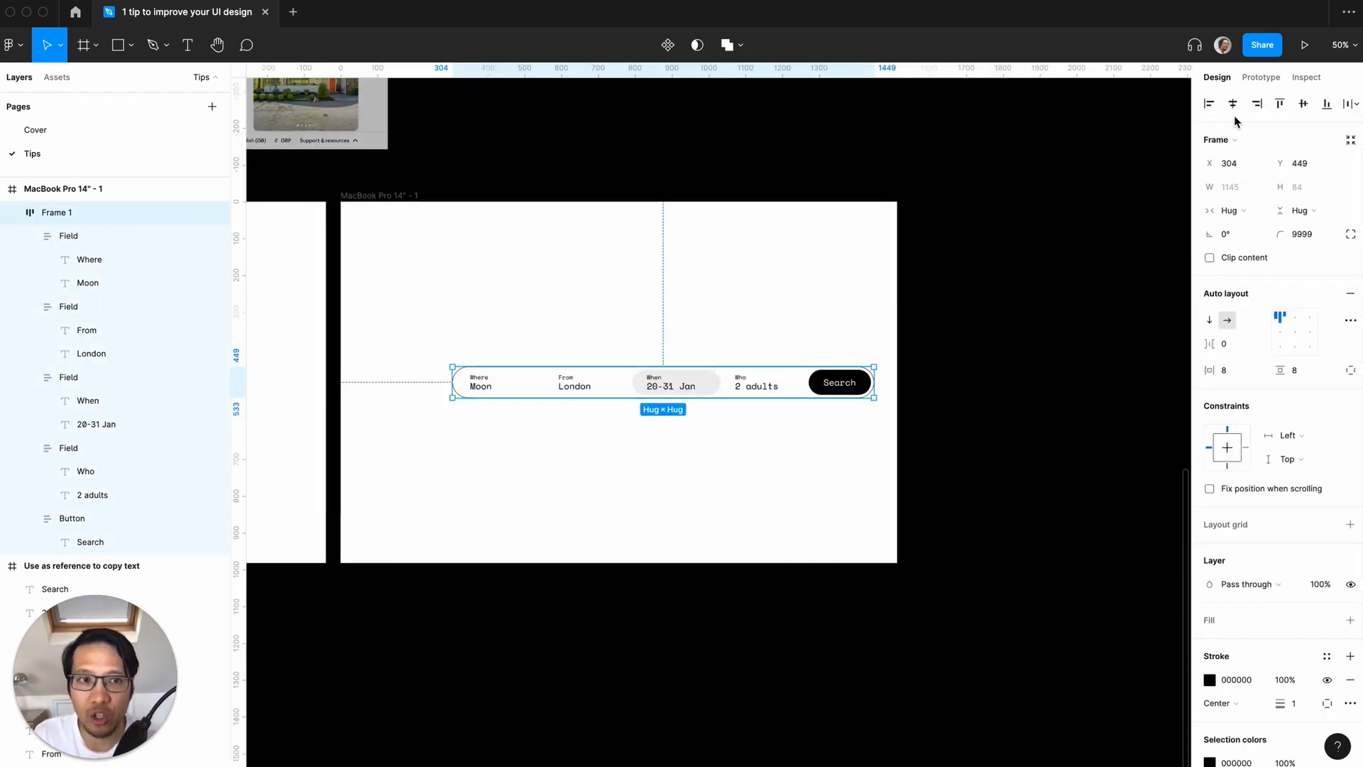
left_click(1232, 104)
left_click(822, 488)
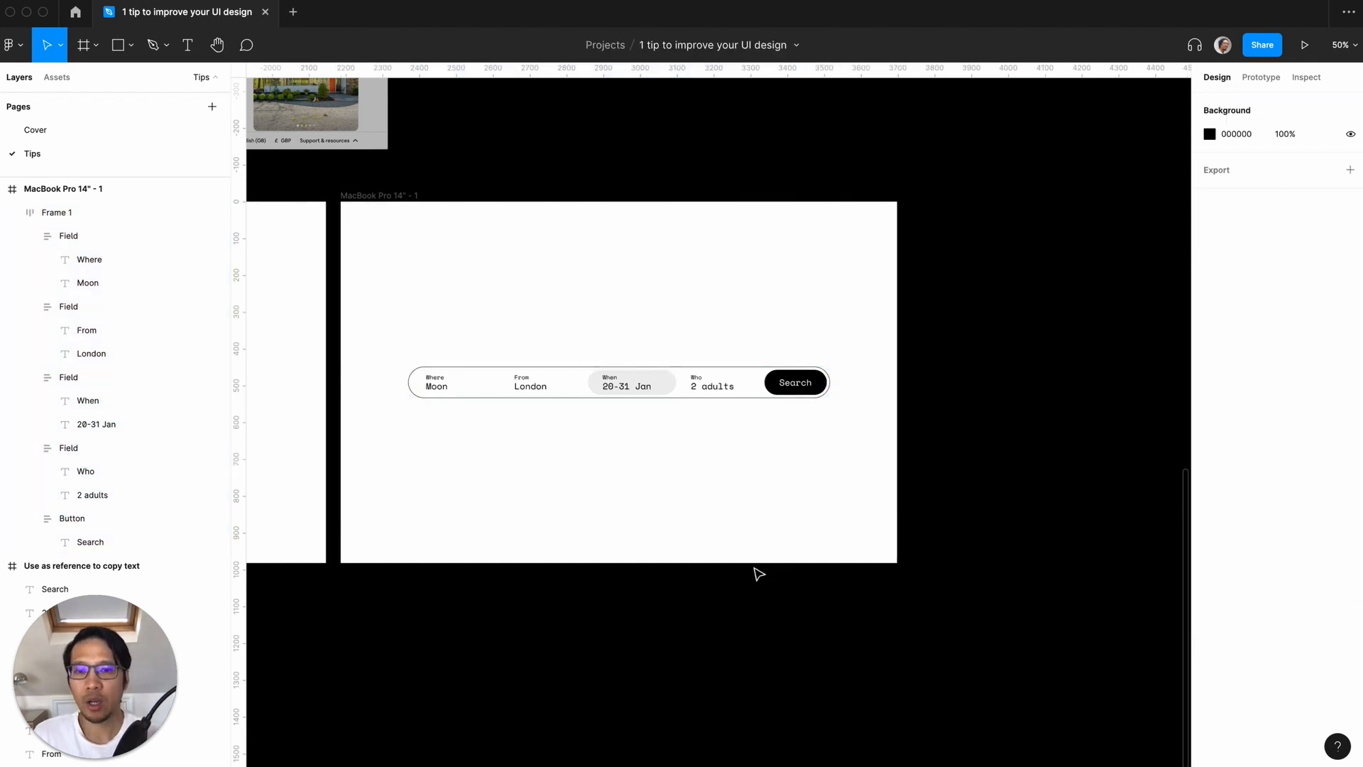
- Duplicate the MacBook Pro 14" - 1 frame together with its search bar
scroll(758, 573, "left", 2)
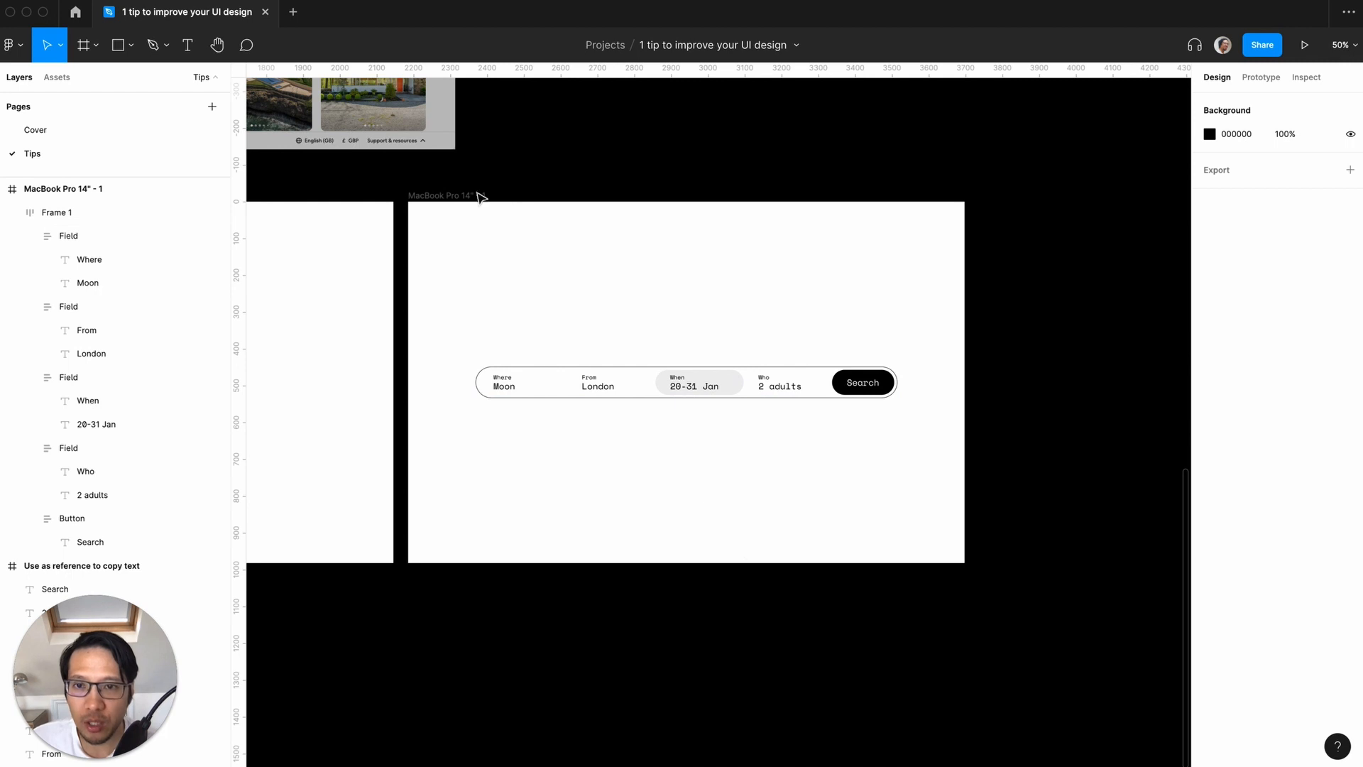
left_click(438, 196)
key("super+d")
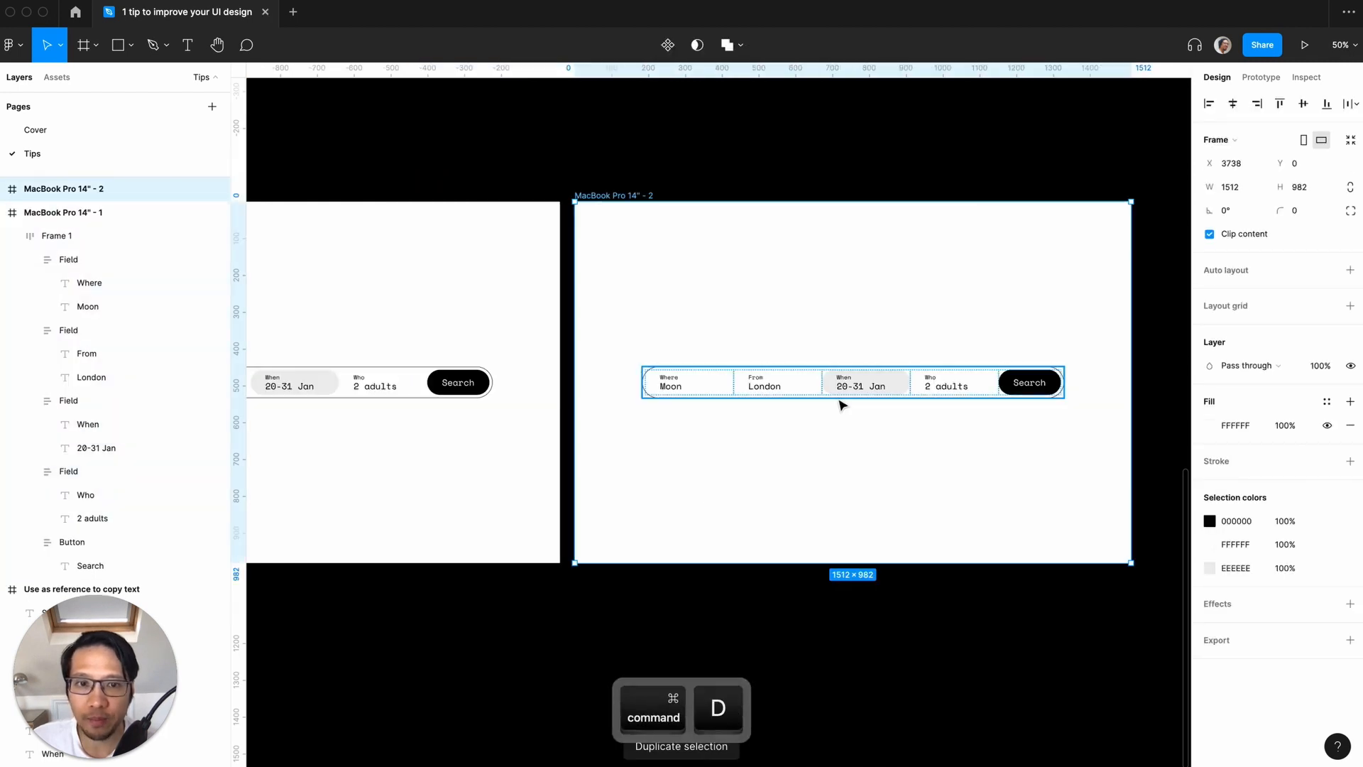
- Try narrowing the duplicated frame's search bar to a width of 920 and undo the resize
left_click(887, 394)
left_click(1064, 391)
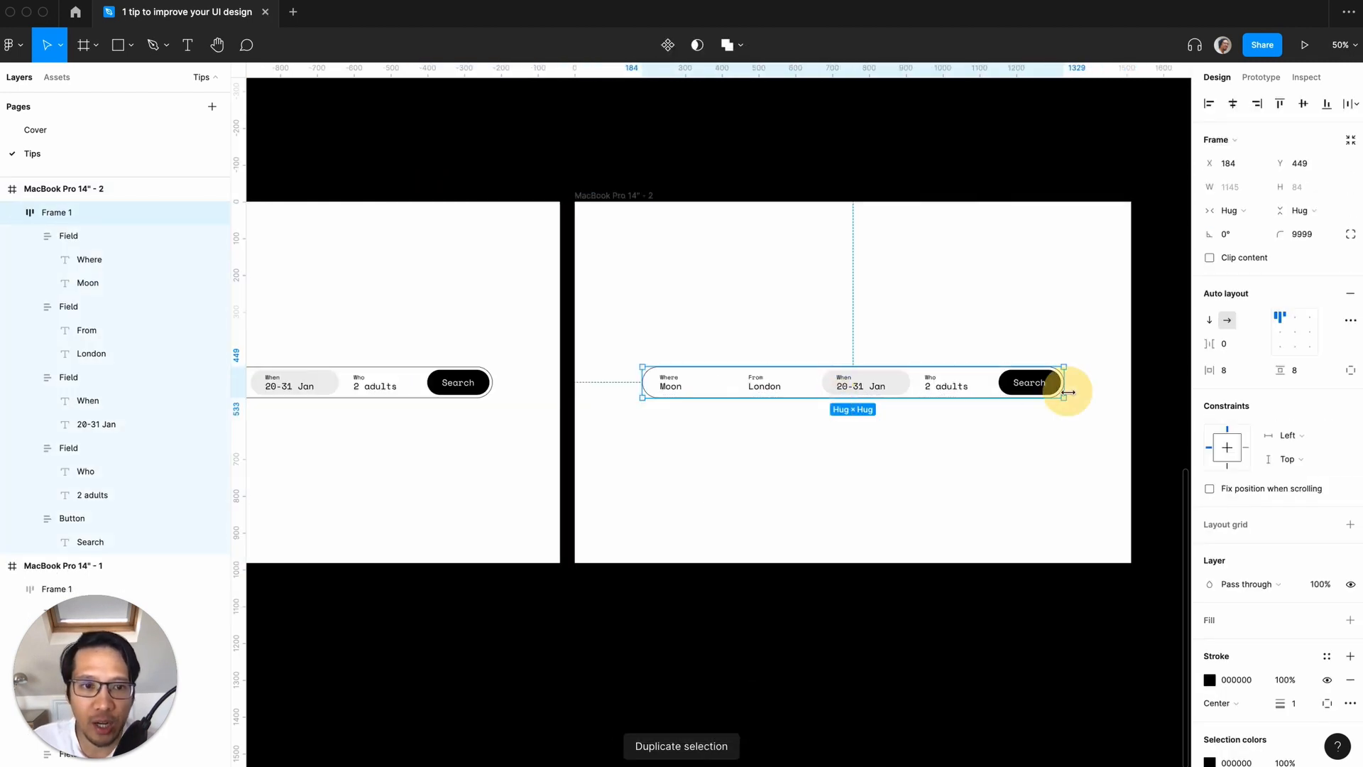
left_click(1019, 386)
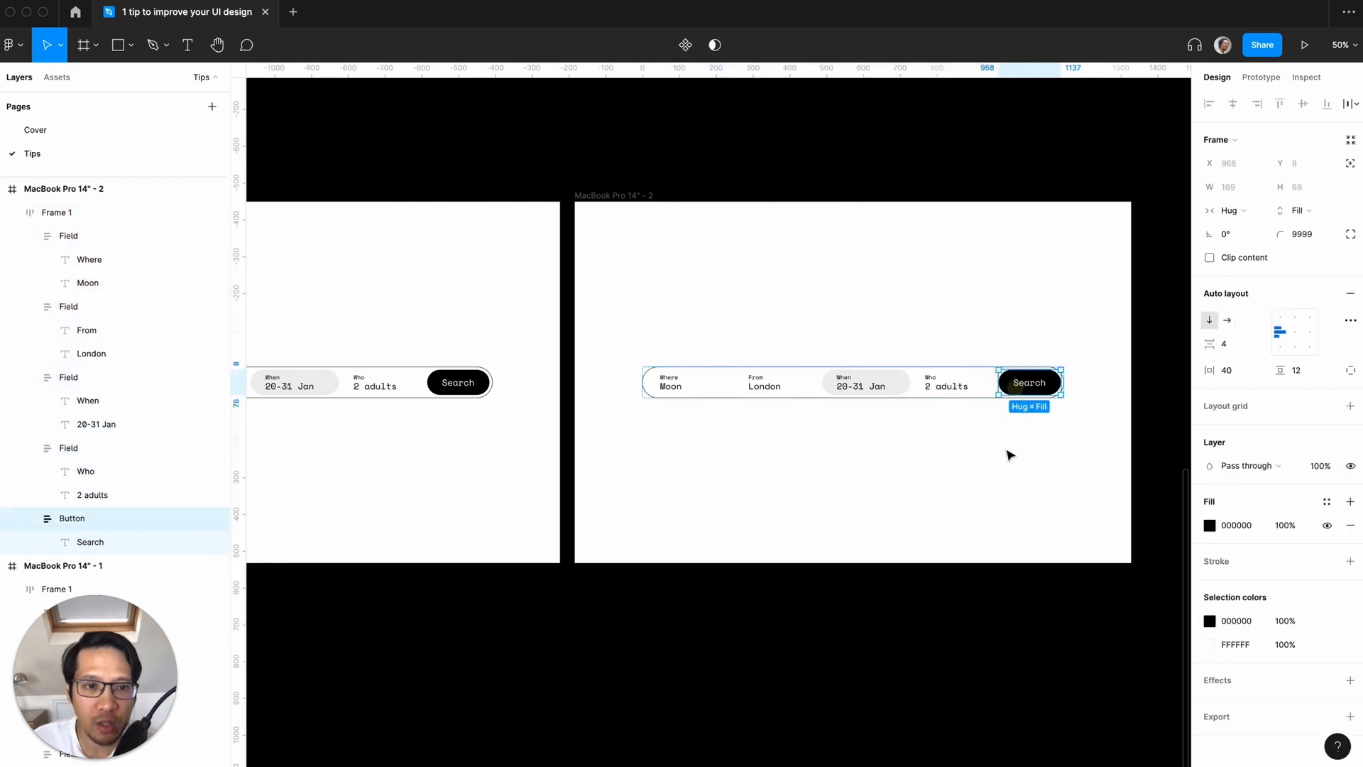
left_click(1008, 450)
left_click(967, 380)
left_click_drag(1065, 378, 978, 380)
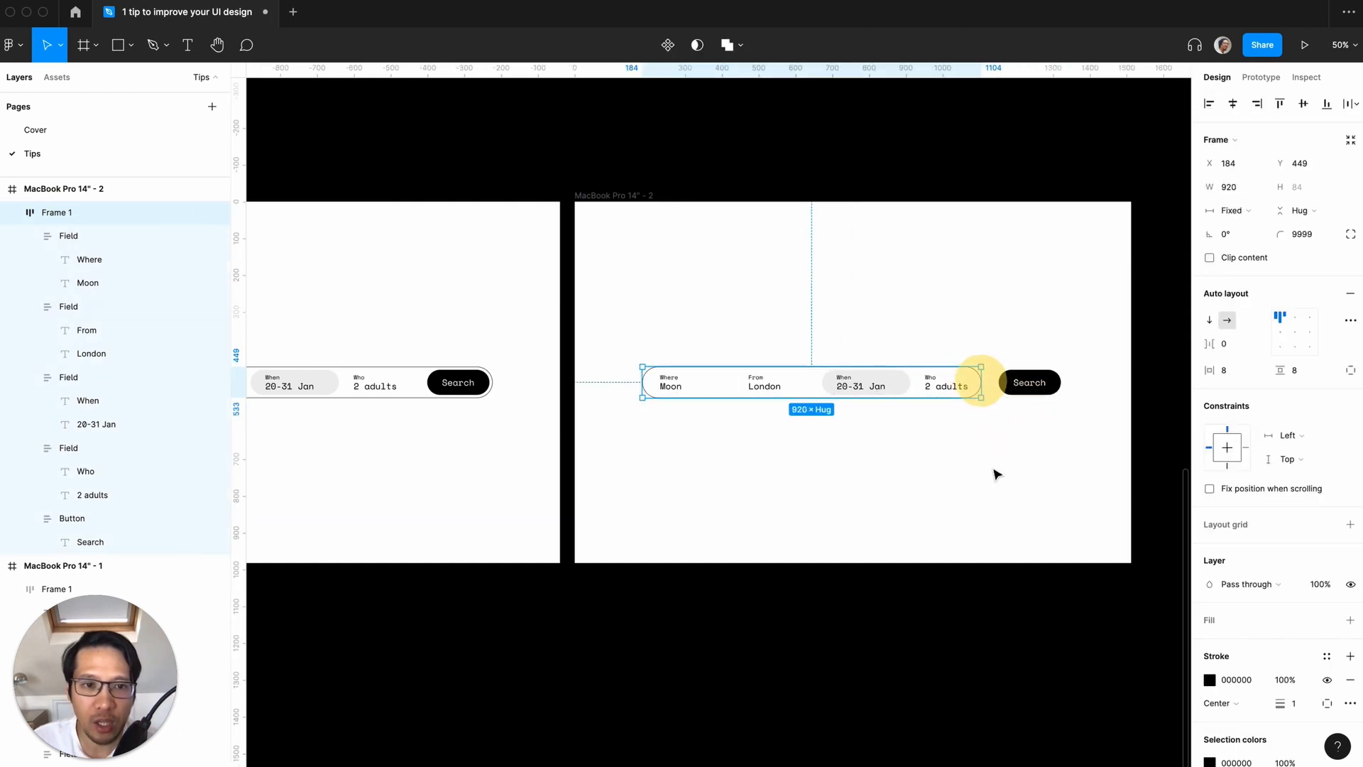
key("super+z")
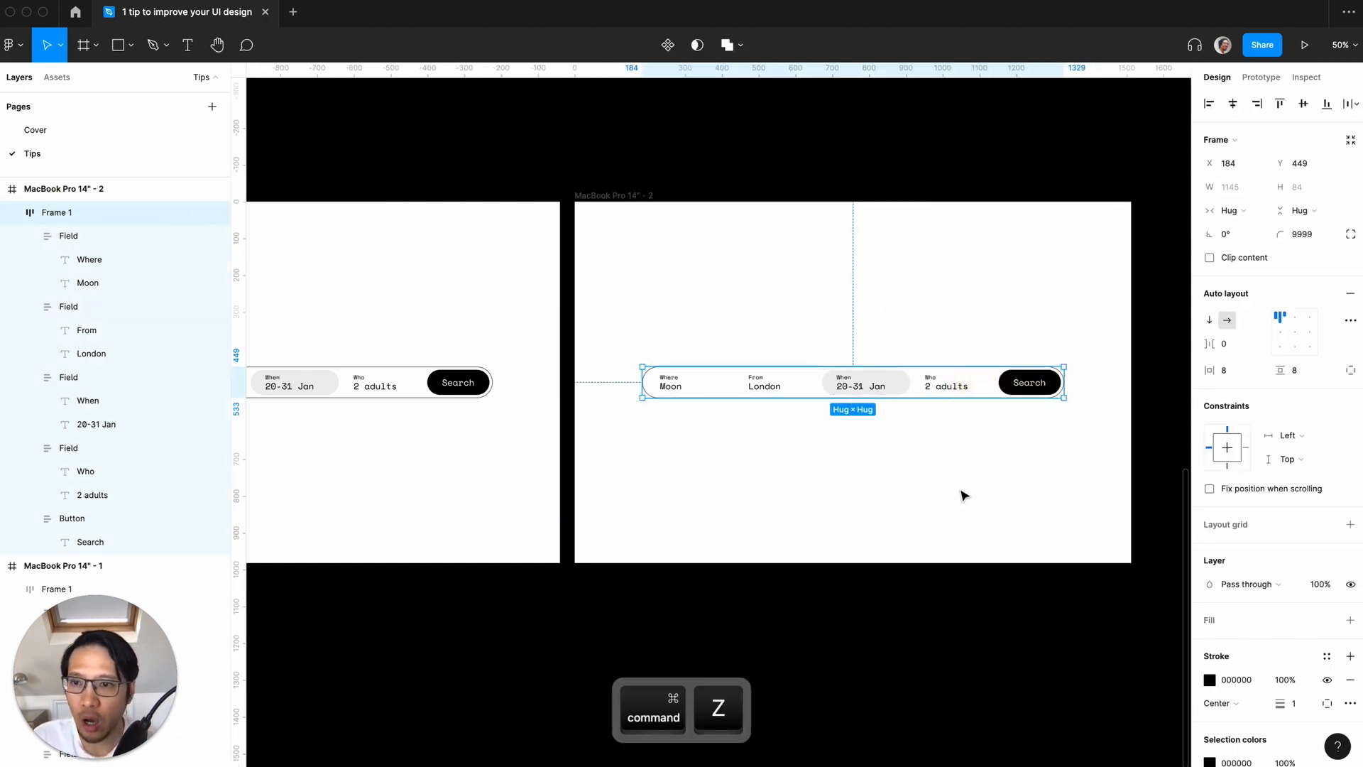
- Try reducing the right padding of the duplicated search bar to 0 and undo the change
key("Return")
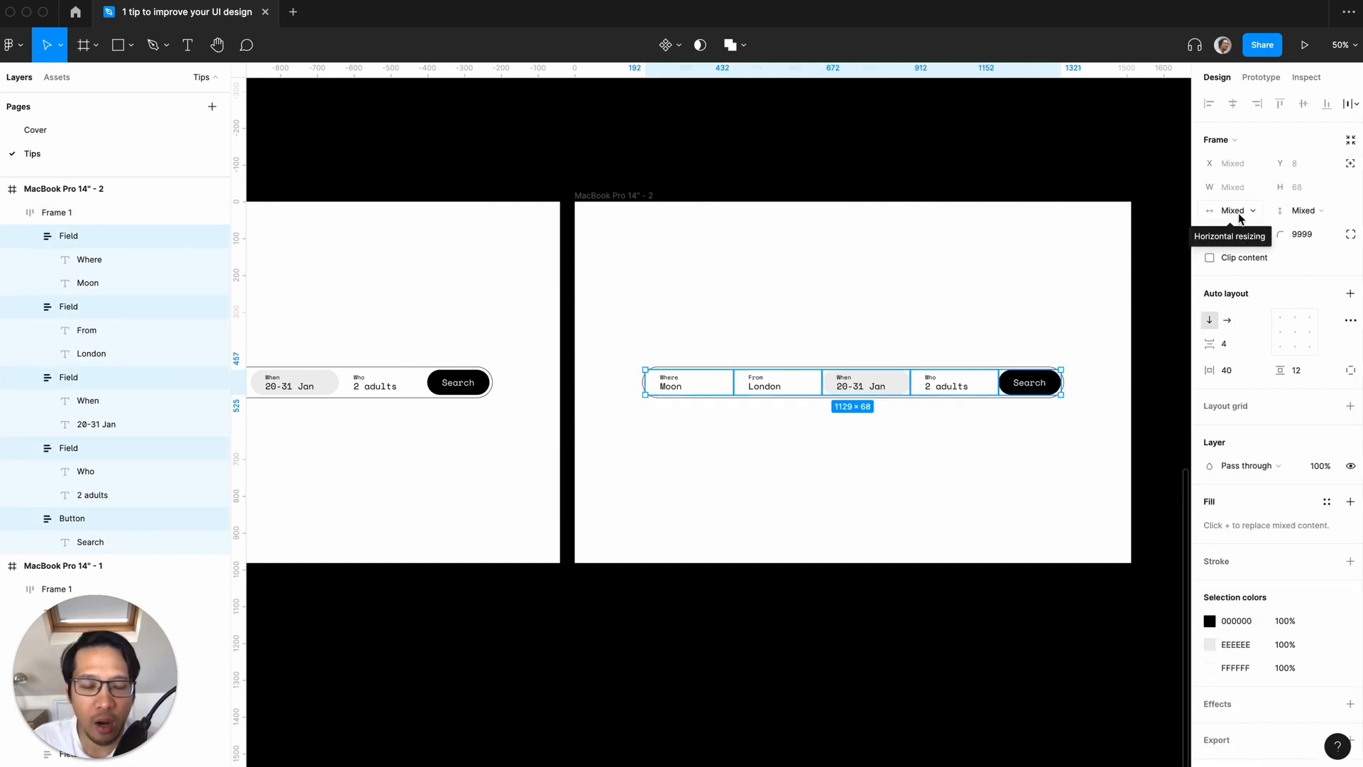
left_click(961, 546)
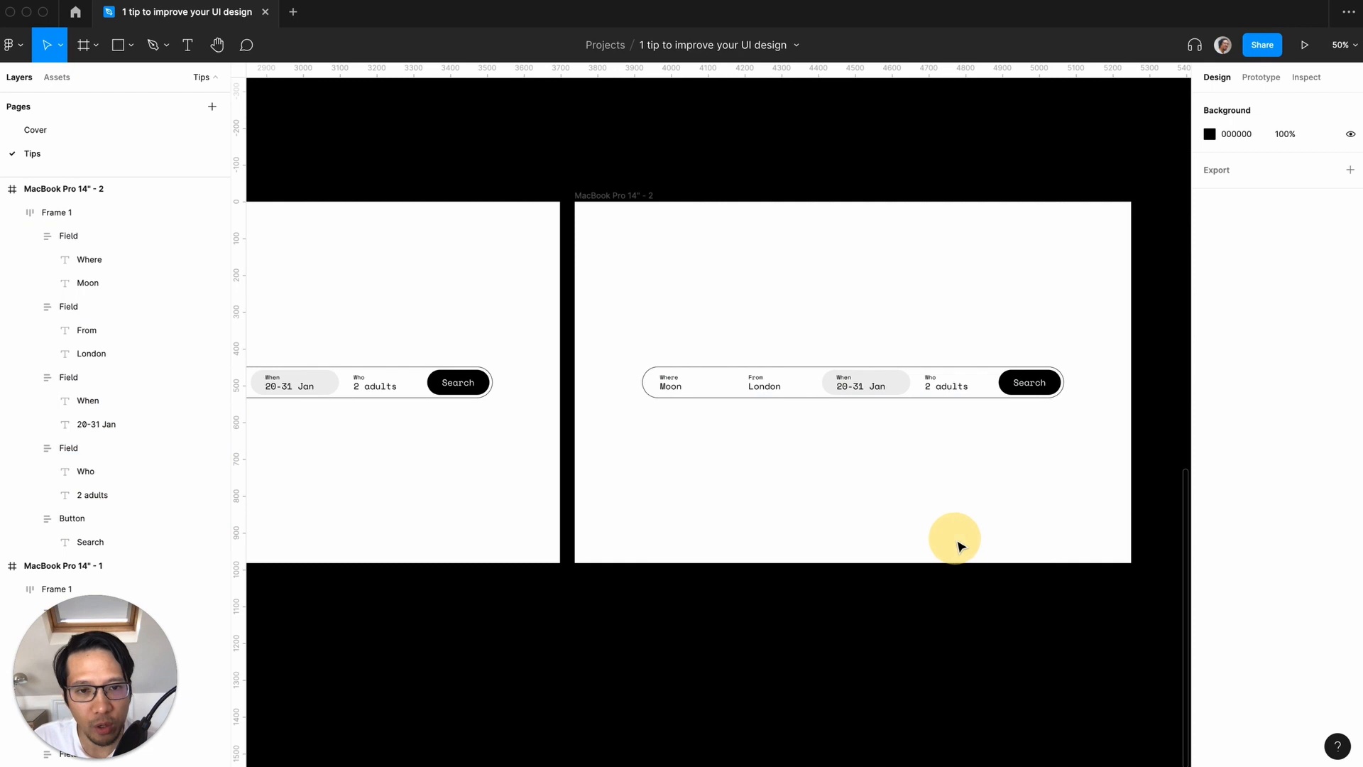
left_click(942, 389)
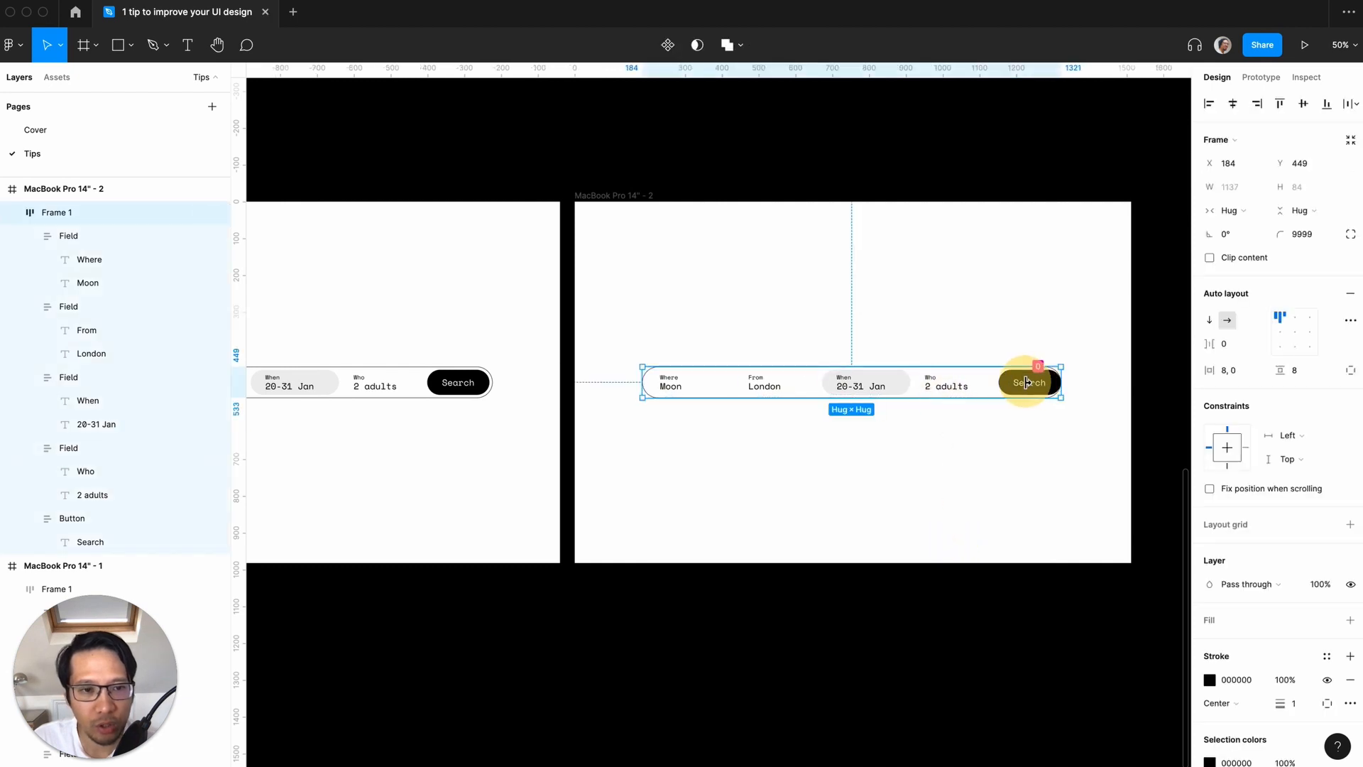
left_click(1030, 460)
key("super+z")
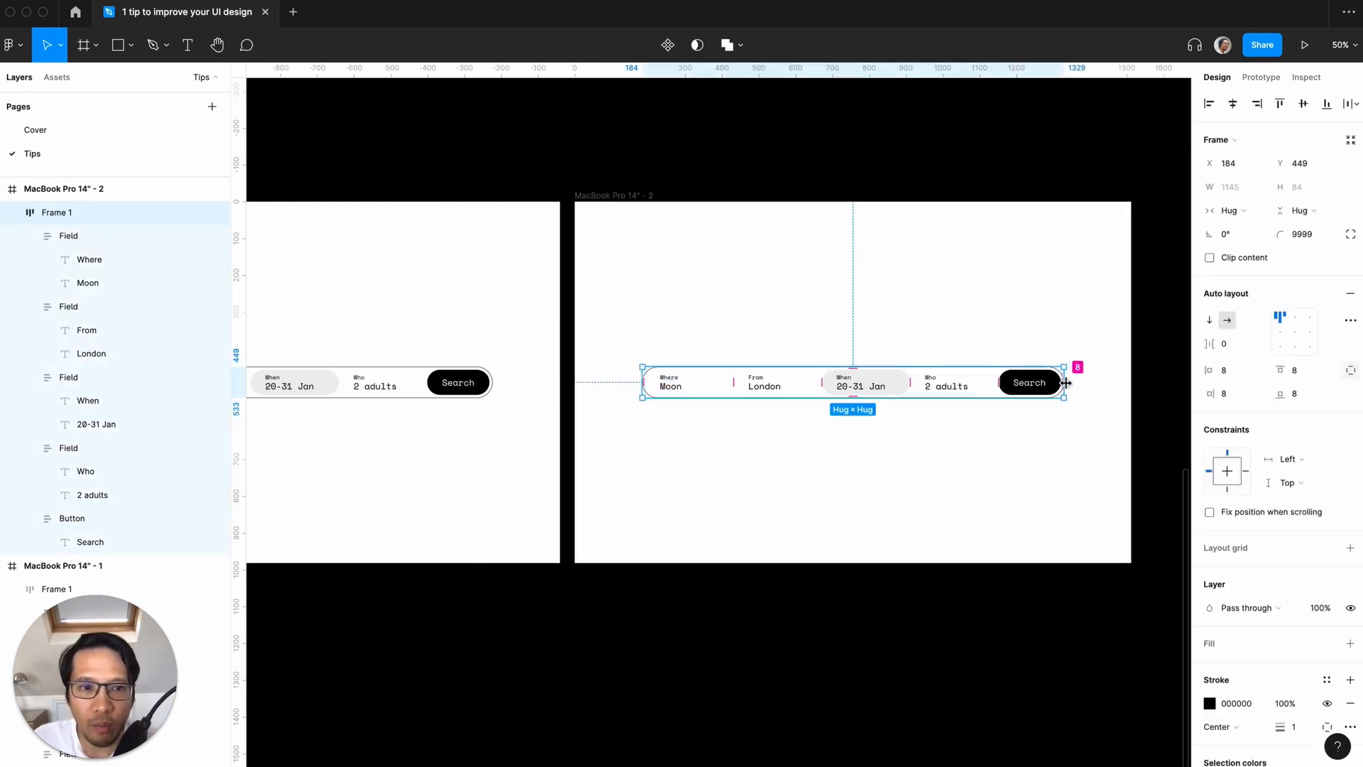
- Try narrowing the search bar in the MacBook Pro 14" - 2 frame to a width of 994 and undo the resize
left_click(124, 186)
left_click(92, 212)
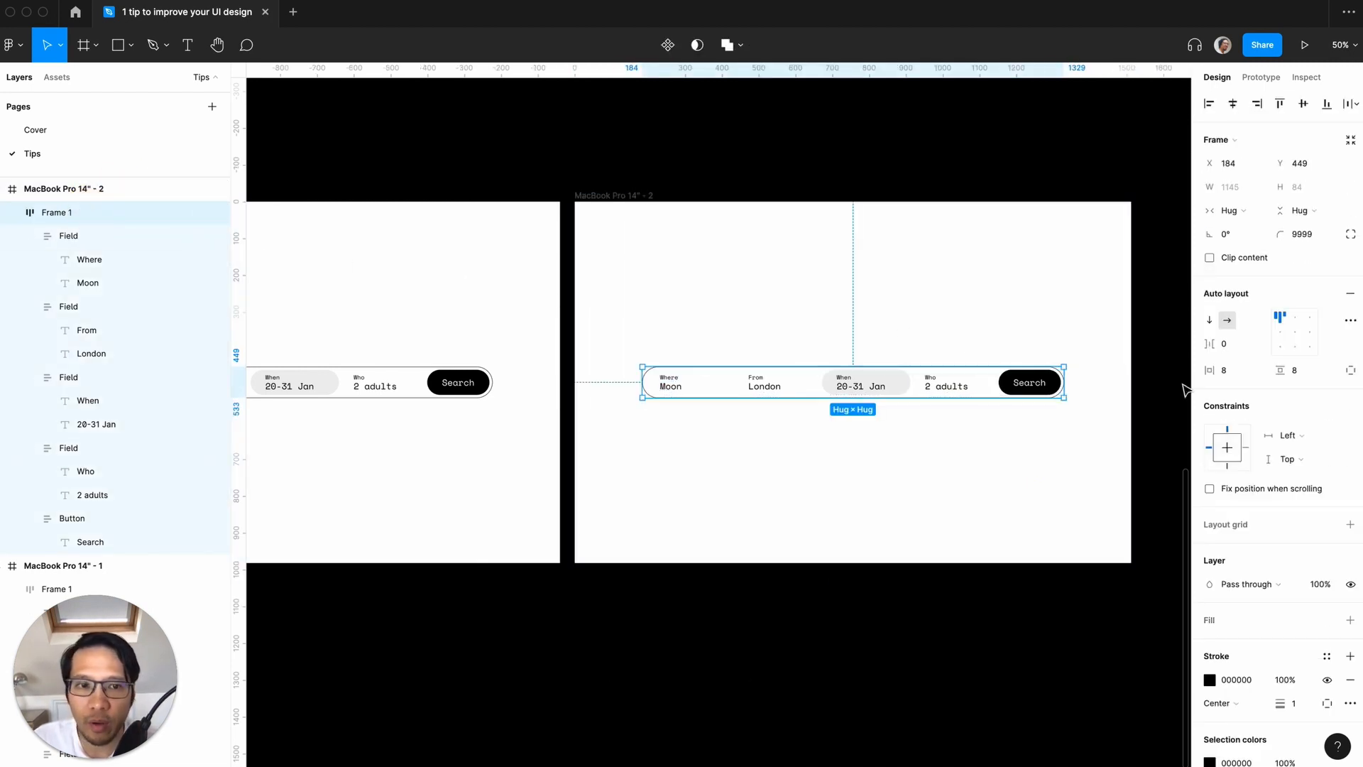
left_click_drag(1070, 377, 1009, 381)
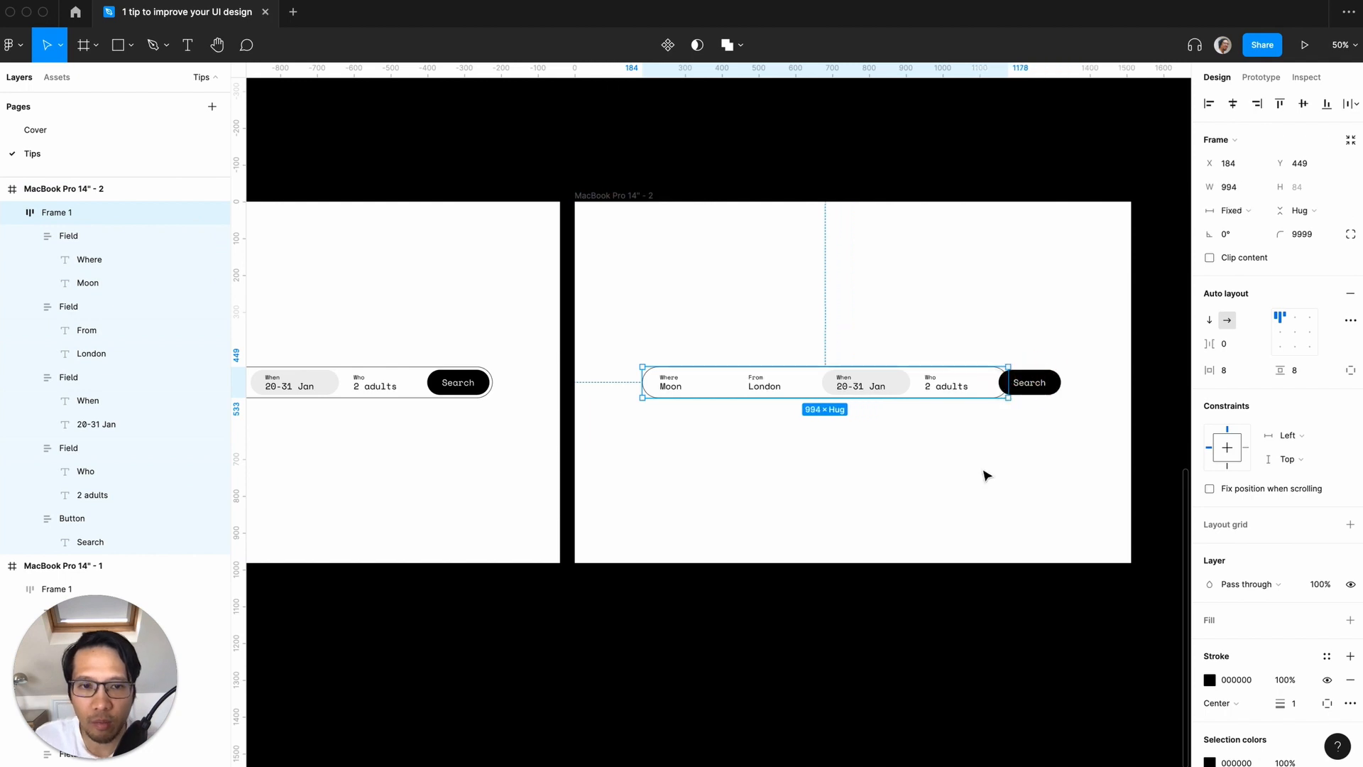
key("ctrl+z")
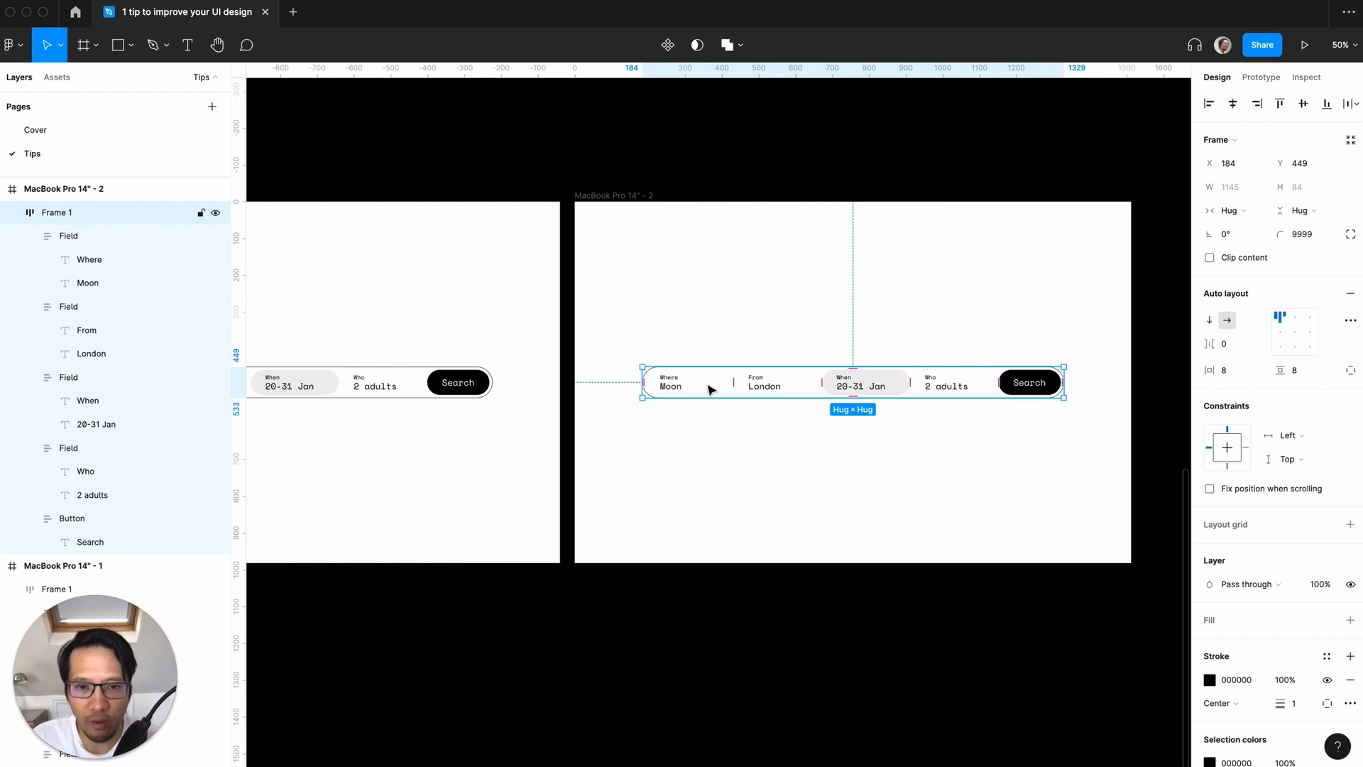
- Add an iPhone 13 Pro Max frame beside the MacBook Pro 14" - 2 frame
left_click(801, 445)
scroll(781, 435, "right", 2)
left_click(748, 390)
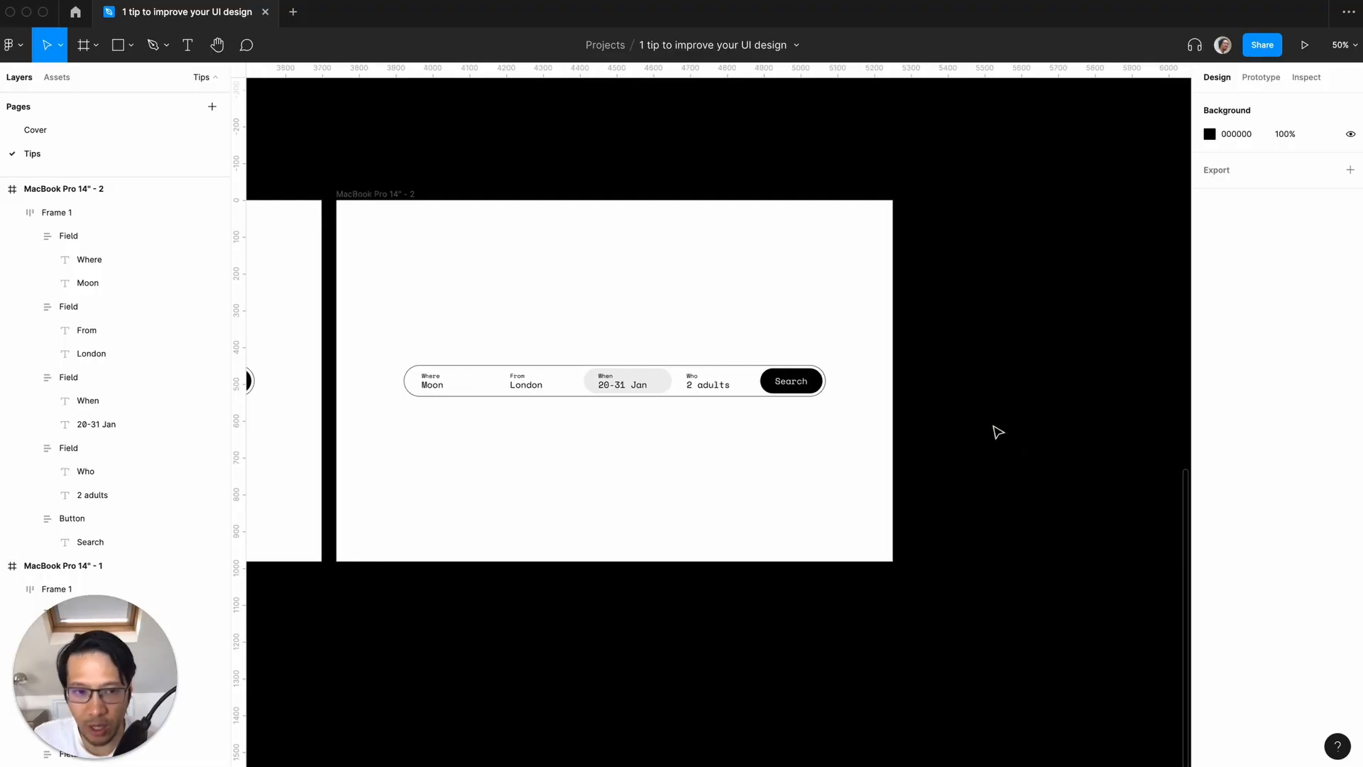
key("f")
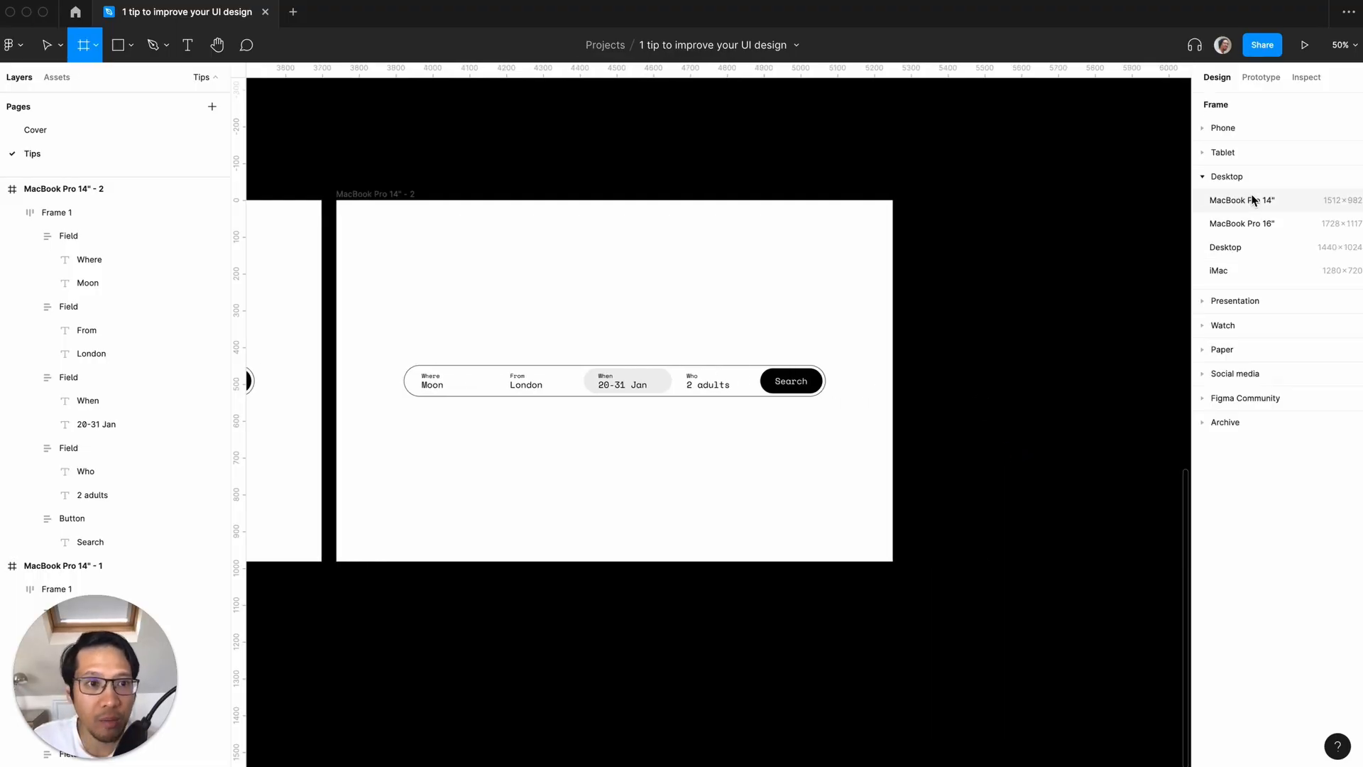
left_click(1242, 130)
left_click(1249, 150)
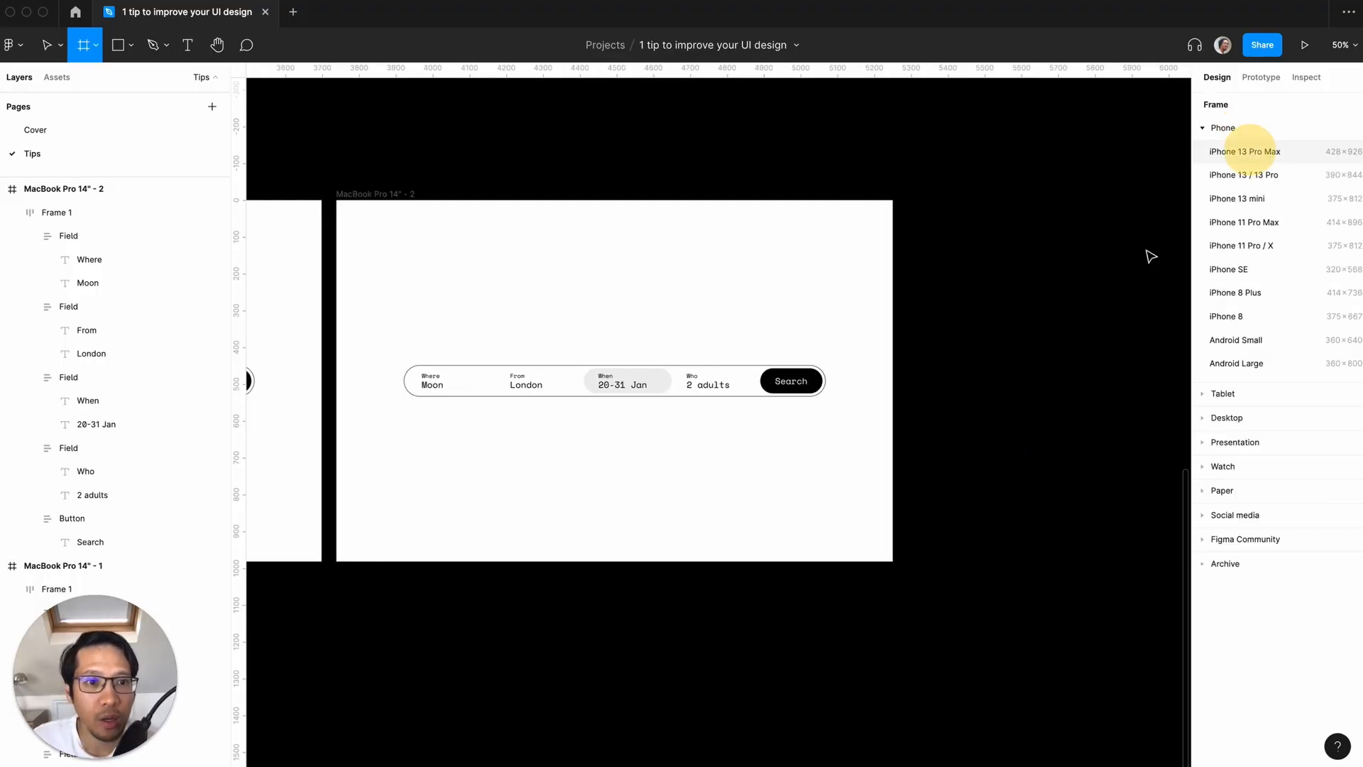
left_click(1002, 308)
- Copy the search bar from the MacBook Pro 14" - 2 frame into the iPhone 13 Pro Max - 1 frame
left_click(679, 487)
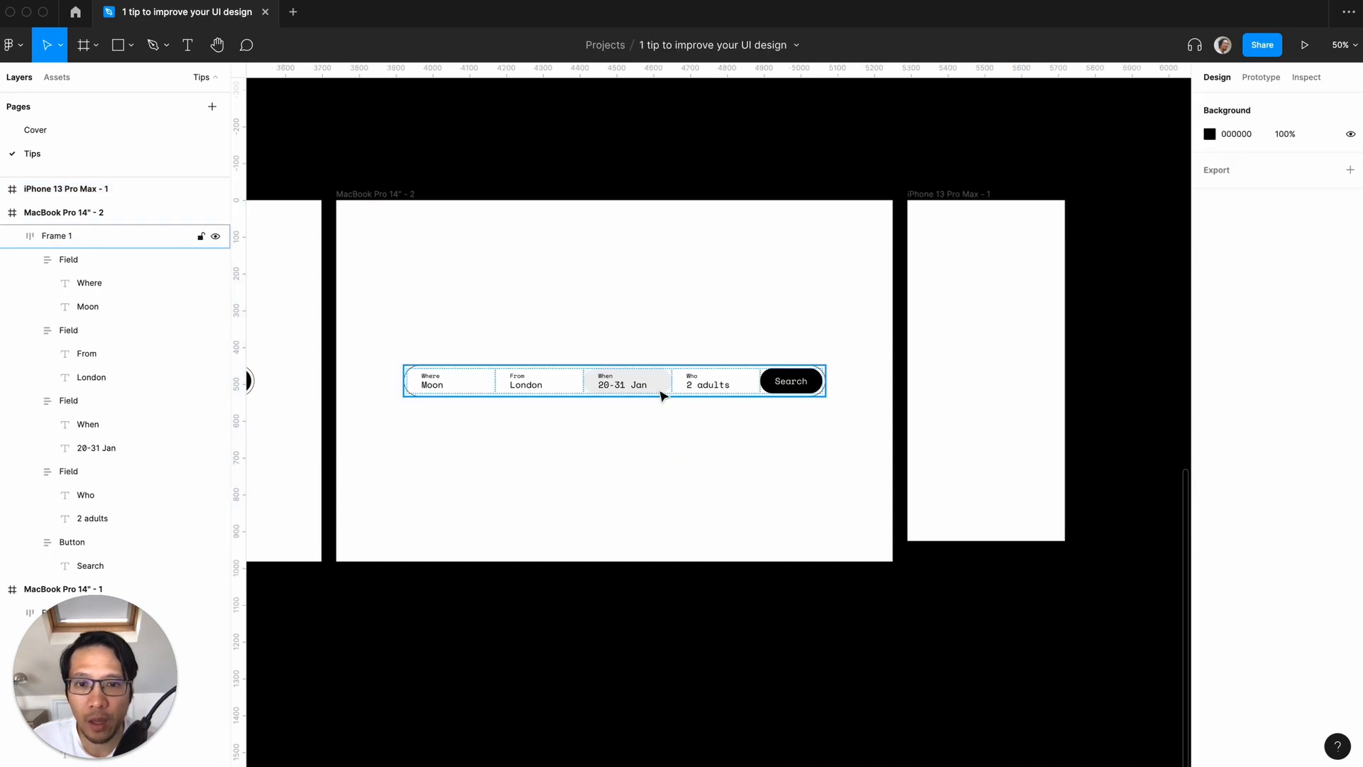
left_click(663, 390)
key("super+c")
left_click(916, 203)
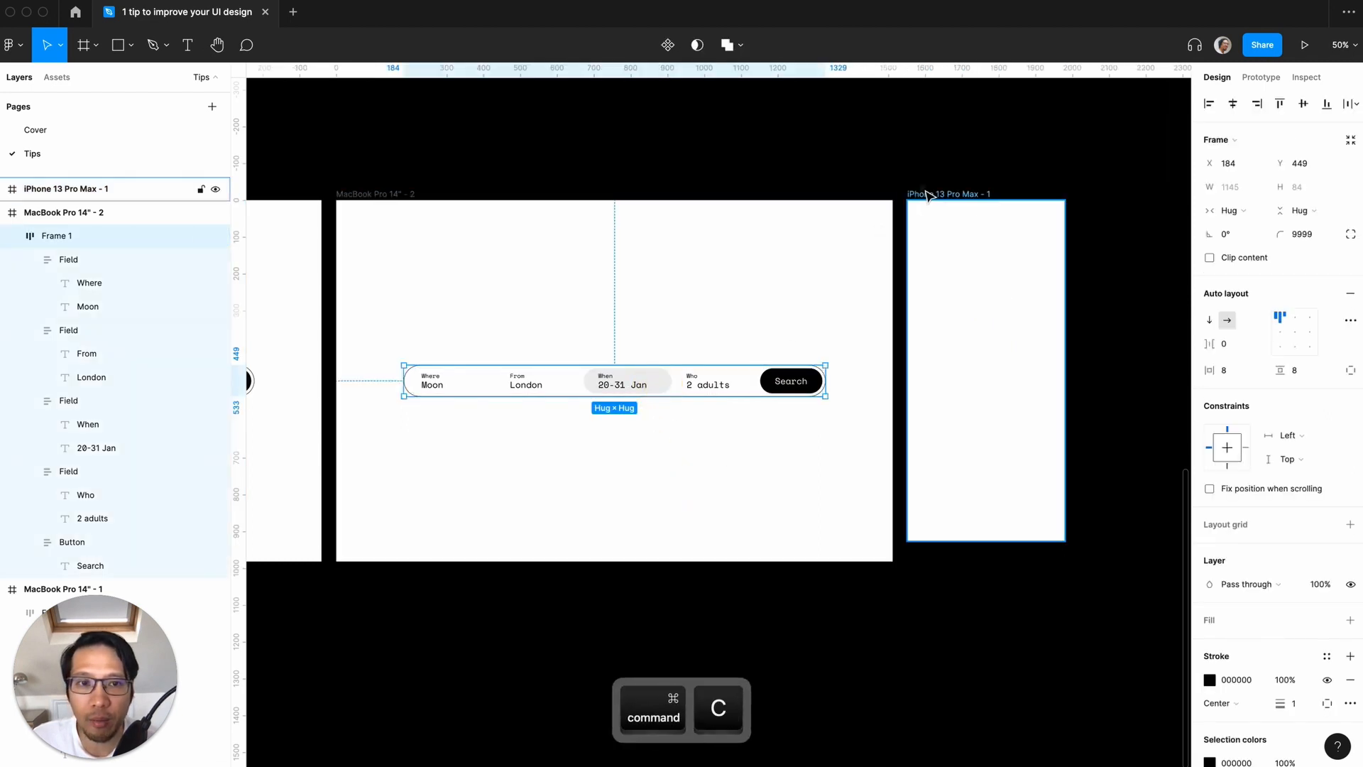
key("super+v")
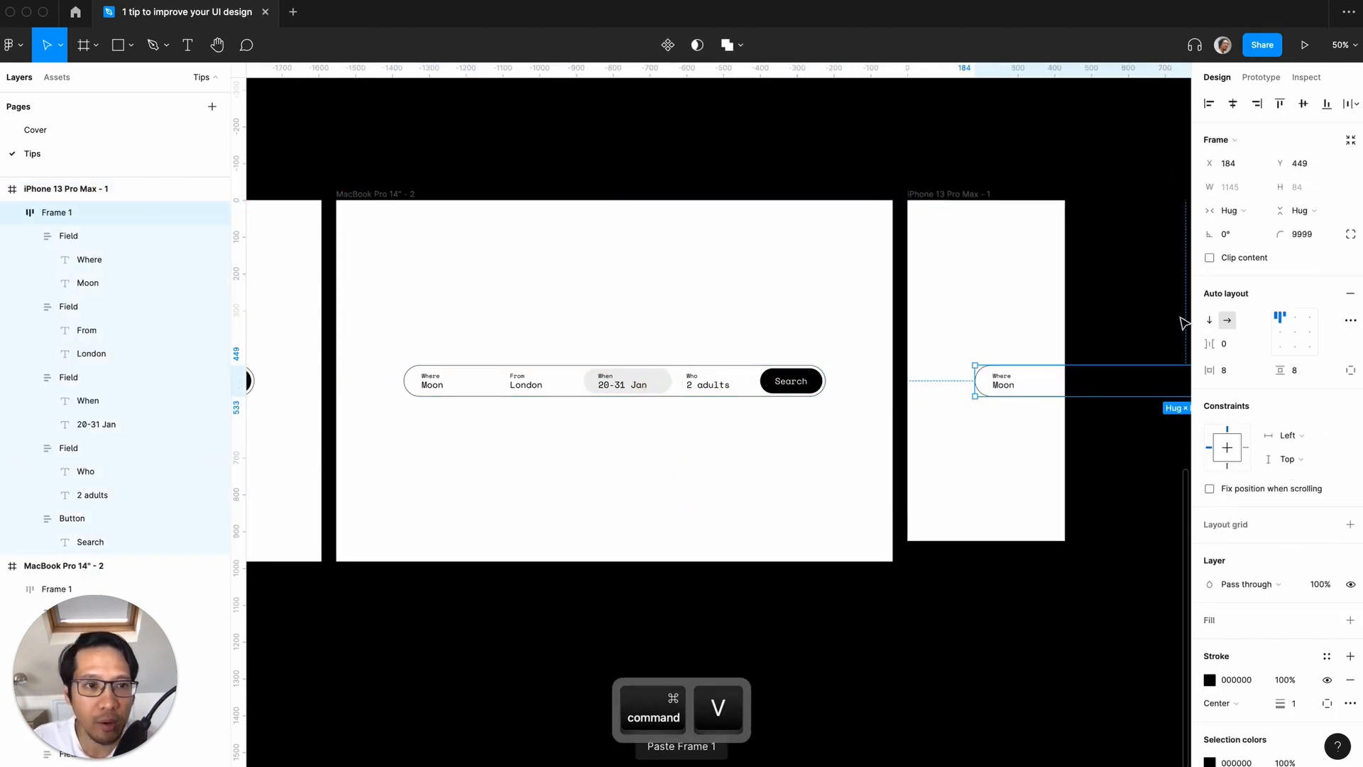
- Switch the phone frame's search bar to a vertical layout and move it to about X 86, Y 285
left_click(1209, 320)
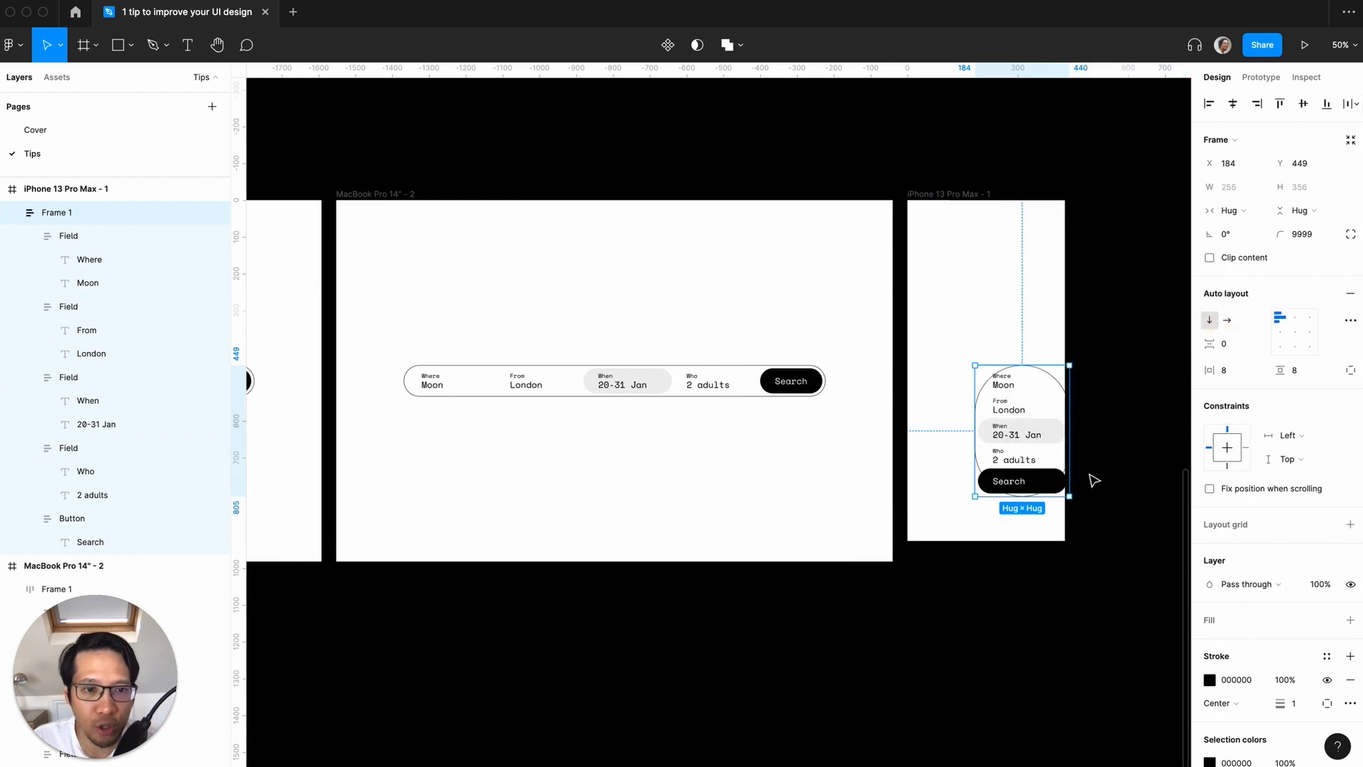
left_click_drag(1033, 414, 997, 352)
left_click(948, 548)
scroll(949, 550, "right", 2)
key("super+plus")
scroll(949, 549, "right", 3)
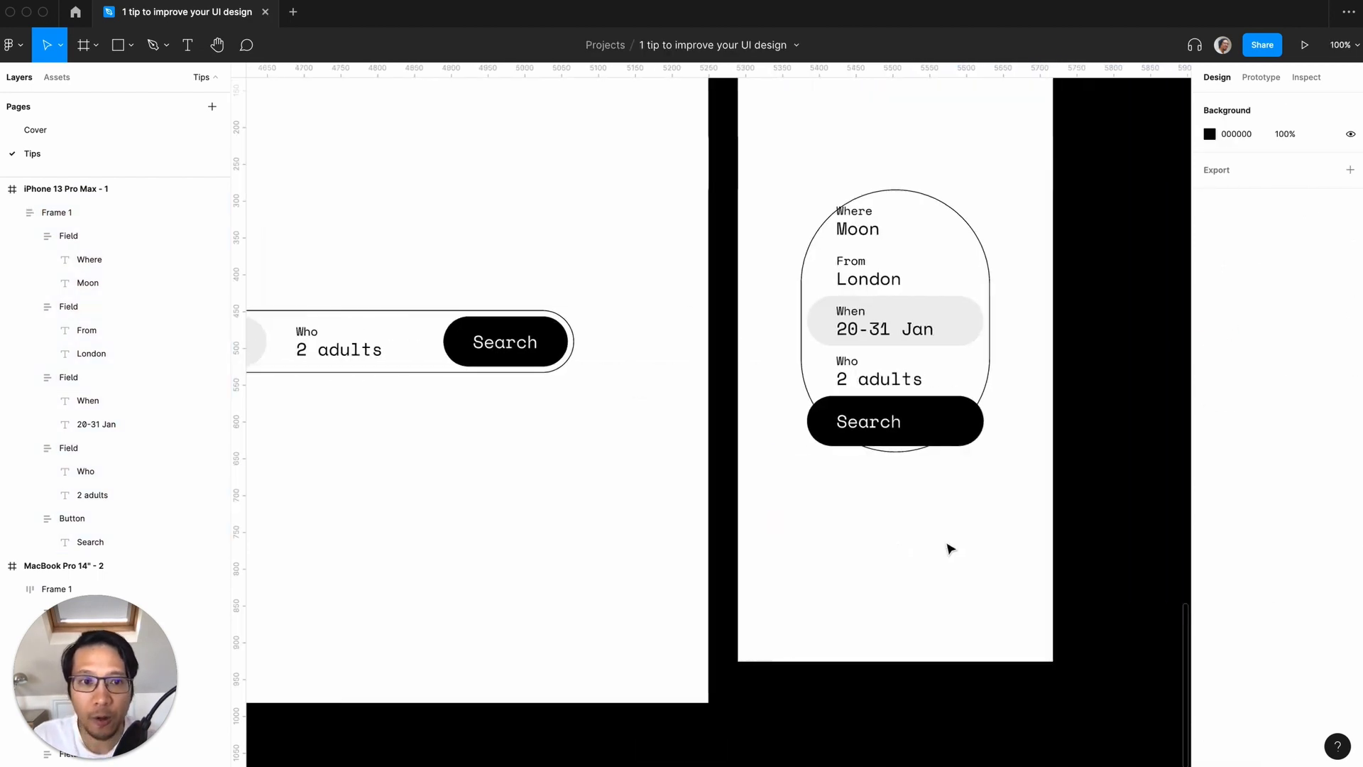
- Set the corner radius of the vertical search bar in the phone frame to 8
left_click(934, 313)
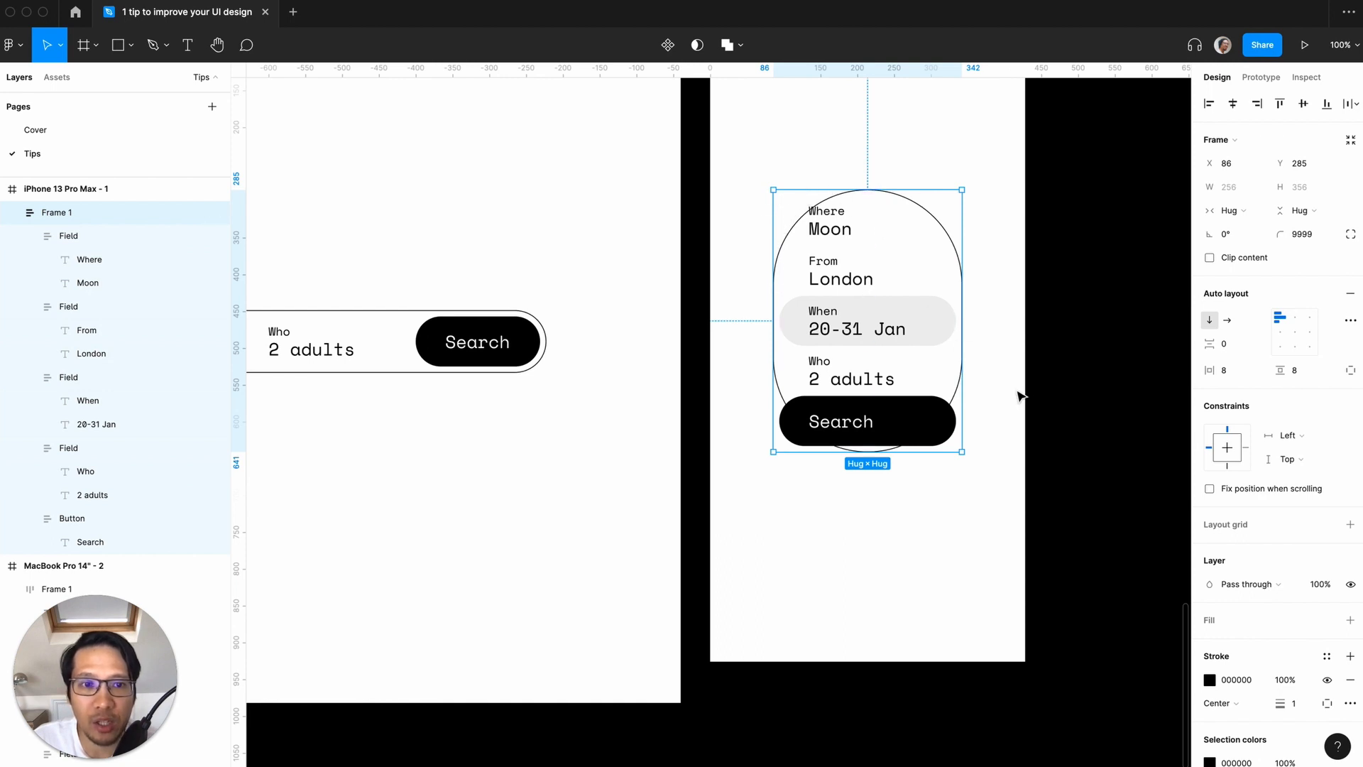
left_click(1304, 235)
key("Return")
left_click(1024, 338)
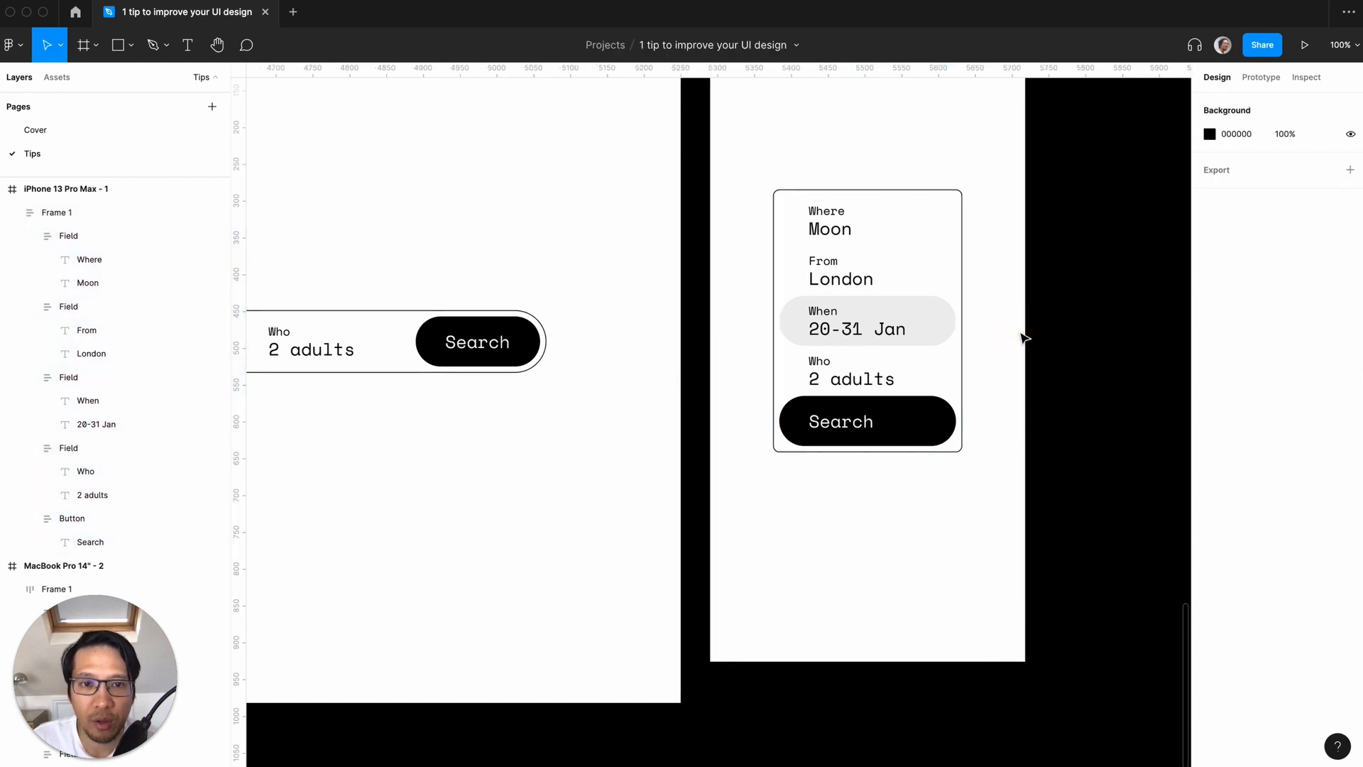
- Give the phone search bar a fixed width of 428 and align it to the left edge of its parent frame
left_click(913, 335)
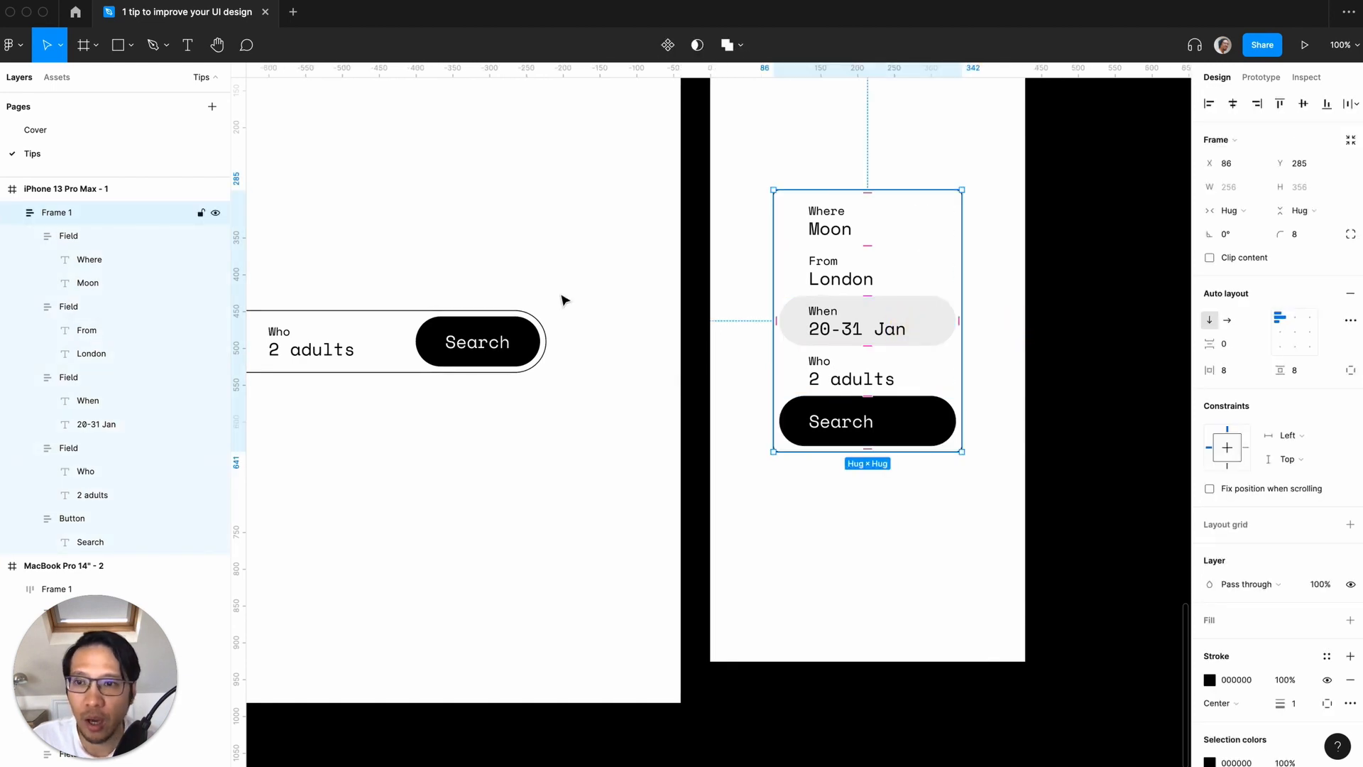
left_click(1233, 211)
left_click(1242, 196)
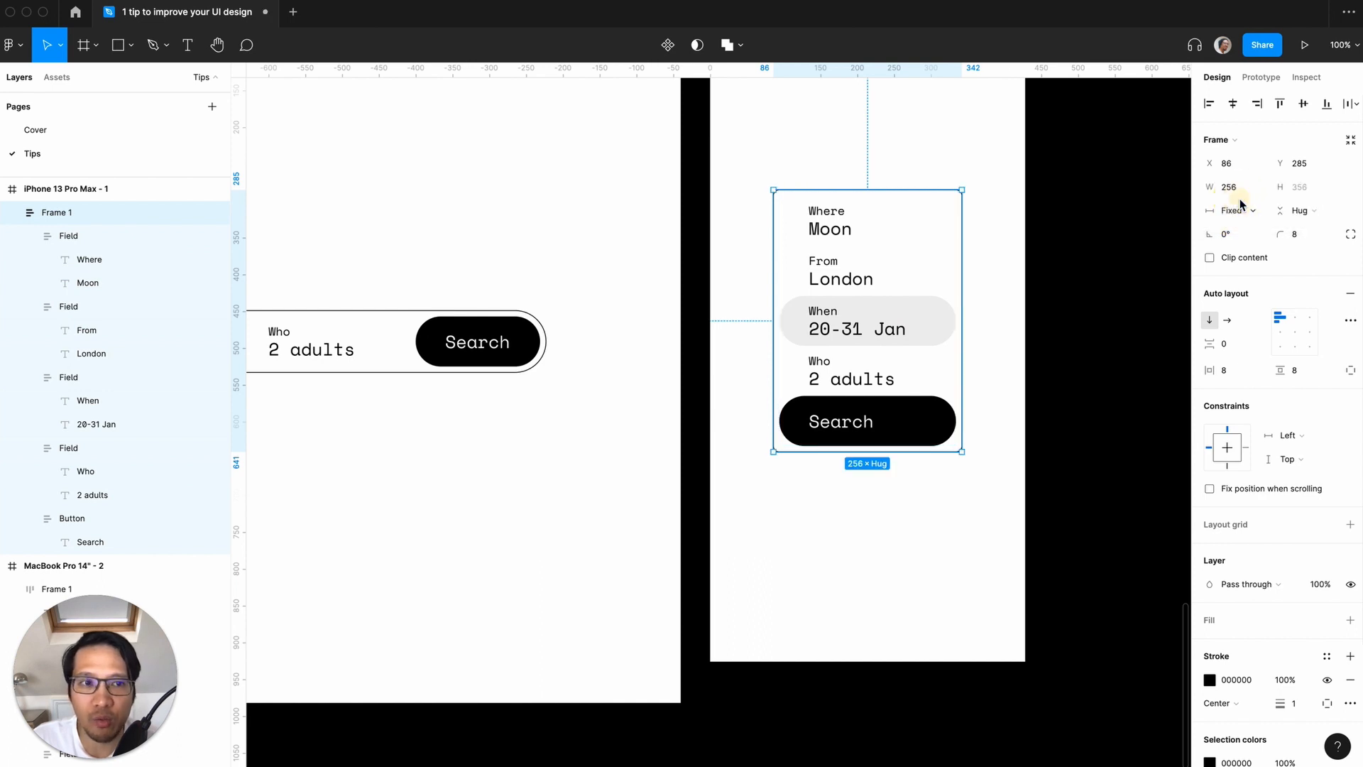
scroll(1015, 283, "up", 3)
left_click(715, 96)
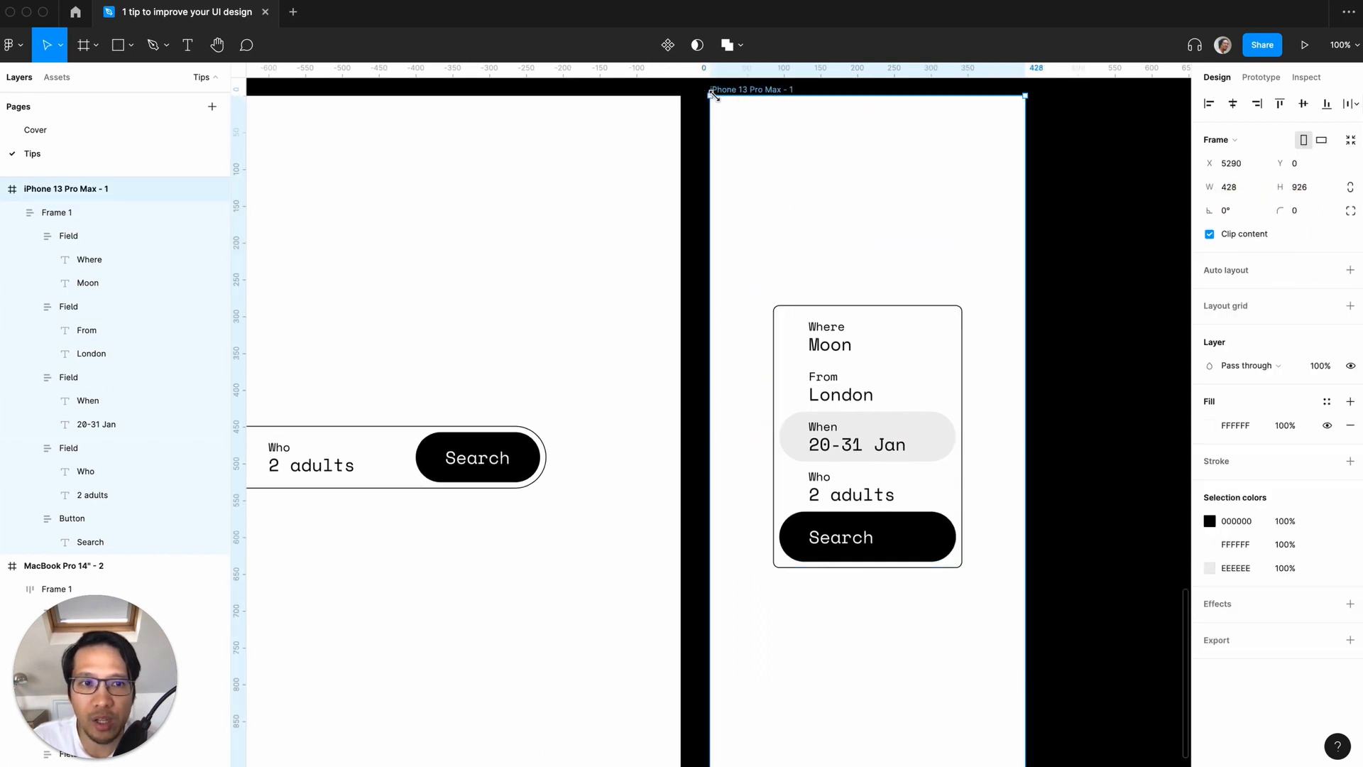
left_click(927, 306)
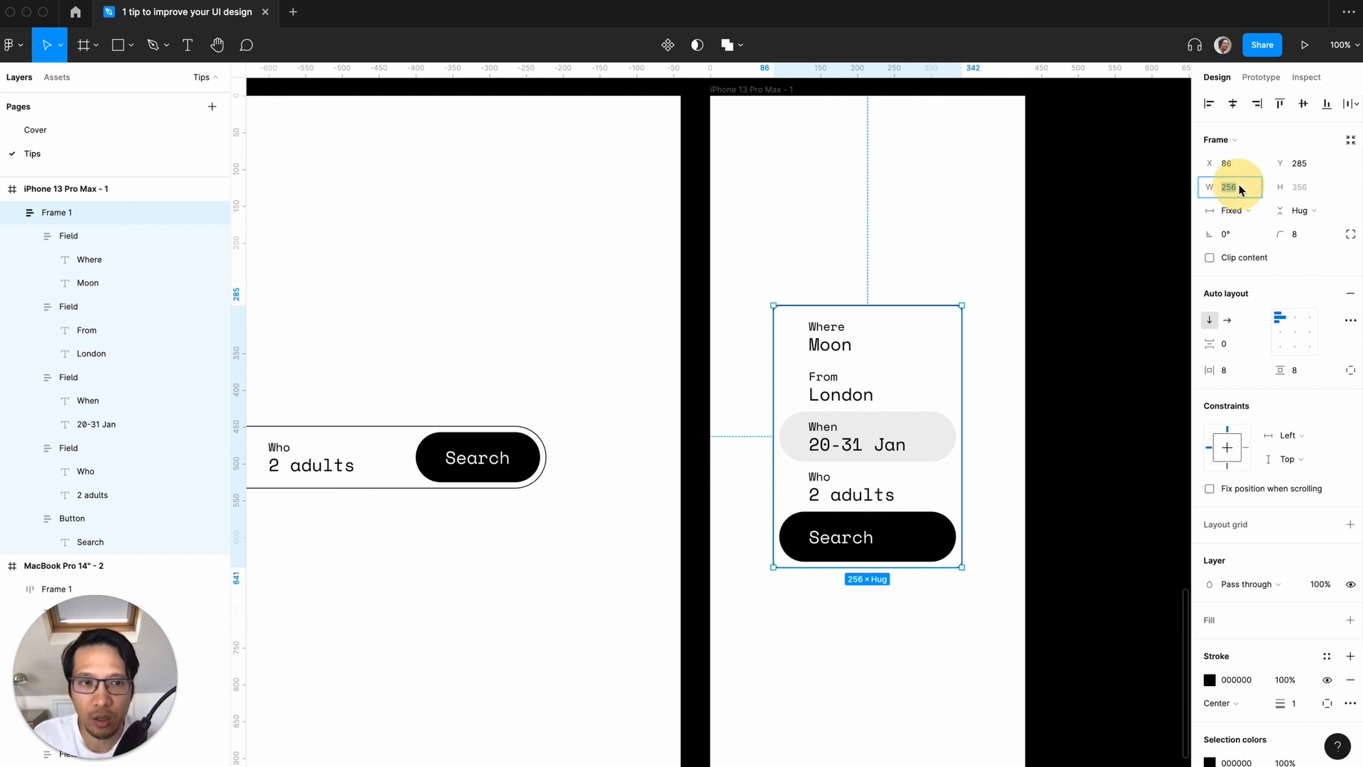
left_click(1241, 189)
type("428")
key("Return")
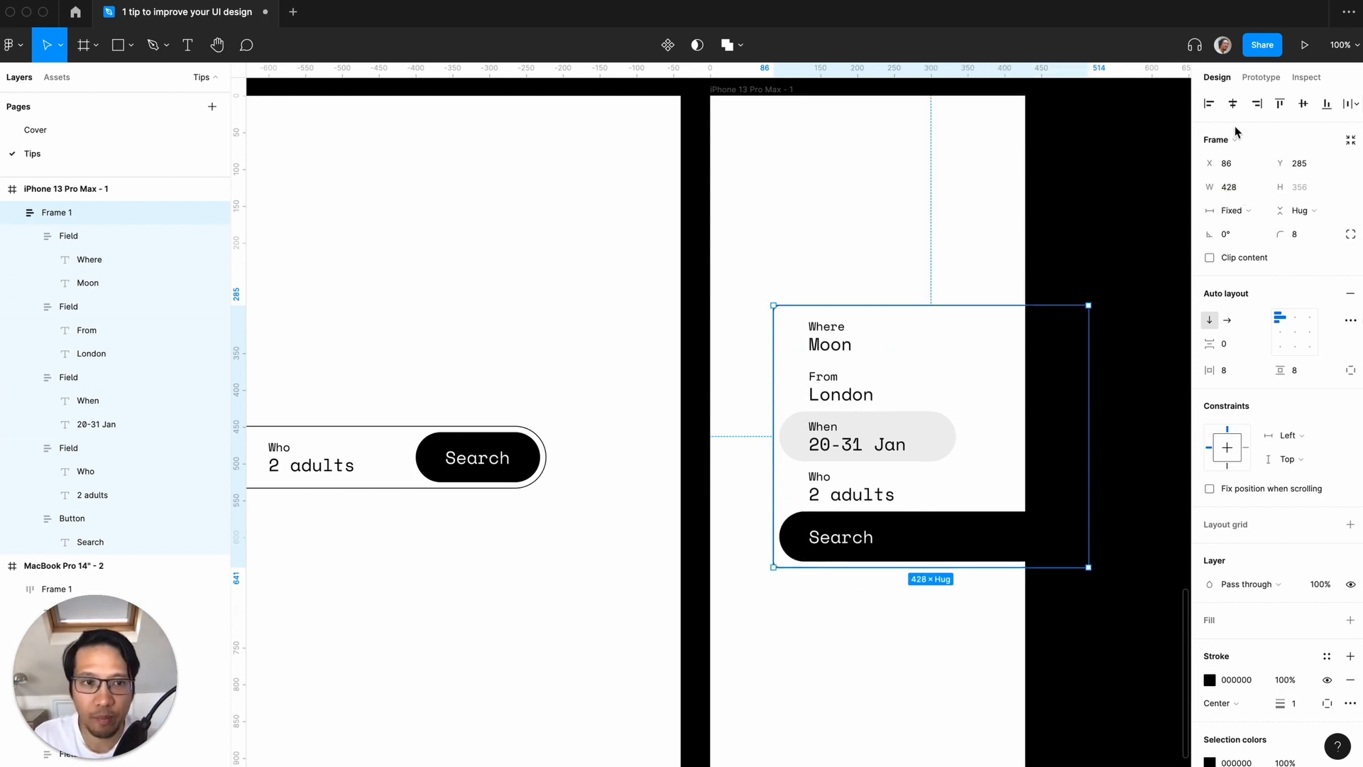
left_click(1212, 105)
left_click(1120, 199)
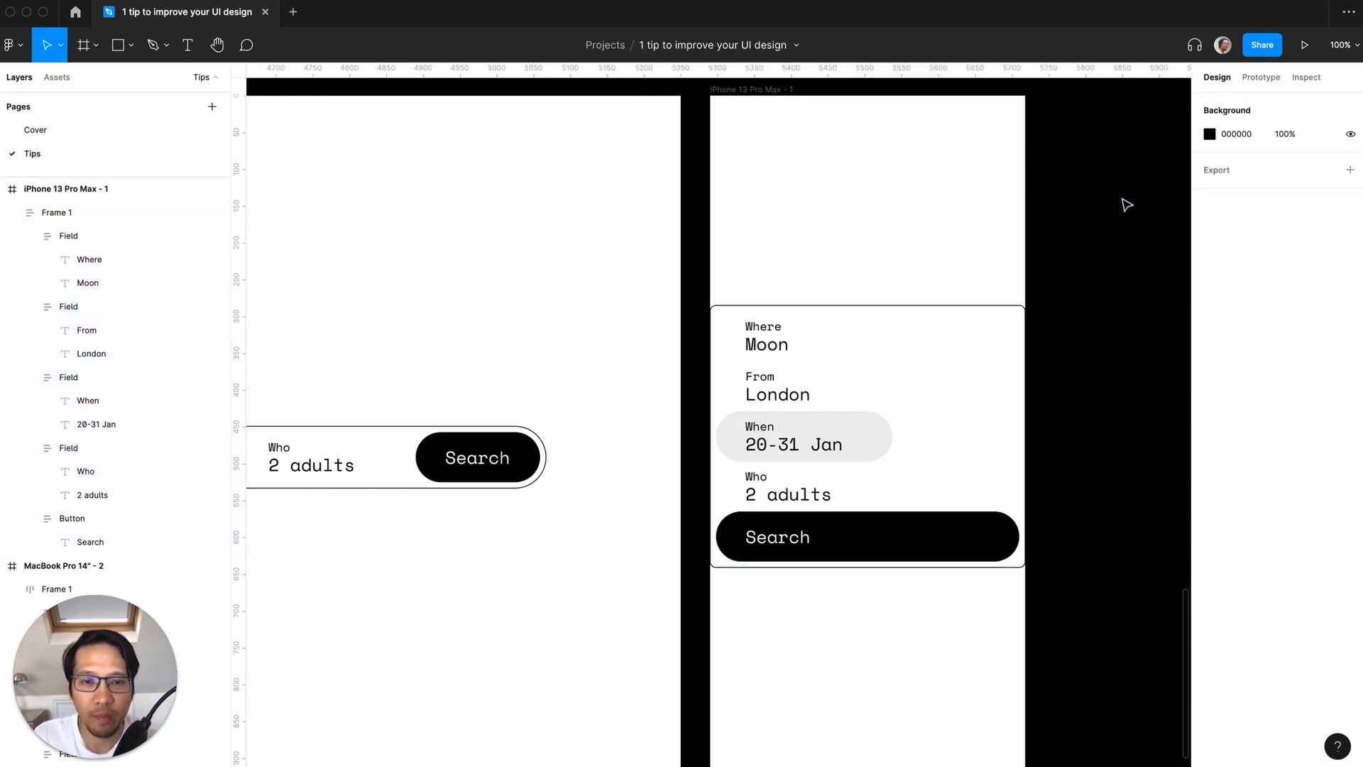
scroll(1127, 205, "up", 1)
left_click(939, 363)
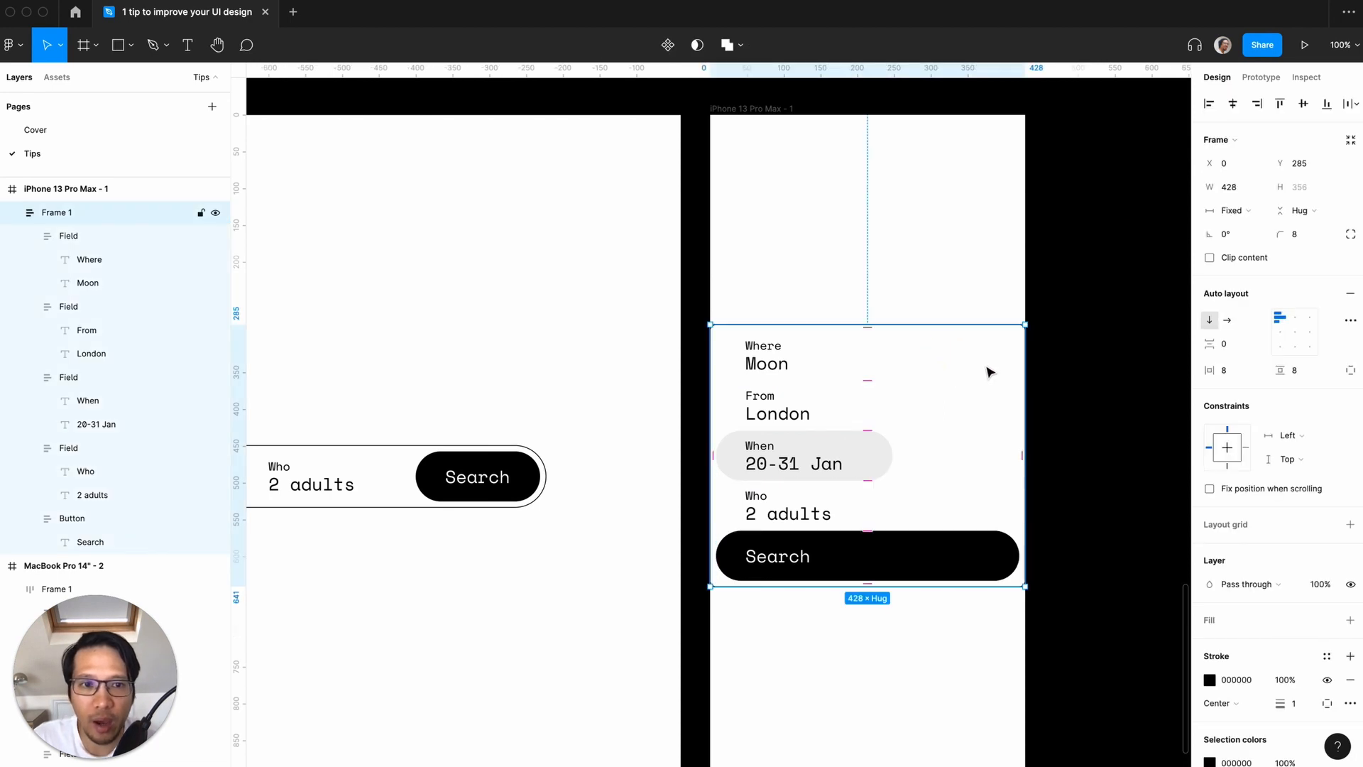
left_click(1091, 325)
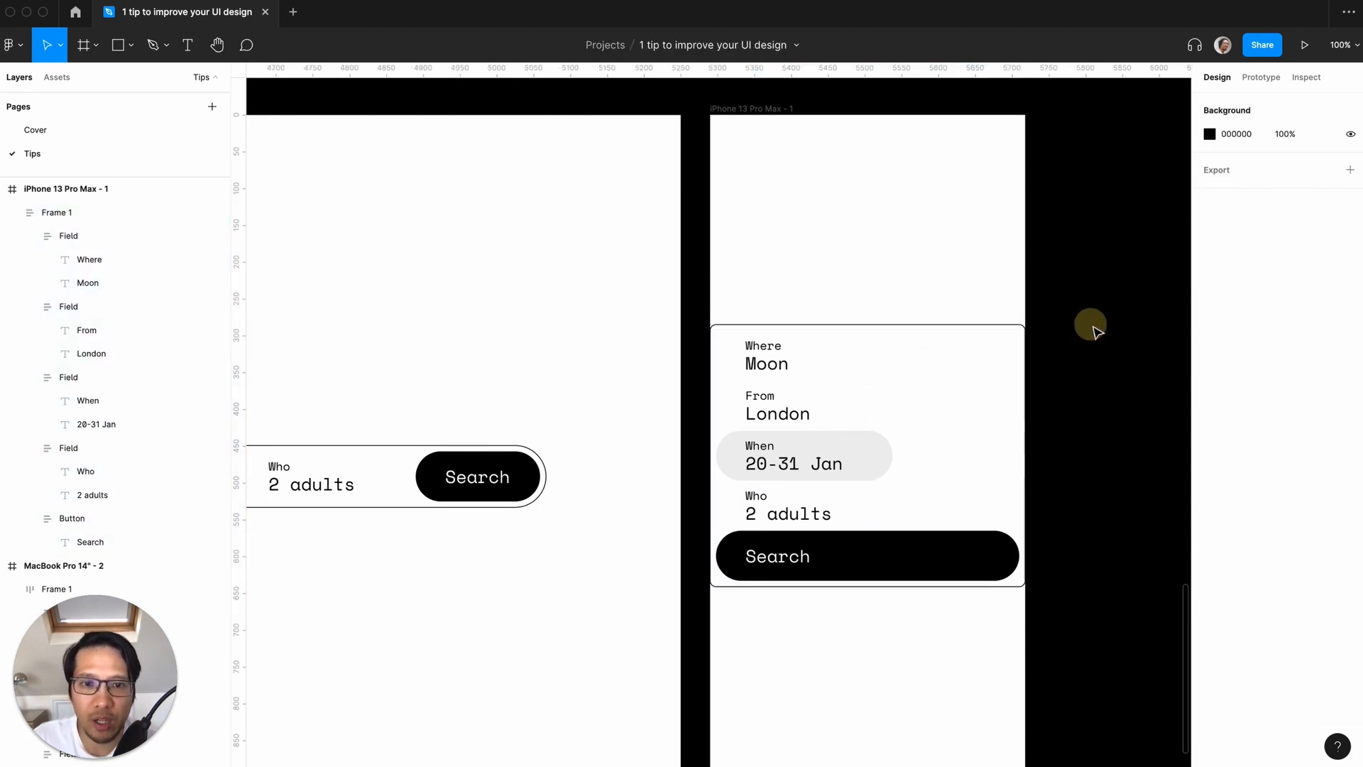
left_click(873, 359)
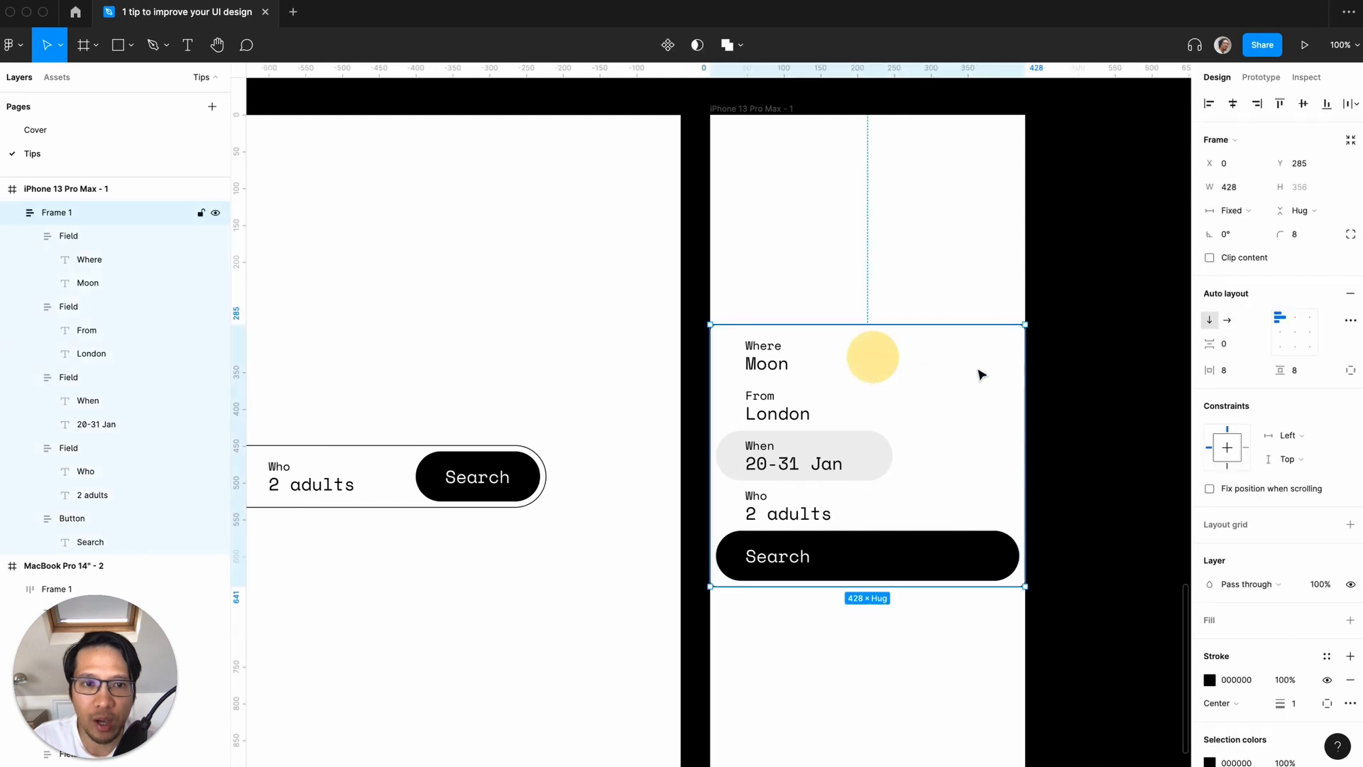
- Try narrowing the iPhone 13 Pro Max - 1 frame to a width of 327 and undo the resize
left_click(1101, 316)
left_click(739, 108)
left_click_drag(1024, 171, 951, 171)
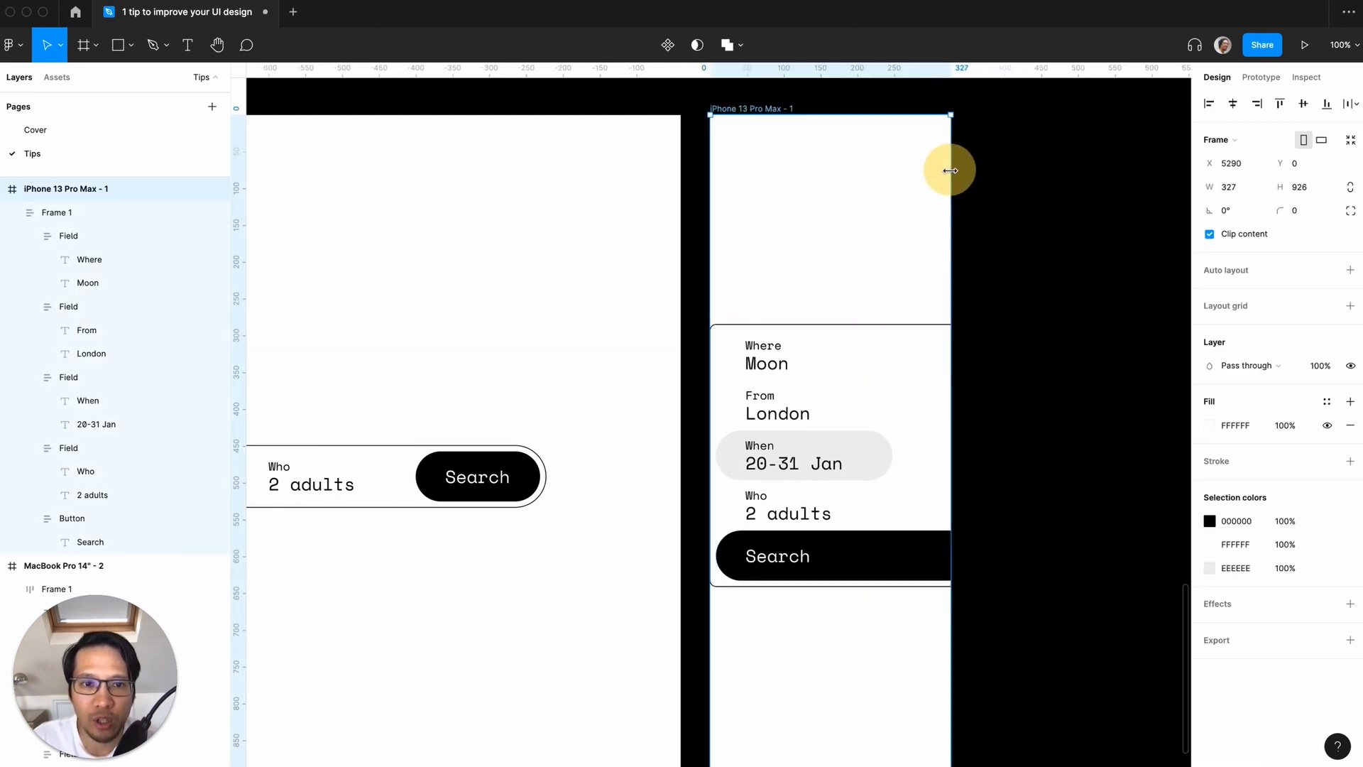
key("super+z")
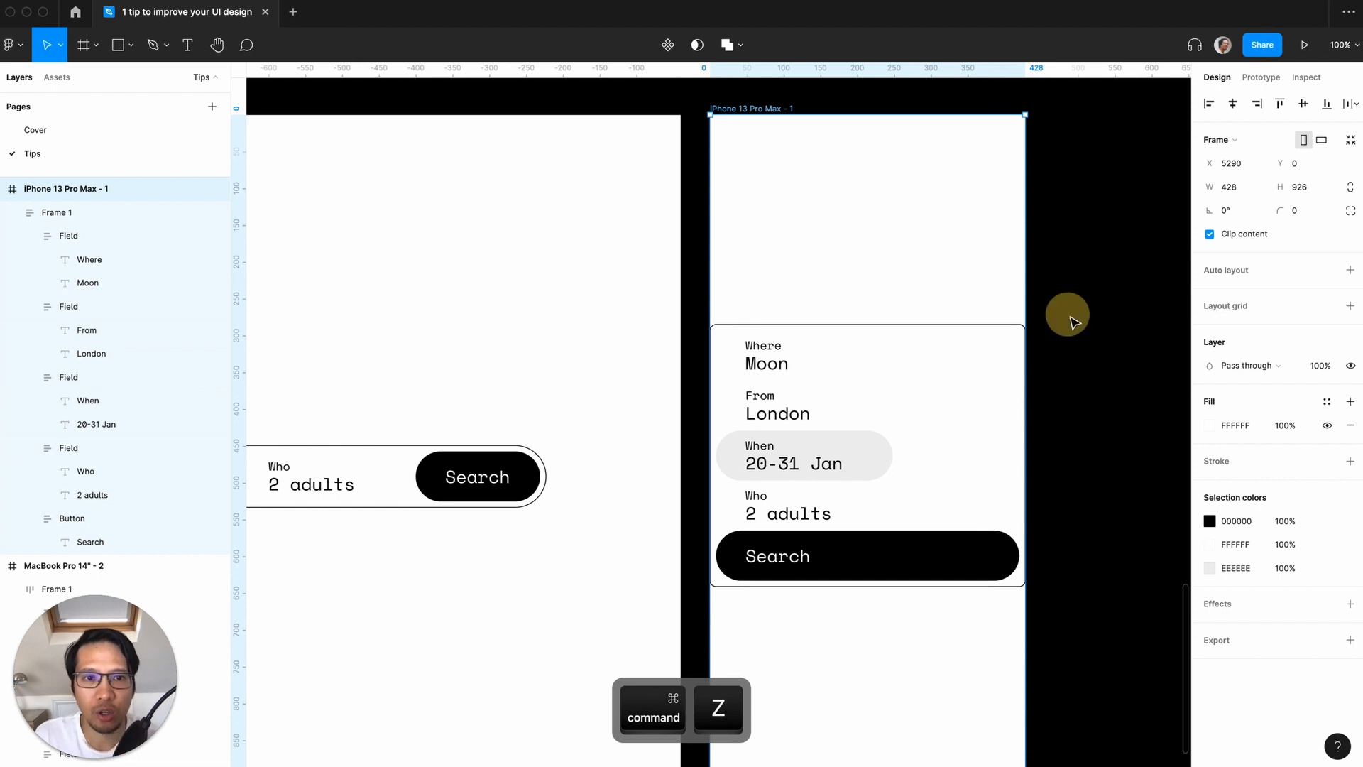
left_click(1070, 319)
- Set the horizontal resizing of all four fields and the Search button in the phone search bar to Fill container
left_click(854, 378)
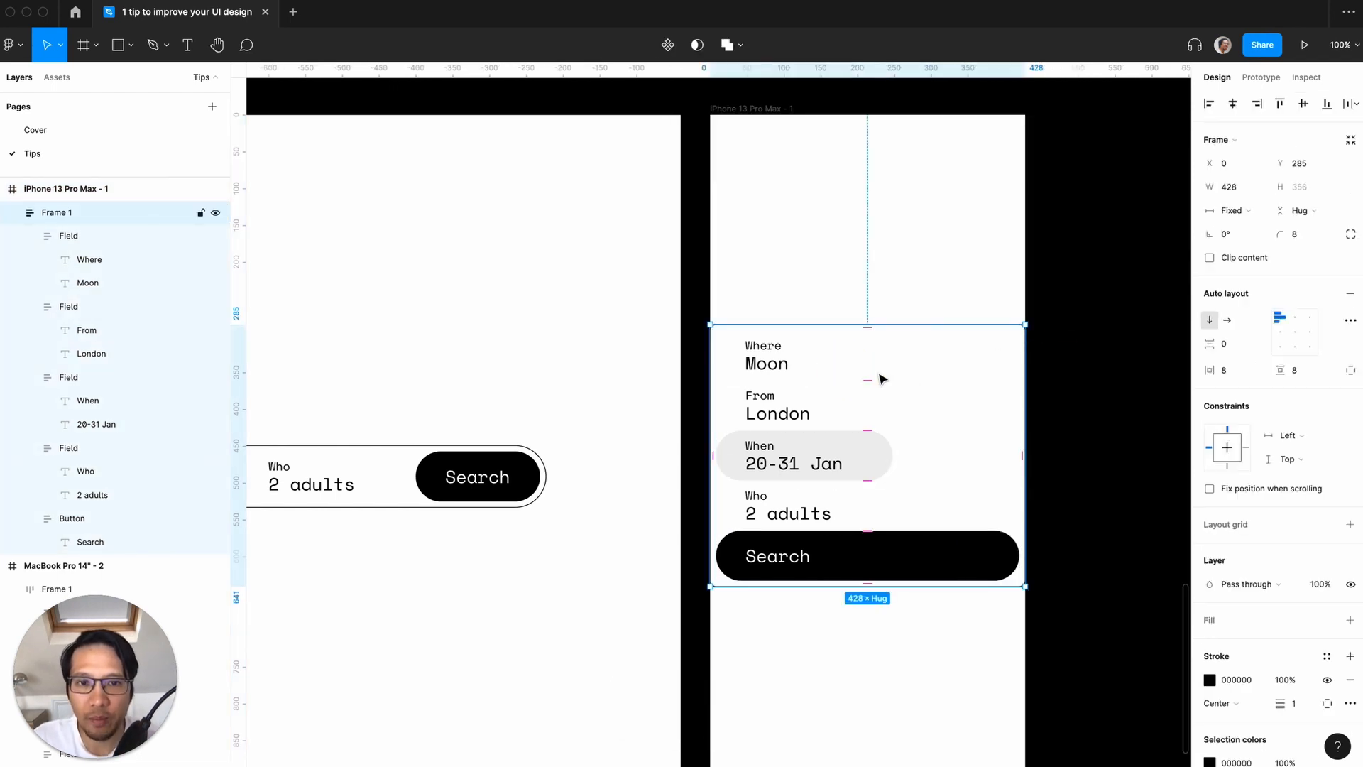
key("Return")
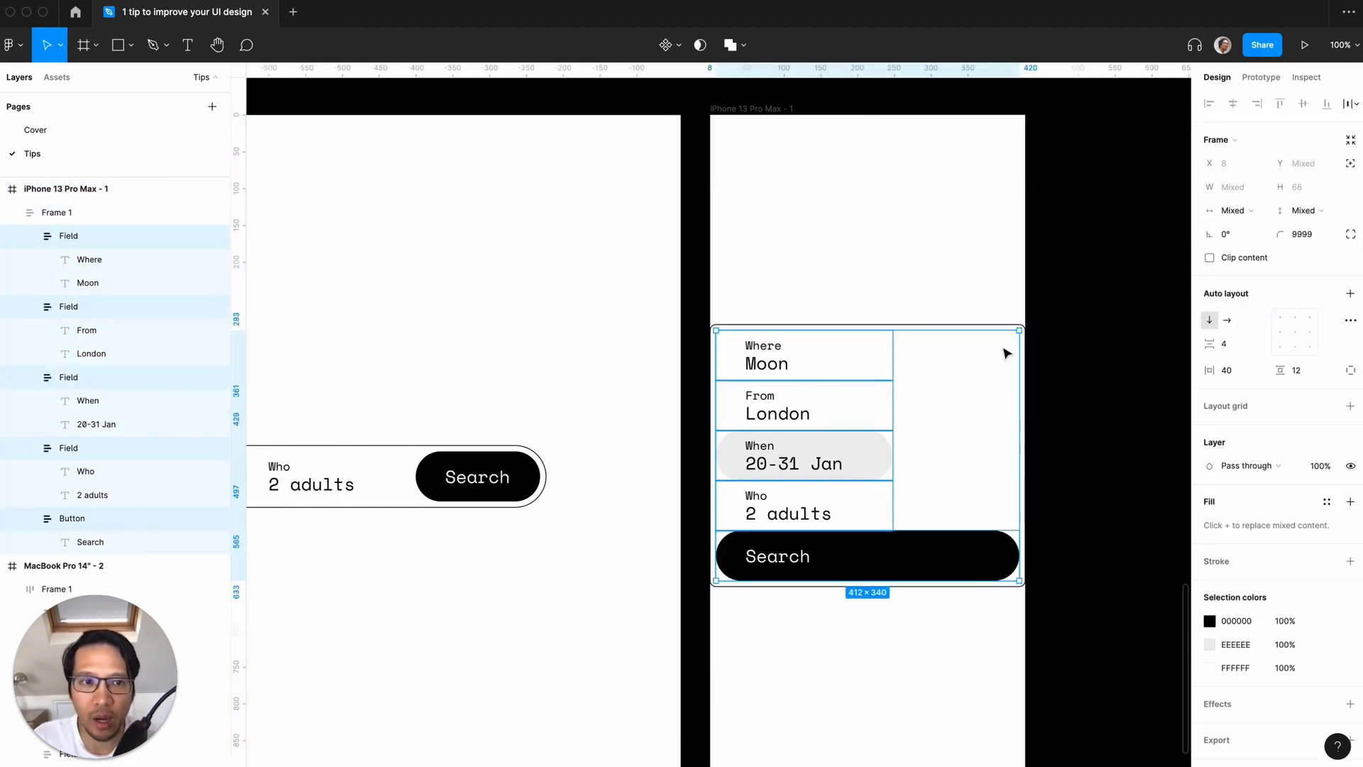
left_click(1251, 216)
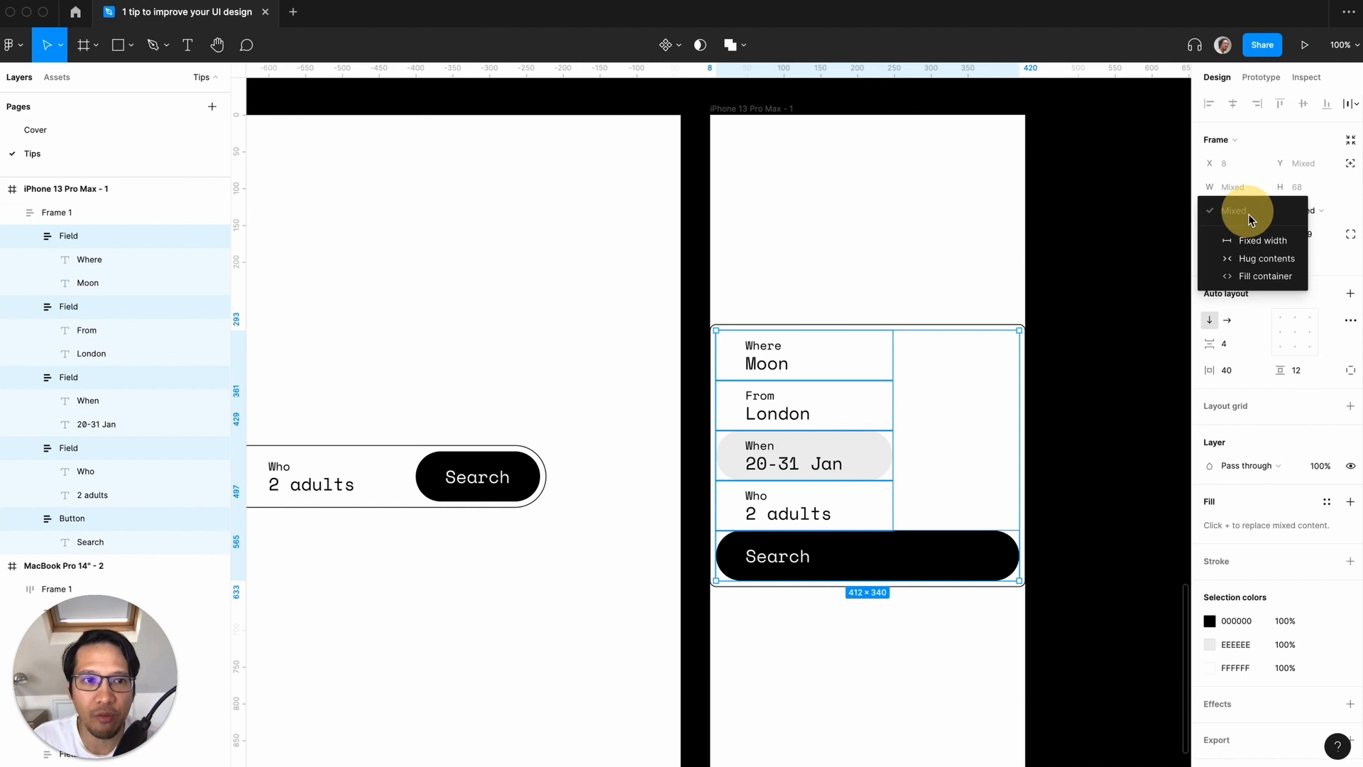
left_click(1254, 274)
- Set the horizontal resizing of every text layer inside the phone search bar's fields and button to Fill container
key("Return")
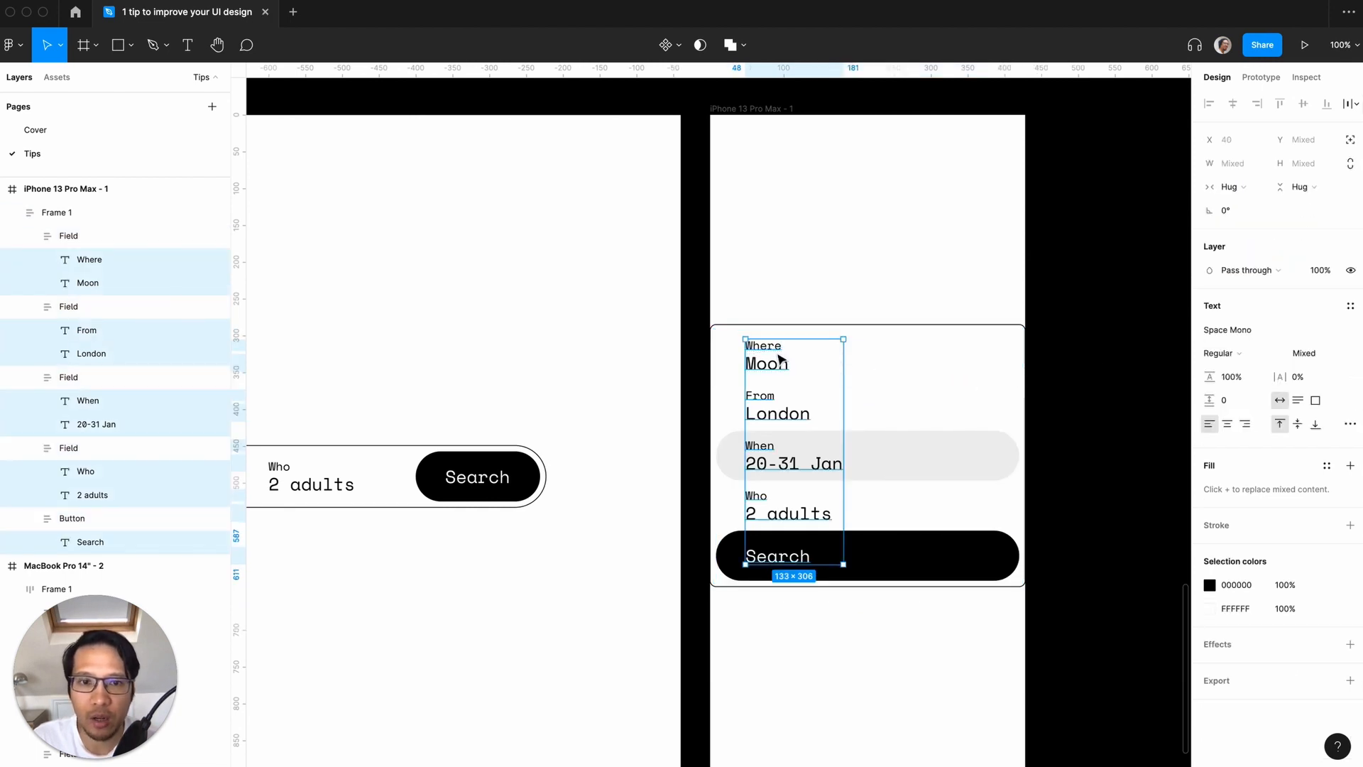
left_click(1248, 190)
left_click(1247, 199)
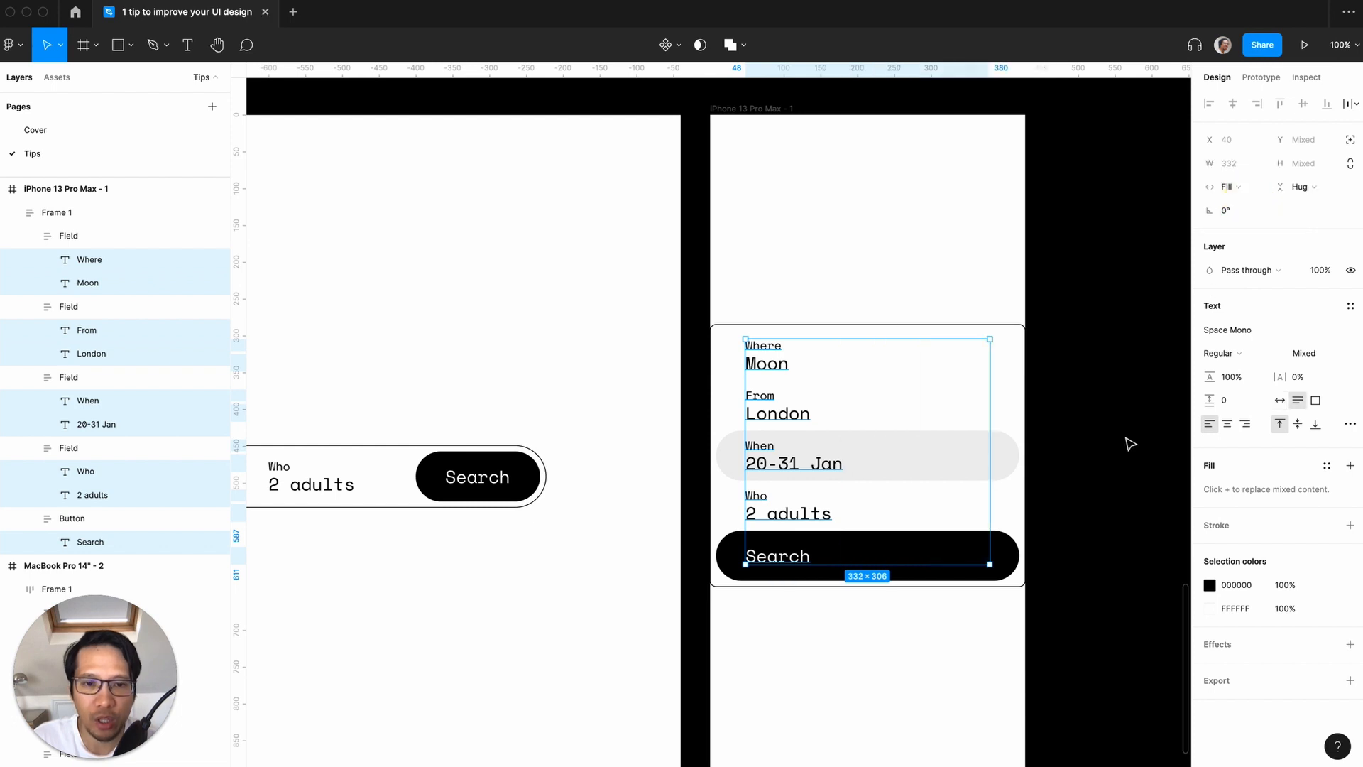
left_click(1123, 436)
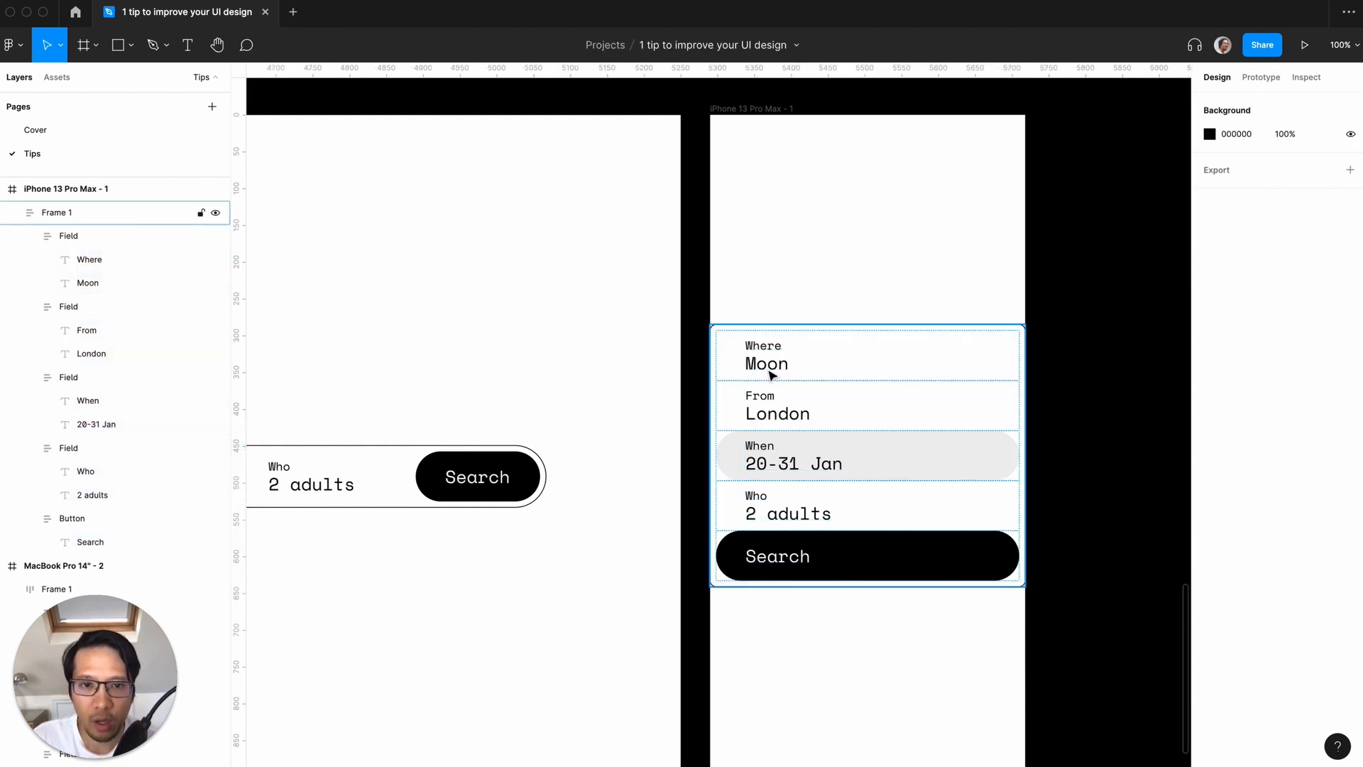
- Centre-align the Search text horizontally within the phone search bar's button
left_click(799, 560)
left_click(800, 560)
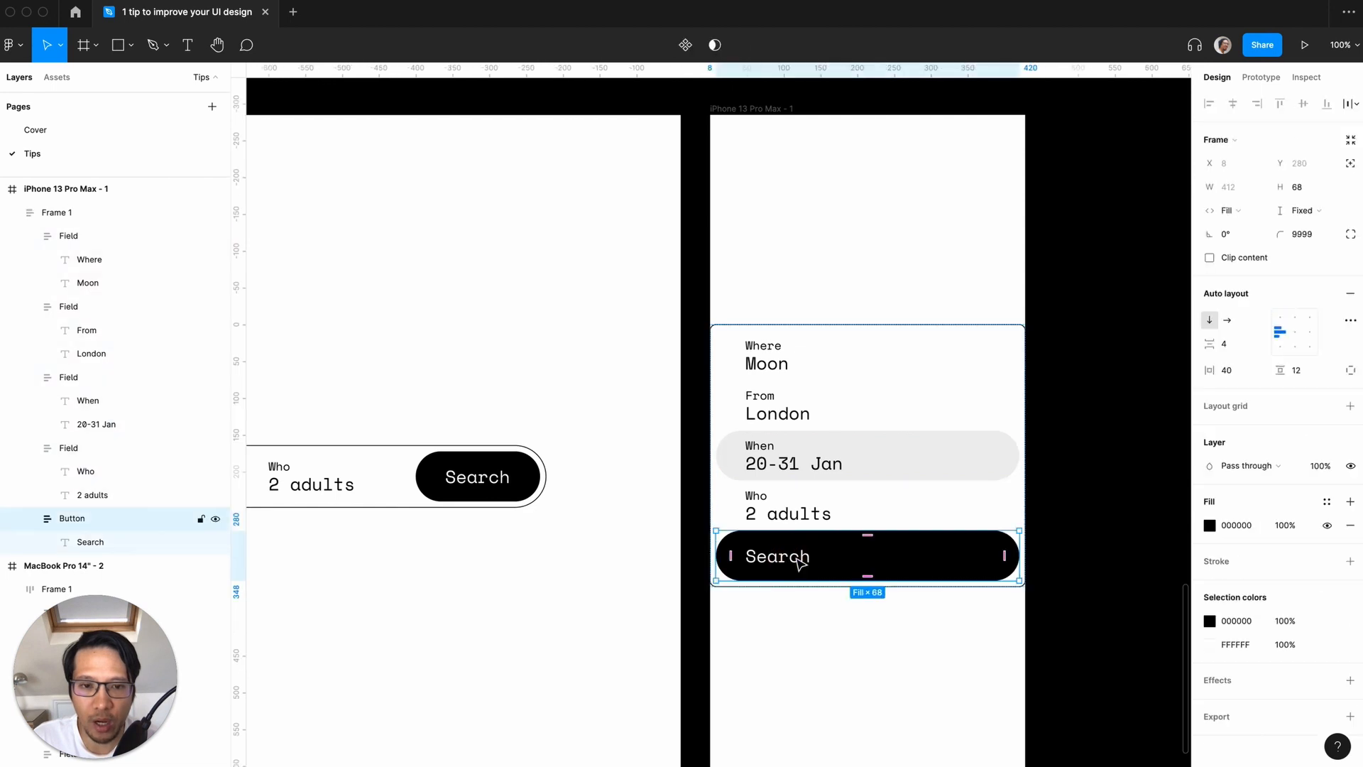
left_click(1295, 331)
left_click(1282, 338)
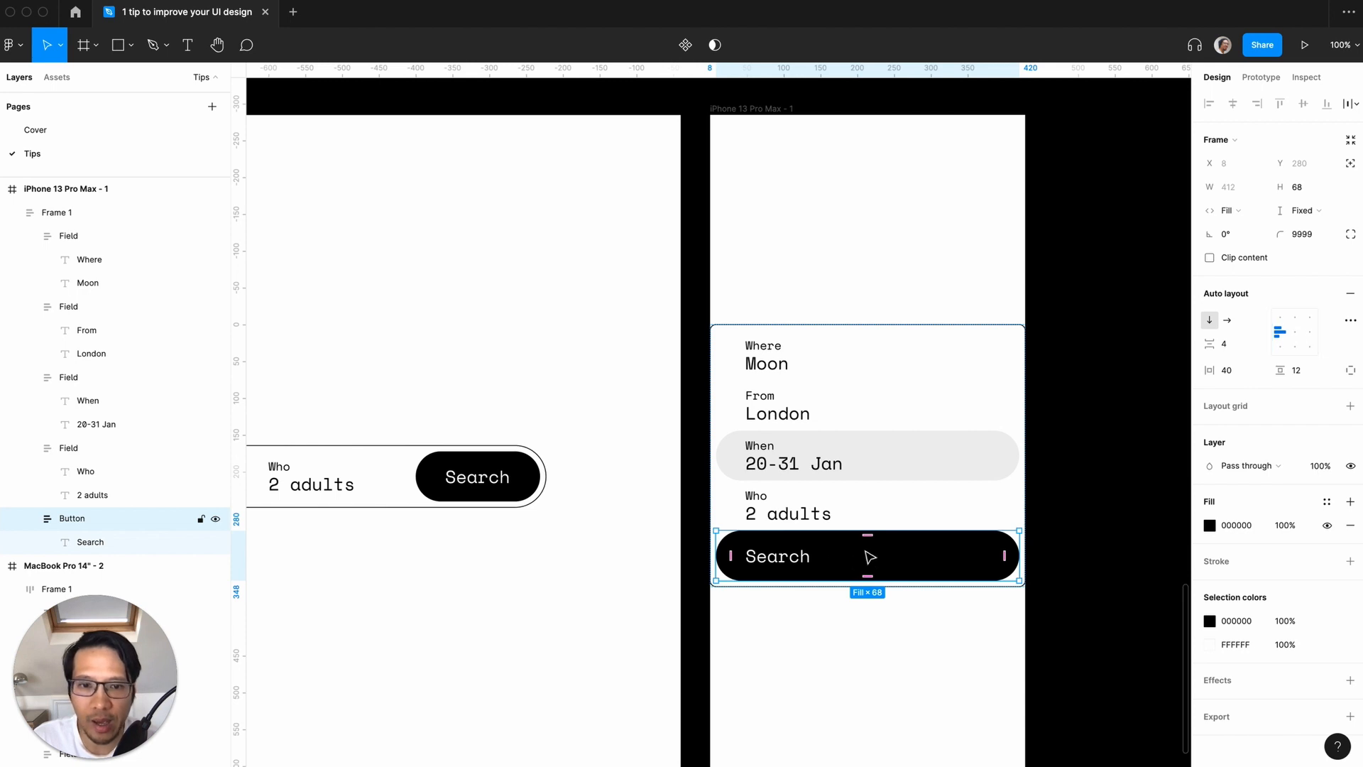
left_click(109, 548)
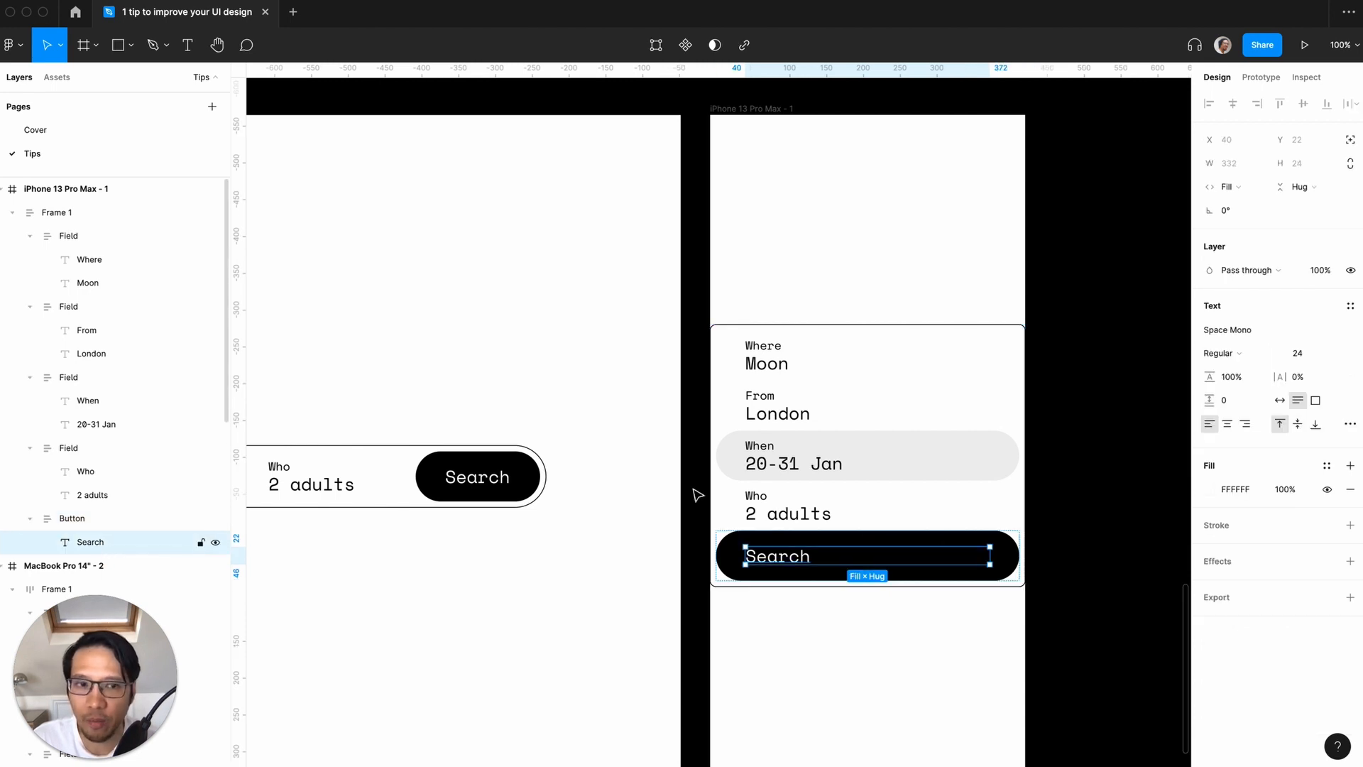
left_click(1231, 425)
left_click(1098, 524)
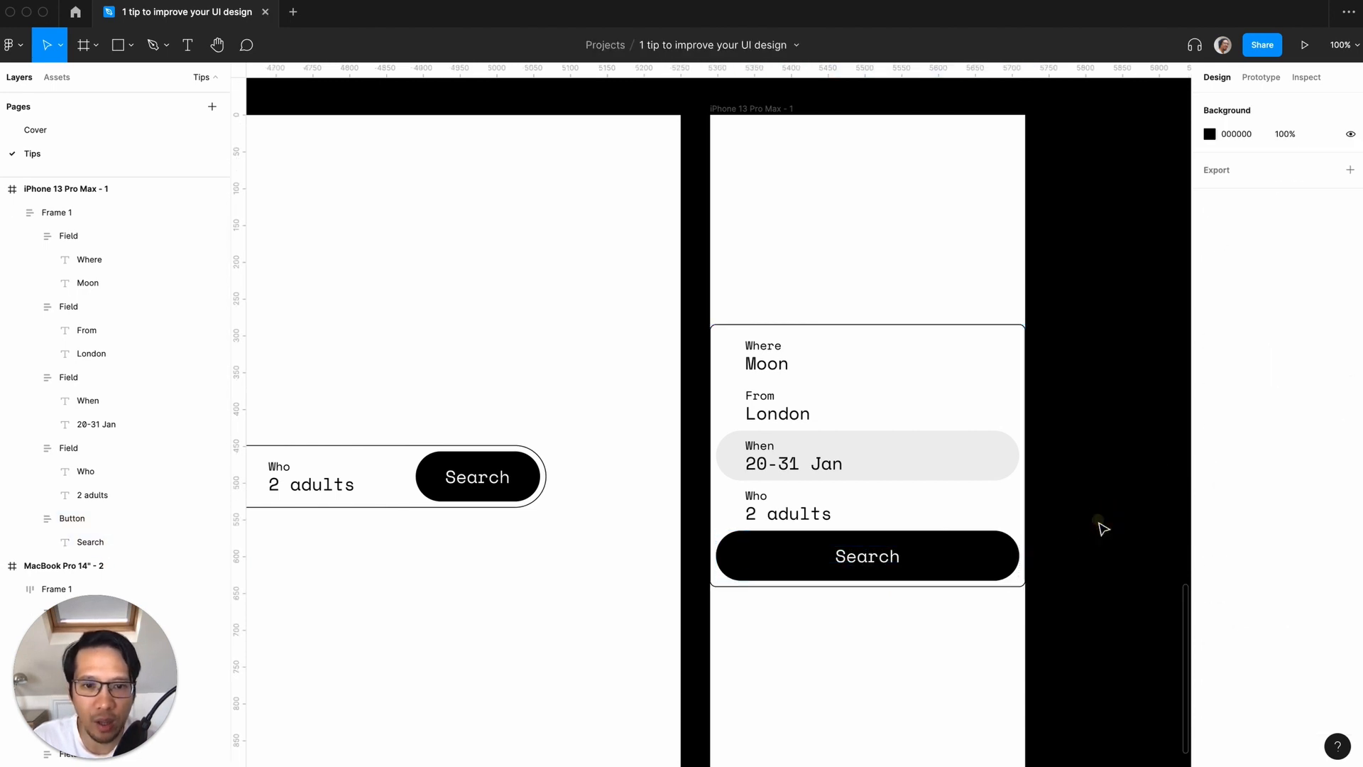
left_click(991, 543)
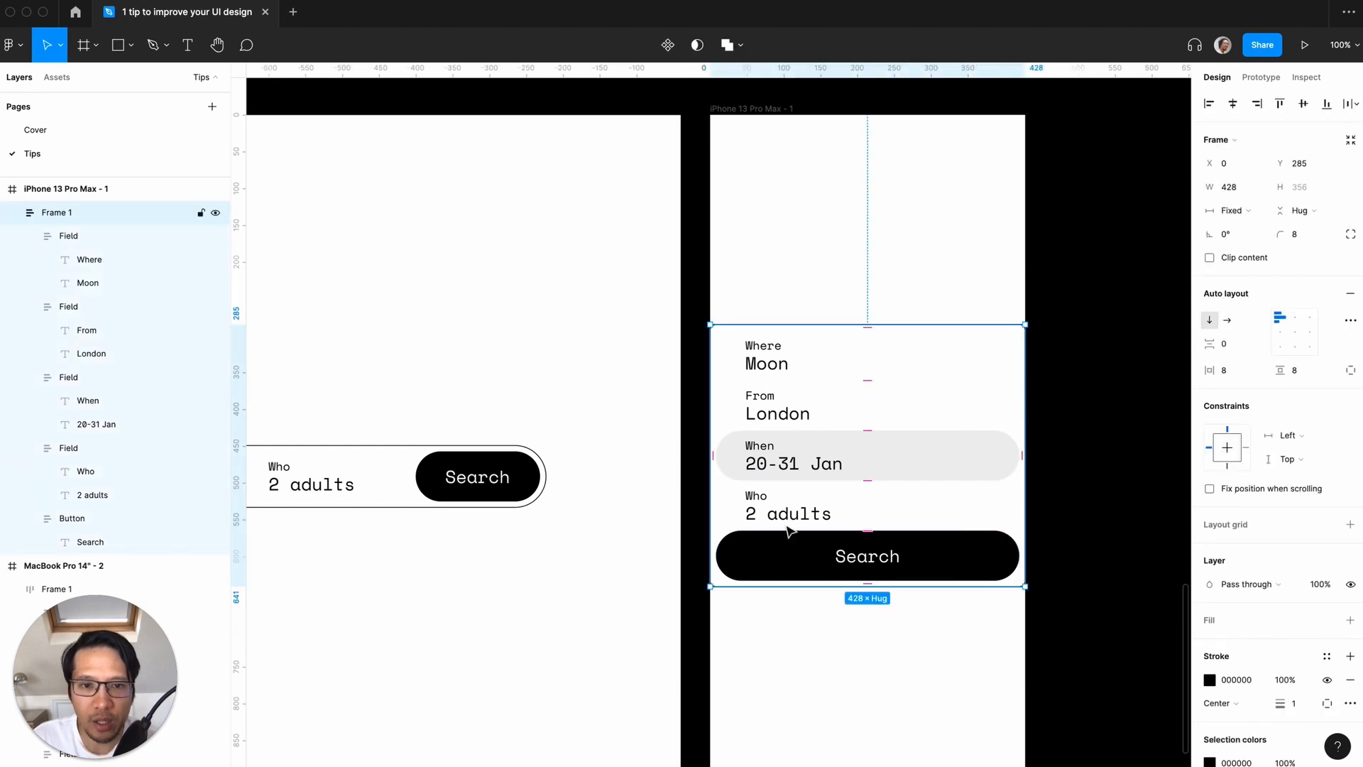
- Try narrowing the iPhone 13 Pro Max - 1 frame to a width of 335 and undo the resize
left_click(1096, 351)
left_click(730, 111)
left_click_drag(1025, 202, 958, 203)
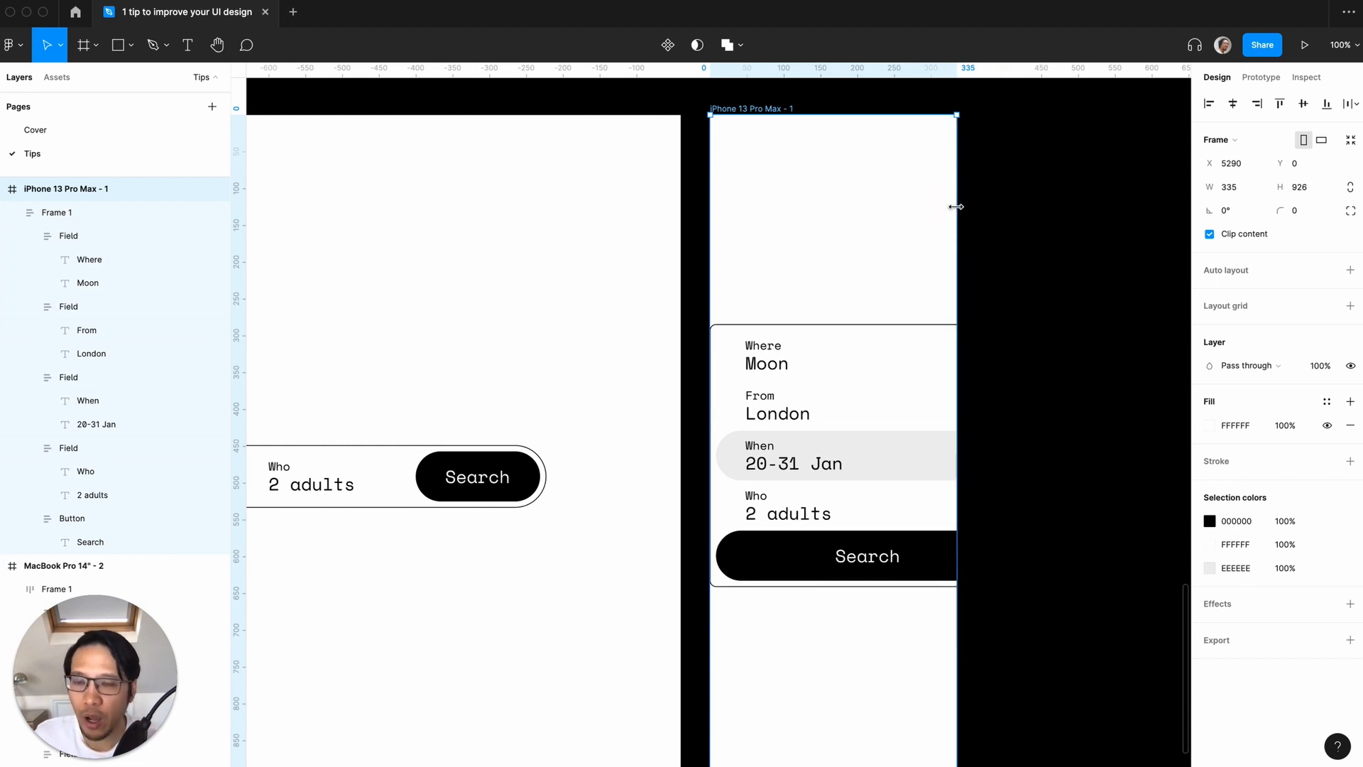
key("super+z")
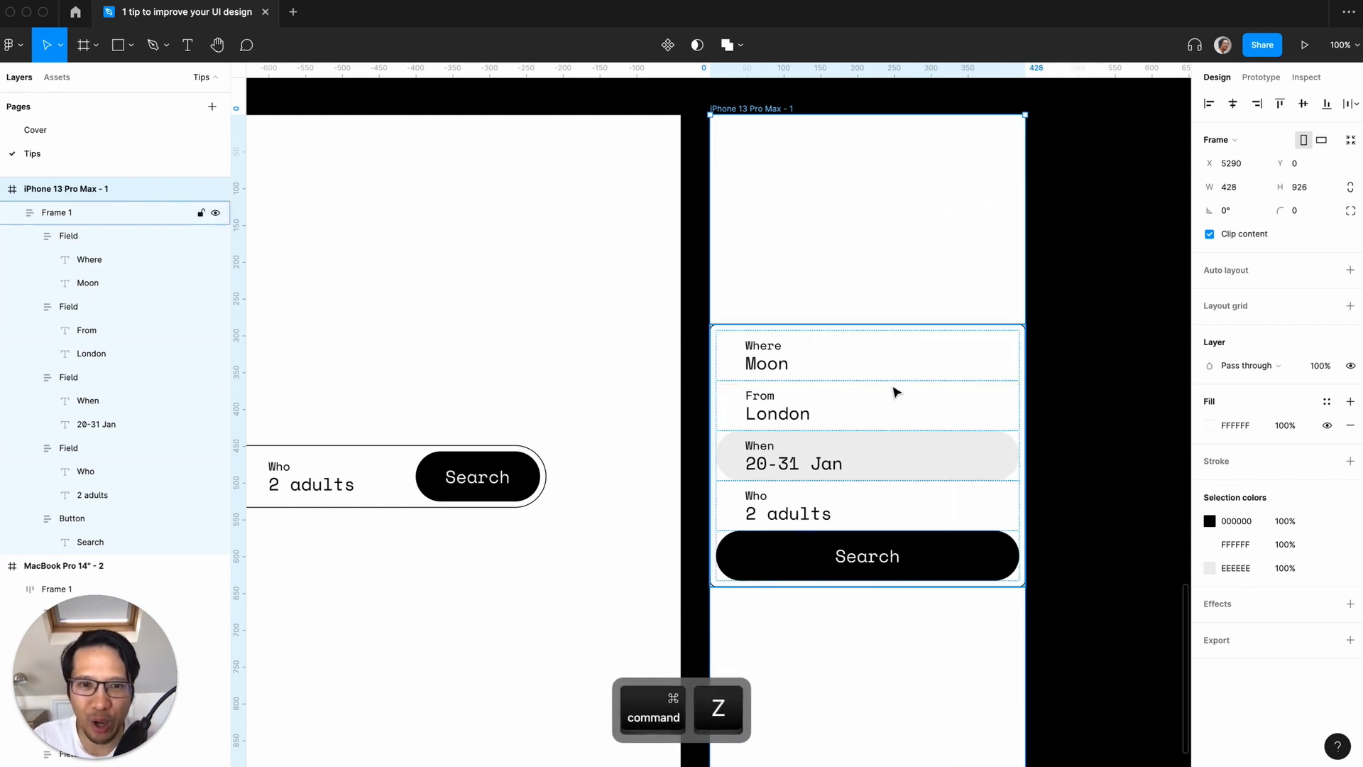
- Increase the auto layout spacing between items in the phone search bar to 20 and finally to 40
left_click(896, 391)
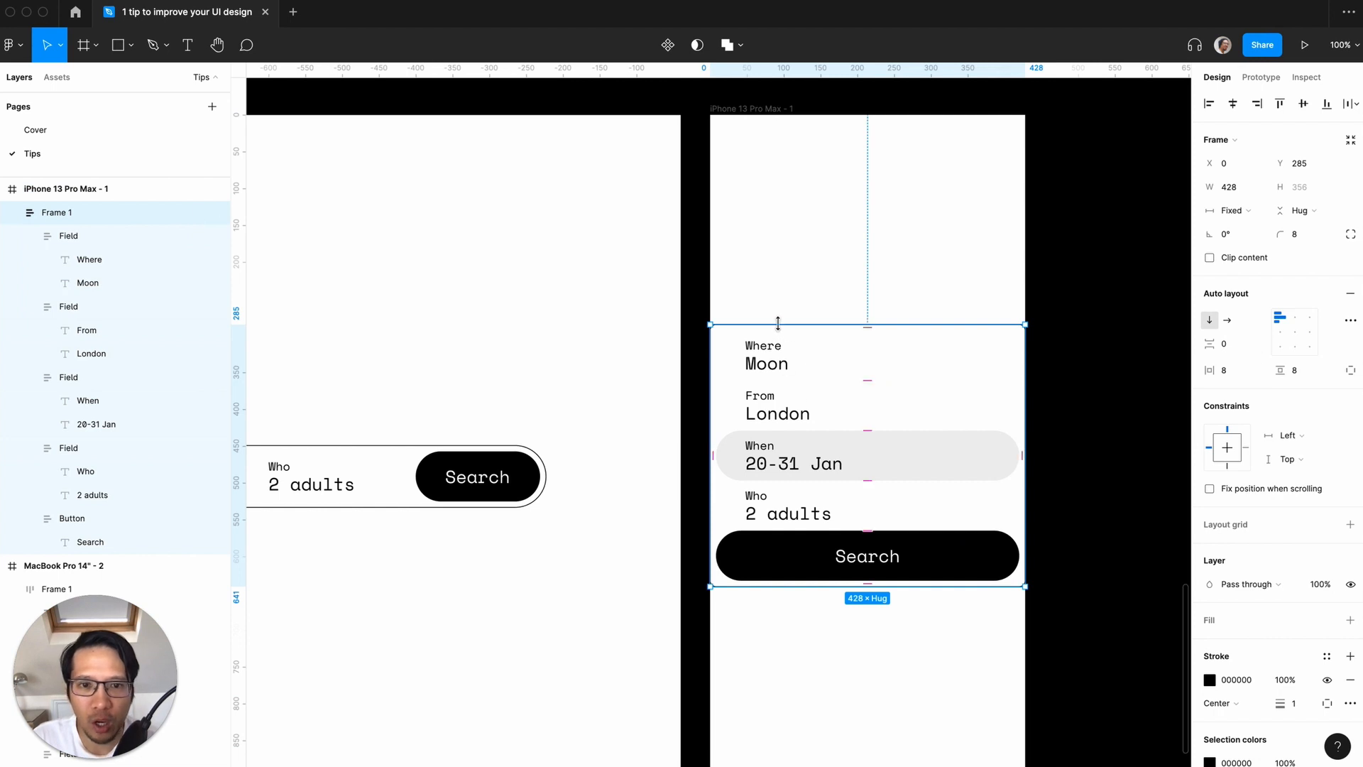
left_click(1236, 346)
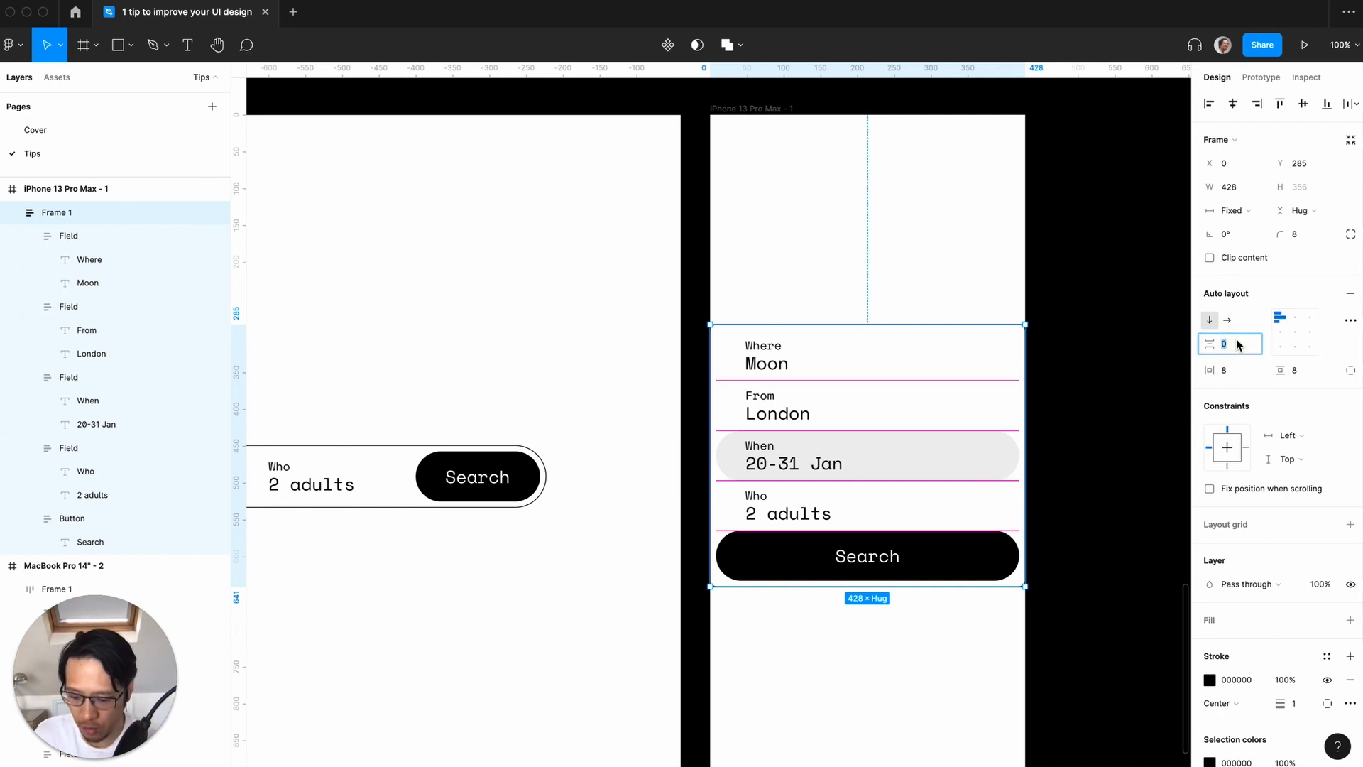
key("Return")
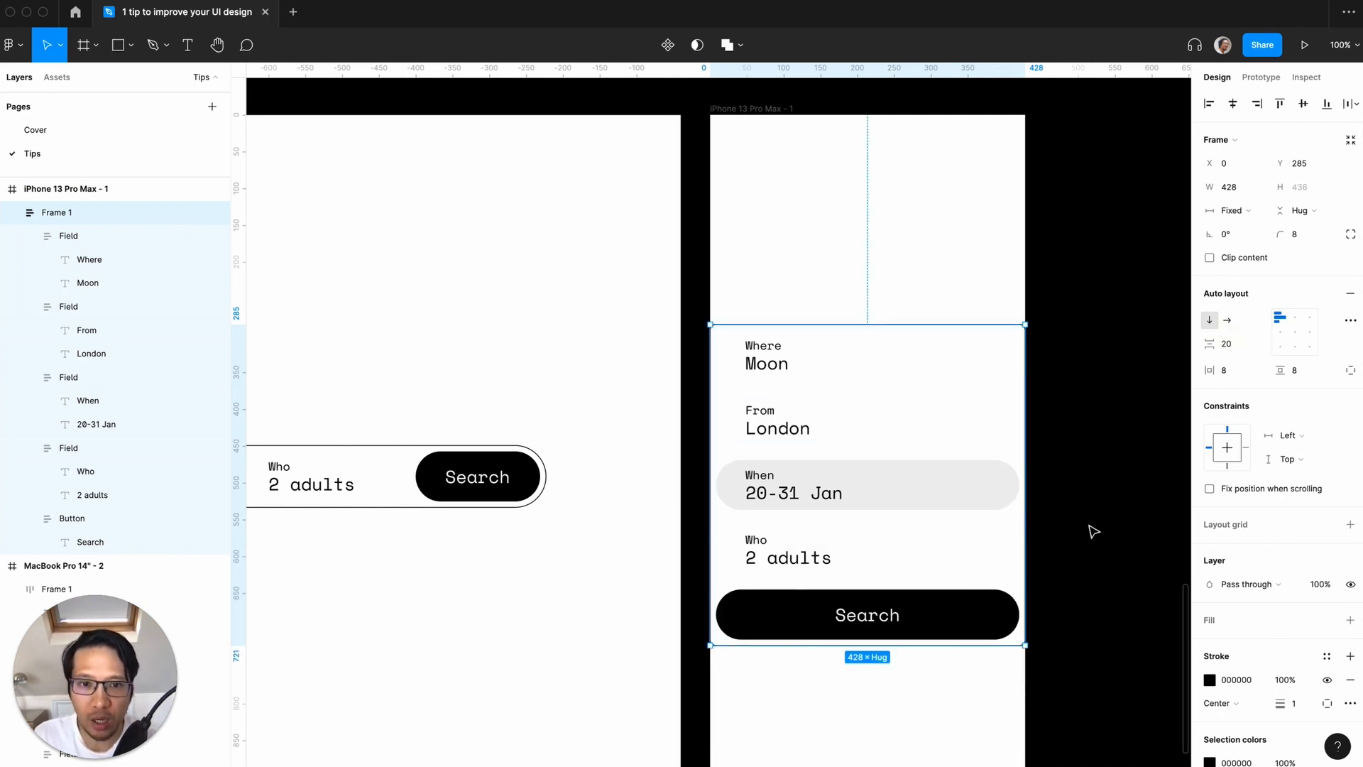
left_click(1235, 346)
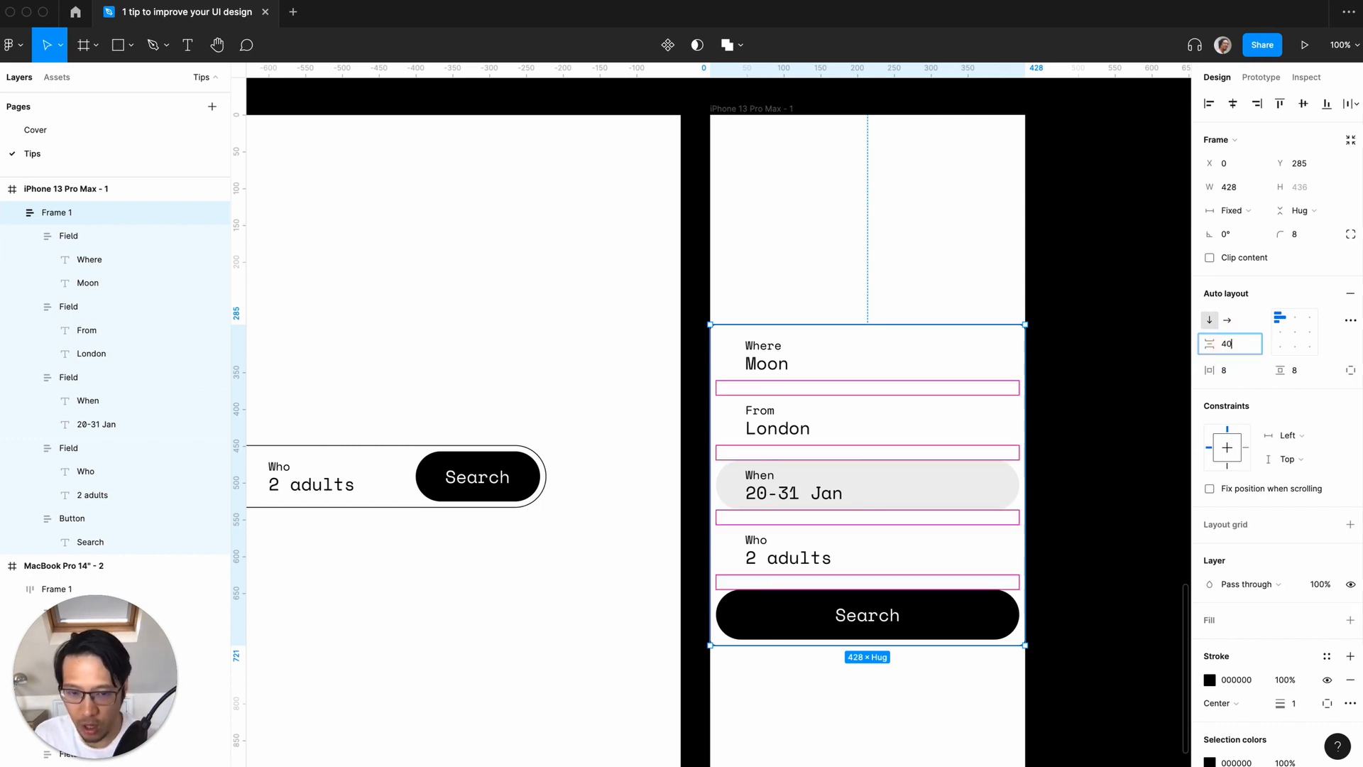
key("Return")
left_click(1095, 473)
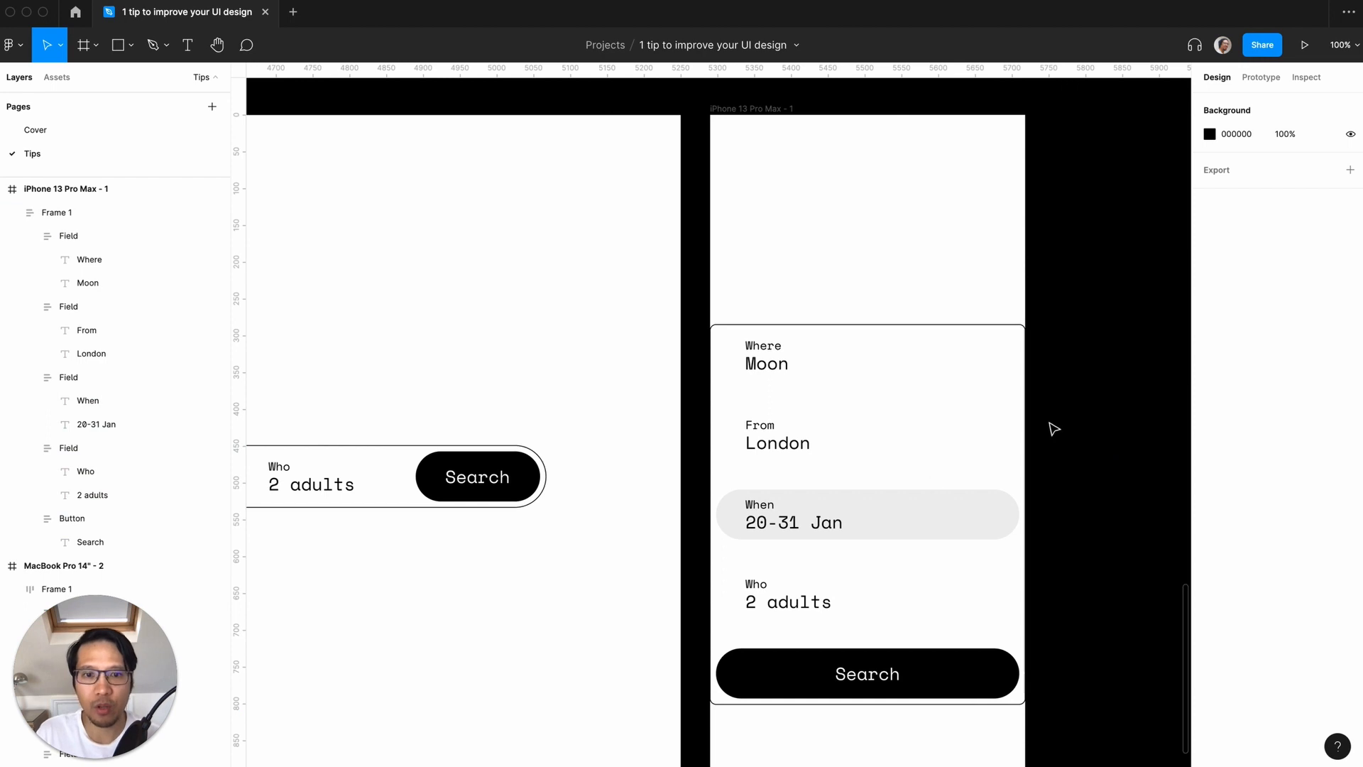
- Hide the black stroke of the phone search bar's outer frame
left_click(879, 394)
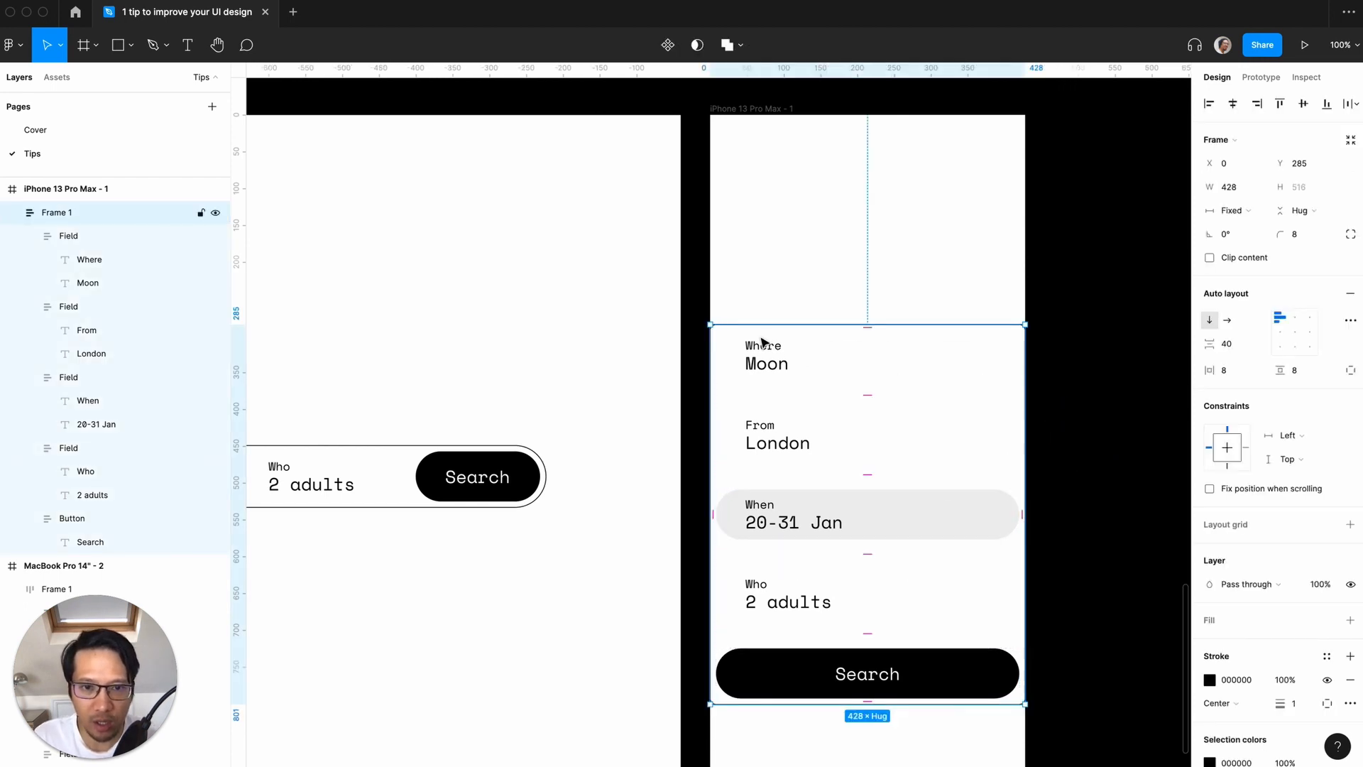
scroll(1296, 509, "down", 1)
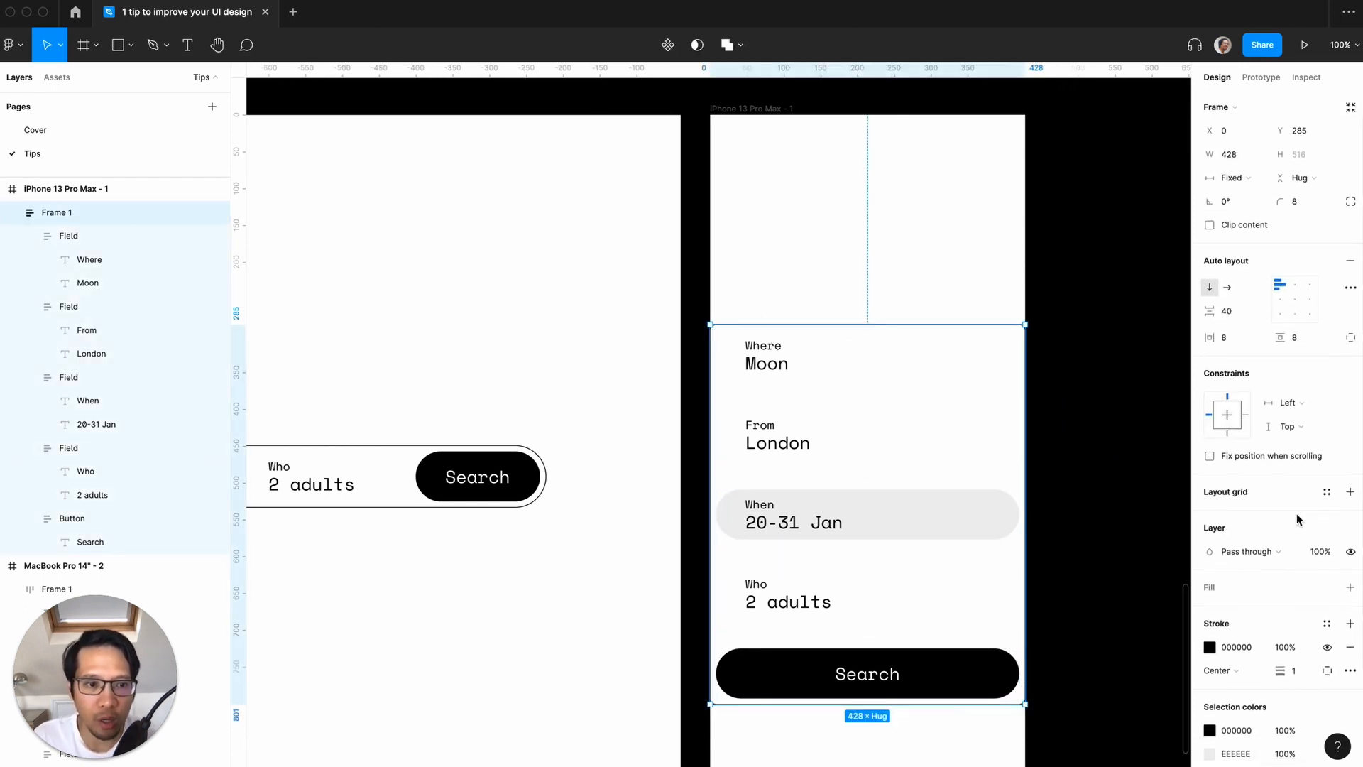
left_click(1327, 647)
left_click(1168, 569)
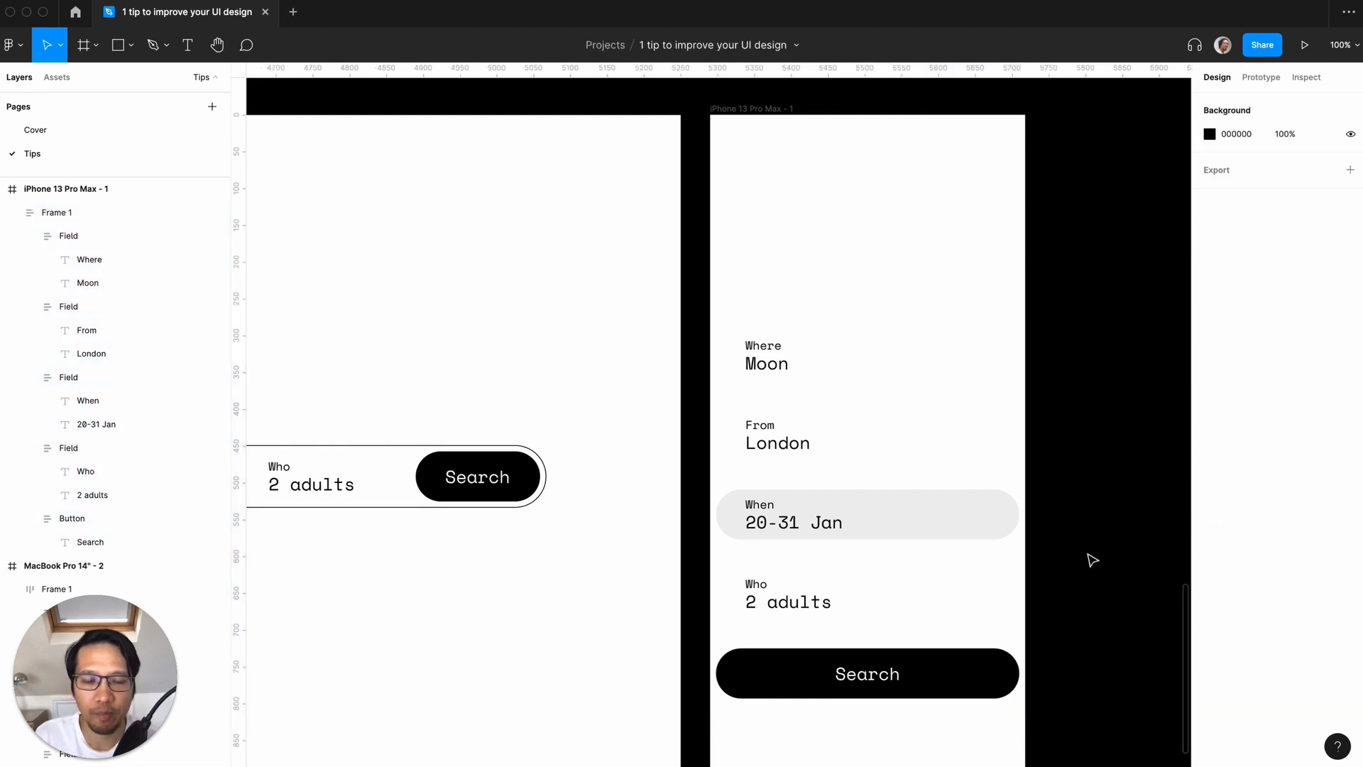
- Align the phone search bar to the bottom edge of the iPhone 13 Pro Max - 1 frame
scroll(1093, 560, "down", 3)
left_click(961, 522)
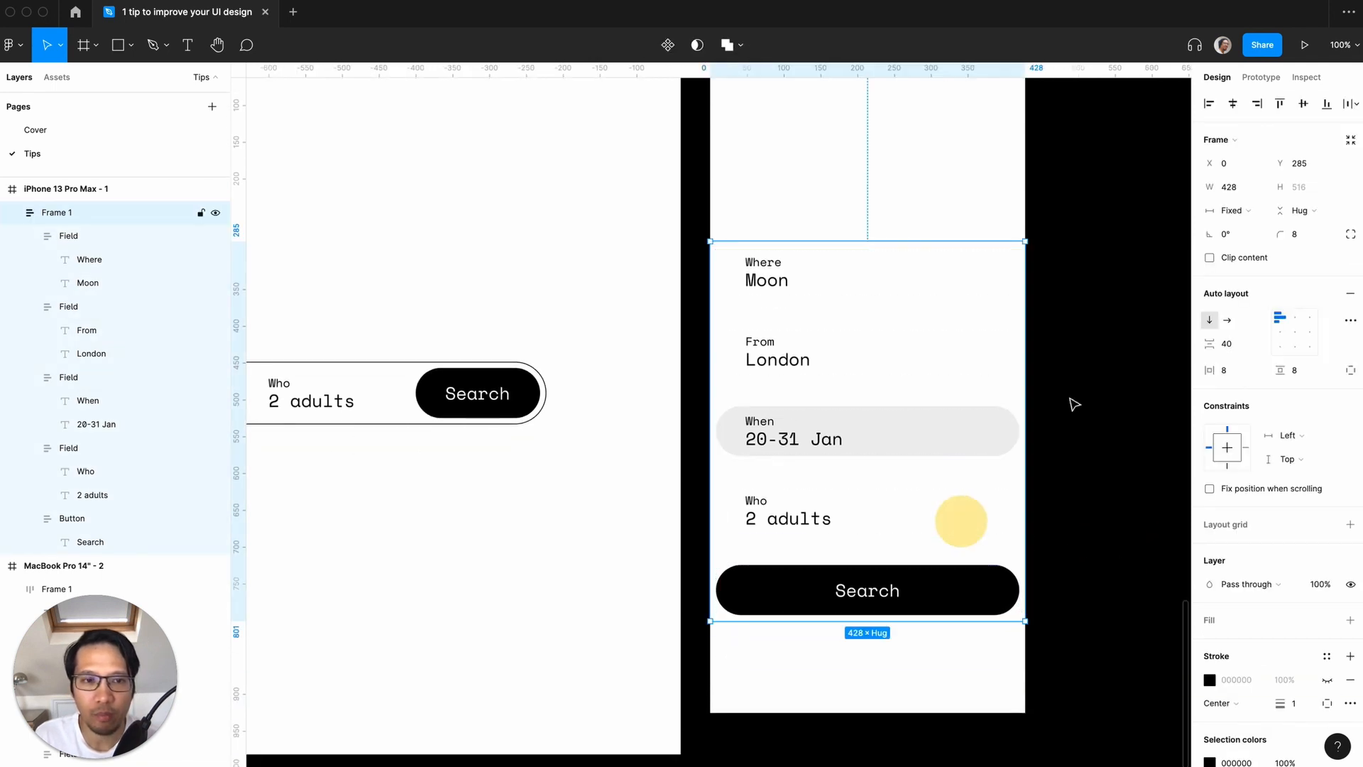
left_click(1327, 104)
left_click(1132, 298)
scroll(1061, 419, "up", 3)
left_click(892, 518)
left_click(1113, 435)
scroll(1110, 436, "down", 3)
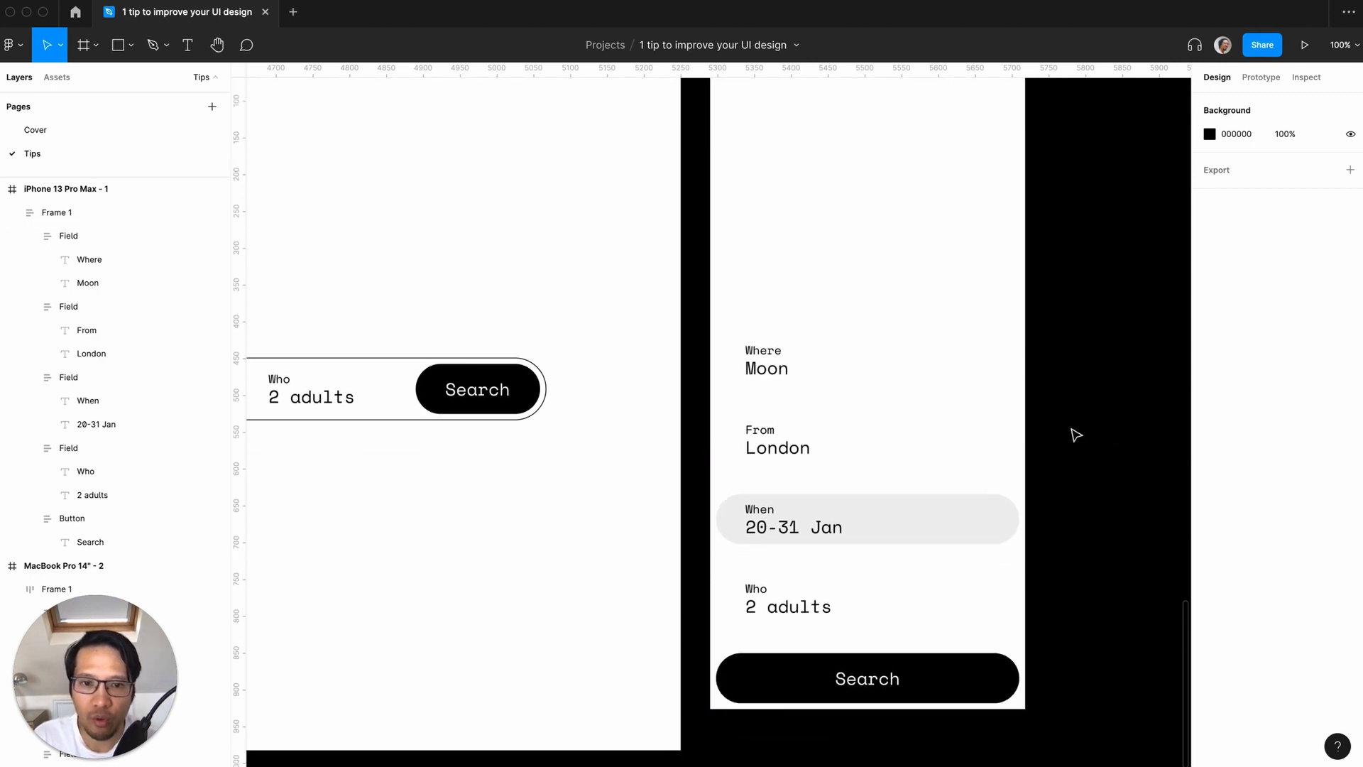
scroll(1075, 433, "up", 2)
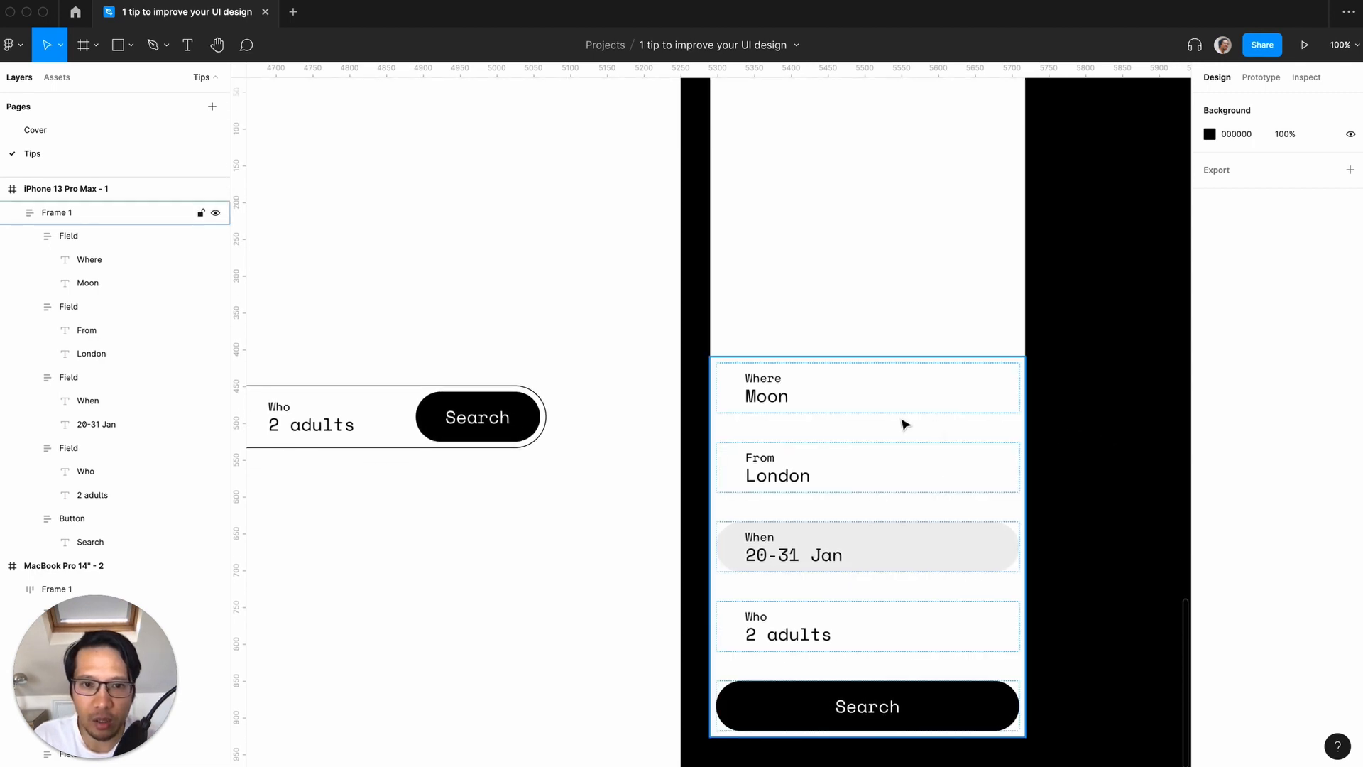
left_click(904, 425)
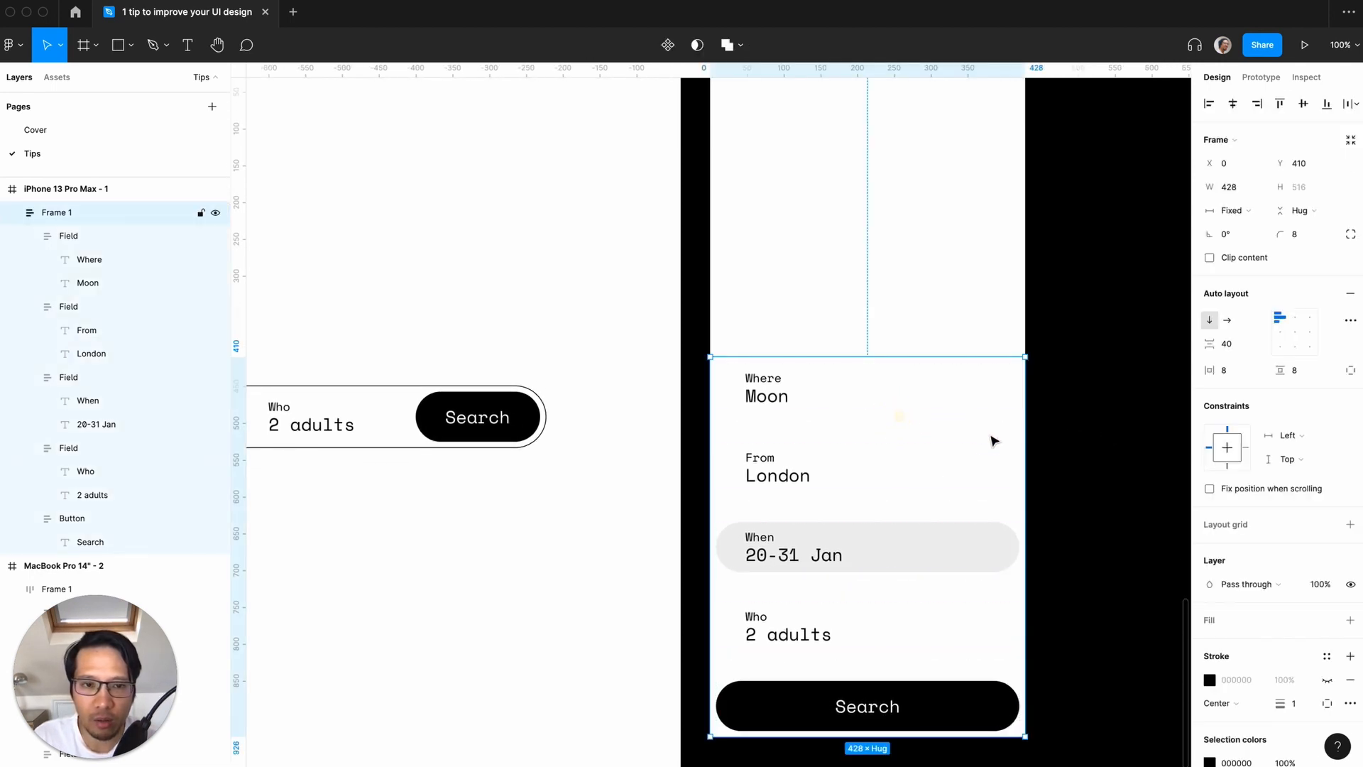
left_click(1099, 421)
- Try moving the search bar out of the phone frame onto the empty canvas and undo the move
left_click(959, 414)
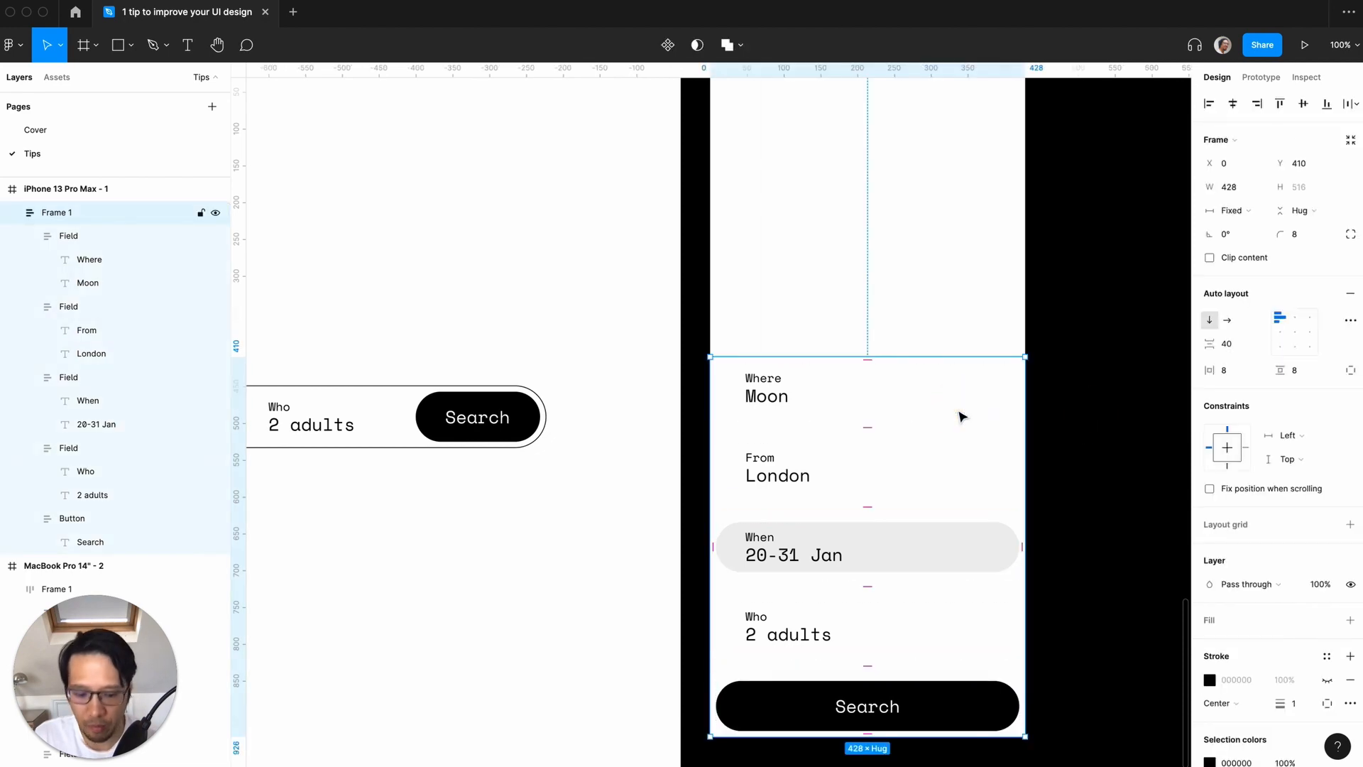
key("minus")
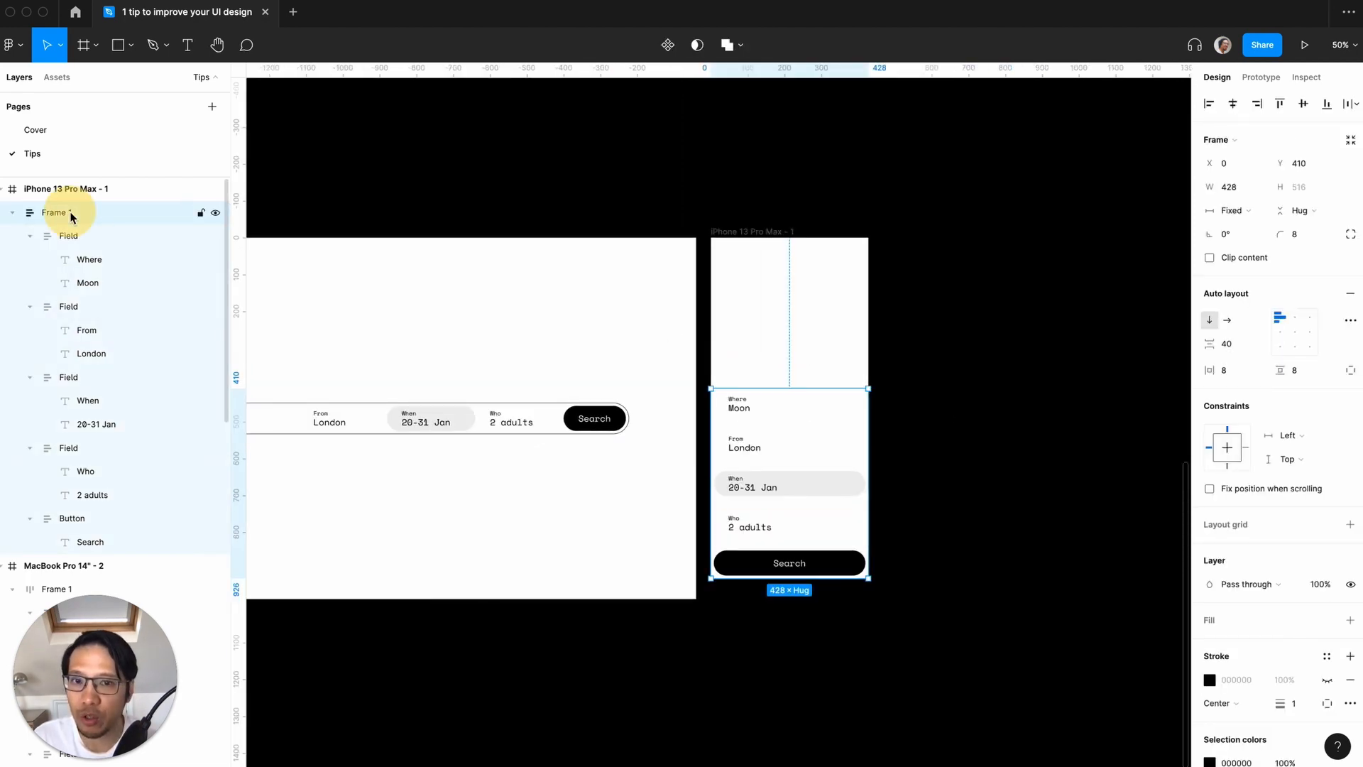
left_click_drag(806, 441, 1013, 447)
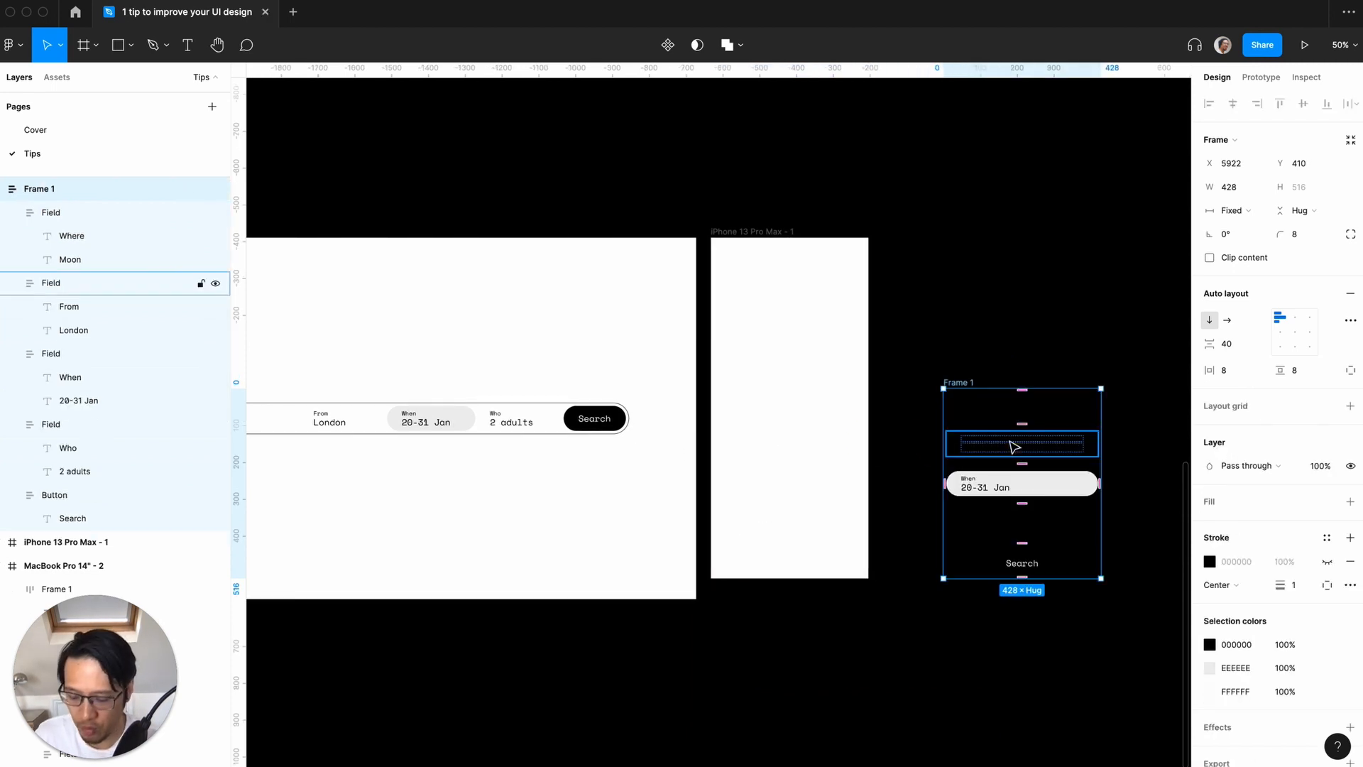
key("super+z")
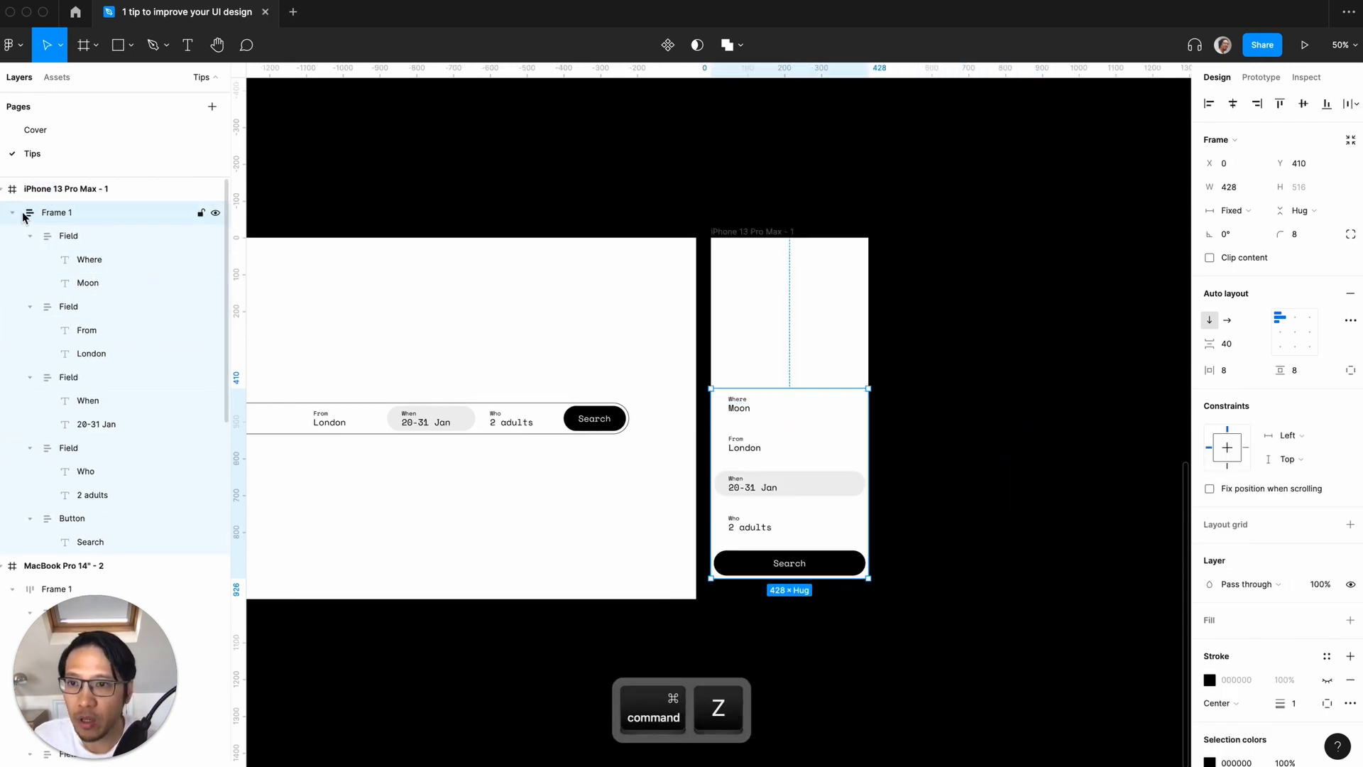
- Duplicate the phone search bar, place the copy on the canvas beside the phone frame and give it a white fill
key("super+d")
left_click_drag(796, 446, 1027, 440)
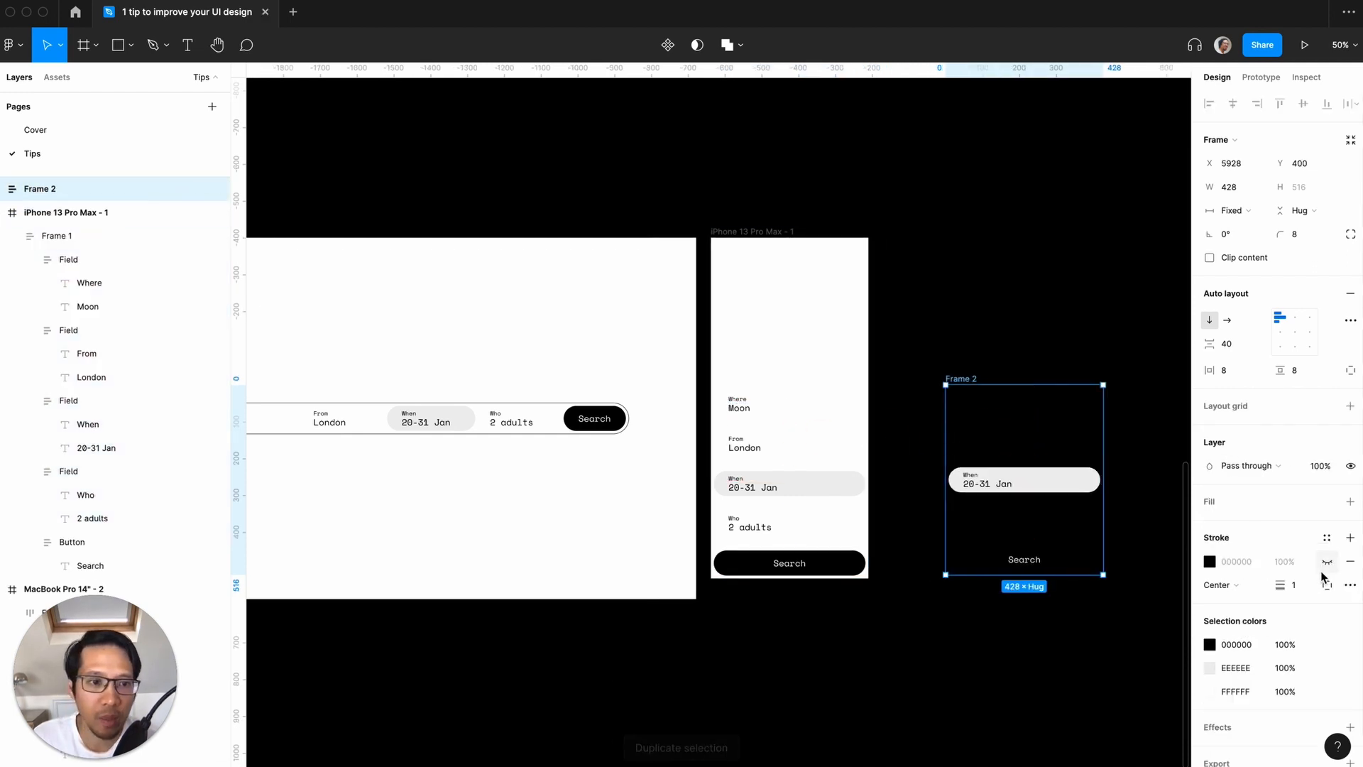
left_click(1350, 501)
left_click(1043, 316)
- Narrow the duplicated search bar beside the phone frame to a width of 380
left_click(967, 378)
mouse_move(1102, 410)
left_mouse_down()
mouse_move(1046, 411)
mouse_move(1084, 409)
left_mouse_up()
left_click(962, 325)
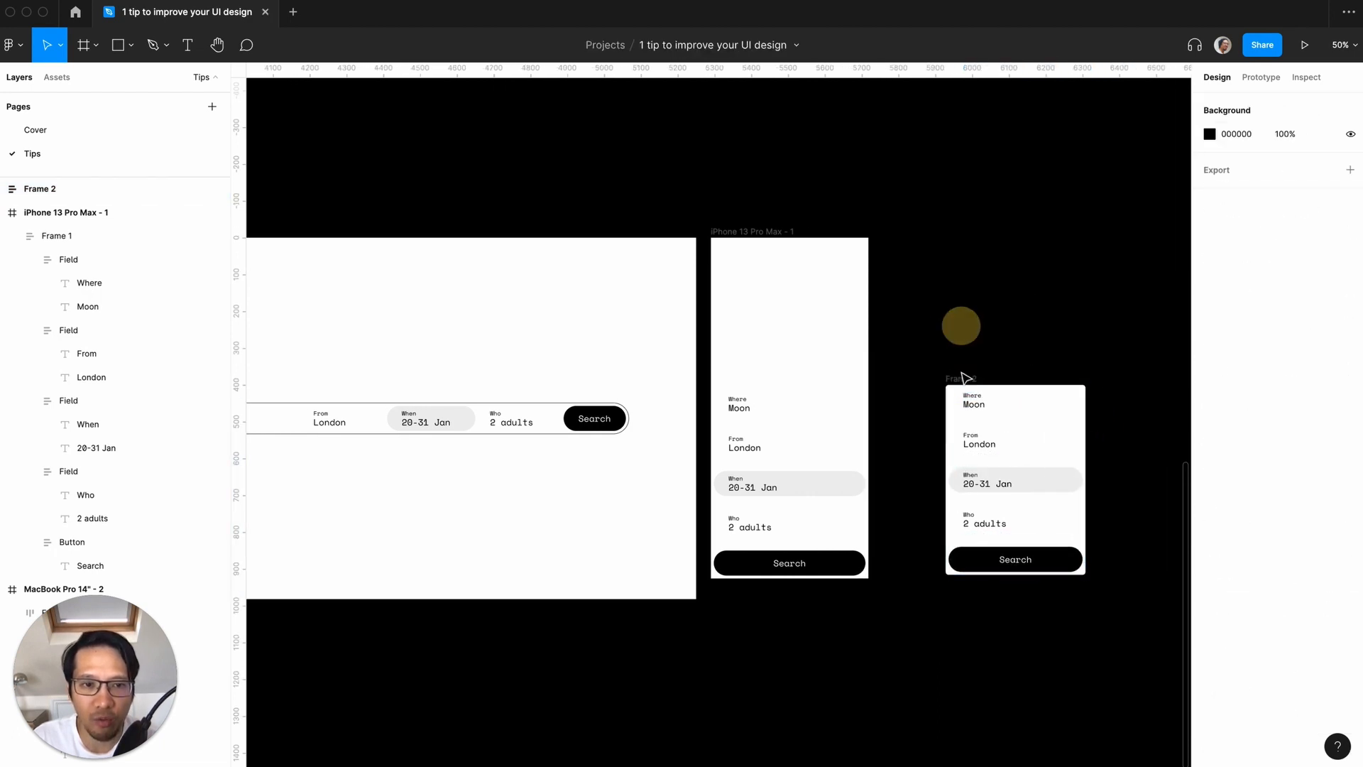
- Move the duplicated search bar closer to the phone frame, to X 5788 and Y 410, with their bottom edges aligned
mouse_move(960, 377)
left_mouse_down()
mouse_move(923, 374)
mouse_move(936, 387)
left_mouse_up()
left_click(945, 342)
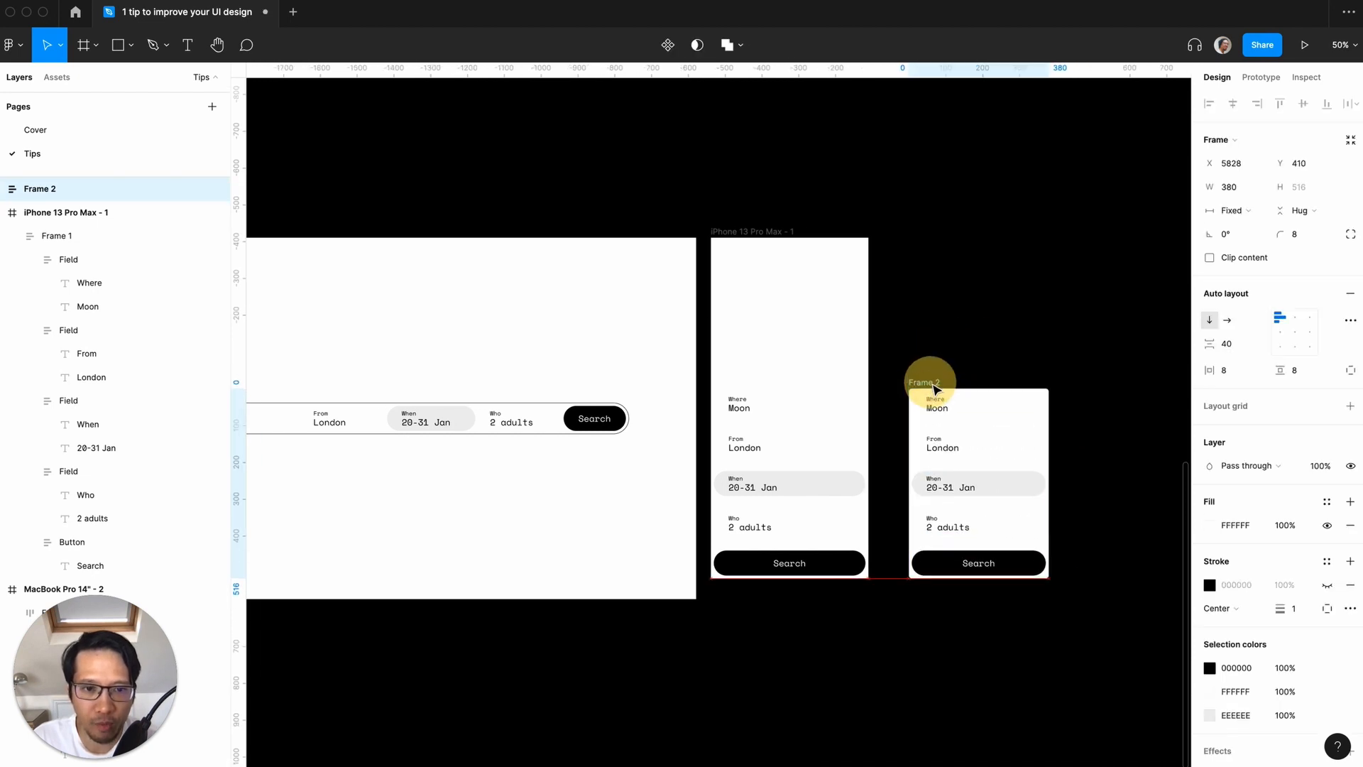
left_click(991, 629)
scroll(992, 630, "right", 3)
key("shift+0")
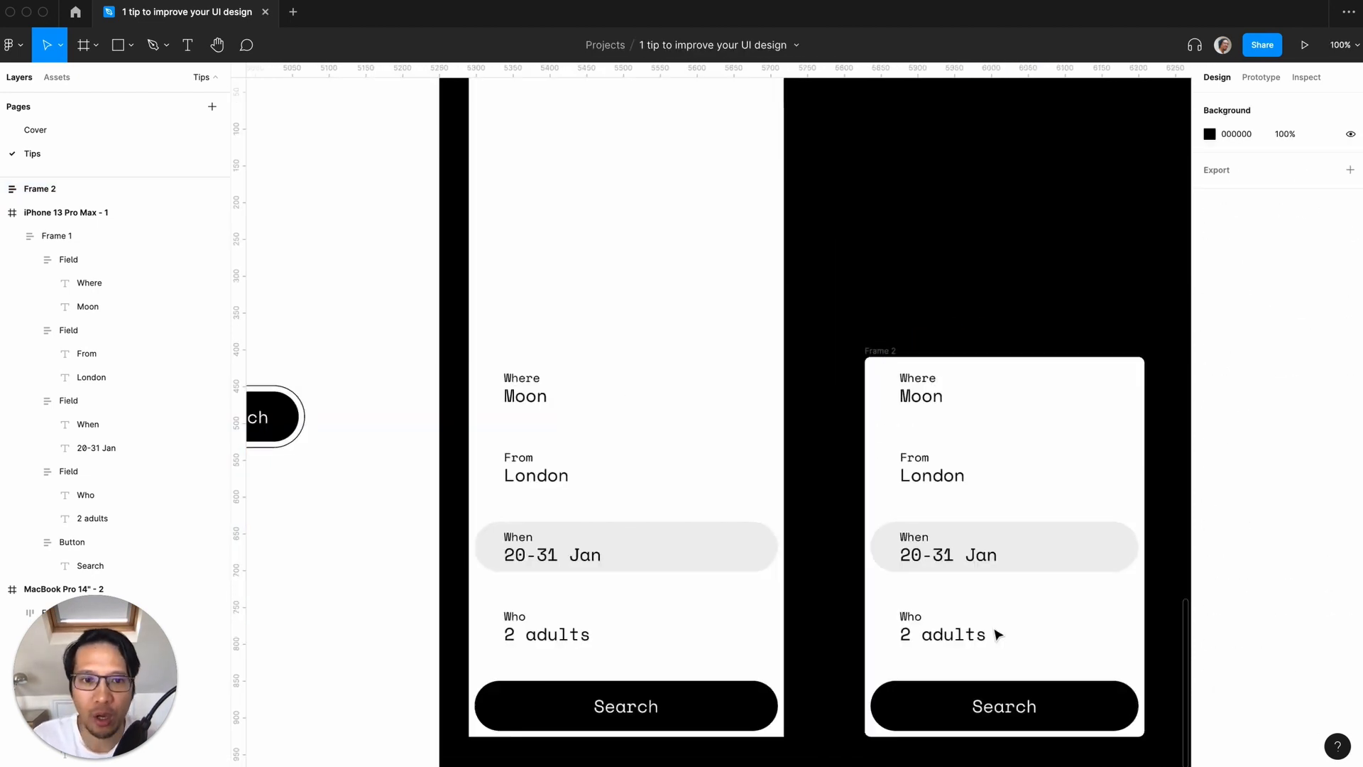
key("minus")
scroll(997, 634, "left", 3)
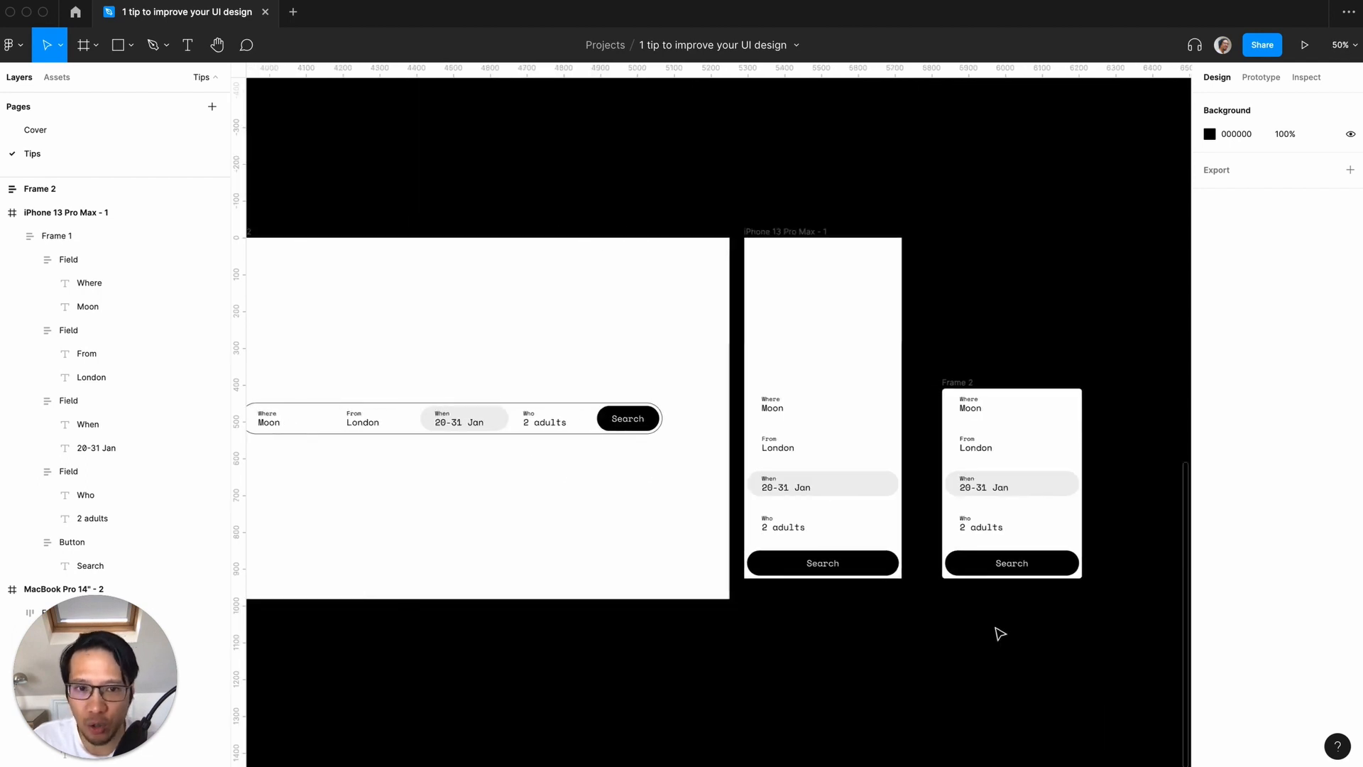
left_click_drag(957, 381, 939, 384)
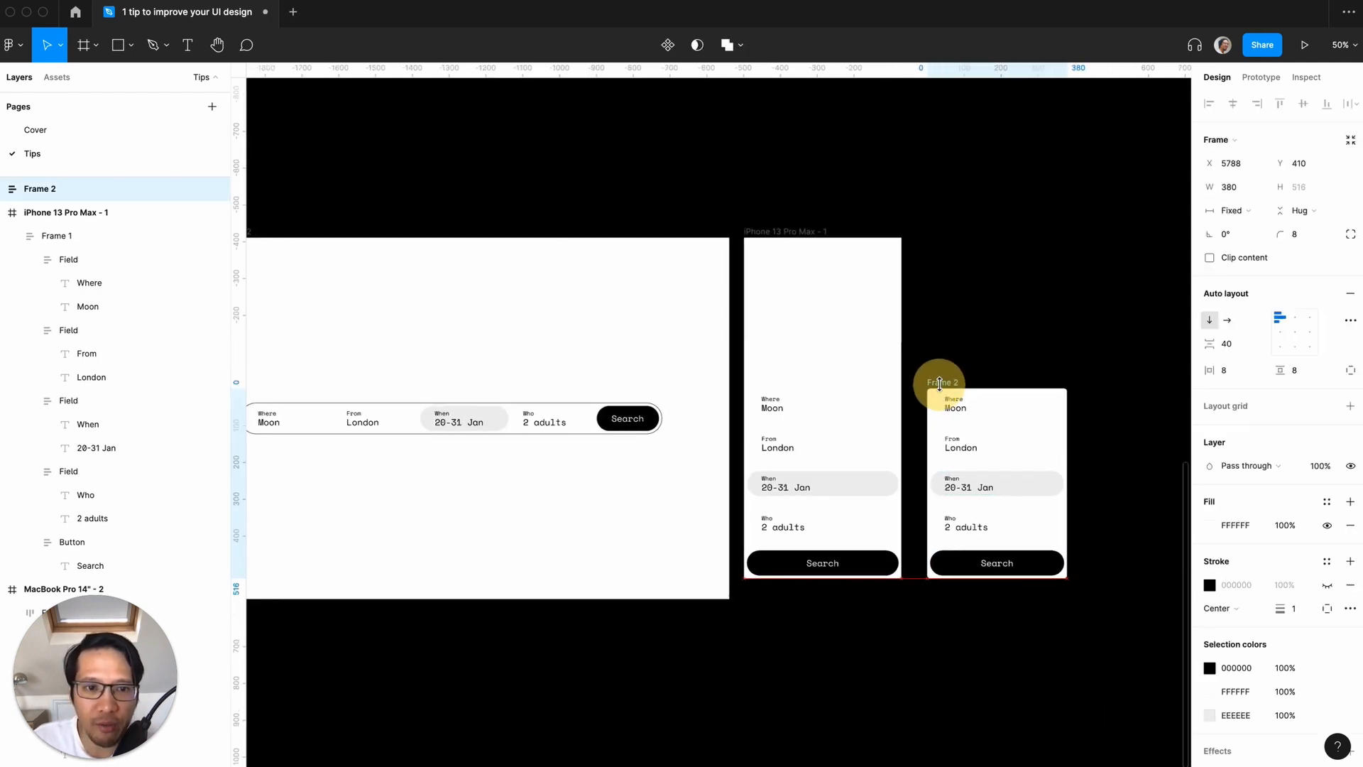
left_click(962, 384)
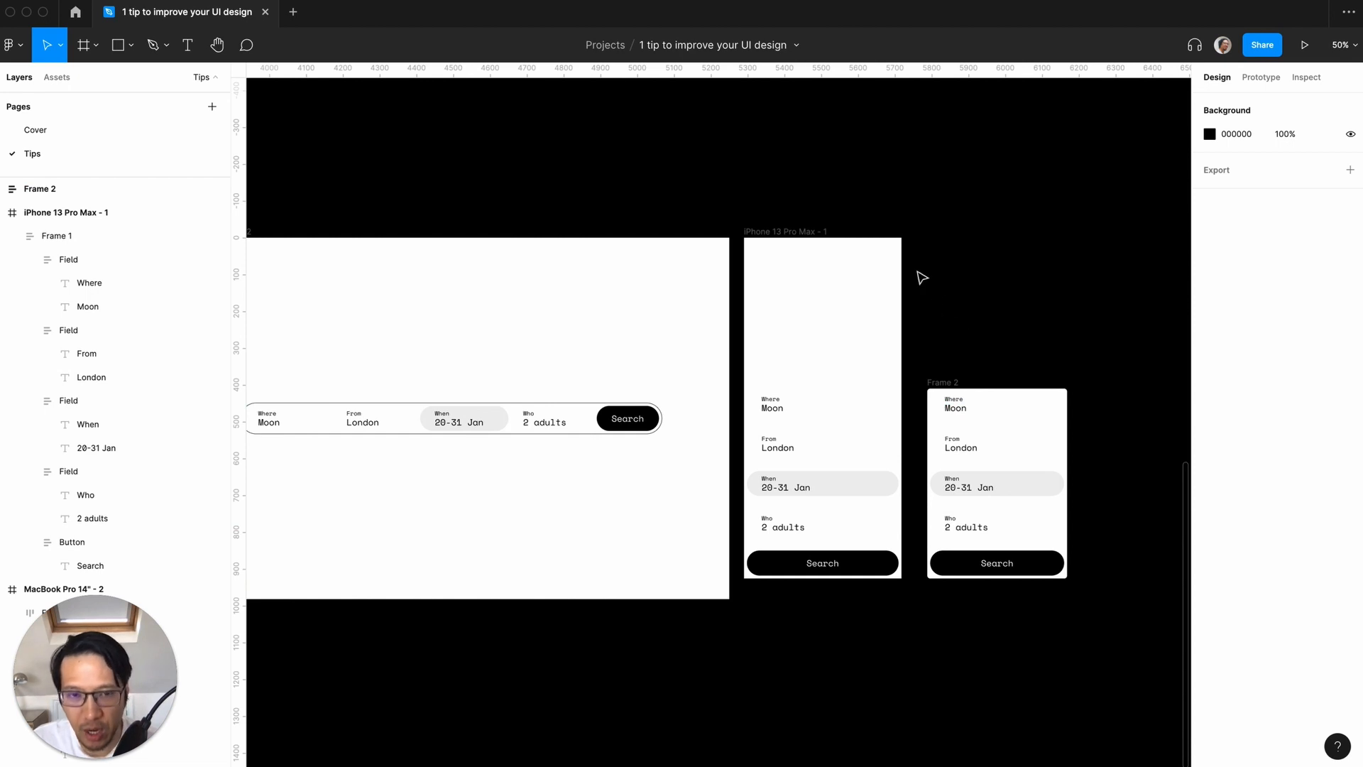
- Try narrowing the iPhone 13 Pro Max - 1 frame to a width of 344 and undo the resize
left_click(773, 232)
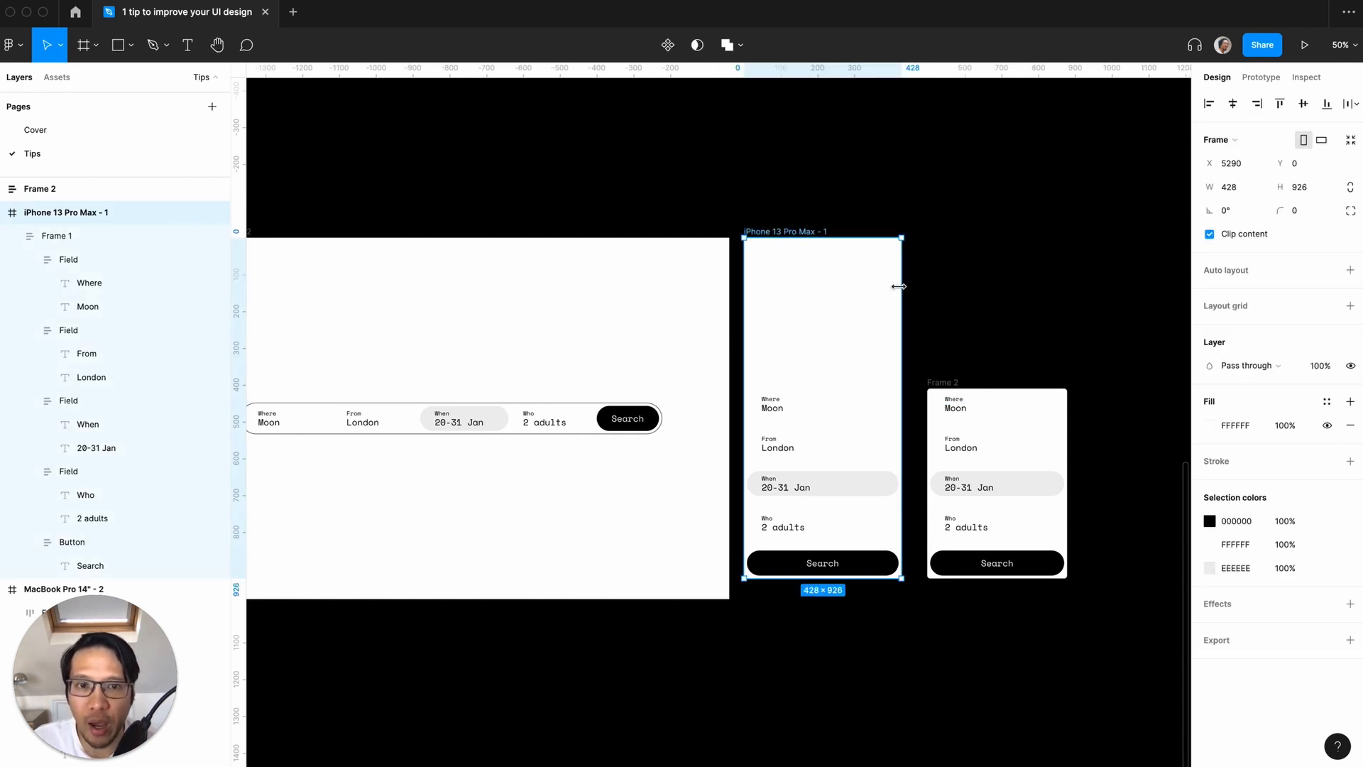
left_click_drag(884, 286, 870, 286)
key("super+z")
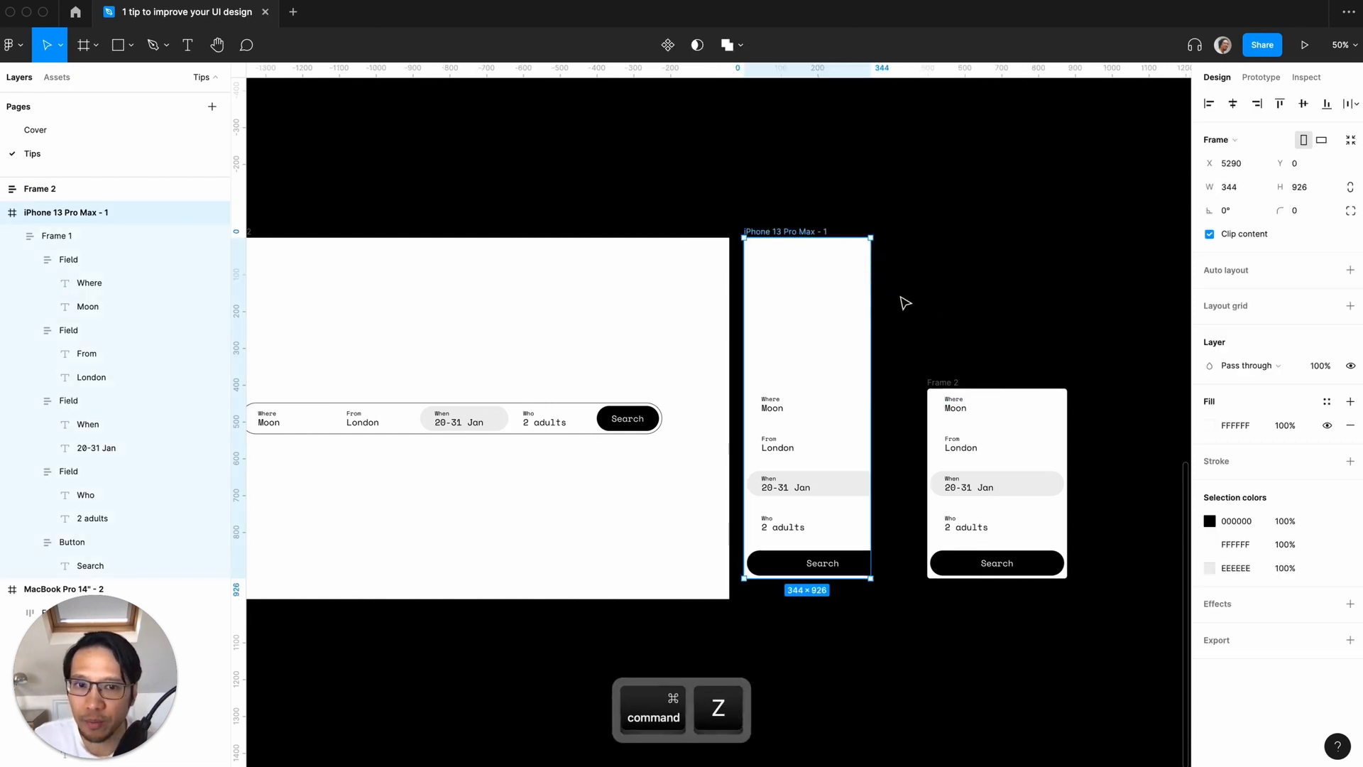
- Keep the phone search bar at fixed width and constrain it to both the left and right edges of the phone frame
left_click(79, 235)
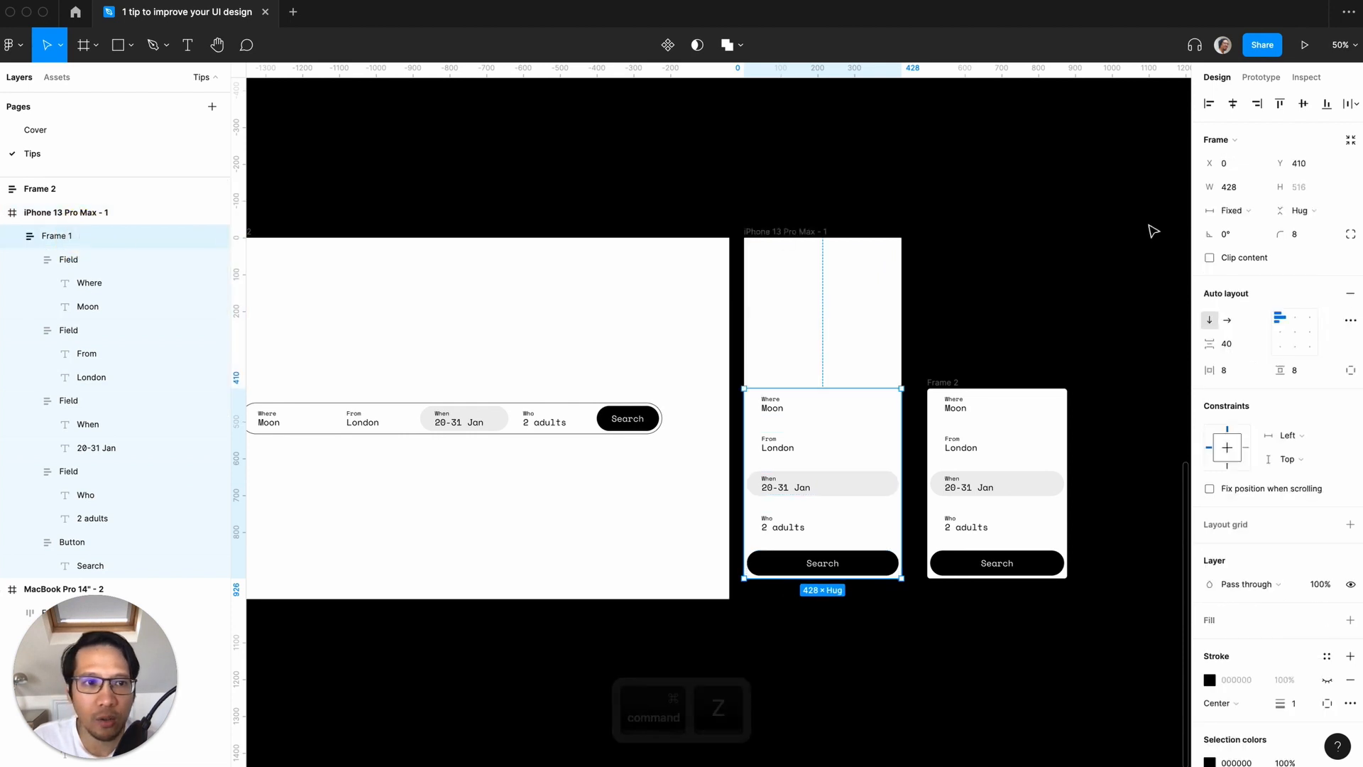
left_click(1232, 211)
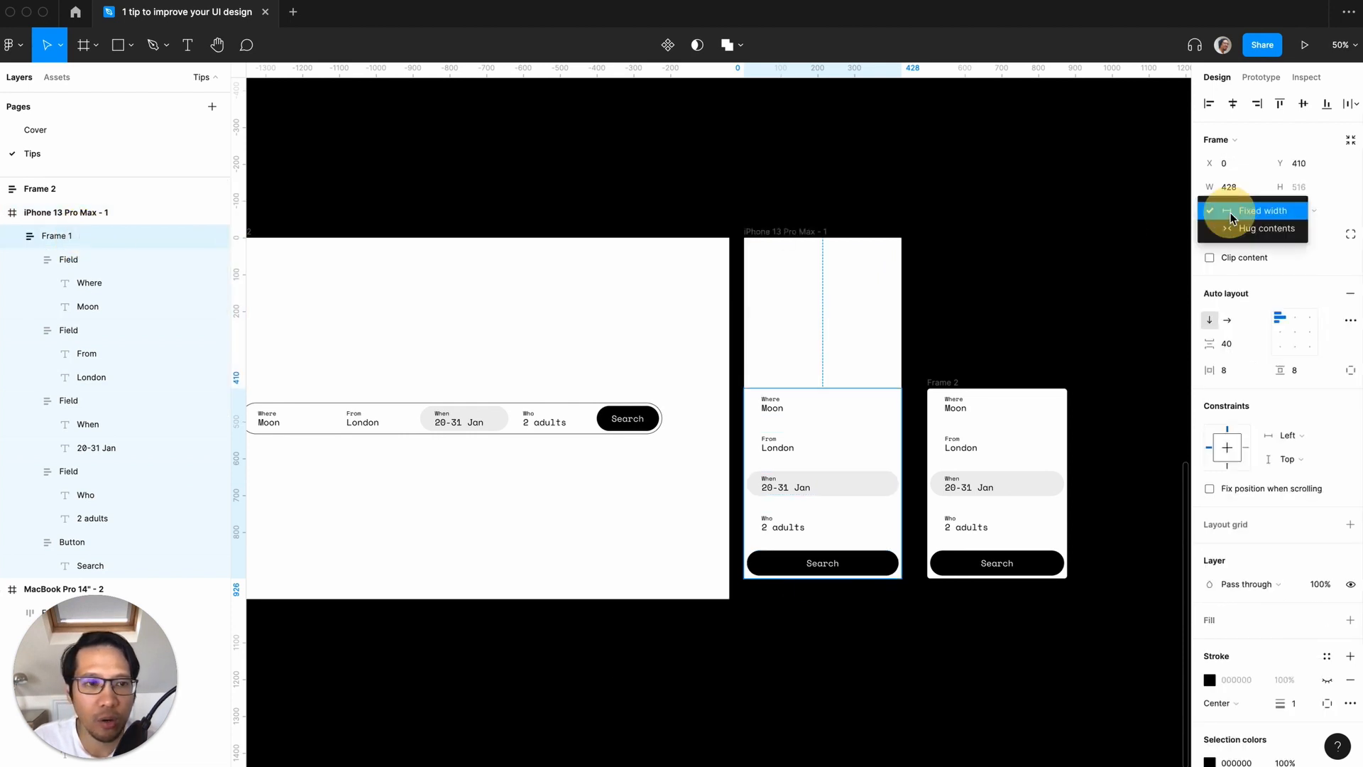
left_click(1232, 215)
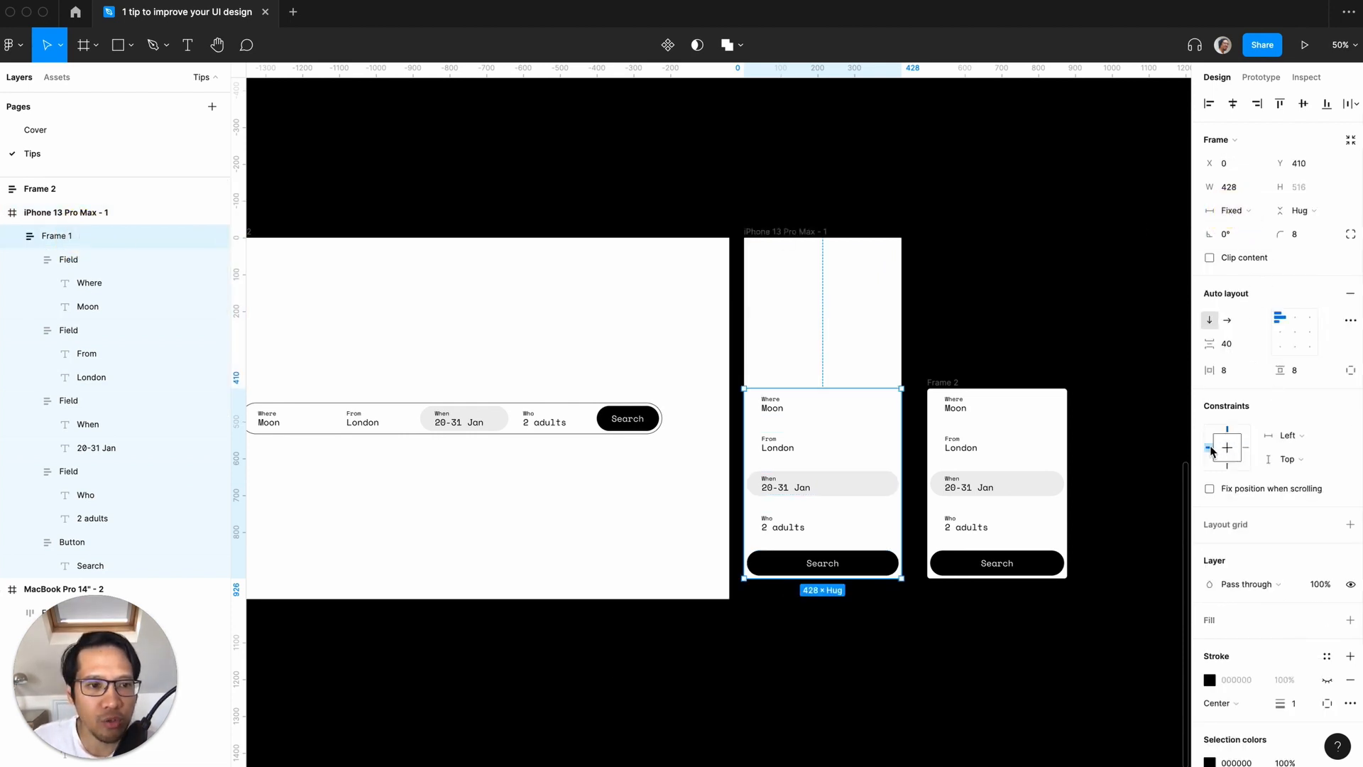
left_click(1247, 450, "shift")
left_click(1065, 292)
- Try narrowing the phone frame to test the search bar's left and right constraints and undo the resize
left_click(832, 277)
mouse_move(900, 289)
left_mouse_down()
mouse_move(827, 294)
mouse_move(890, 292)
left_mouse_up()
key("super+z")
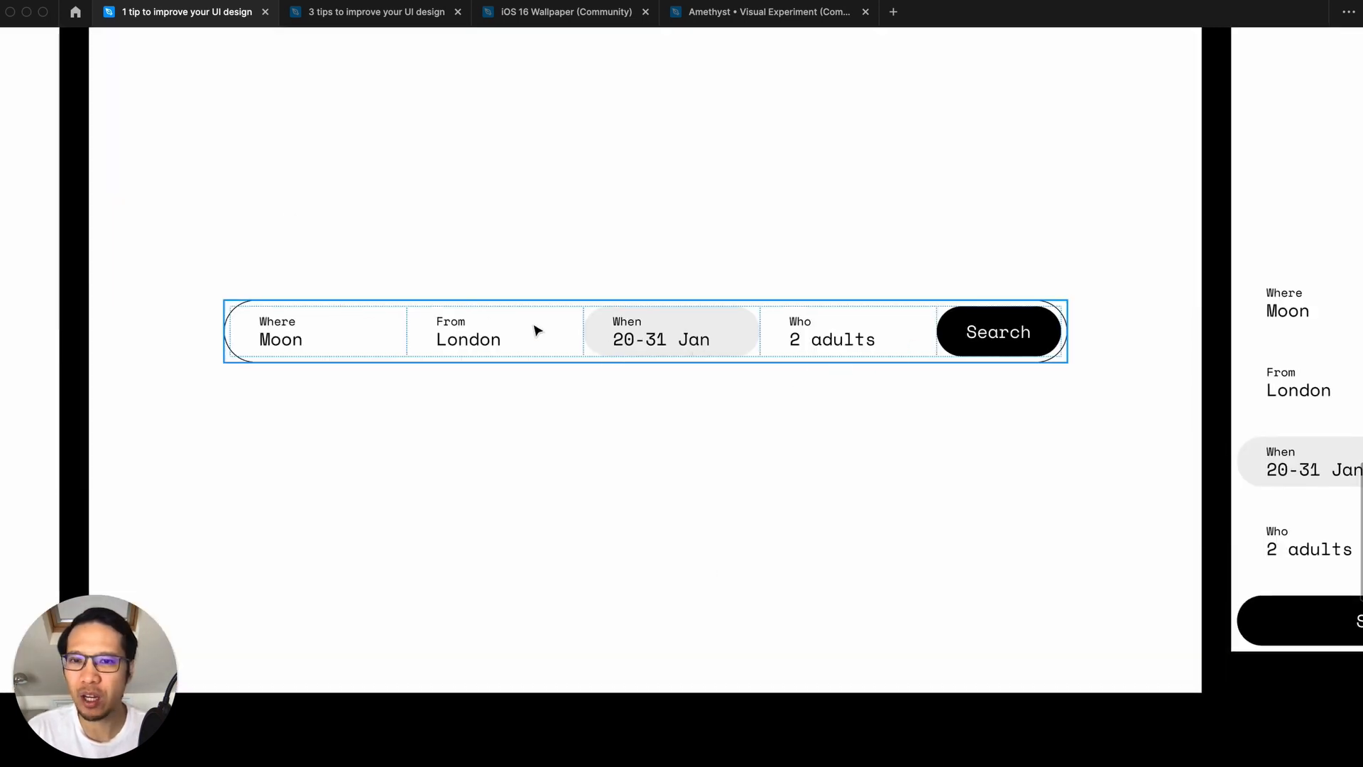
- Examine the desktop and phone search bar layouts and the versions over the starry MacBook Pro 14" - 3 and 4 backgrounds
scroll(757, 350, "right", 4)
key("super+minus")
scroll(756, 350, "right", 4)
key("super+plus")
key("super+minus")
scroll(527, 335, "left", 3)
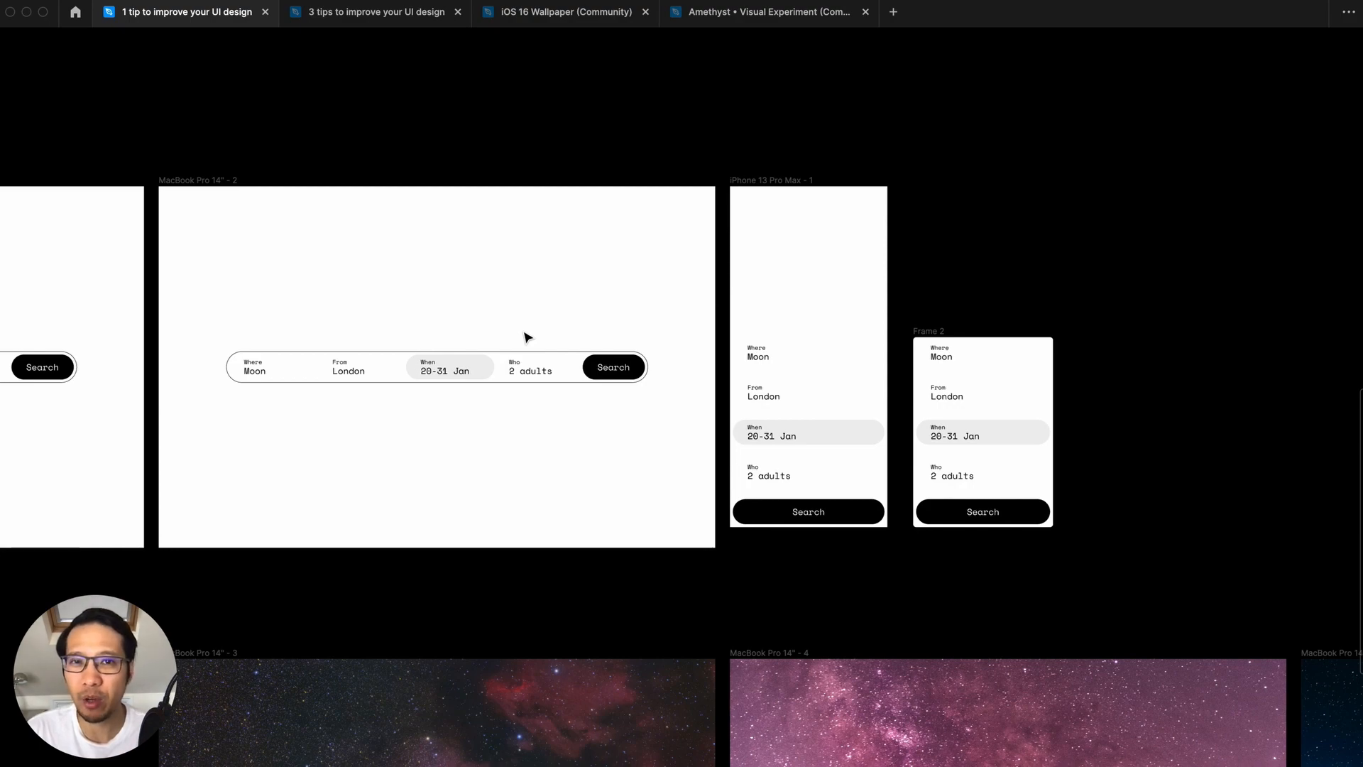
scroll(527, 338, "down", 4)
scroll(527, 338, "left", 3)
key("super+plus")
scroll(527, 337, "down", 4)
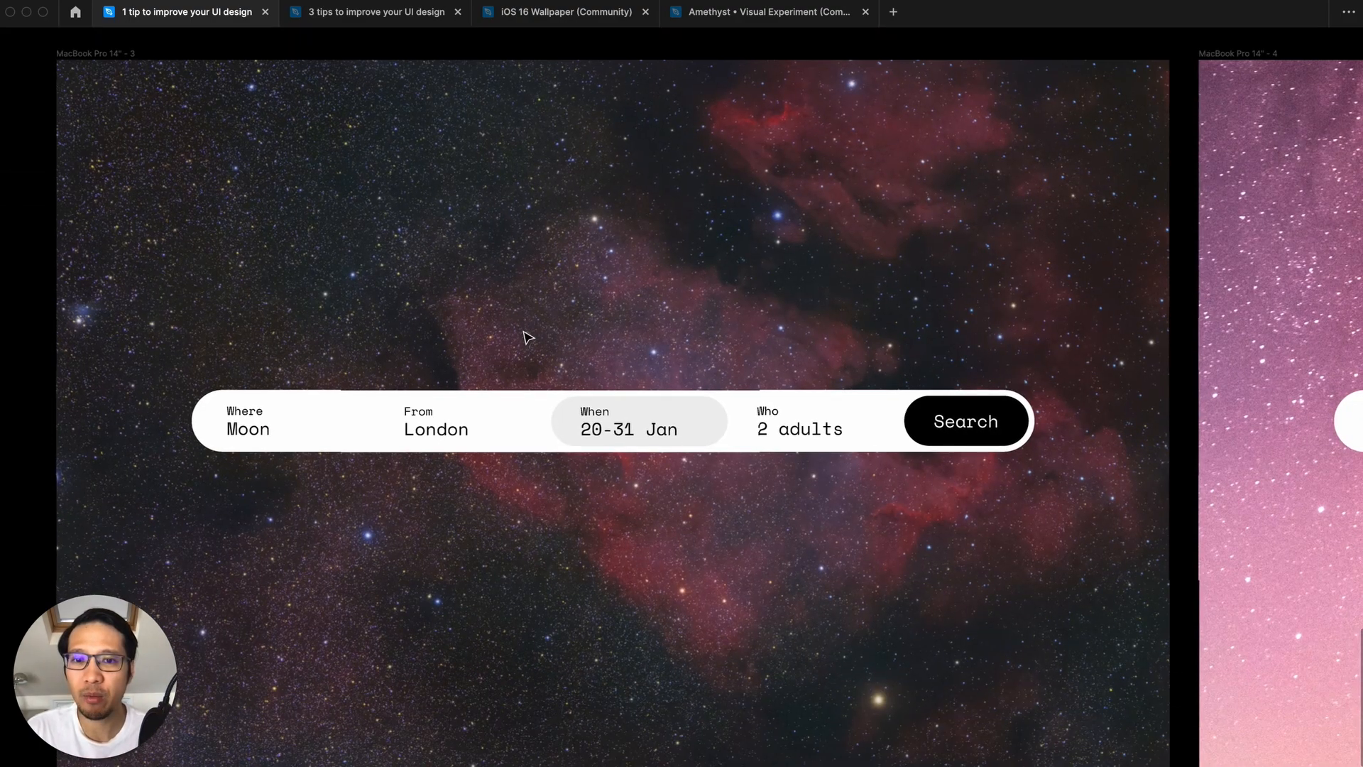
key("super+minus")
scroll(527, 338, "down", 2)
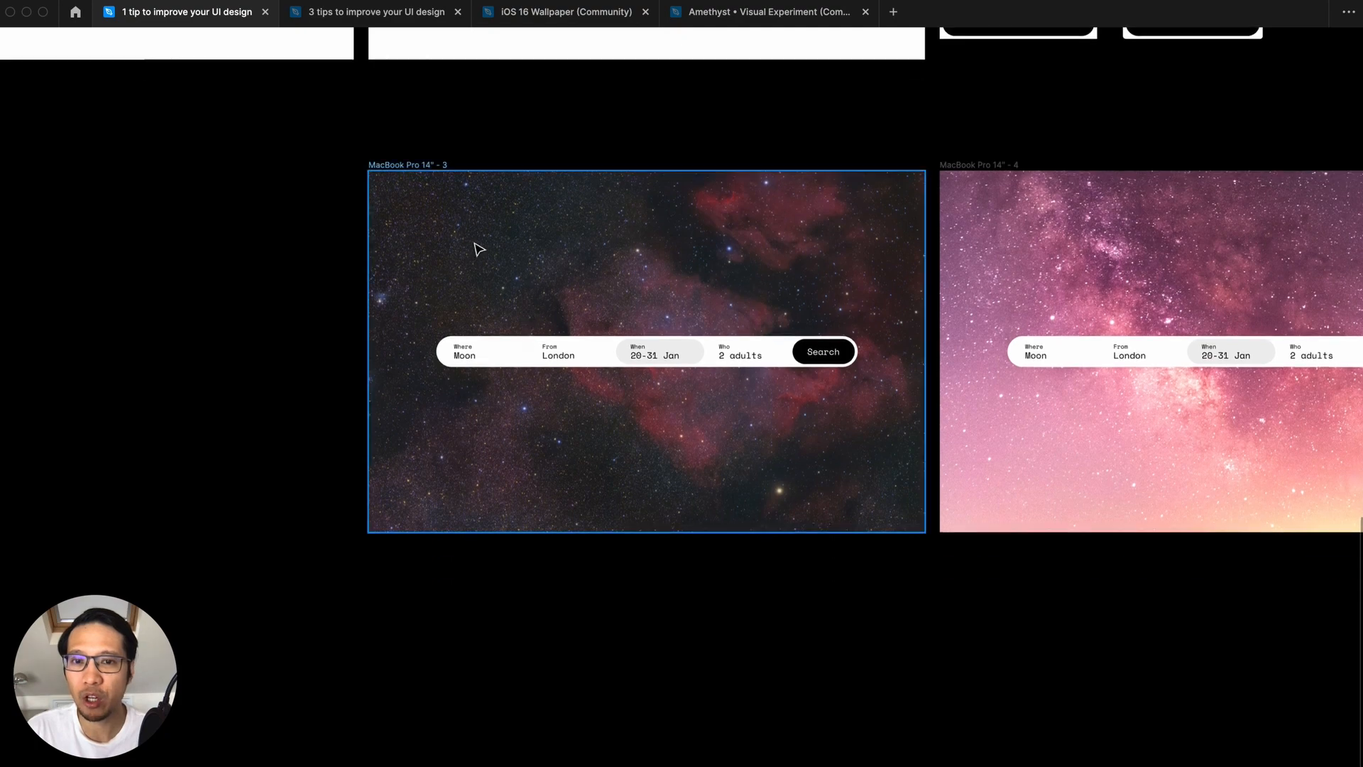
scroll(517, 258, "right", 8)
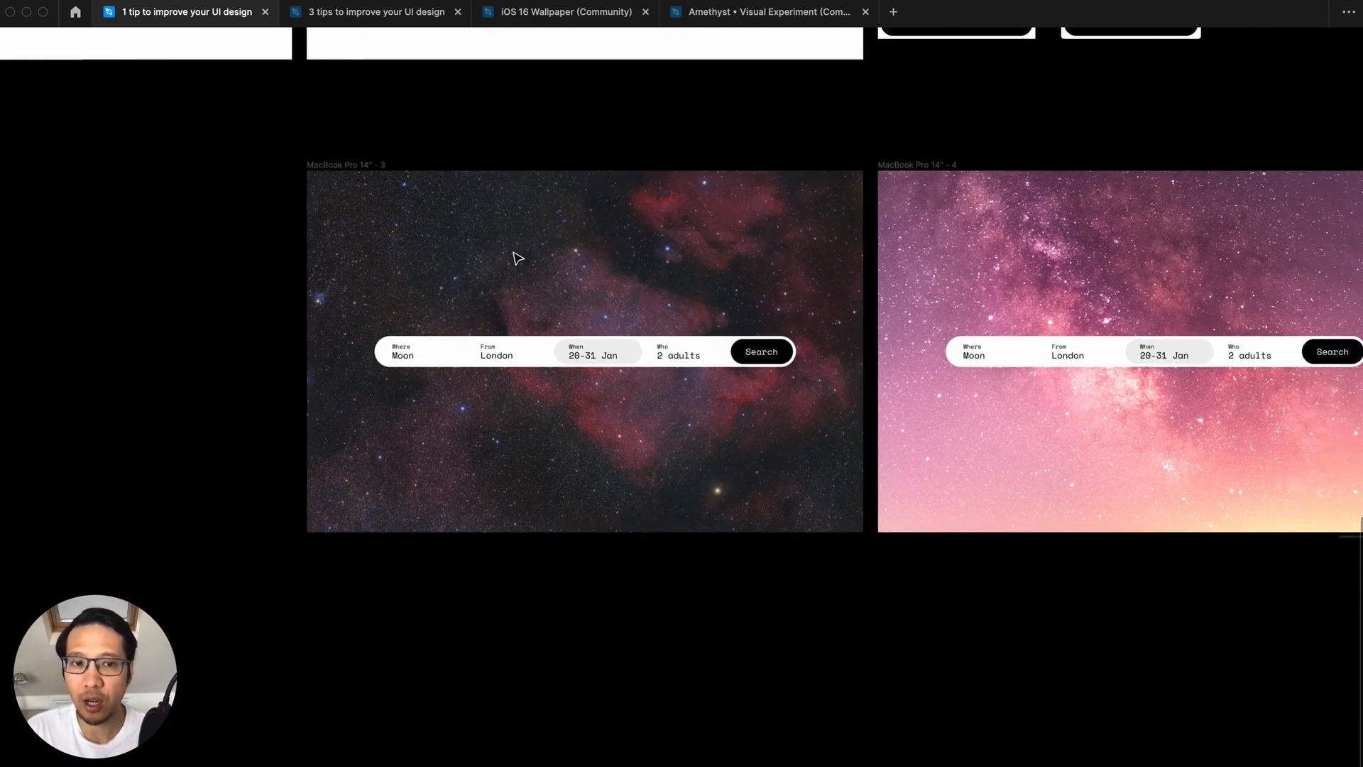
- Examine the search bar over the MacBook Pro 14" - 4, 5 and 6 backgrounds at close range
key("super+plus")
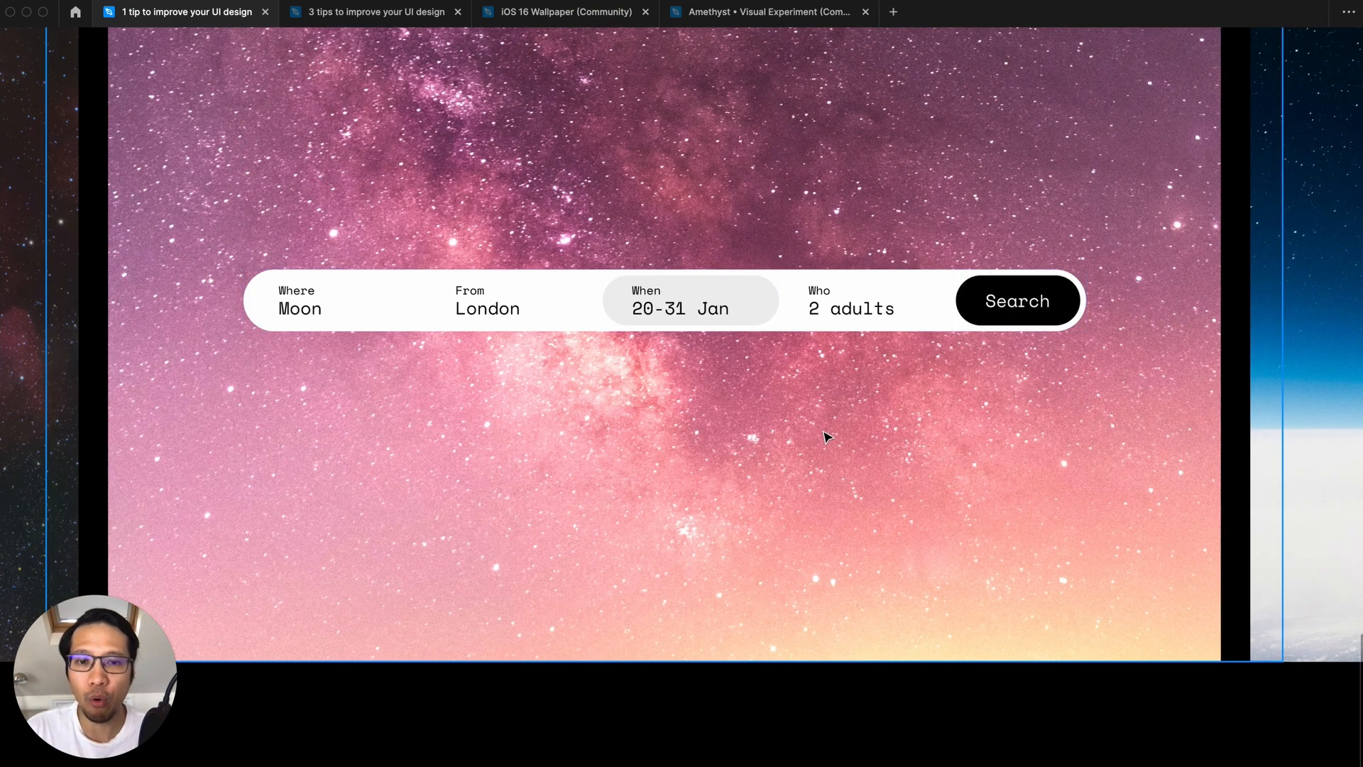
key("super+minus")
scroll(827, 438, "right", 8)
key("super+plus")
key("super+minus")
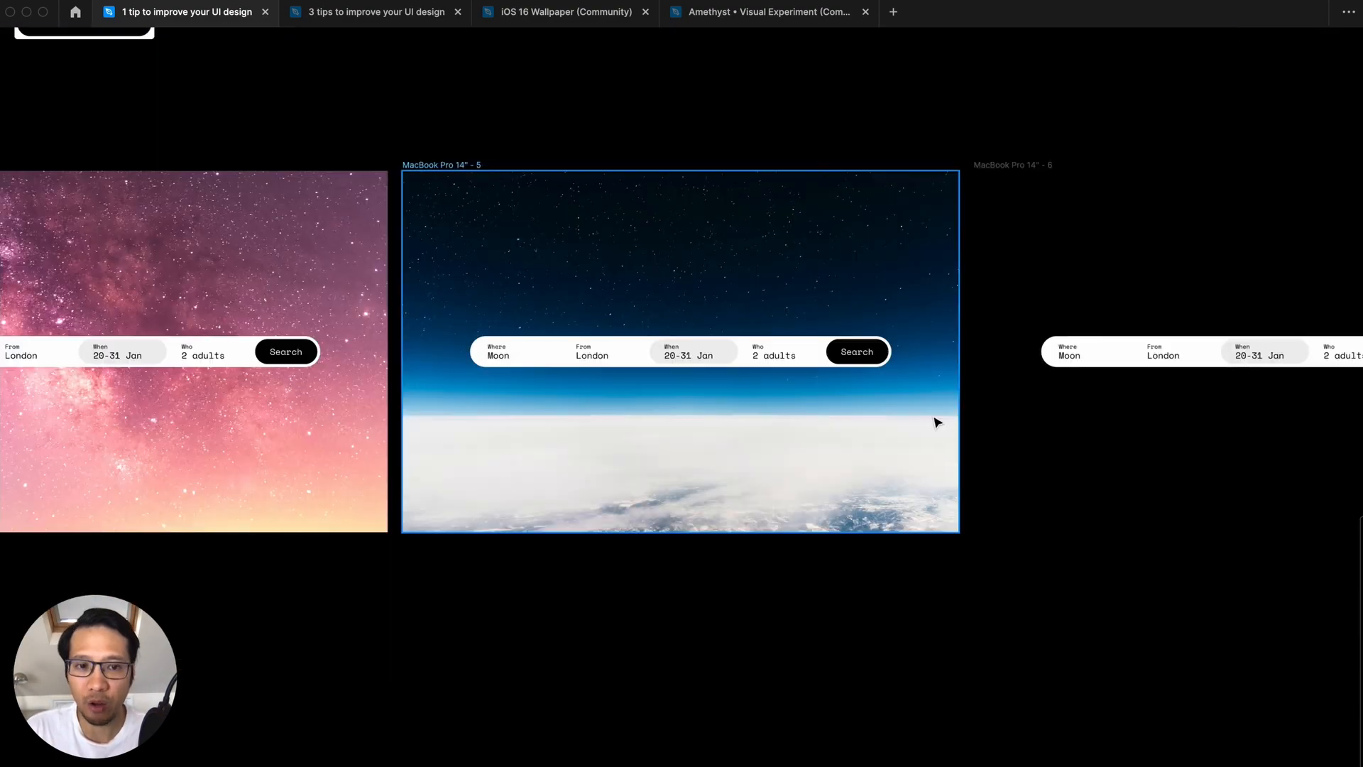
scroll(766, 417, "right", 8)
key("super+plus")
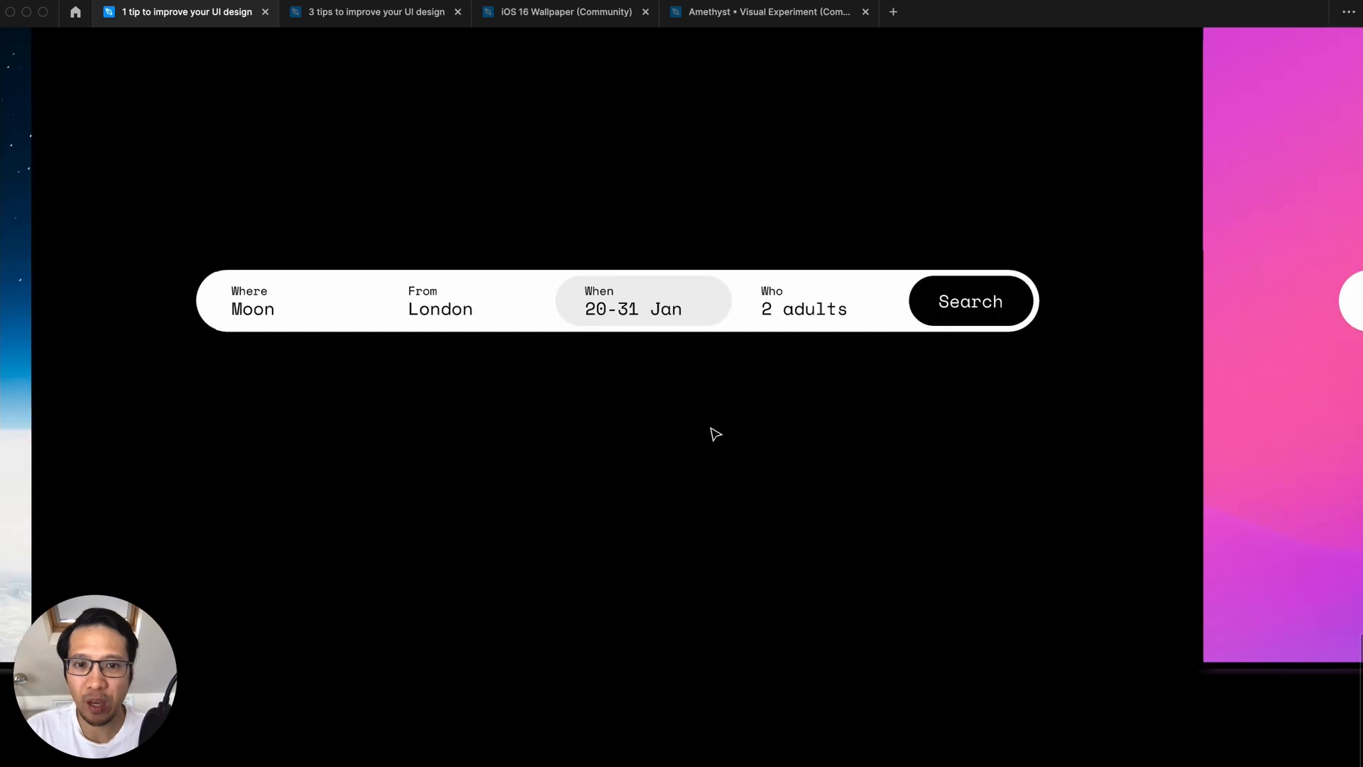
key("super+minus")
scroll(713, 435, "right", 5)
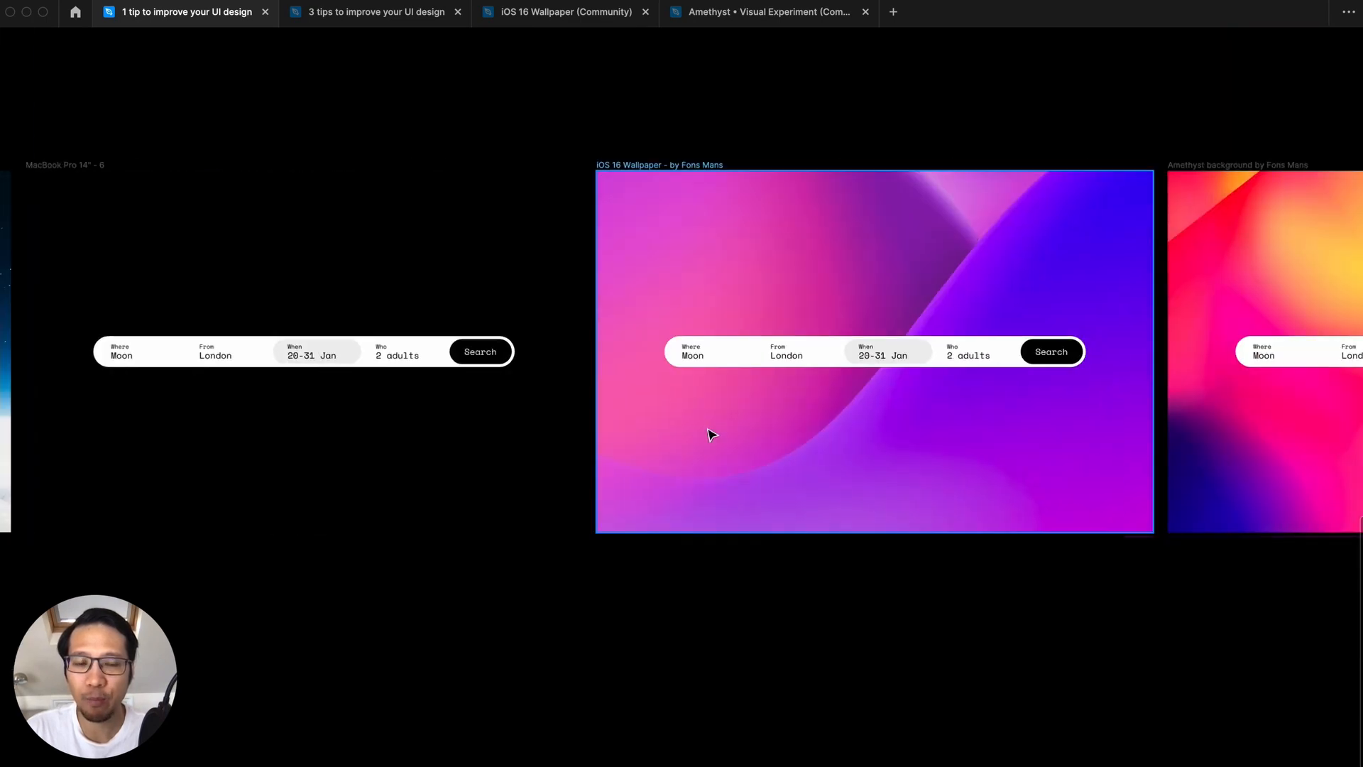
- Inspect the search bar on the iOS 16 Wallpaper frame up close
scroll(712, 434, "right", 5)
scroll(718, 432, "right", 2)
left_click(671, 429)
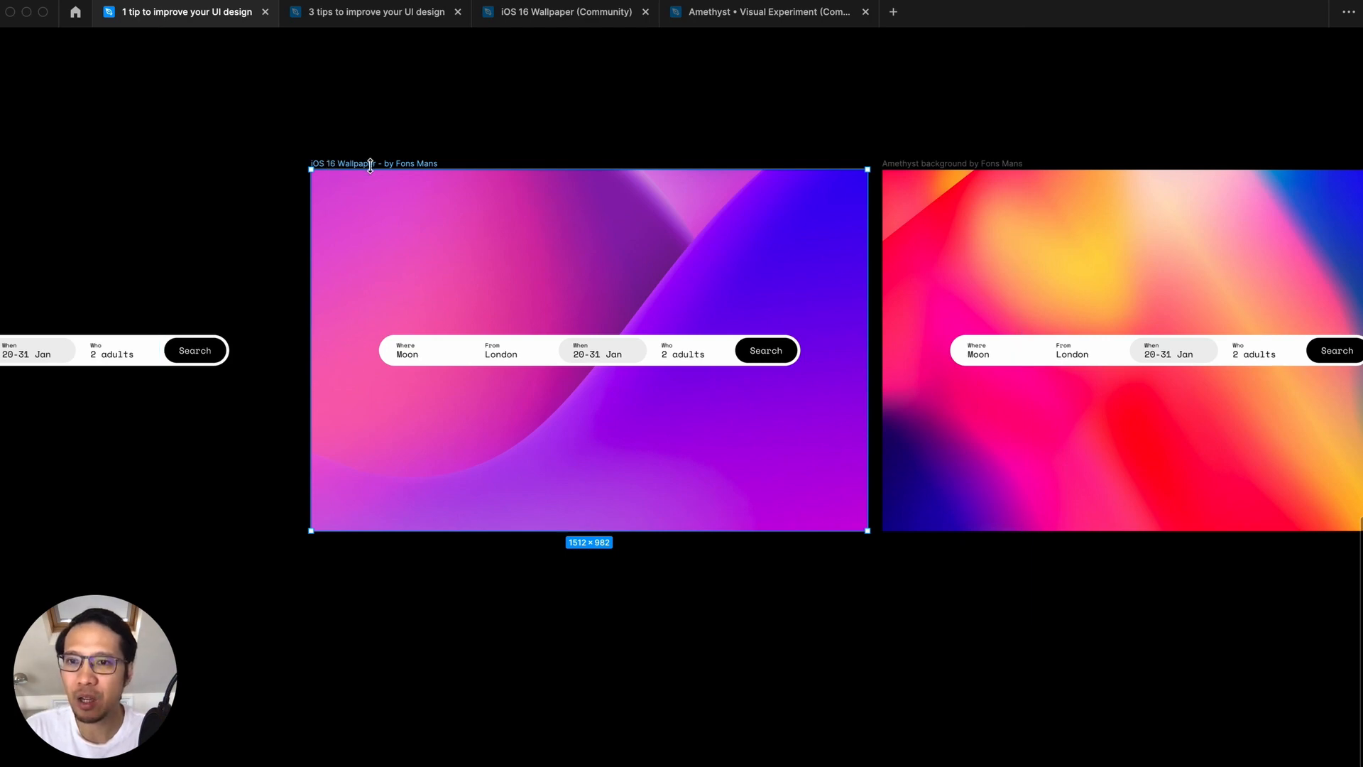
scroll(622, 304, "up", 5)
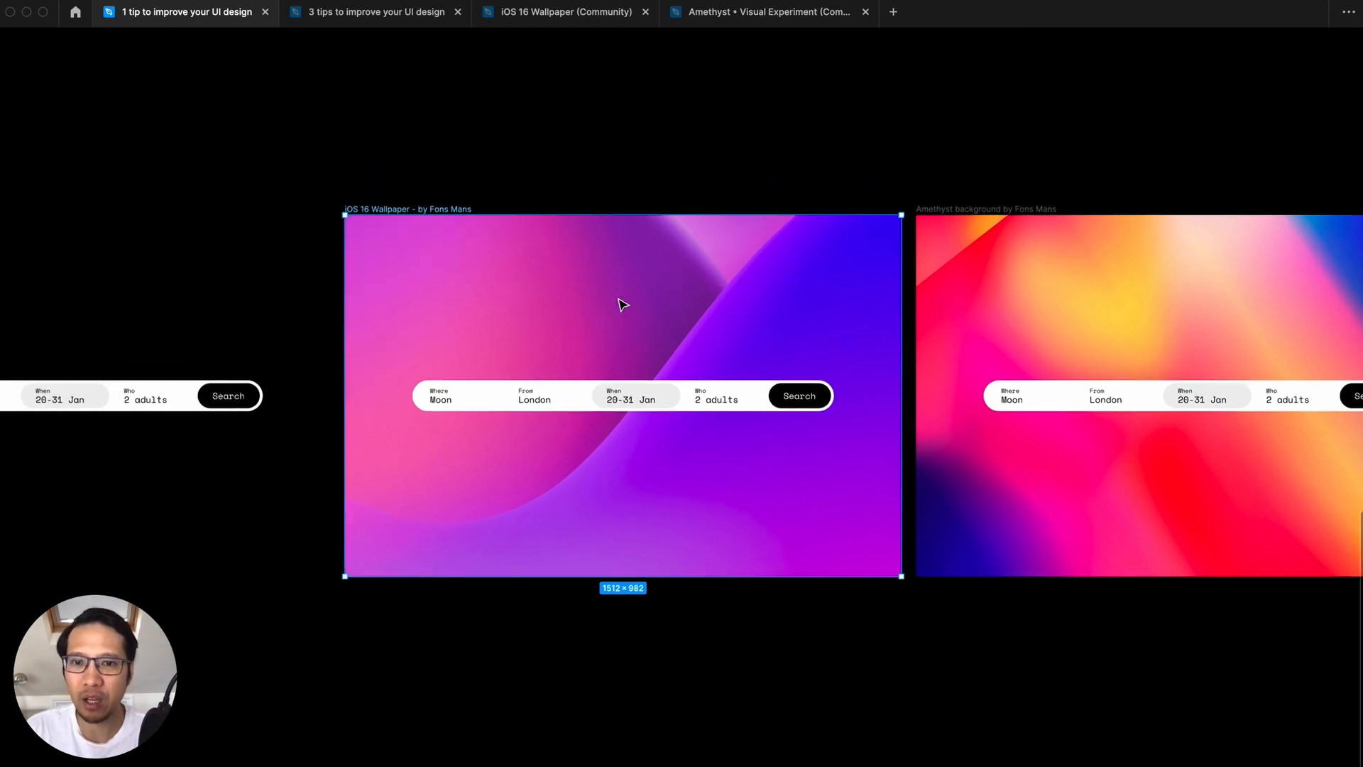
scroll(623, 304, "down", 5)
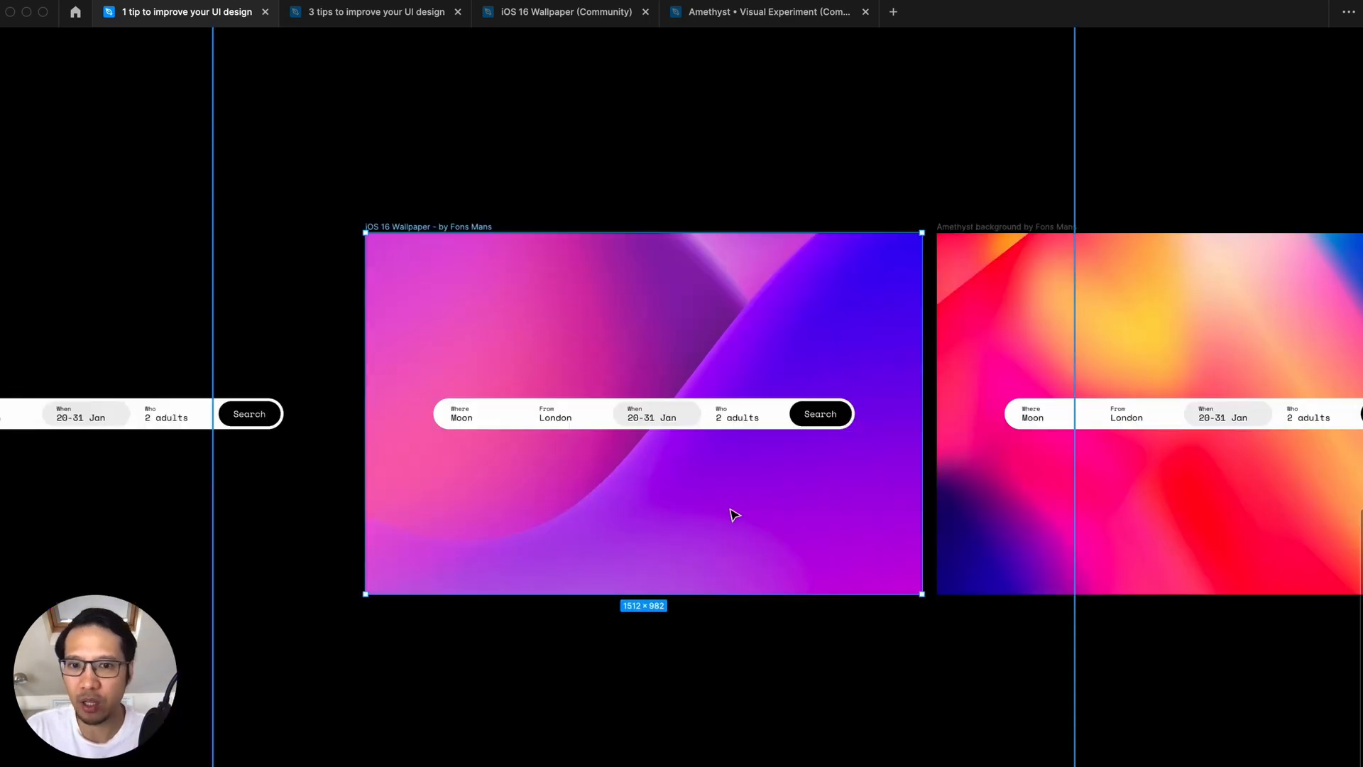
key("super+equal")
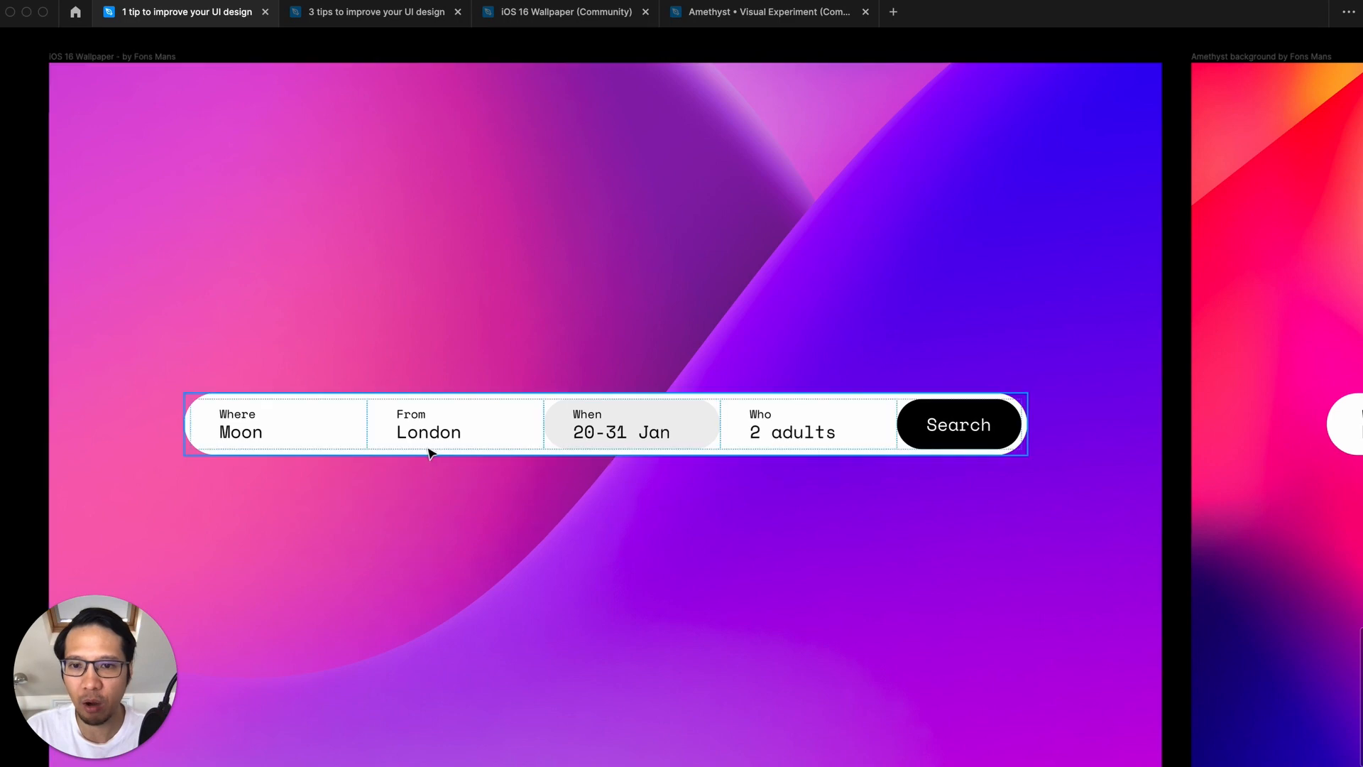
- Examine how the white search bar sits on the colourful Amethyst background, both close up and from a distance
key("super+minus")
scroll(982, 526, "right", 10)
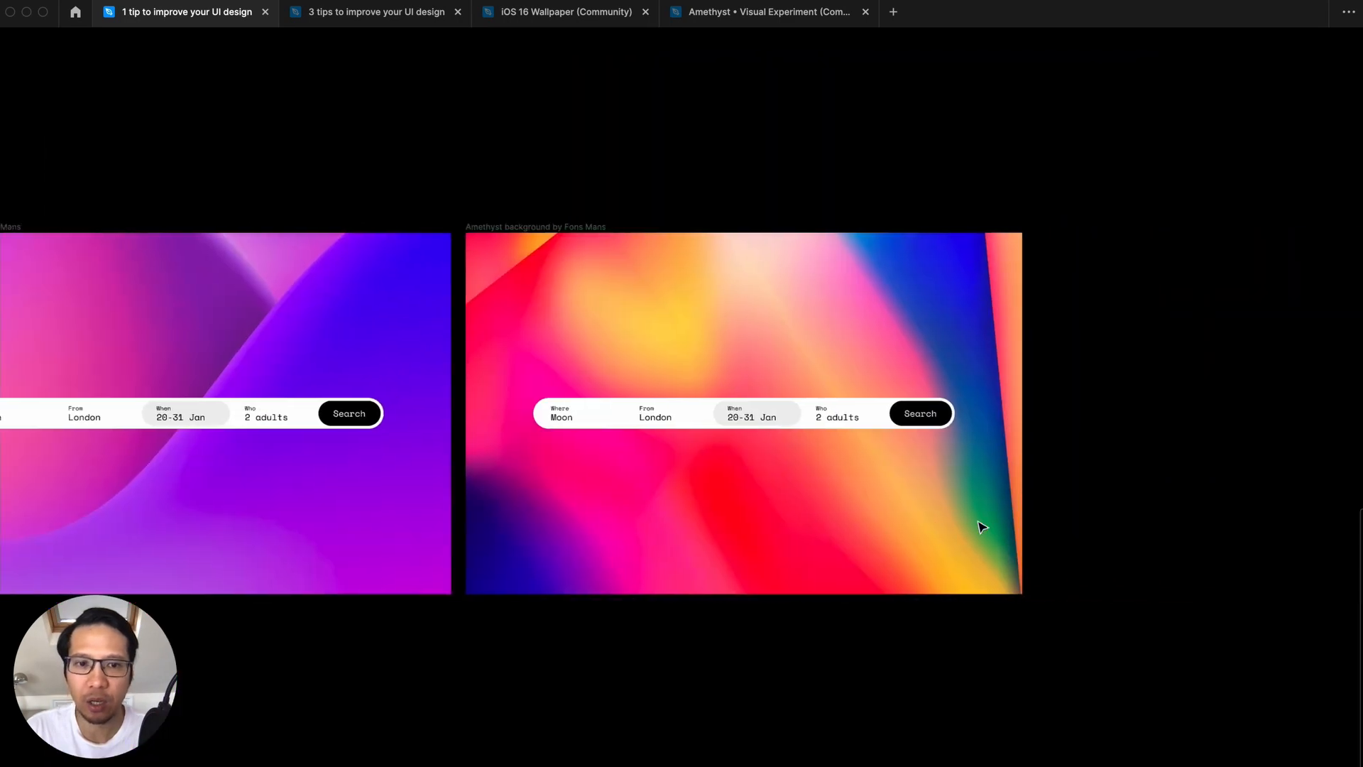
key("super+equal")
key("super+minus")
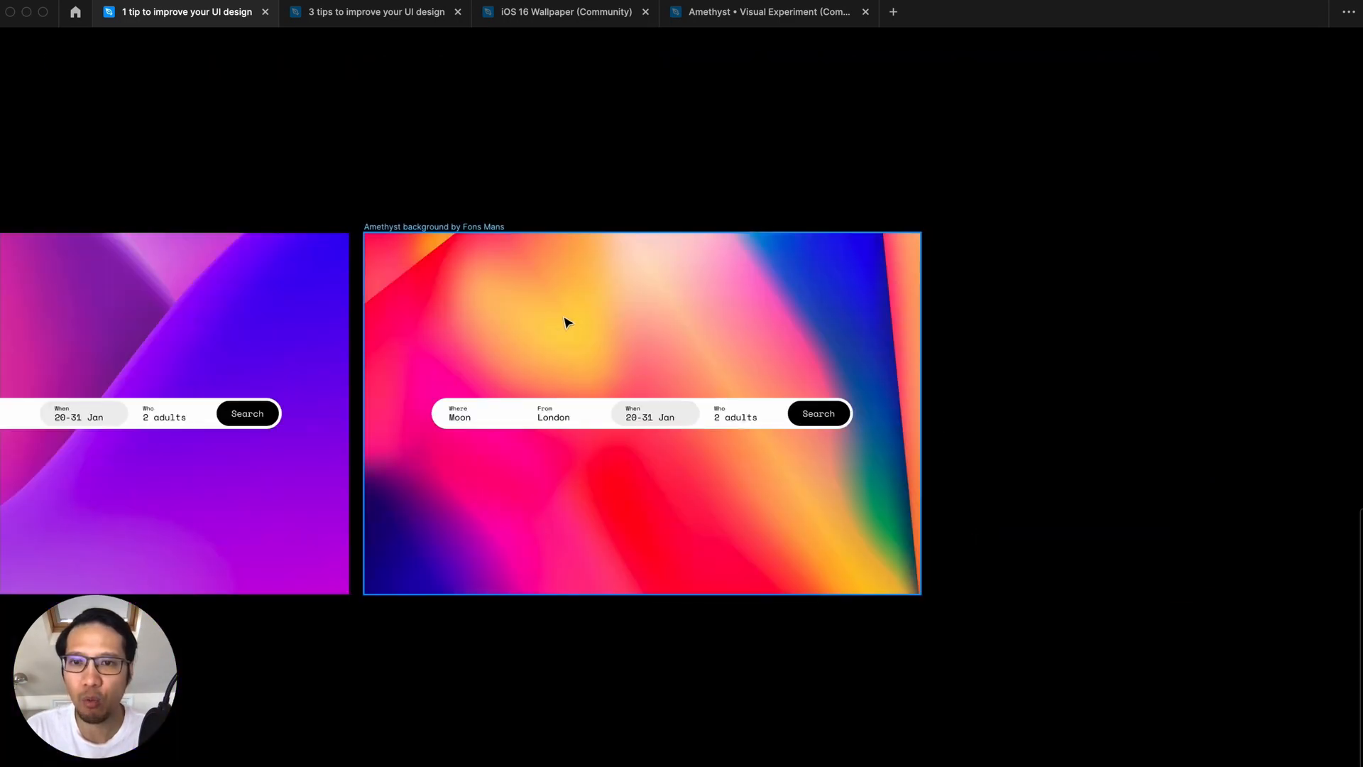
key("super+equal")
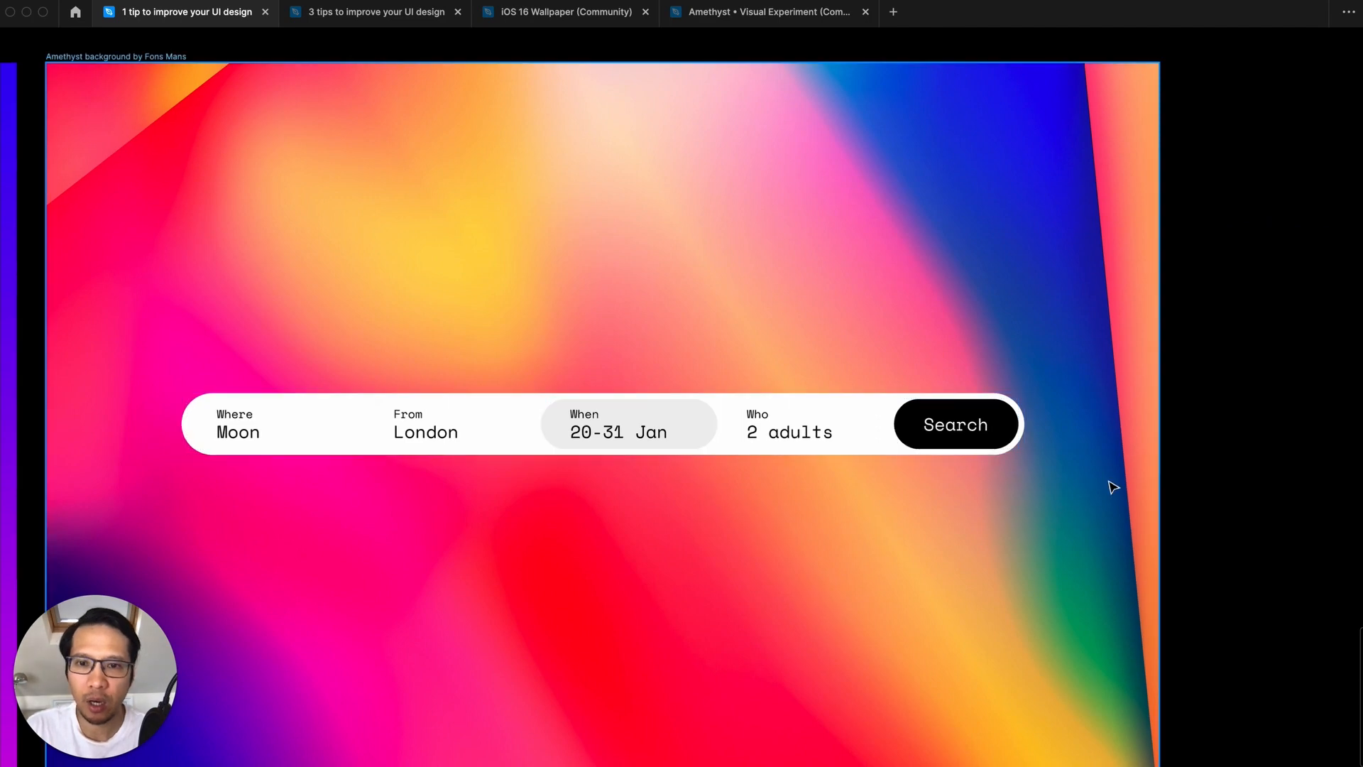
scroll(1111, 485, "left", 2)
scroll(1113, 487, "up", 2)
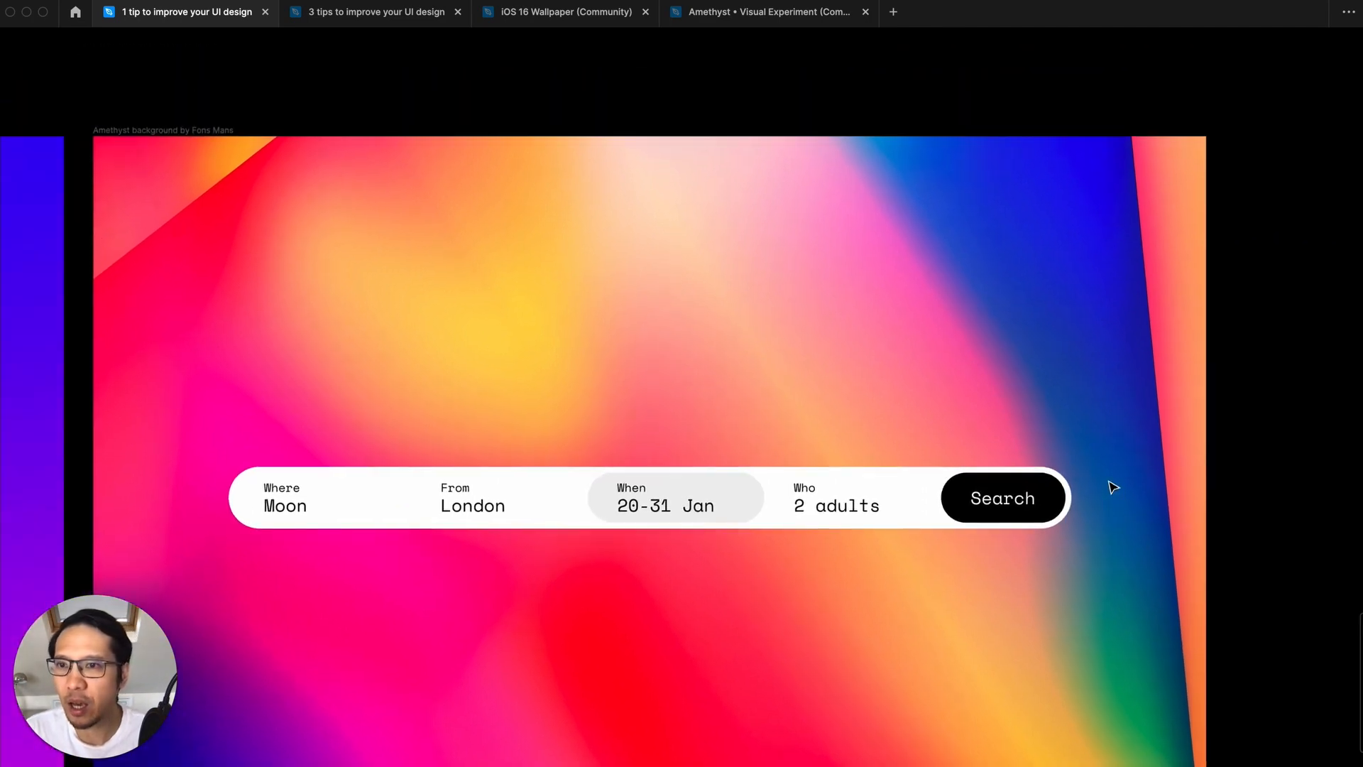
scroll(1111, 486, "down", 2)
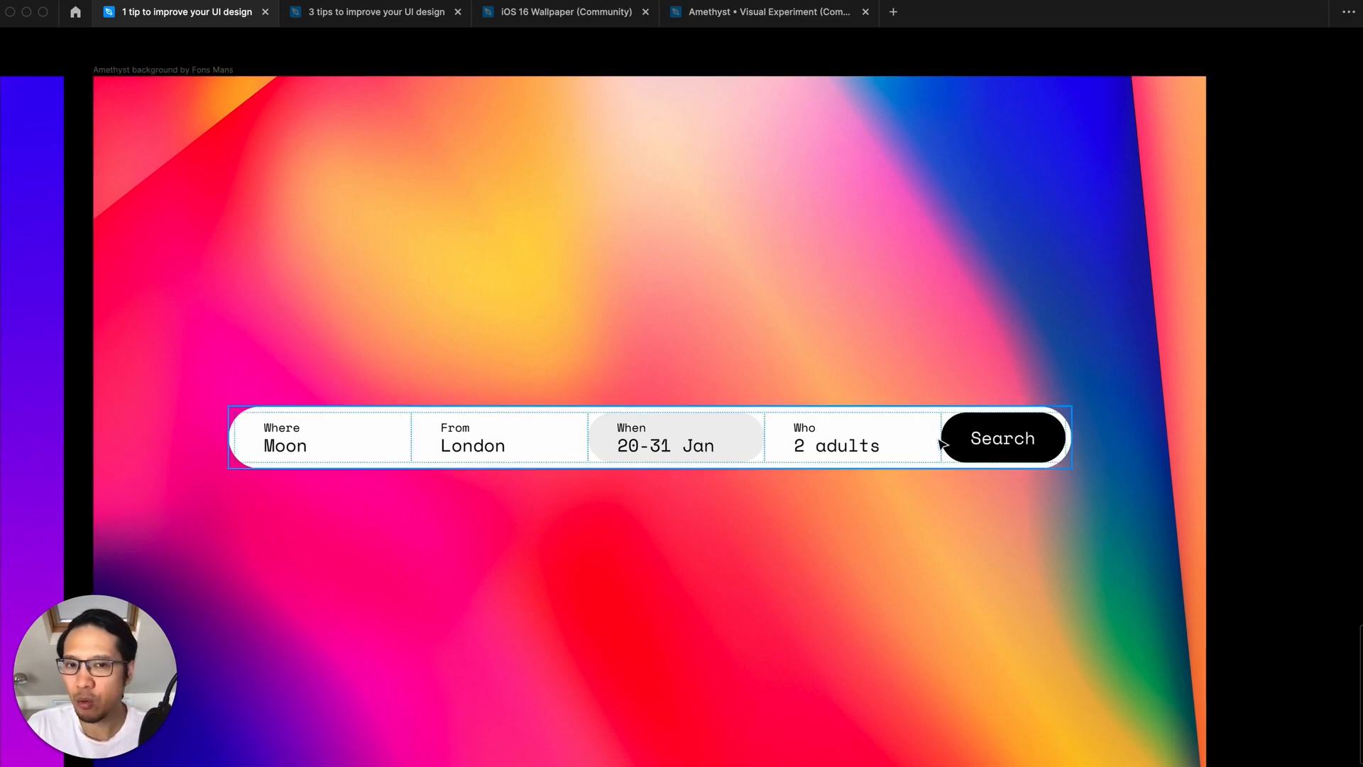
key("minus")
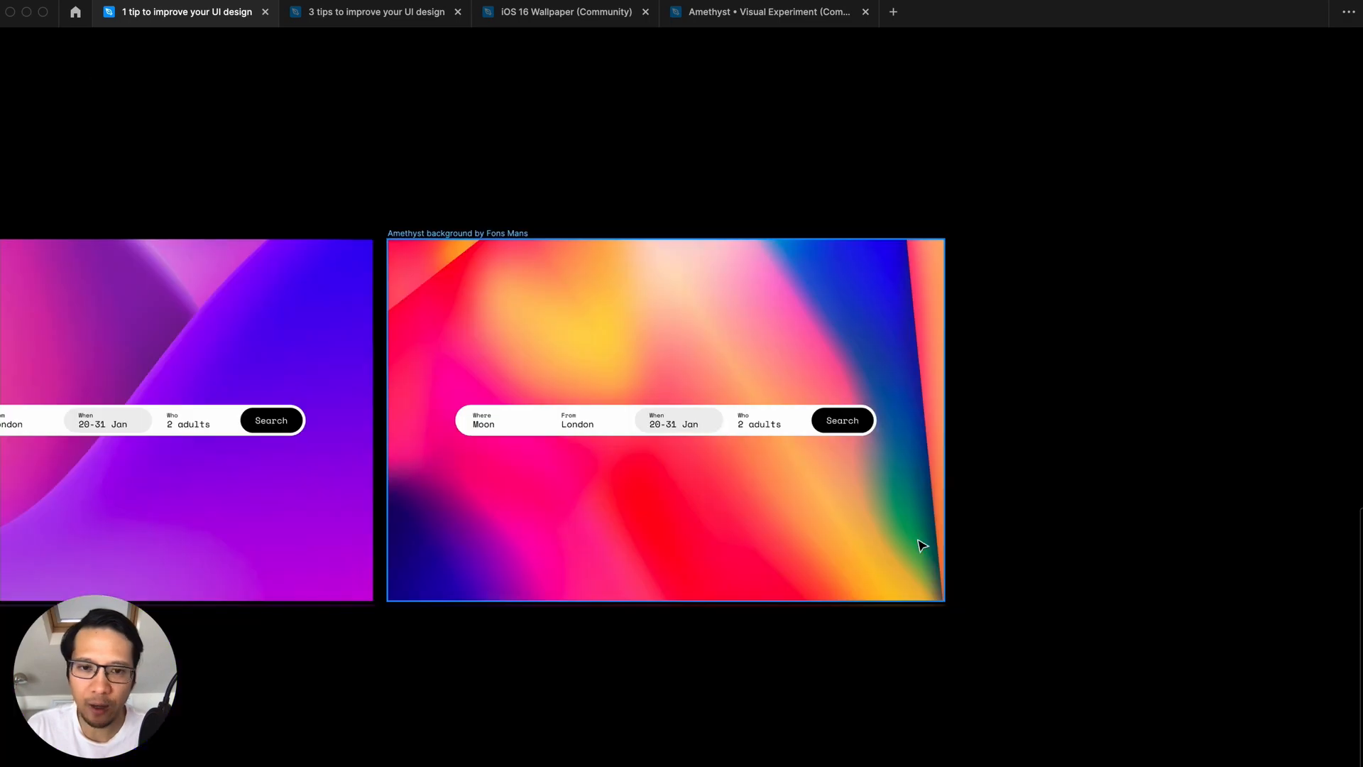
key("plus")
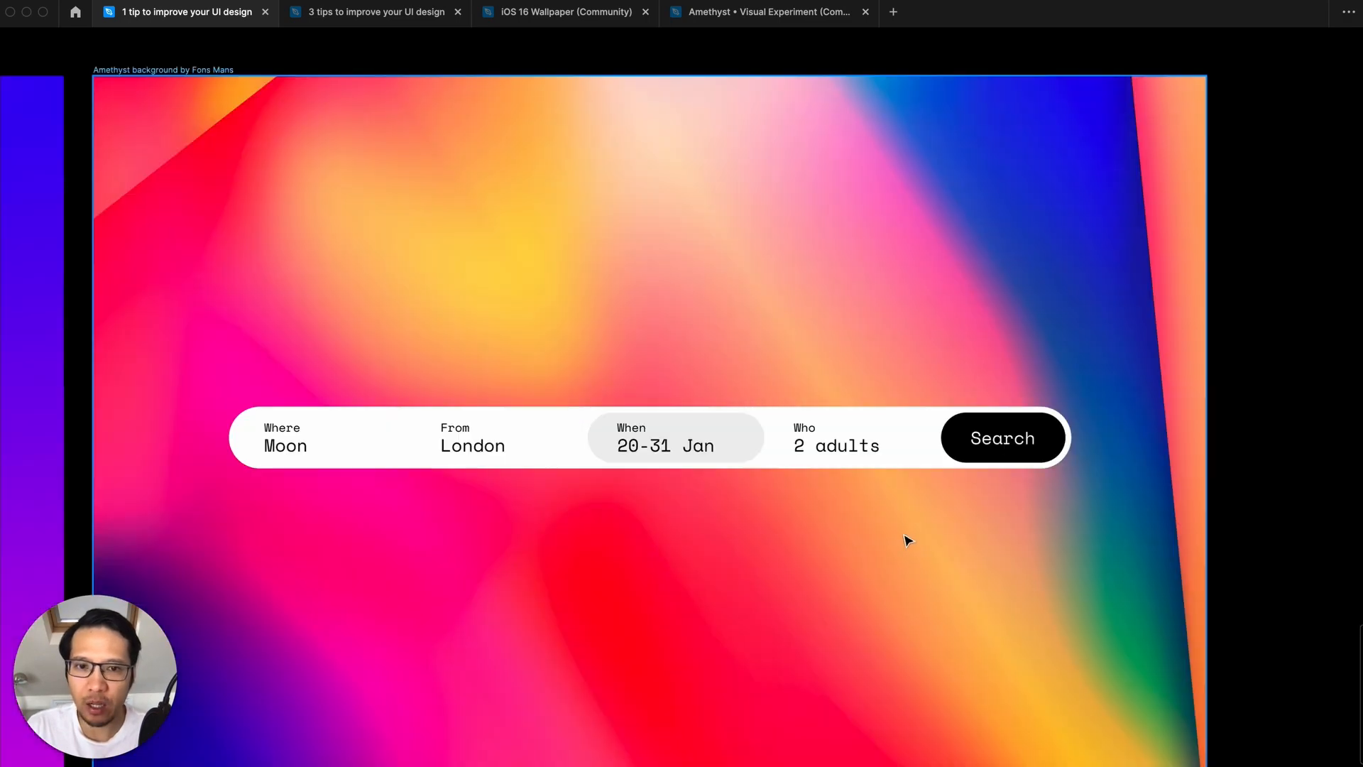
- Add a Background blur effect to the search bar frame on the Amethyst background
left_click(911, 464)
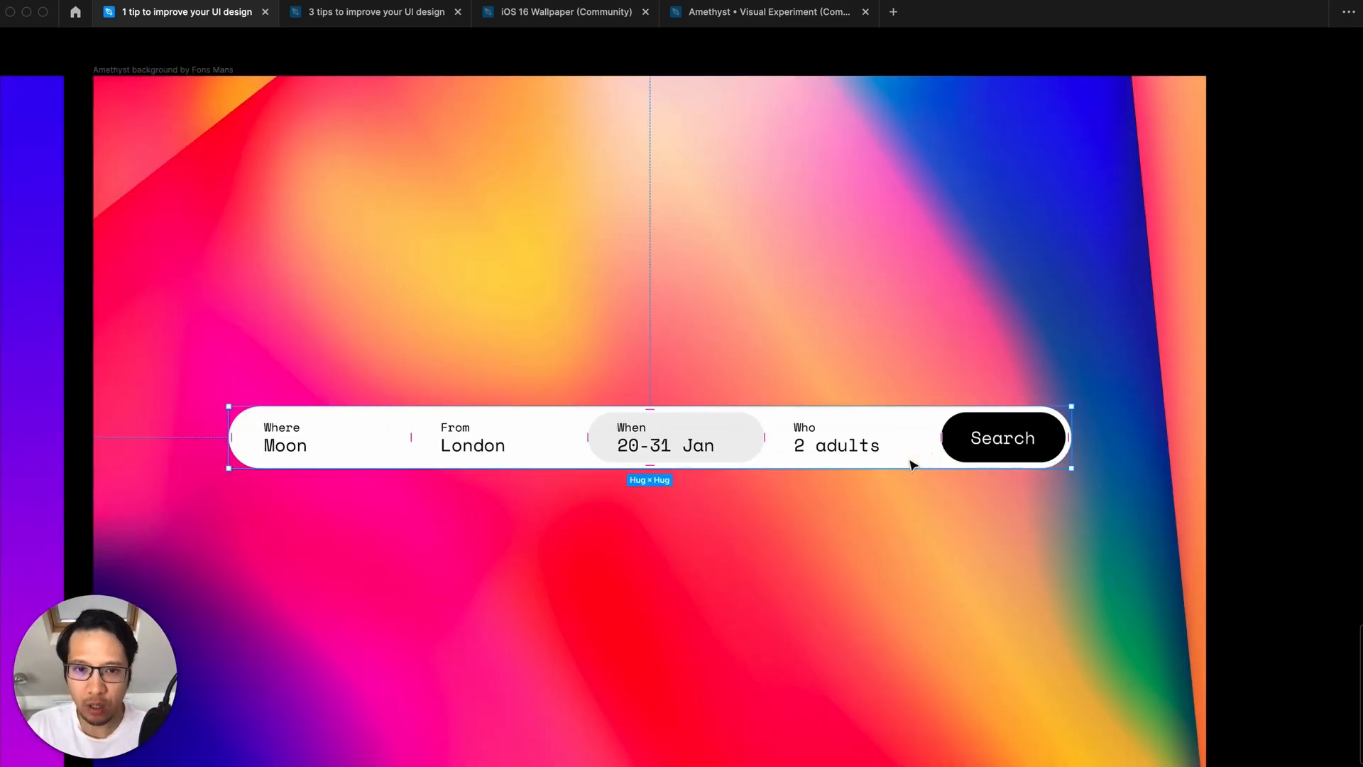
key("super+period")
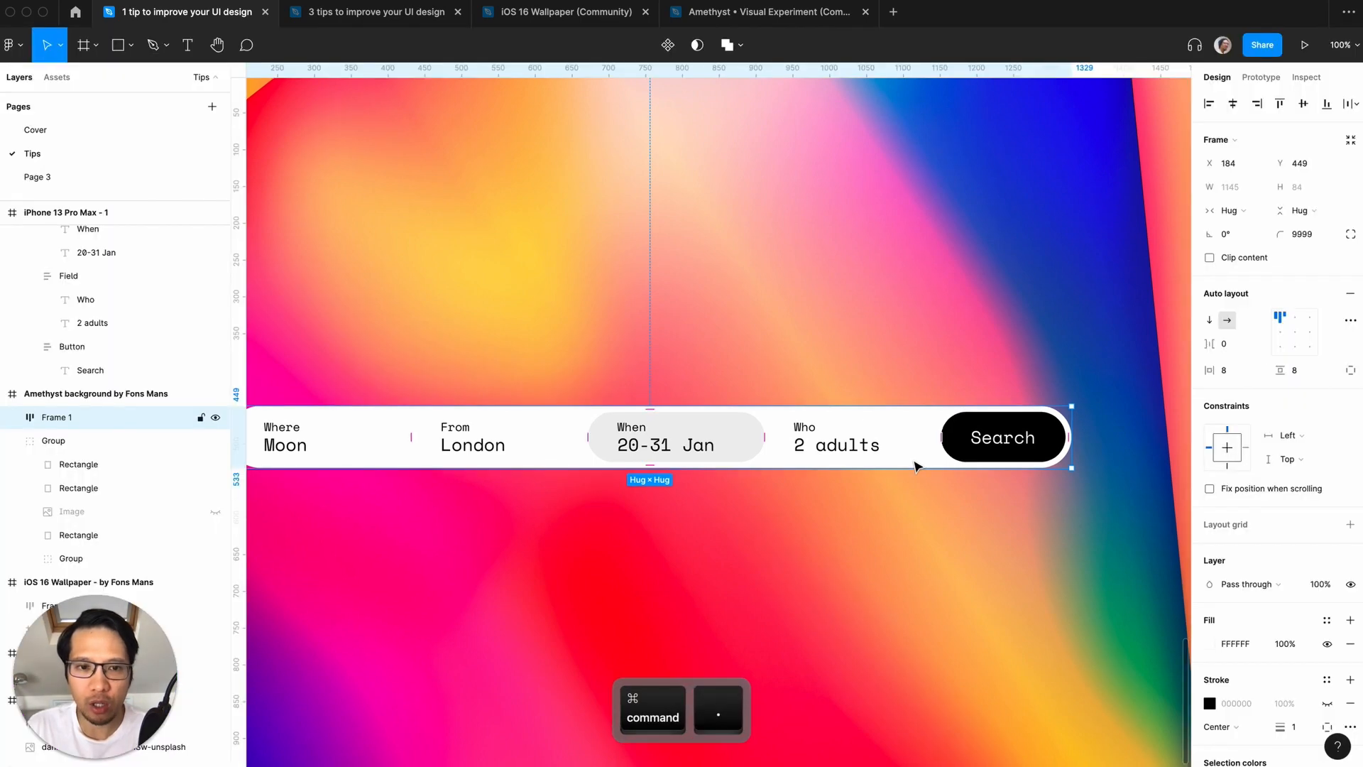
scroll(1235, 633, "down", 5)
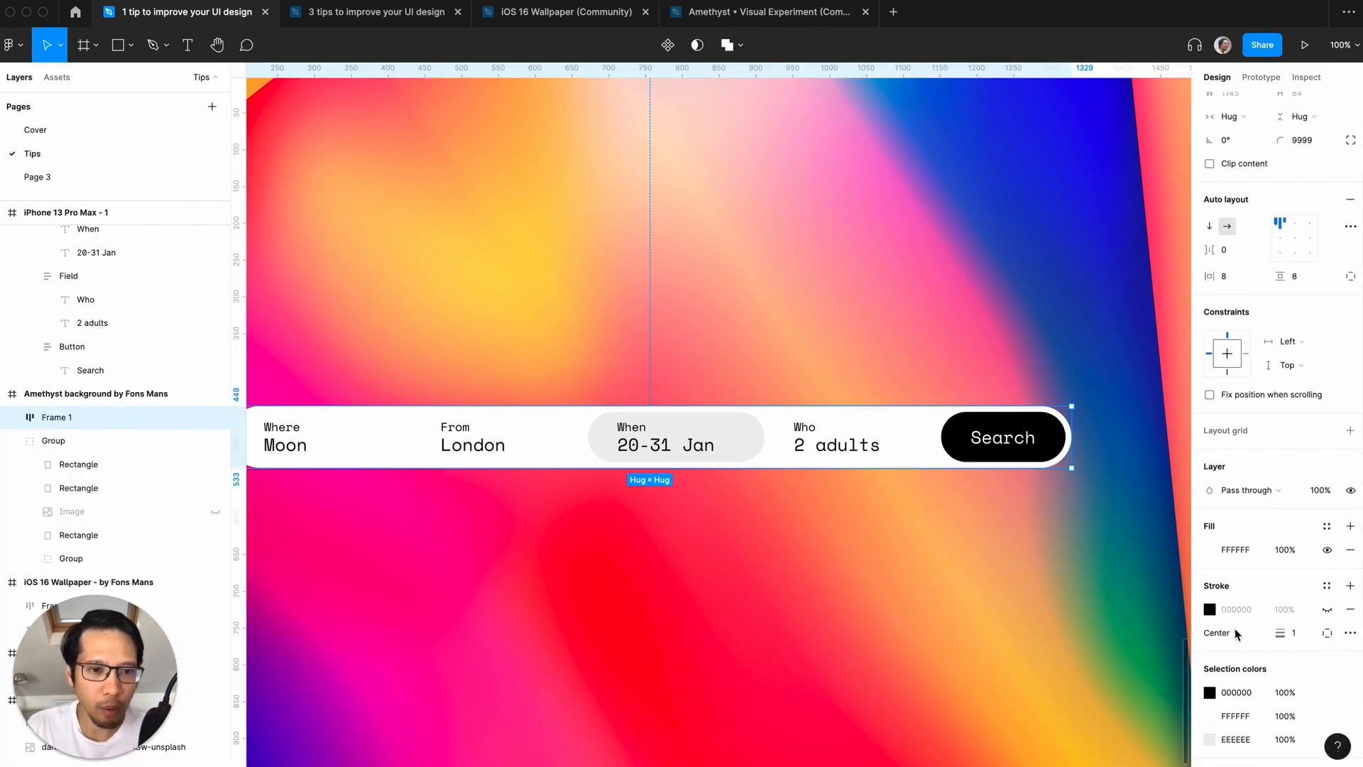
left_click(1351, 684)
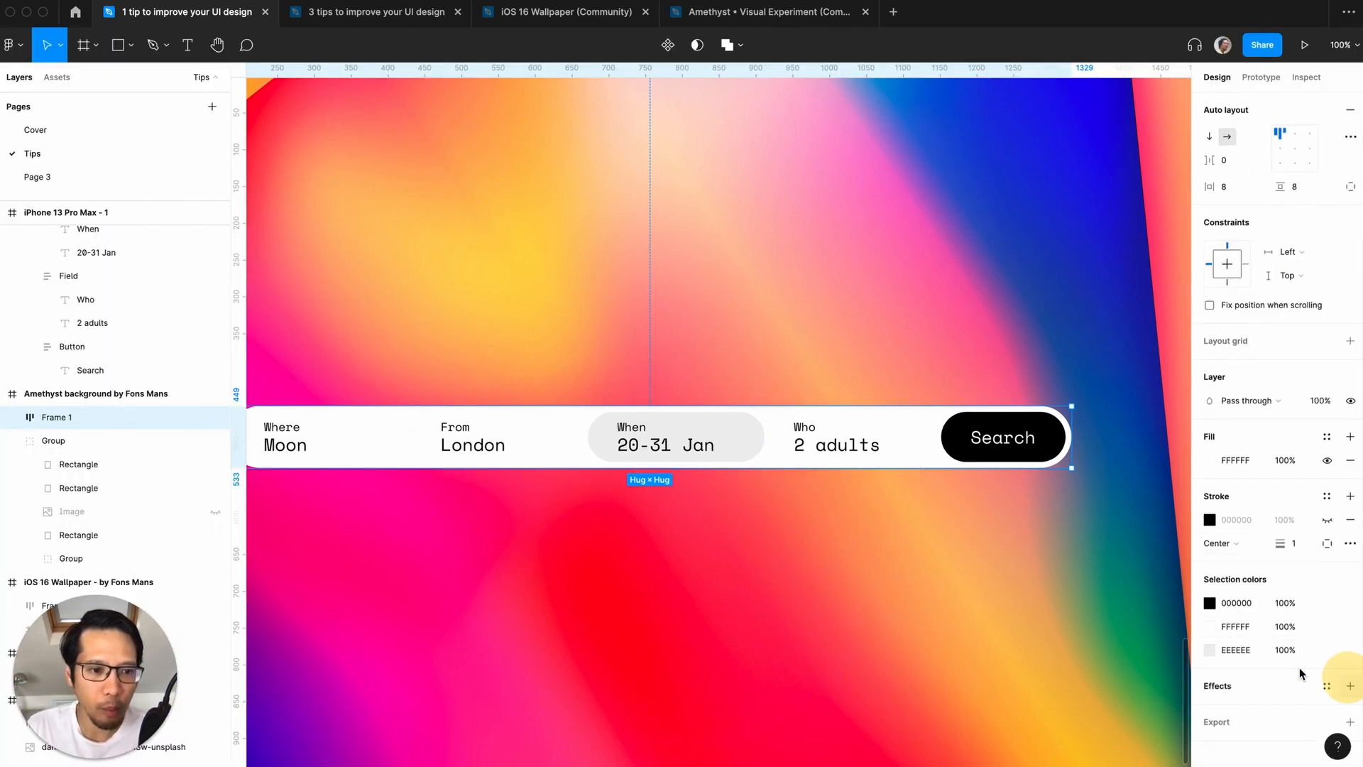
left_click(1257, 688)
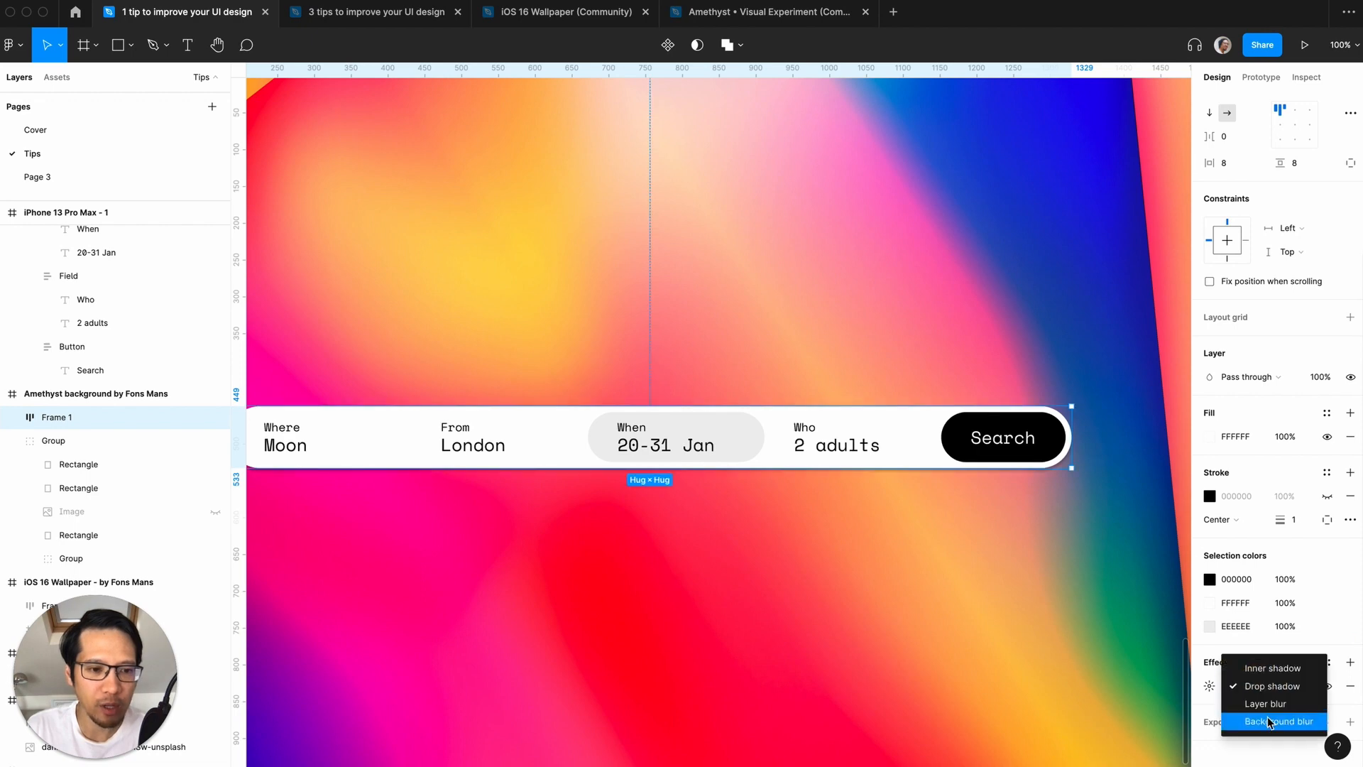
left_click(1267, 721)
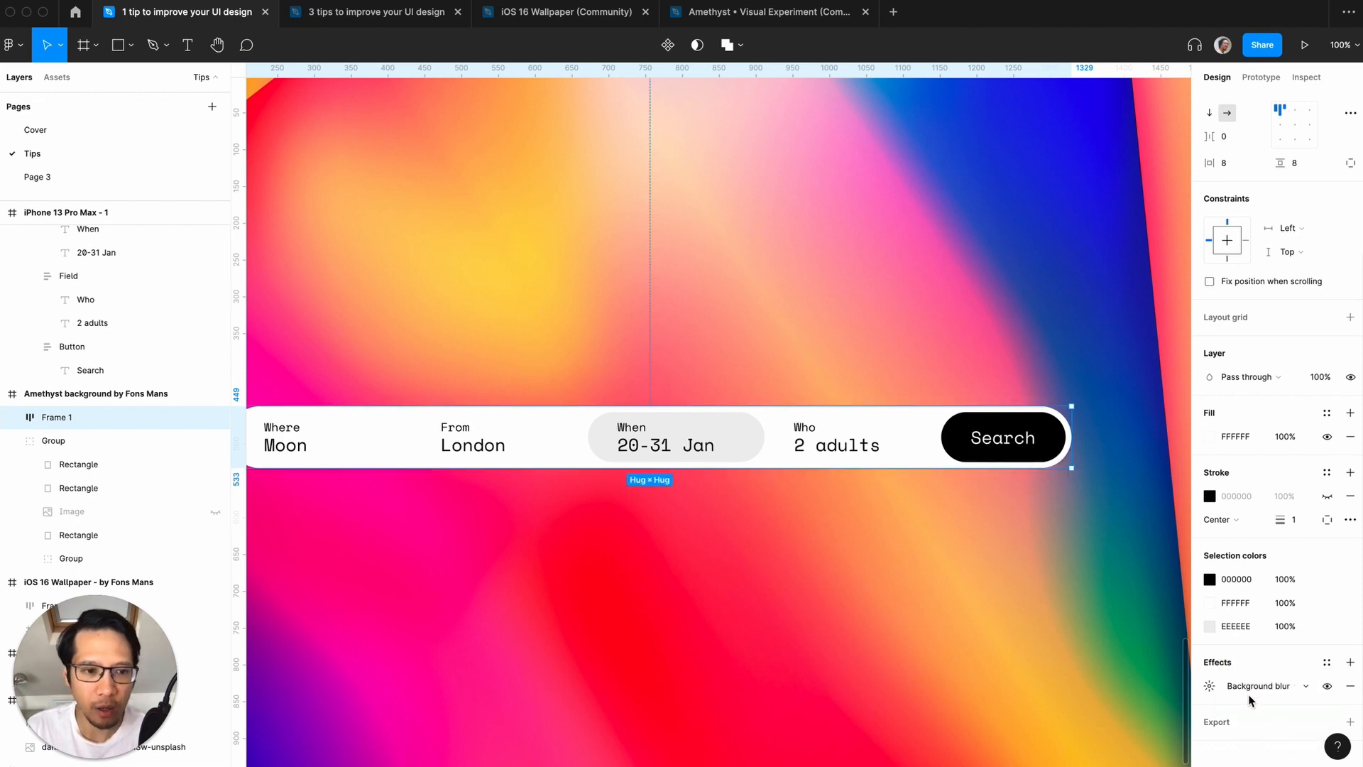
- Set the opacity of the Amethyst search bar's FFFFFF fill to 50% and check the frosted look across the bar
left_click(1286, 437)
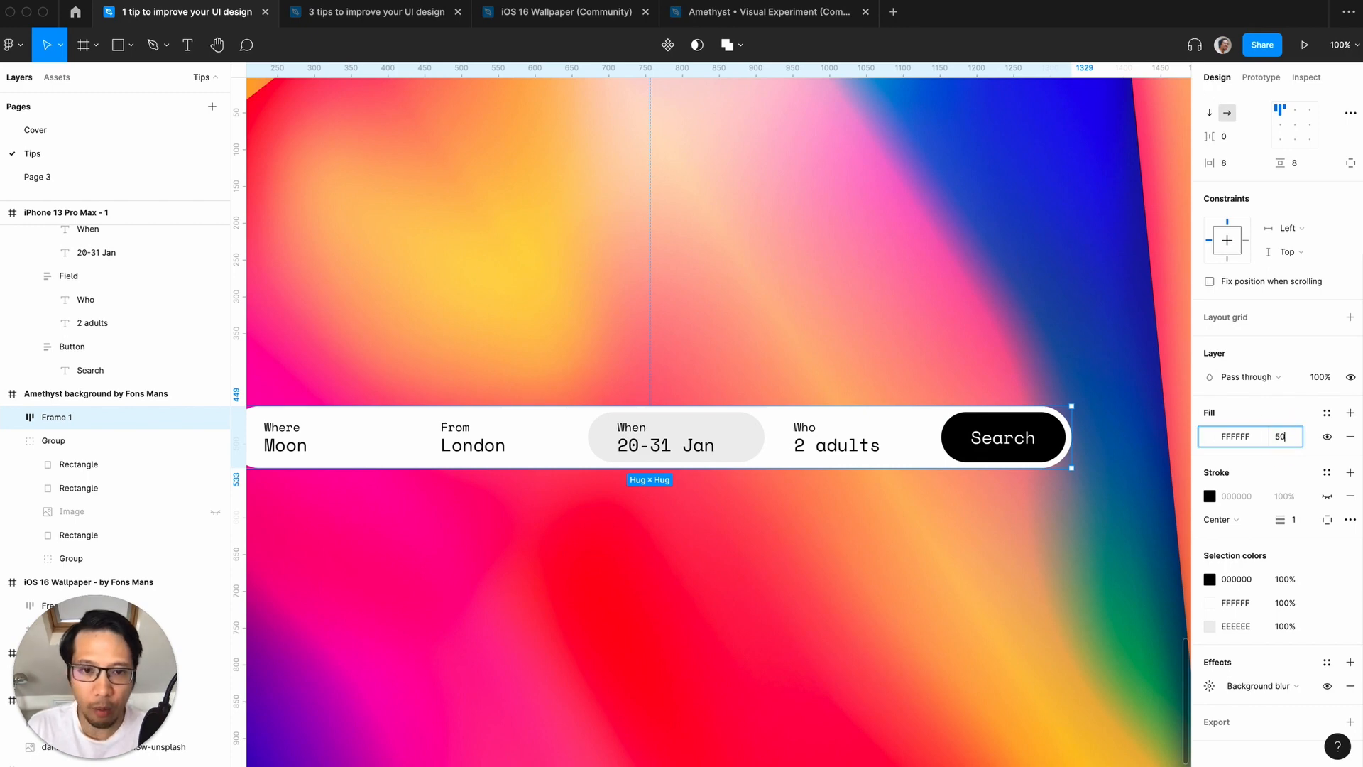
key("Return")
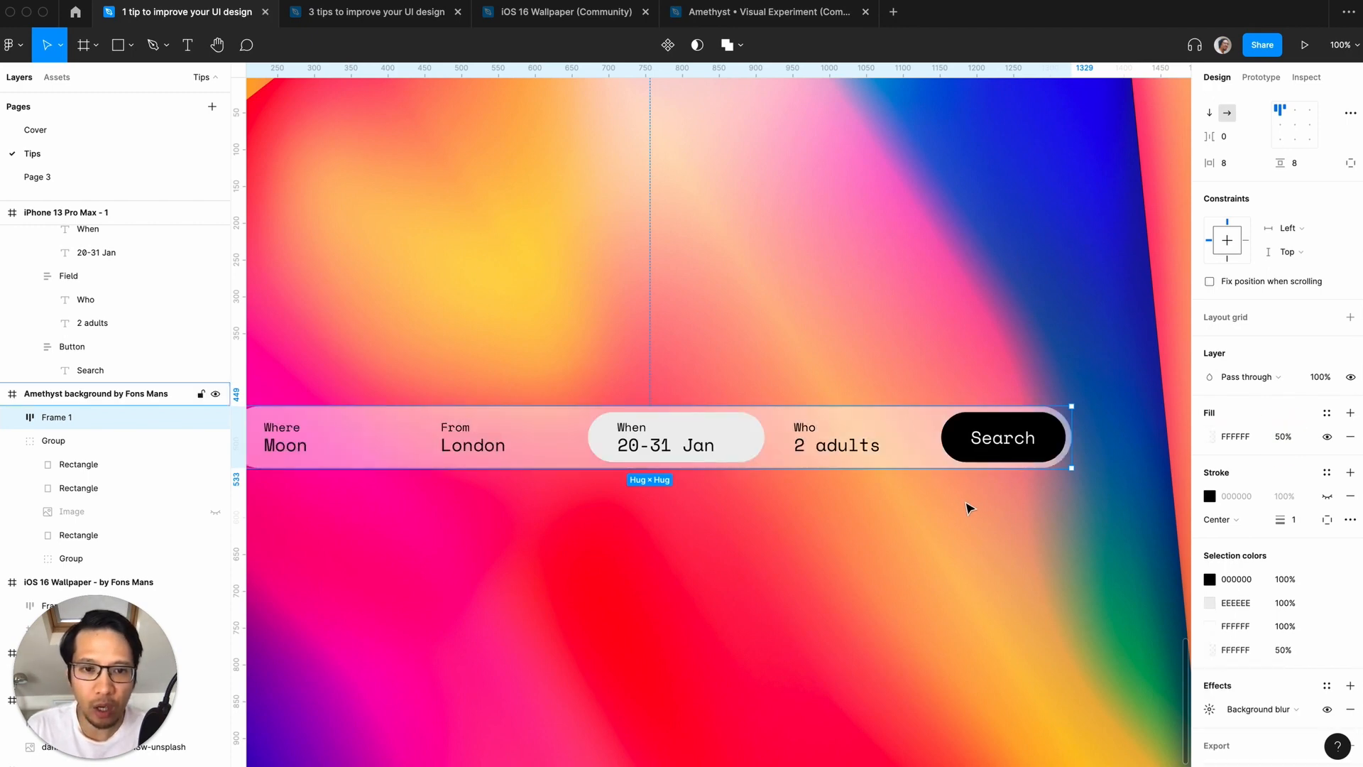
scroll(969, 508, "left", 4)
key("Escape")
key("shift+2")
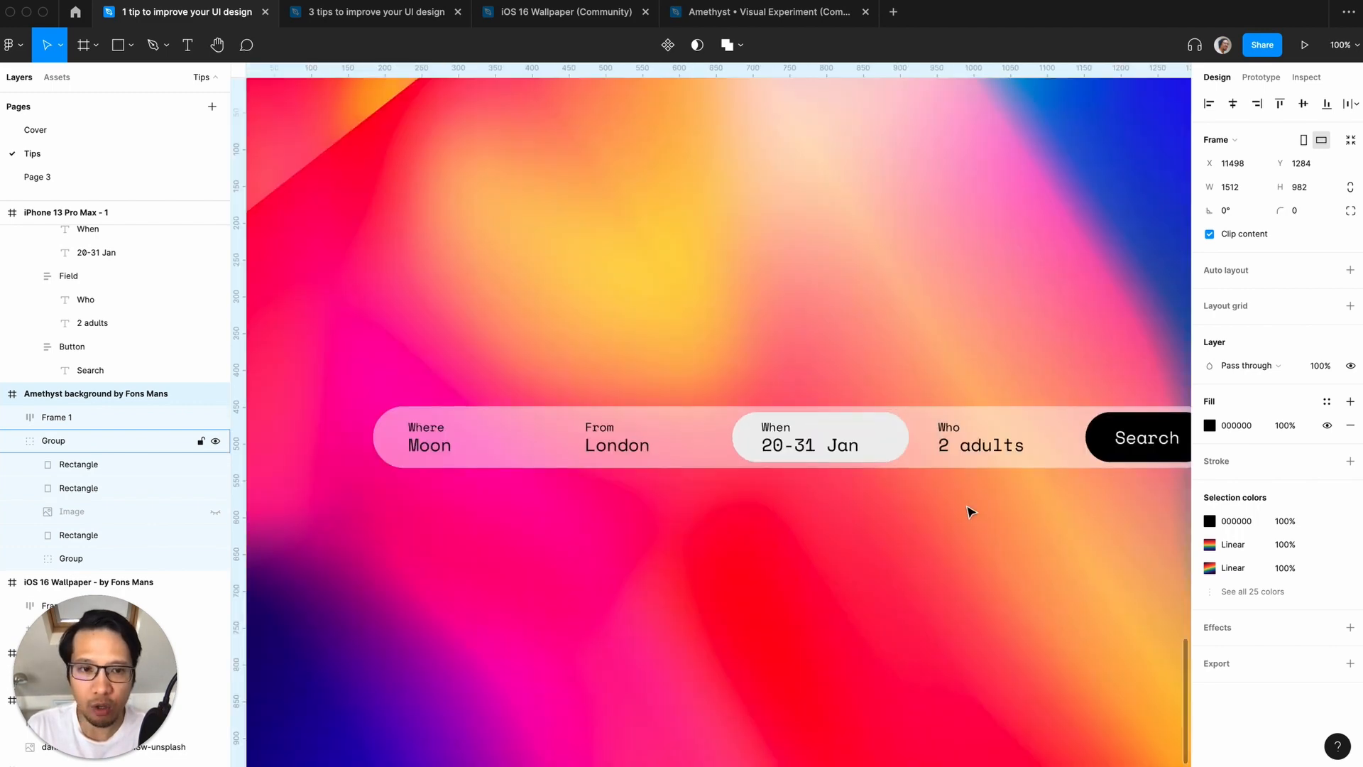
scroll(969, 509, "right", 3)
left_click(952, 462)
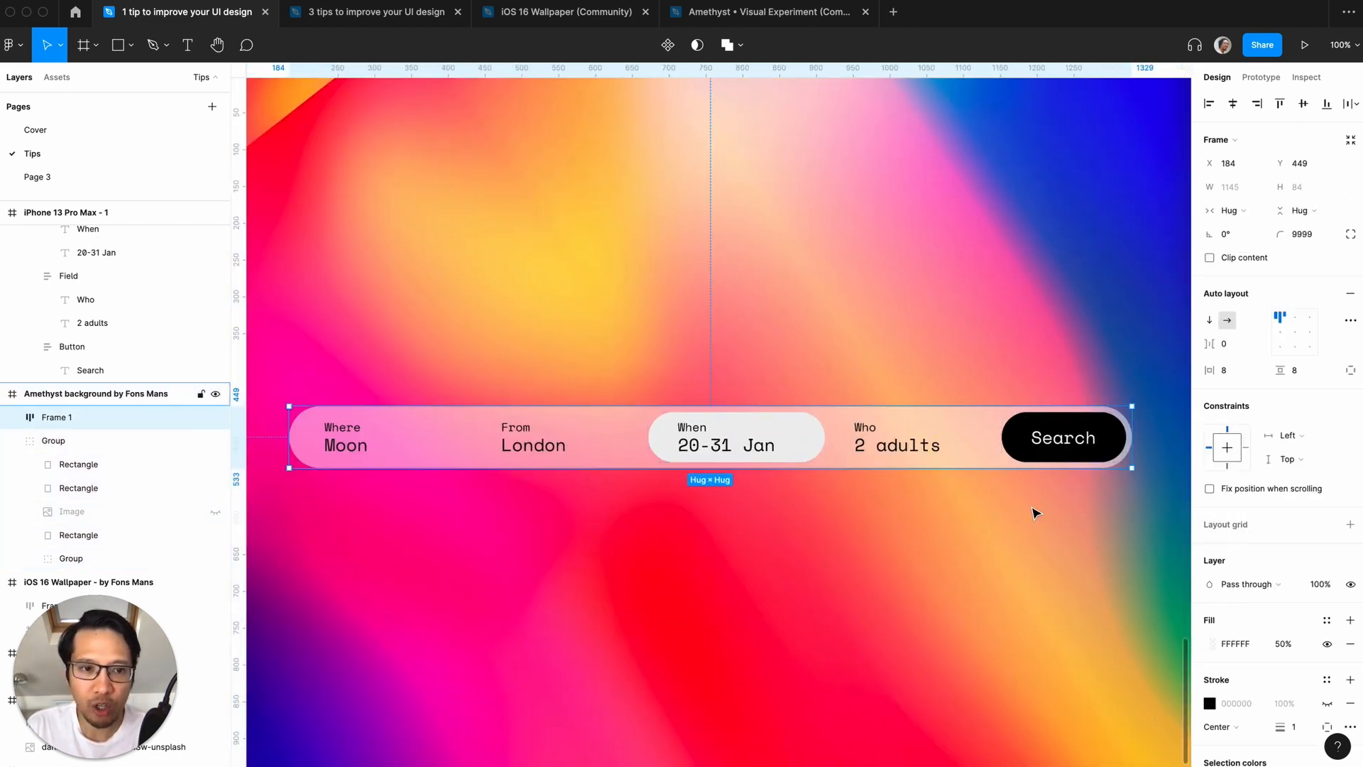
scroll(1246, 671, "down", 5)
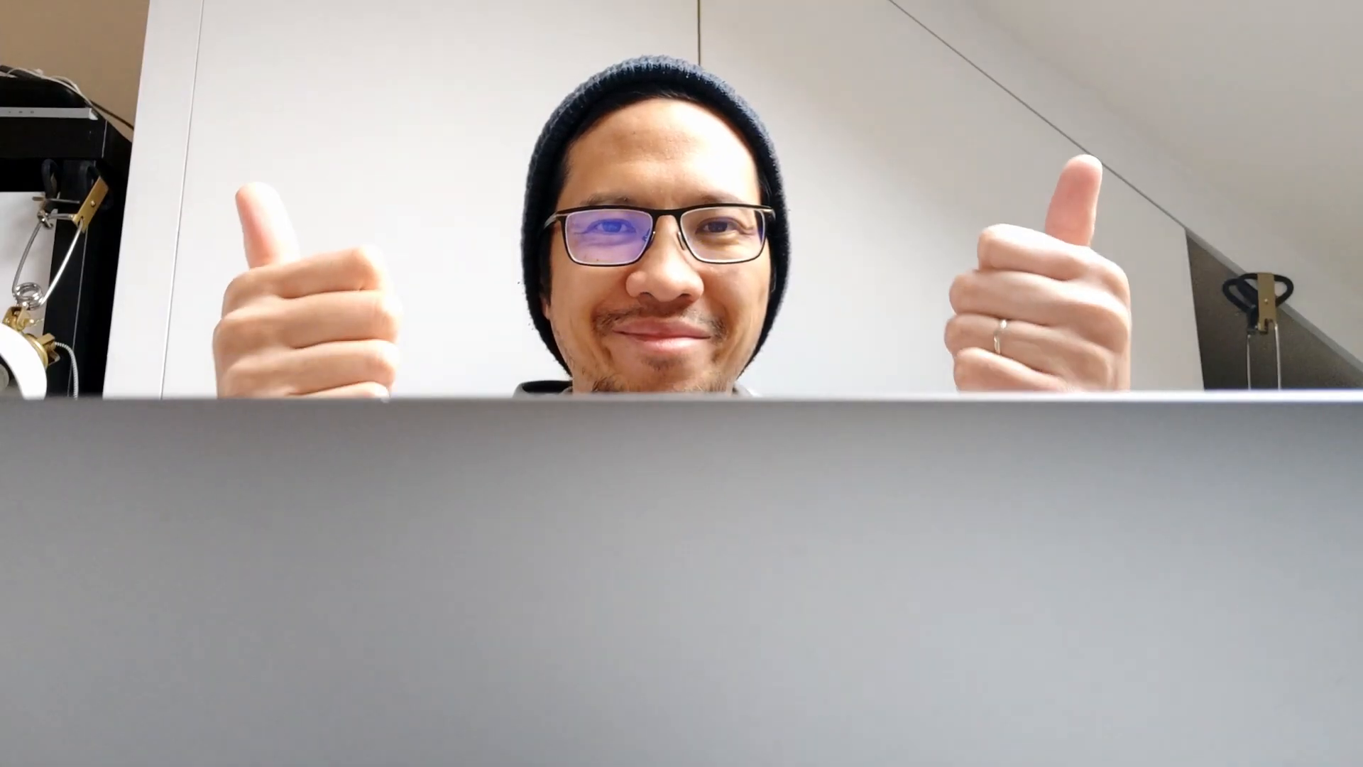